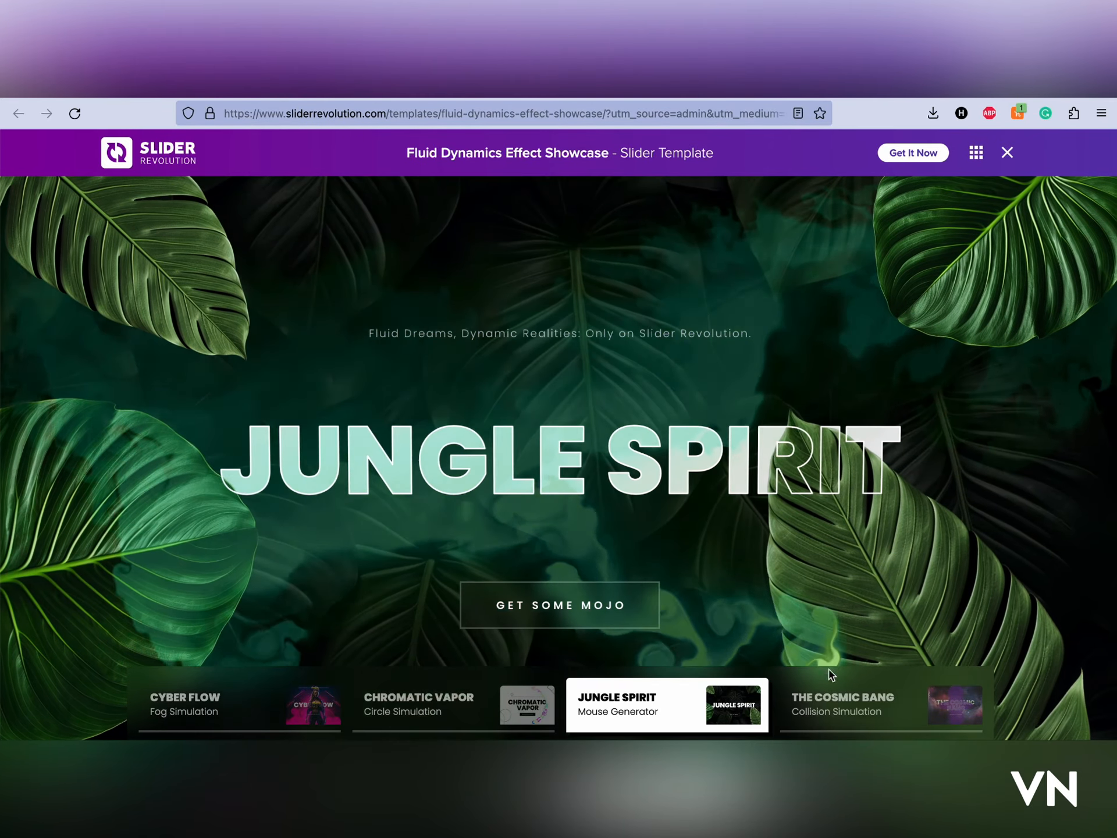
# Step: Show The Cosmic Bang slide in the Fluid Dynamics Effect Showcase demo
pyautogui.click(837, 697)
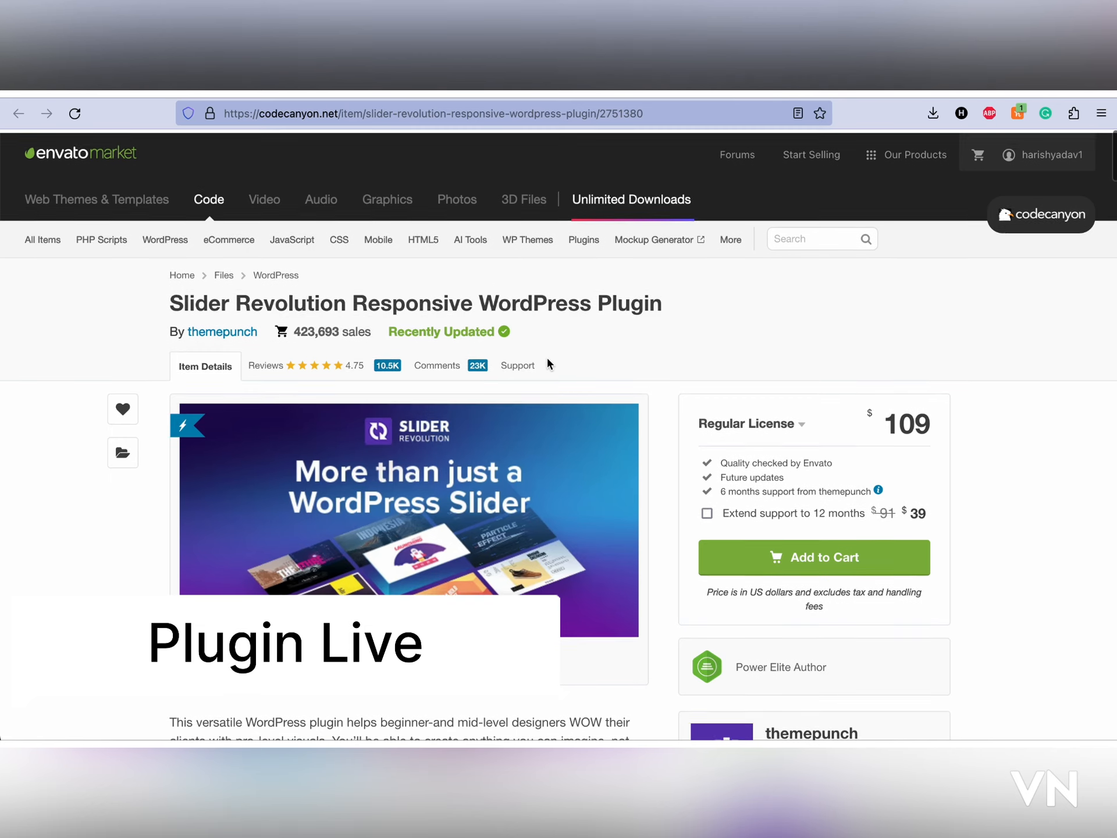
# Step: Look over the Slider Revolution item page on CodeCanyon, including its license offer and introductory description
pyautogui.scroll(-1, 547, 361)
pyautogui.scroll(-1, 548, 359)
pyautogui.scroll(2, 548, 360)
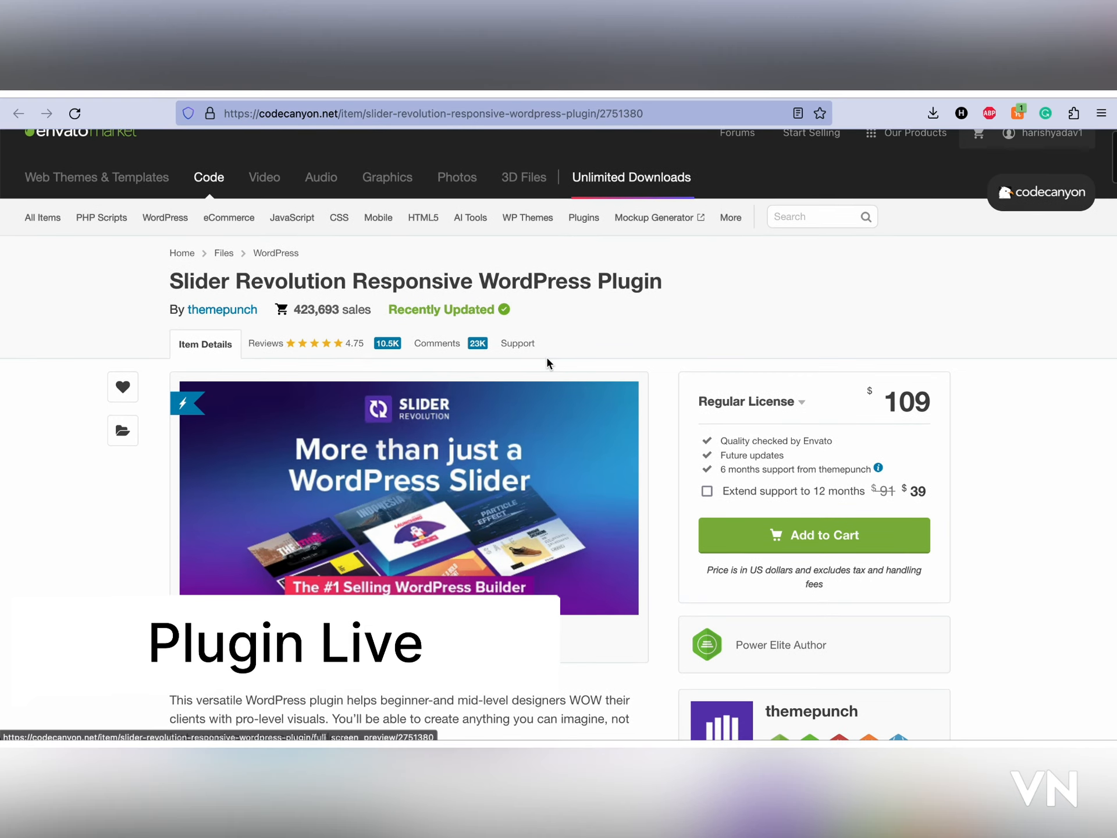
pyautogui.scroll(-2, 548, 359)
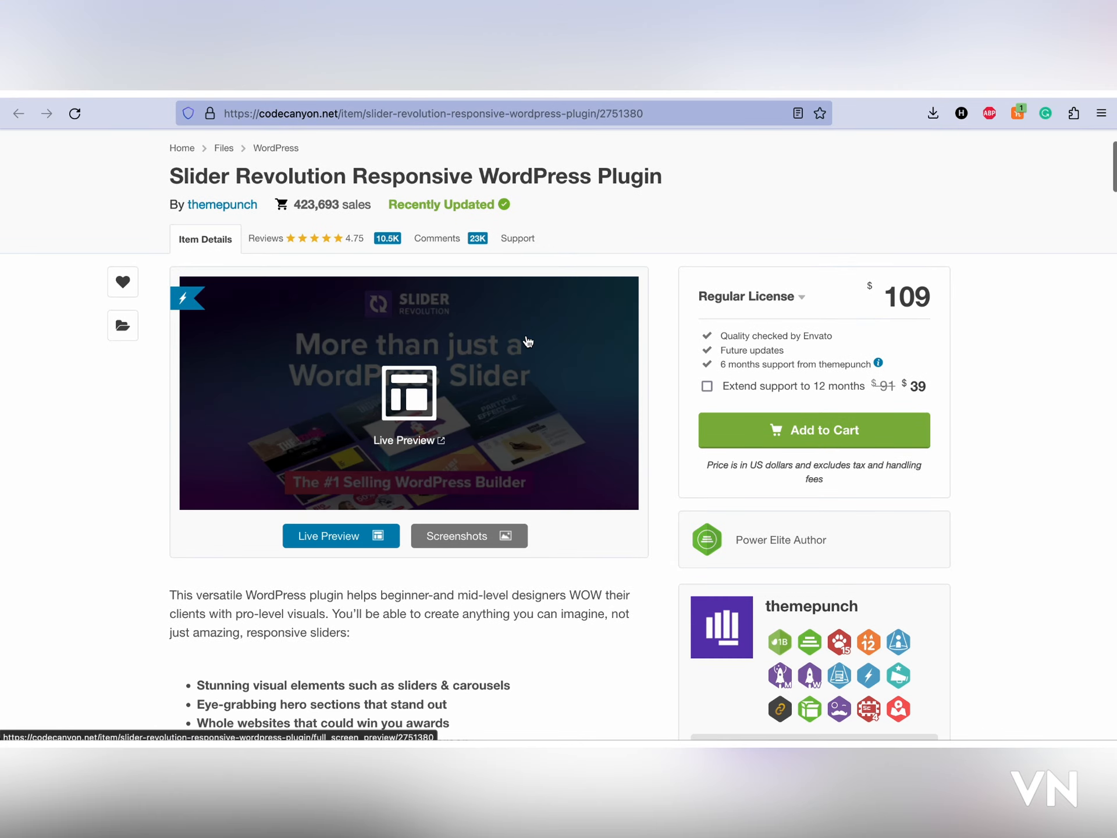
pyautogui.scroll(-10, 544, 519)
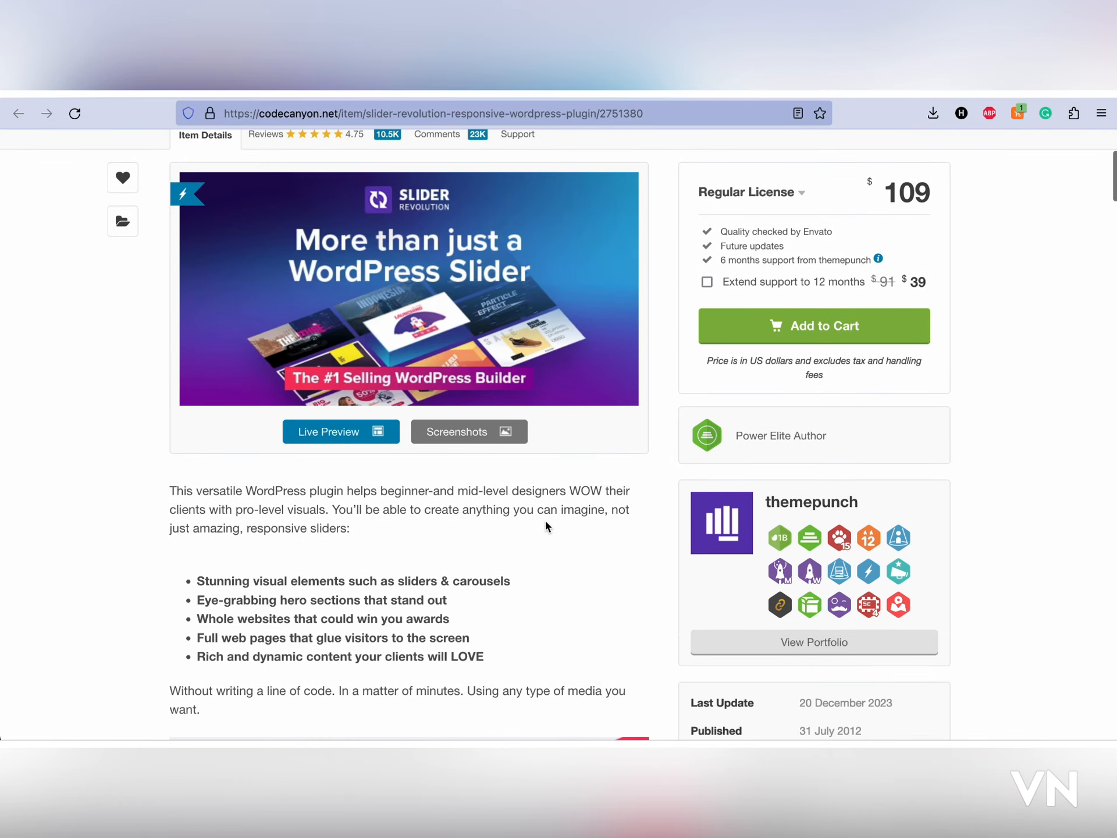
pyautogui.scroll(5, 1007, 411)
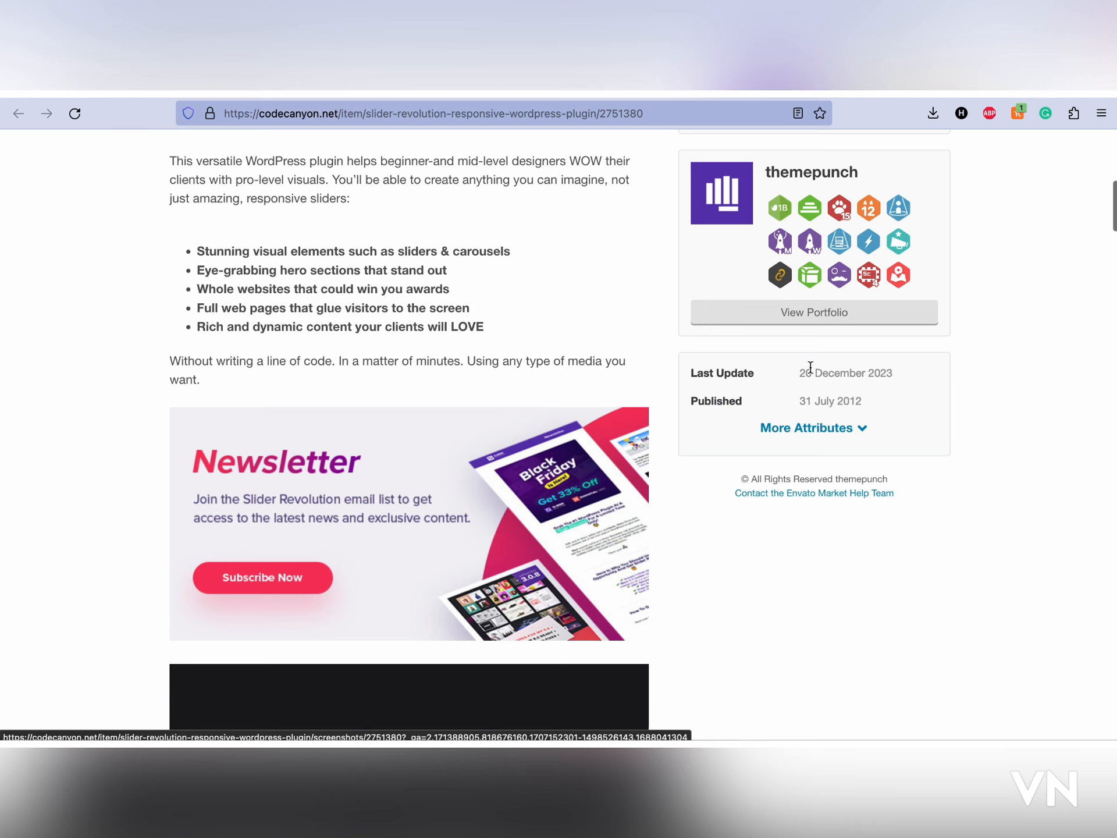
# Step: Check the item's last update date and expand its full attribute list to review compatibility
pyautogui.moveTo(801, 368)
pyautogui.mouseDown()
pyautogui.moveTo(945, 369)
pyautogui.moveTo(815, 368)
pyautogui.mouseUp()
pyautogui.click(948, 369)
pyautogui.click(782, 373)
pyautogui.scroll(-2, 782, 367)
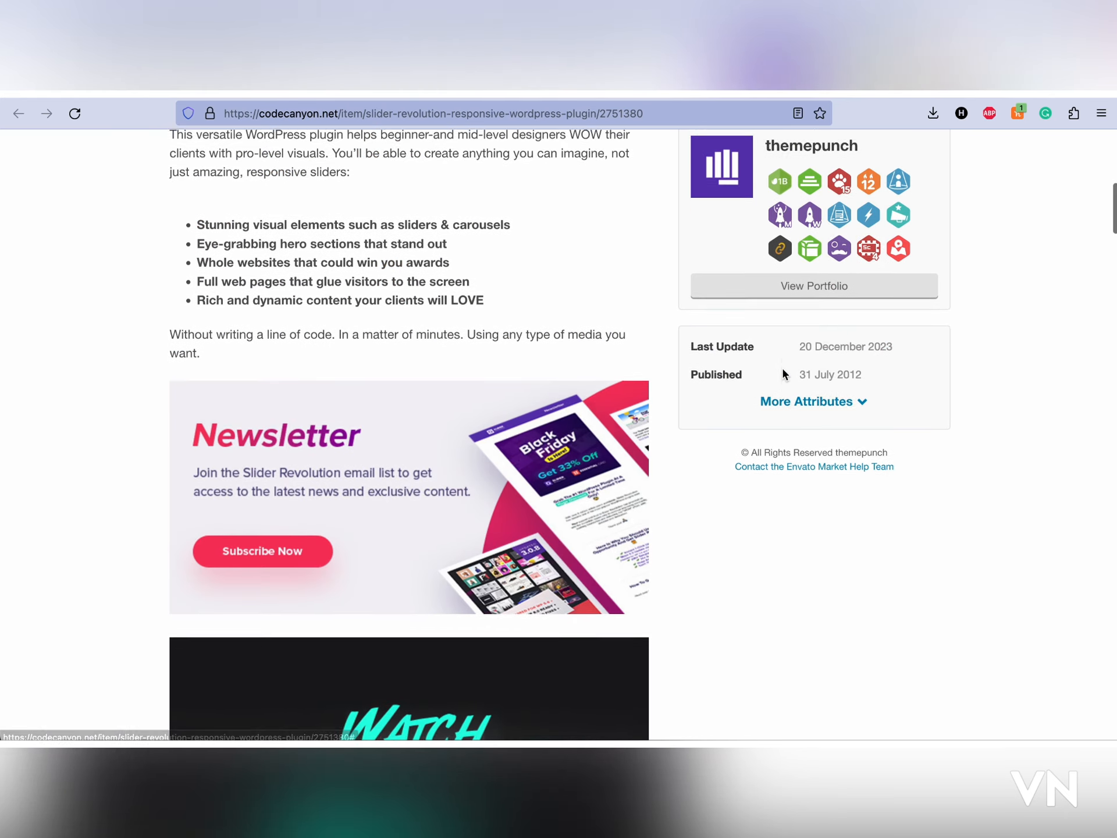
pyautogui.scroll(1, 782, 372)
pyautogui.click(790, 415)
pyautogui.scroll(-7, 790, 415)
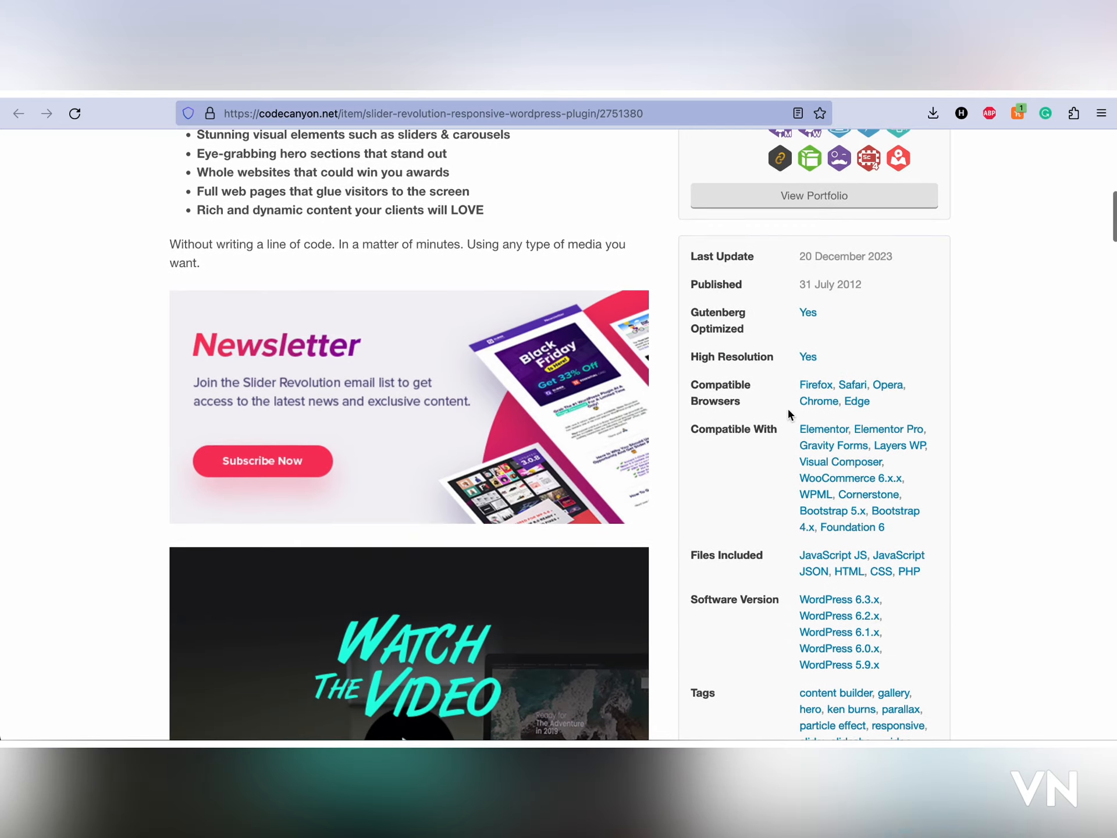
# Step: Read through the rest of the item description, covering the visual editor, extended license and feature highlights
pyautogui.scroll(-15, 574, 493)
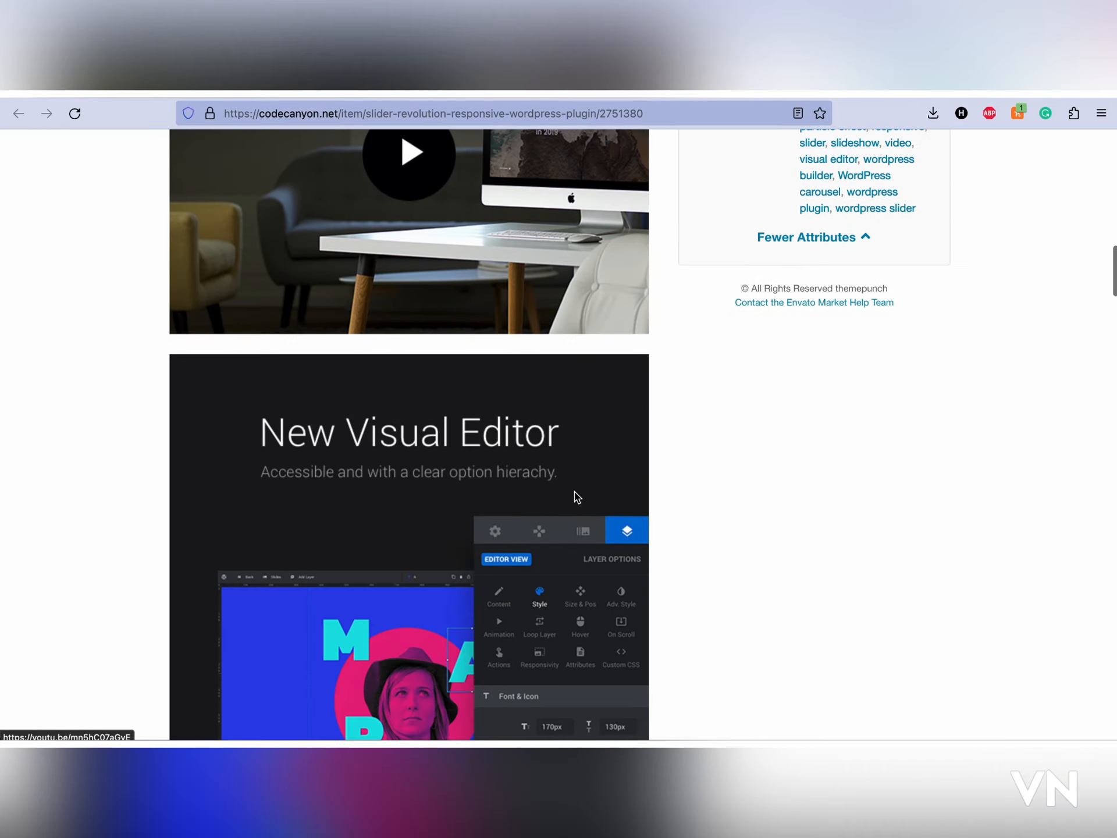
pyautogui.scroll(-20, 575, 494)
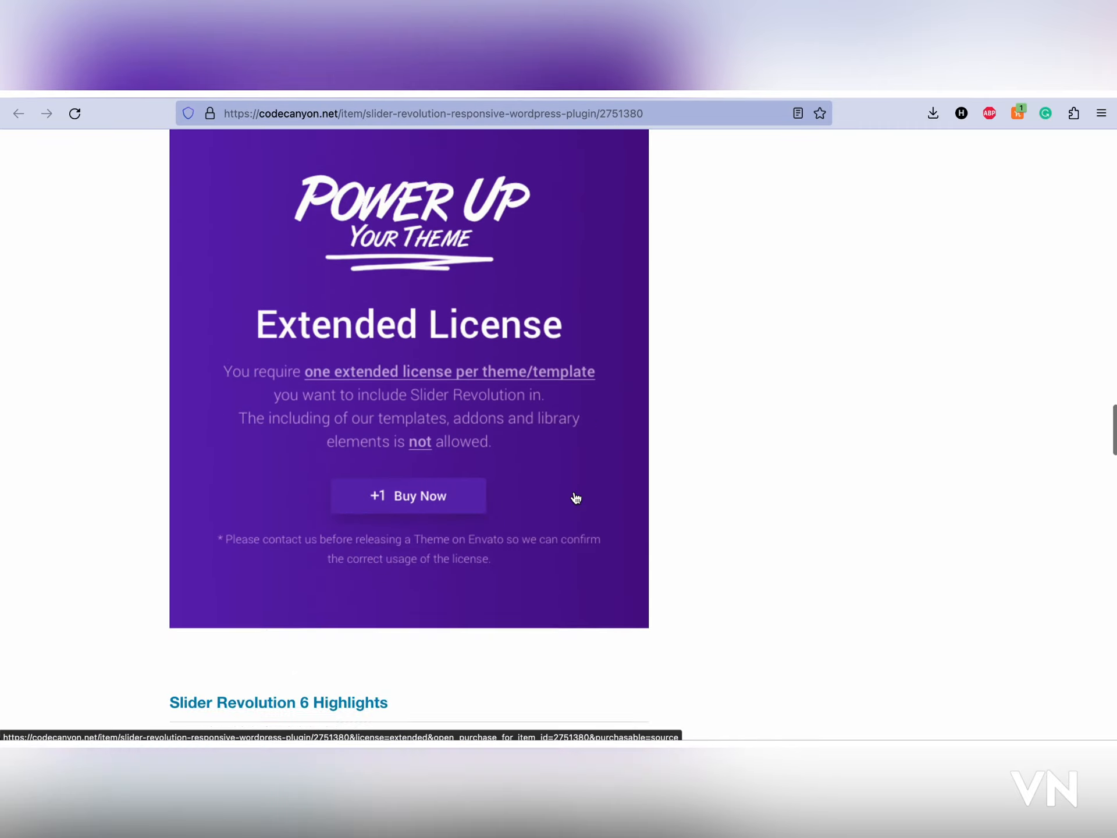
pyautogui.scroll(-20, 574, 492)
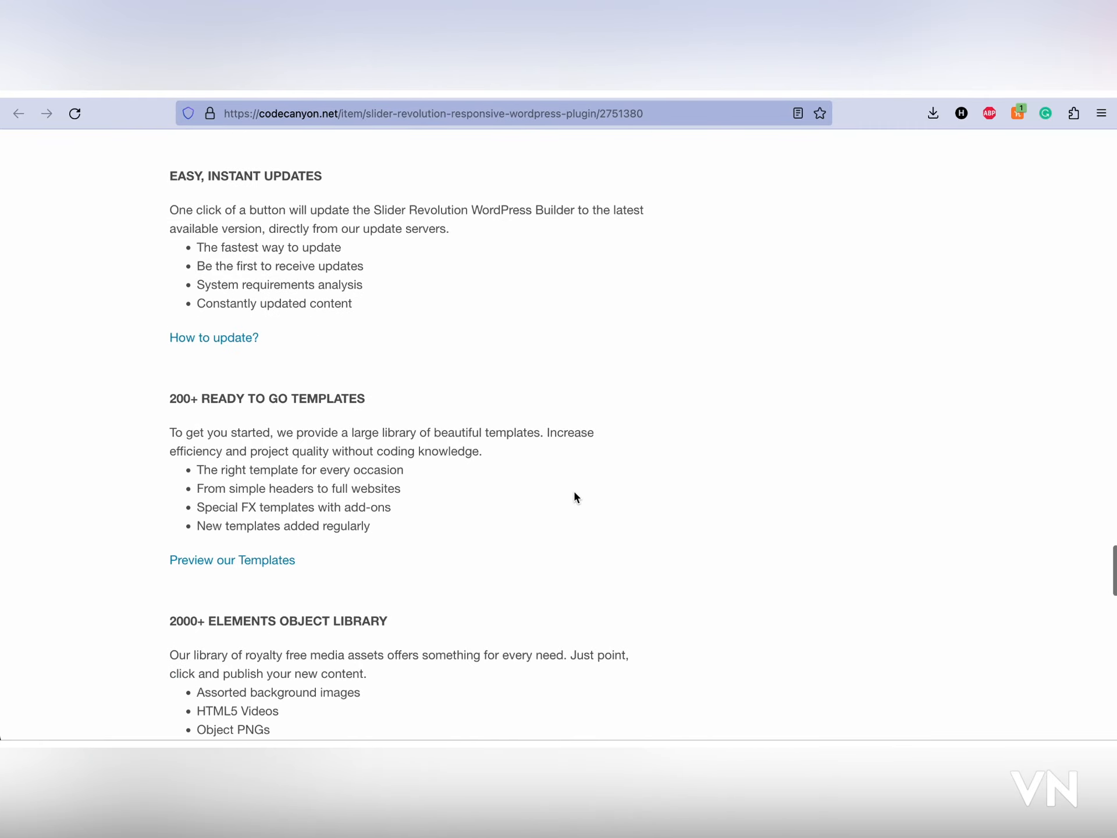
pyautogui.scroll(-3, 575, 494)
pyautogui.scroll(20, 575, 495)
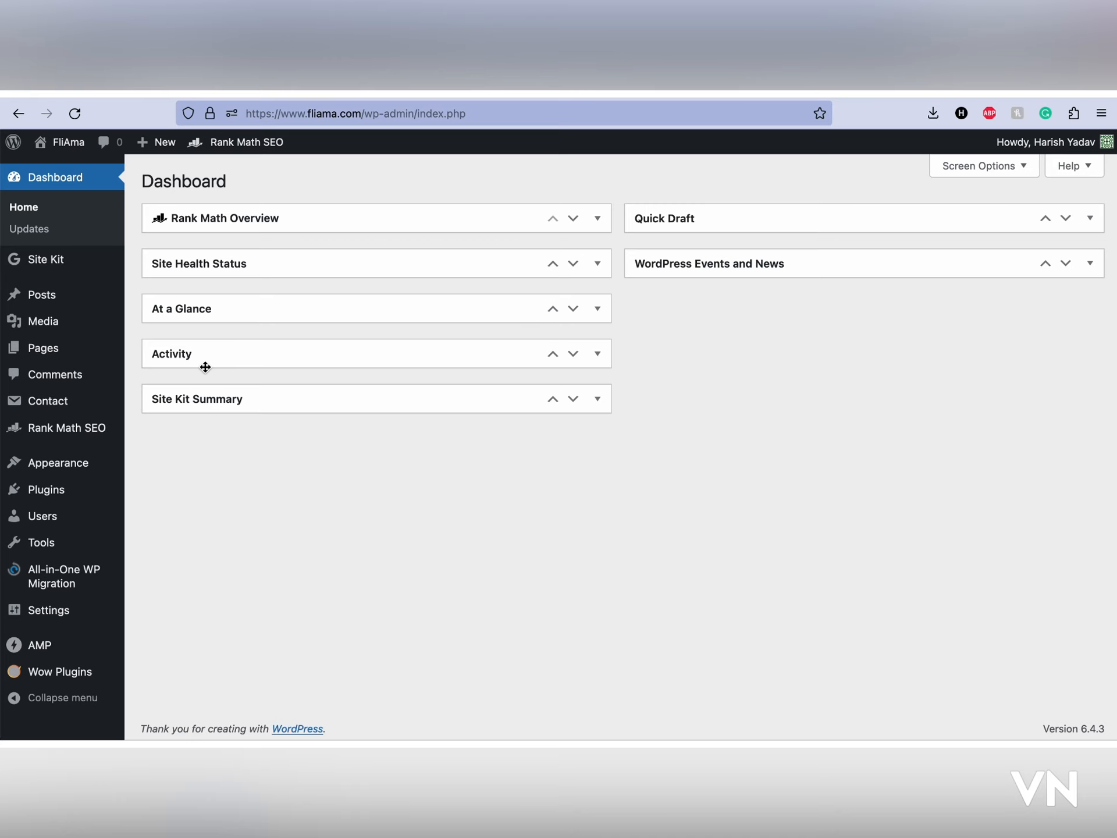
# Step: Upload sliderrevolution-wordpress.zip as a new plugin in the WordPress admin, install it and activate it
pyautogui.moveTo(71, 488)
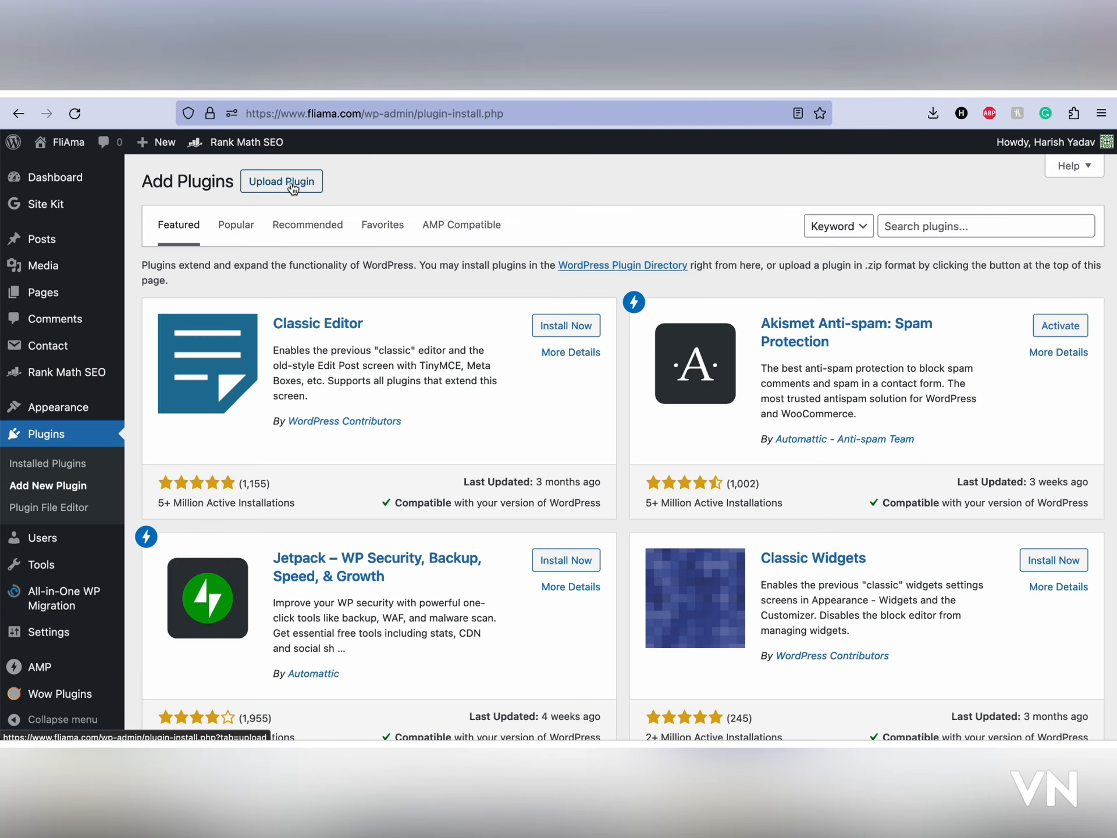
pyautogui.click(293, 188)
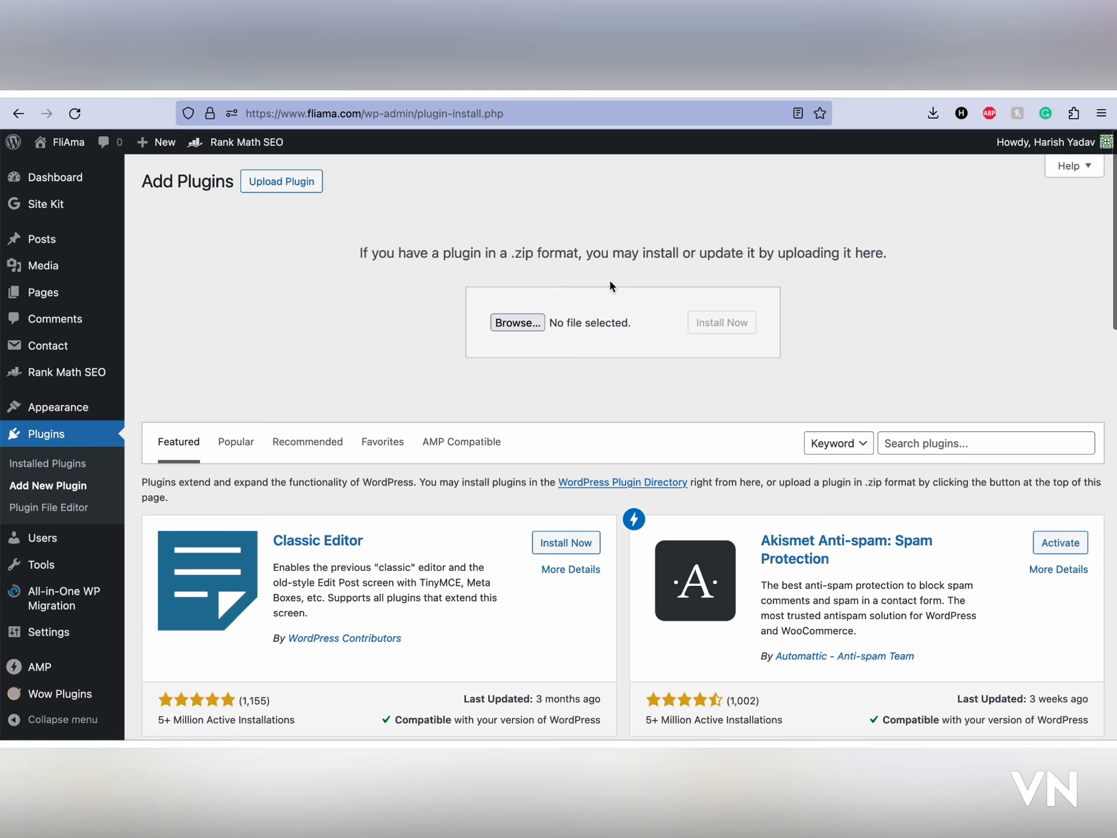
pyautogui.click(933, 114)
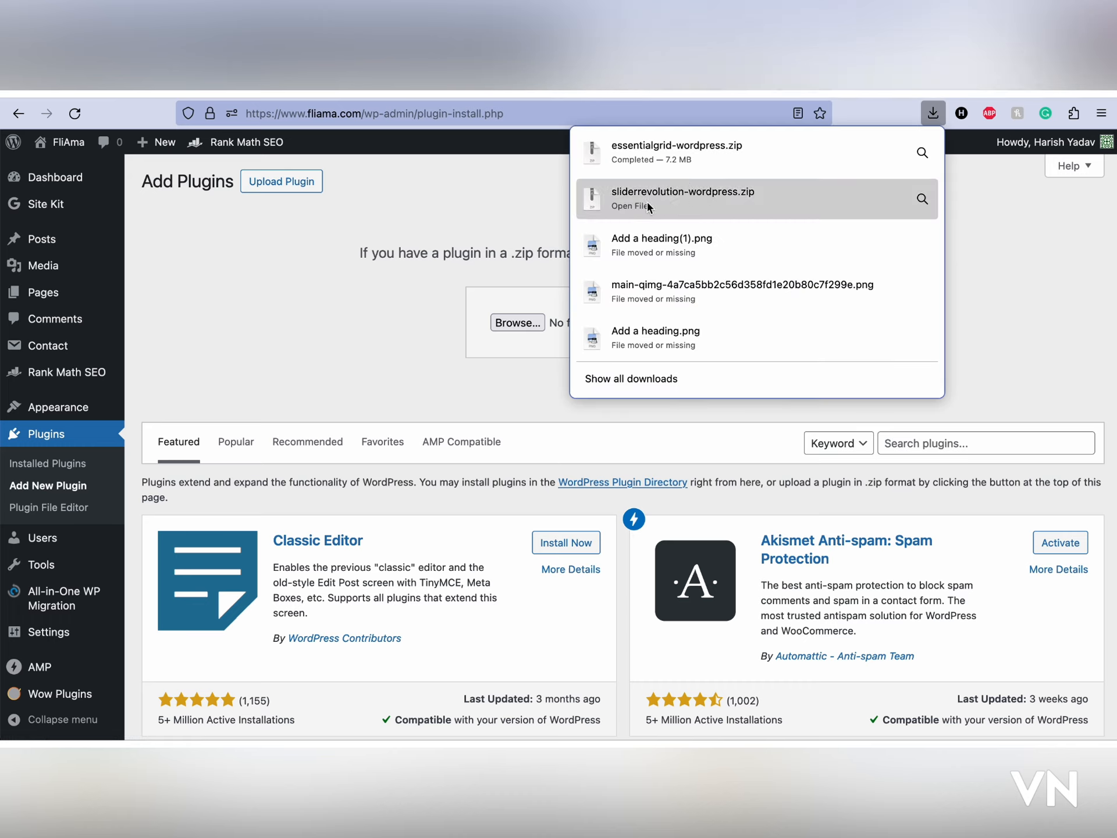
pyautogui.moveTo(662, 201); pyautogui.dragTo(507, 327)
pyautogui.click(394, 301)
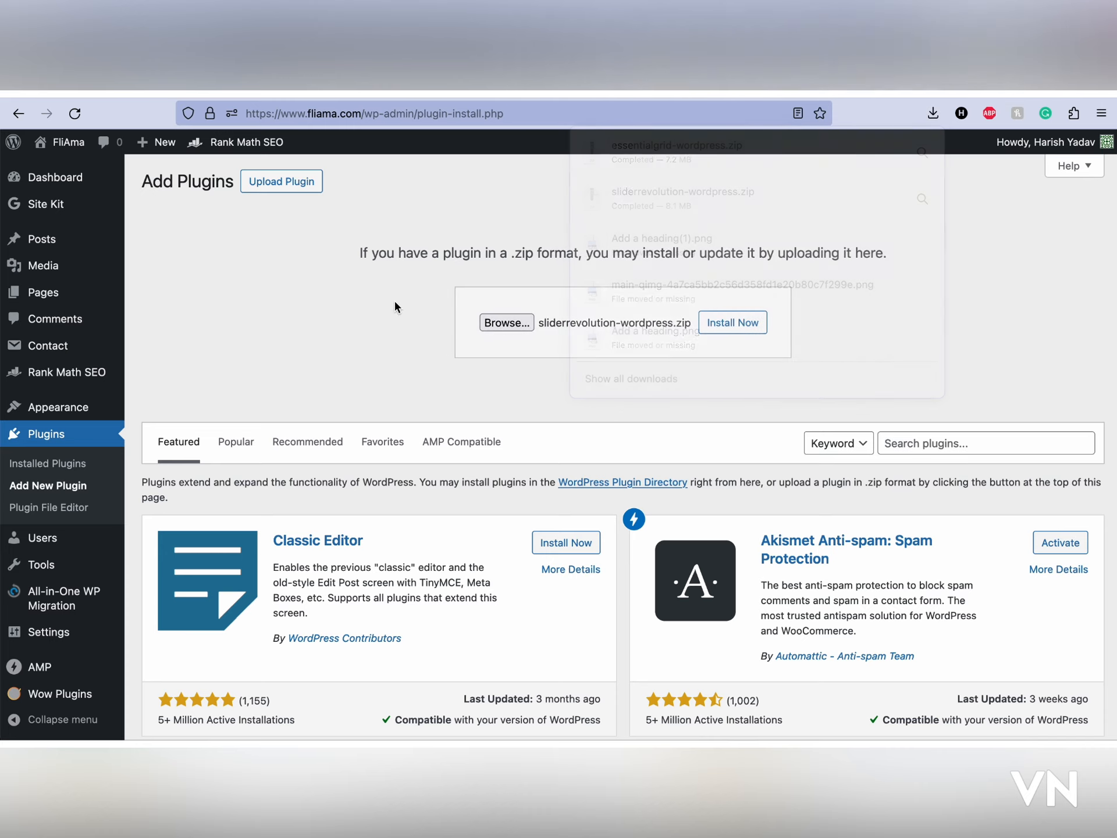
pyautogui.click(752, 320)
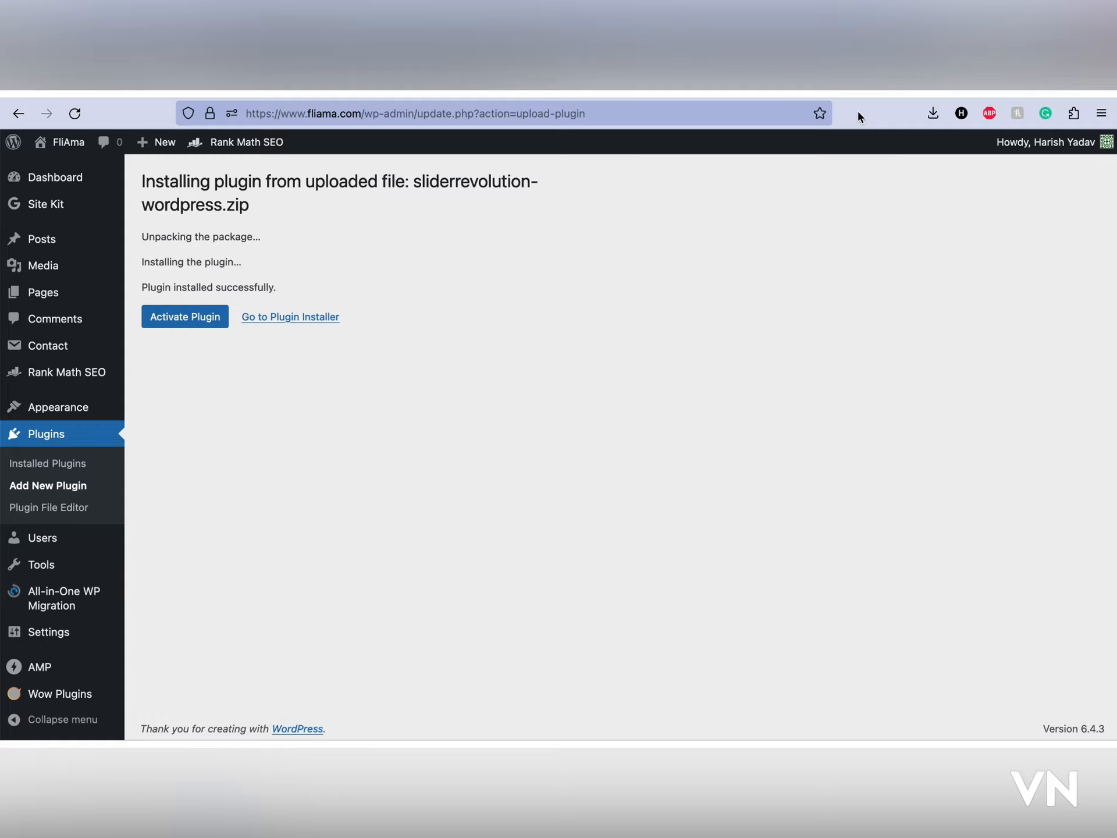
pyautogui.click(194, 318)
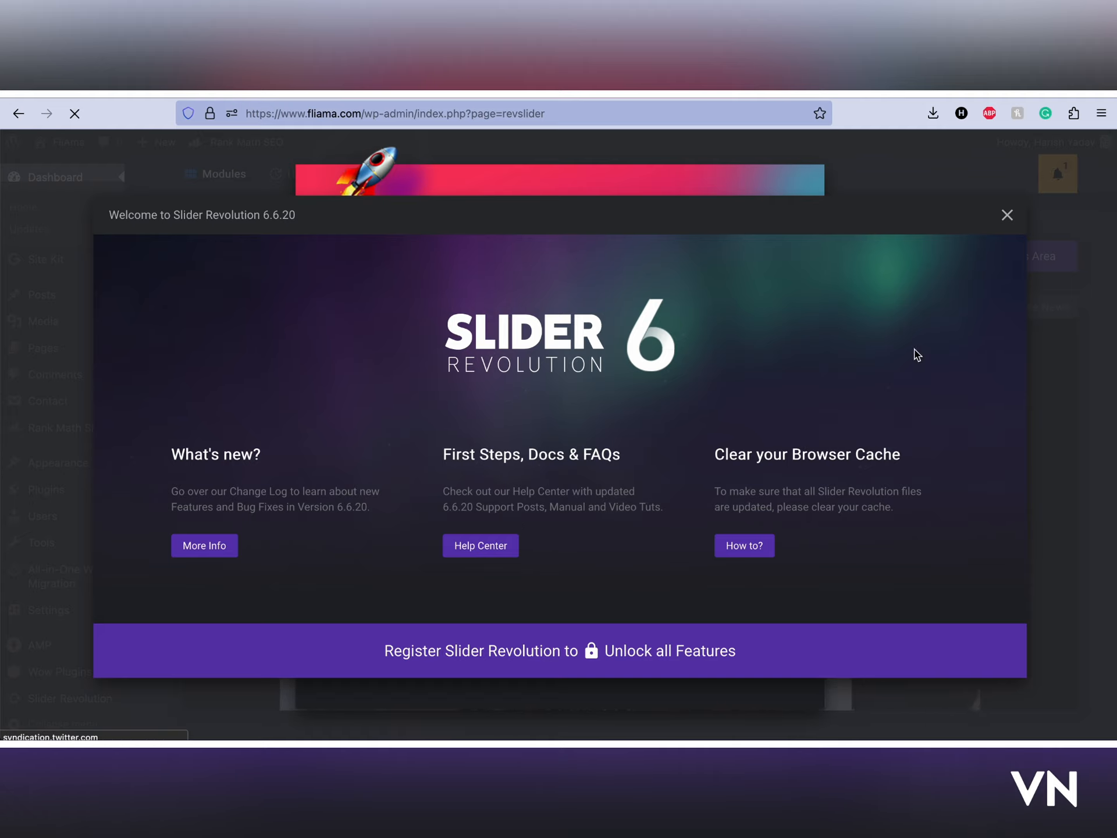
# Step: Dismiss the Slider Revolution welcome window and decline sharing usage data
pyautogui.click(1007, 215)
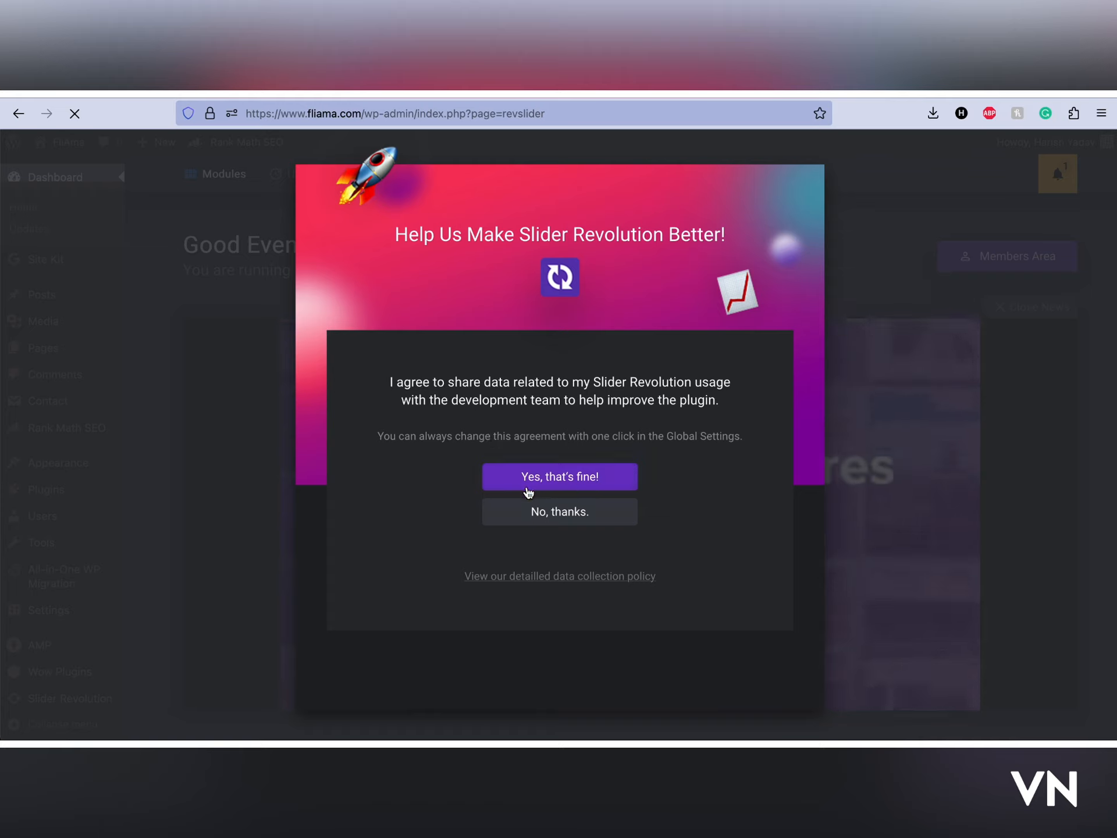
pyautogui.click(574, 513)
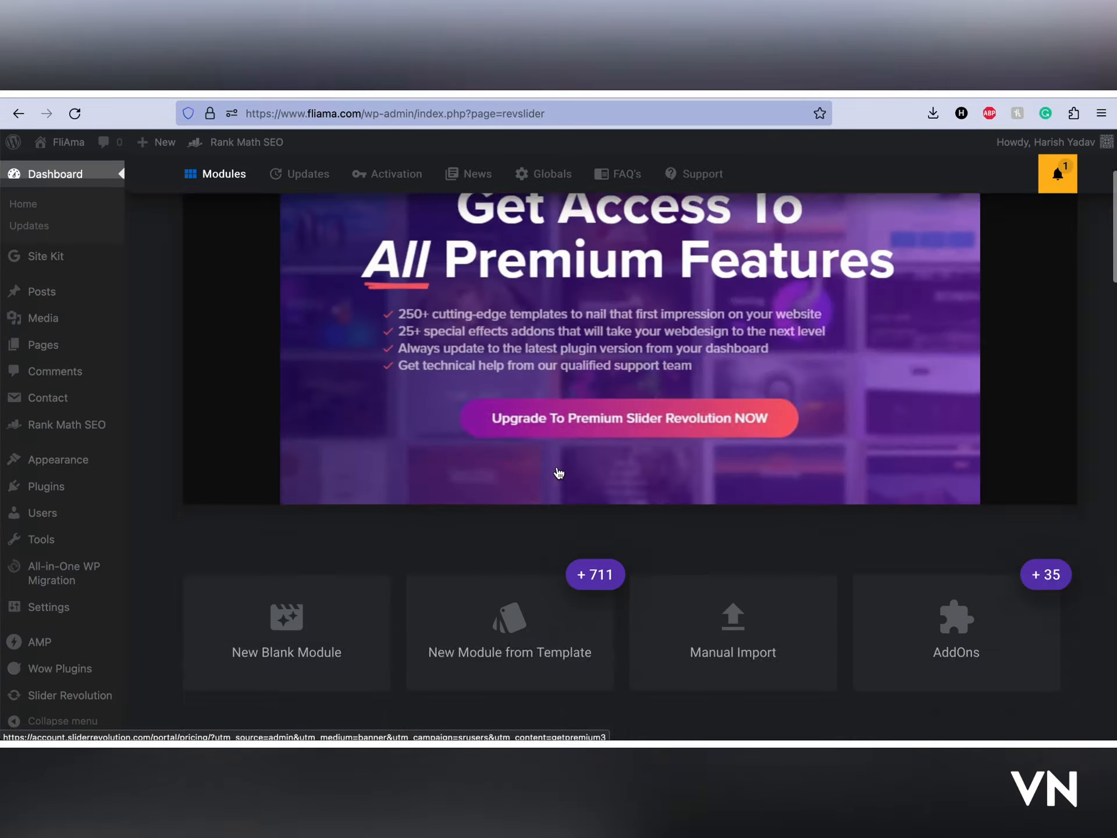
# Step: Recheck the available Slider Revolution version in the Plugin Updates section
pyautogui.scroll(4, 559, 473)
pyautogui.scroll(-20, 559, 473)
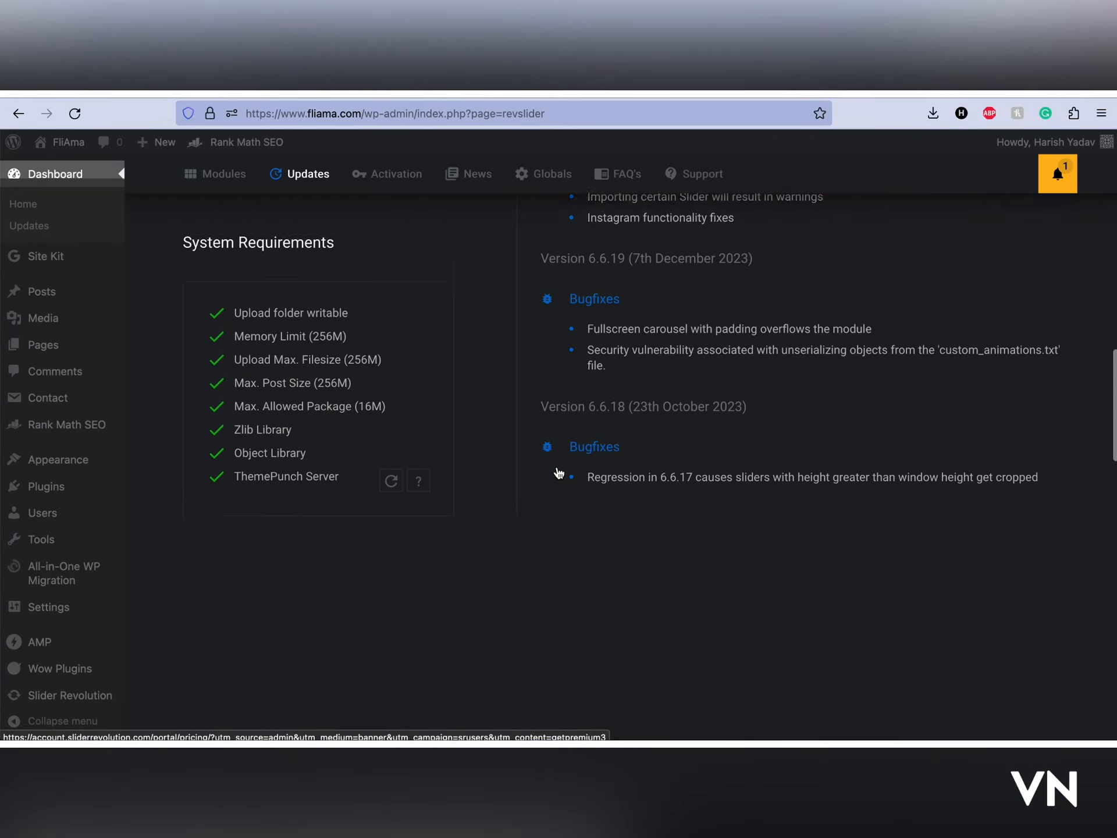
pyautogui.scroll(3, 559, 473)
pyautogui.scroll(1, 559, 472)
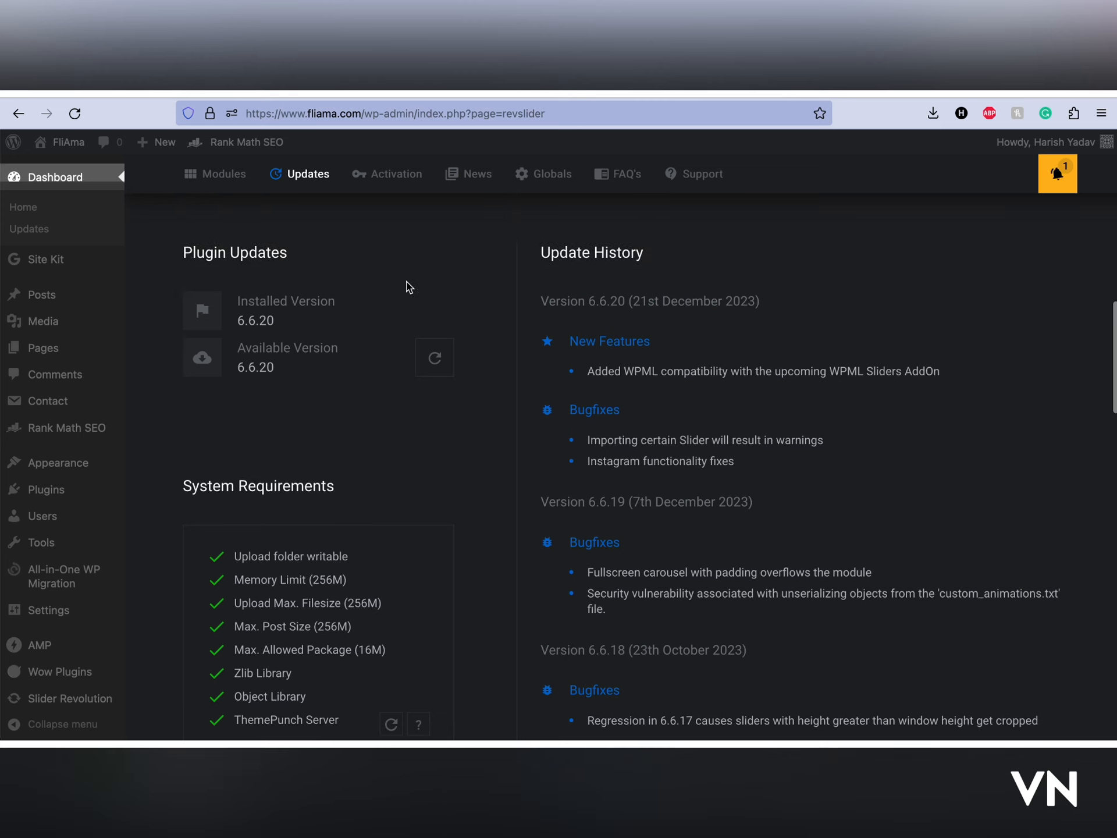
pyautogui.scroll(-1, 409, 286)
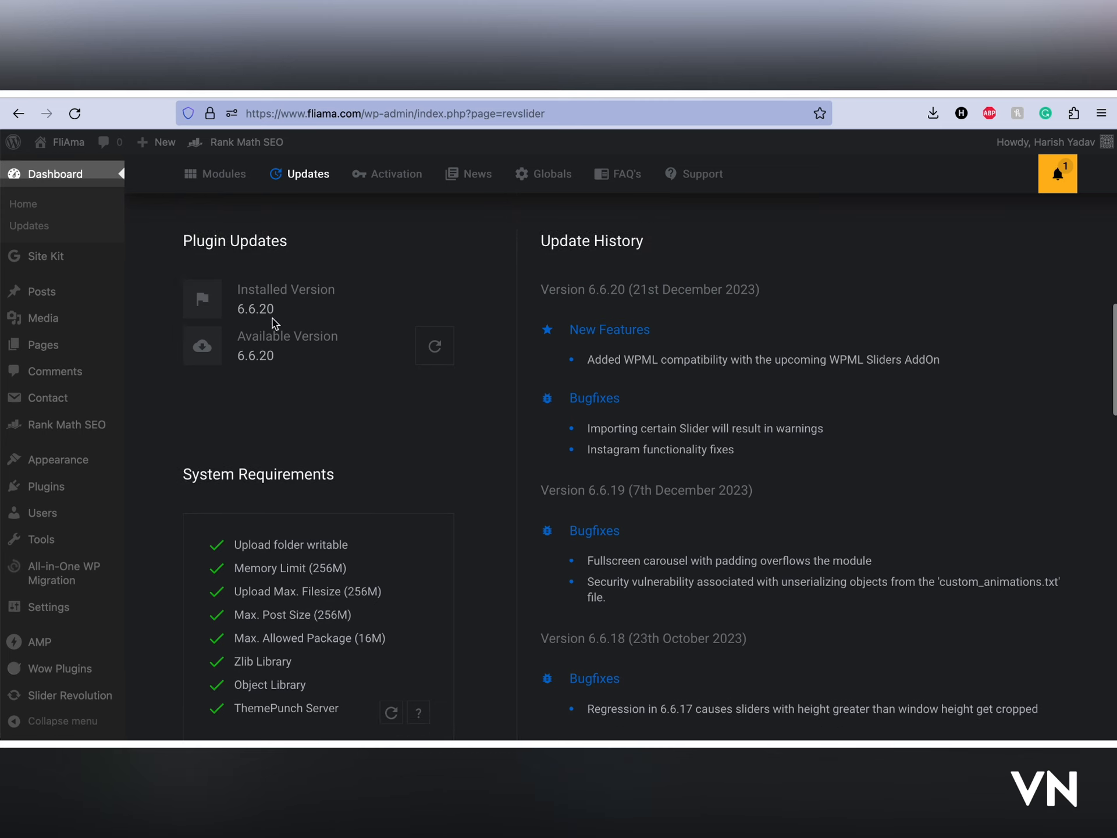
pyautogui.click(438, 348)
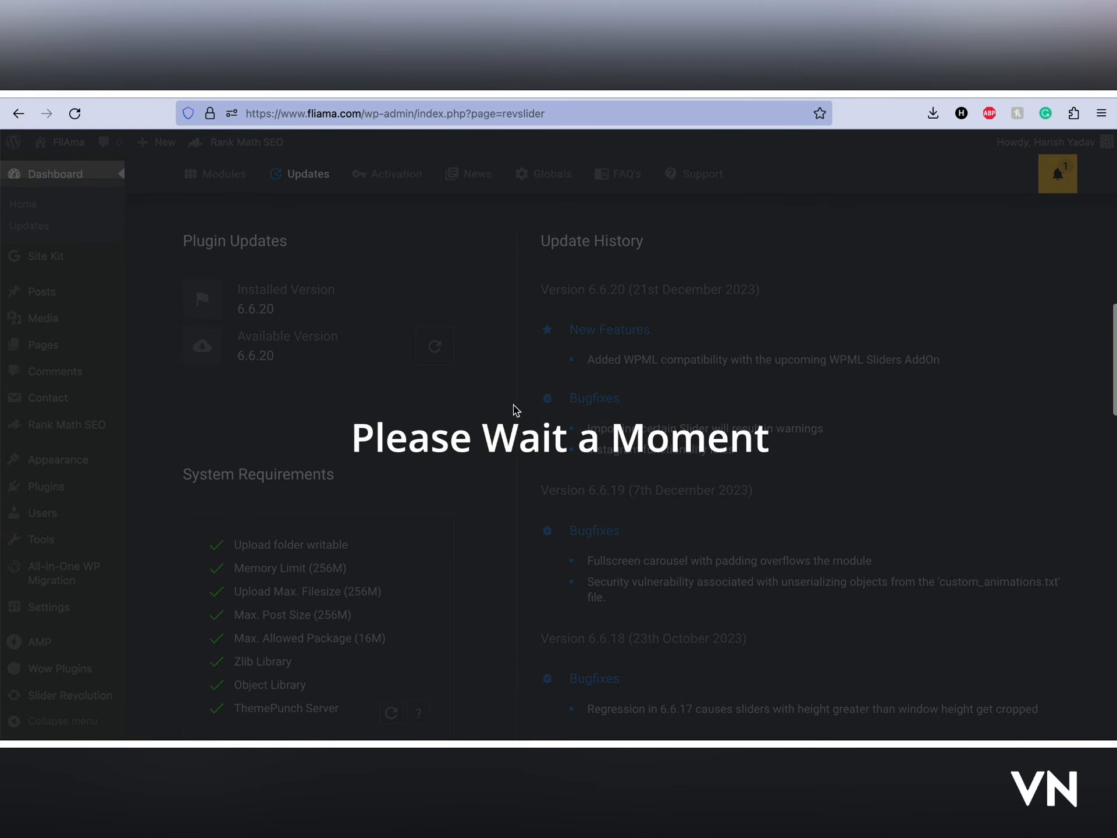
# Step: Enter the license key in the Register License Key section and register the plugin with it
pyautogui.scroll(-4, 568, 364)
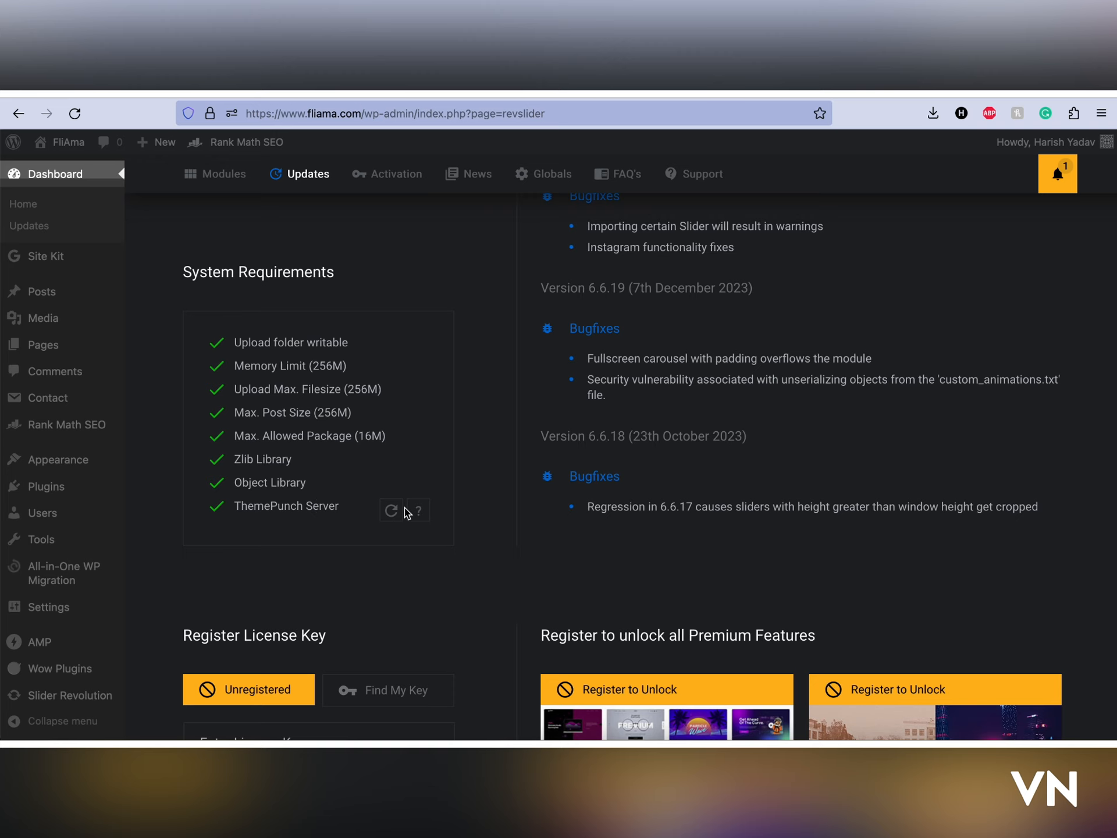
pyautogui.scroll(5, 568, 463)
pyautogui.scroll(-2, 657, 538)
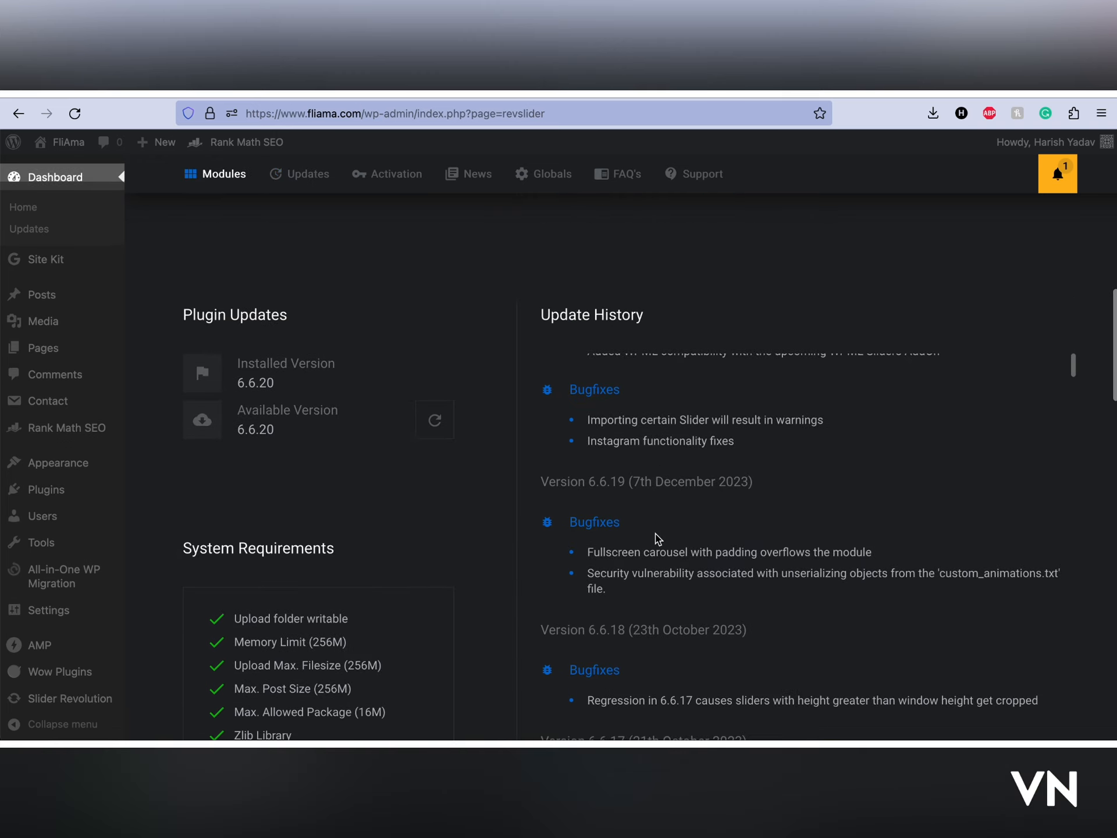
pyautogui.scroll(2, 657, 538)
pyautogui.scroll(-5, 468, 516)
pyautogui.scroll(-4, 488, 497)
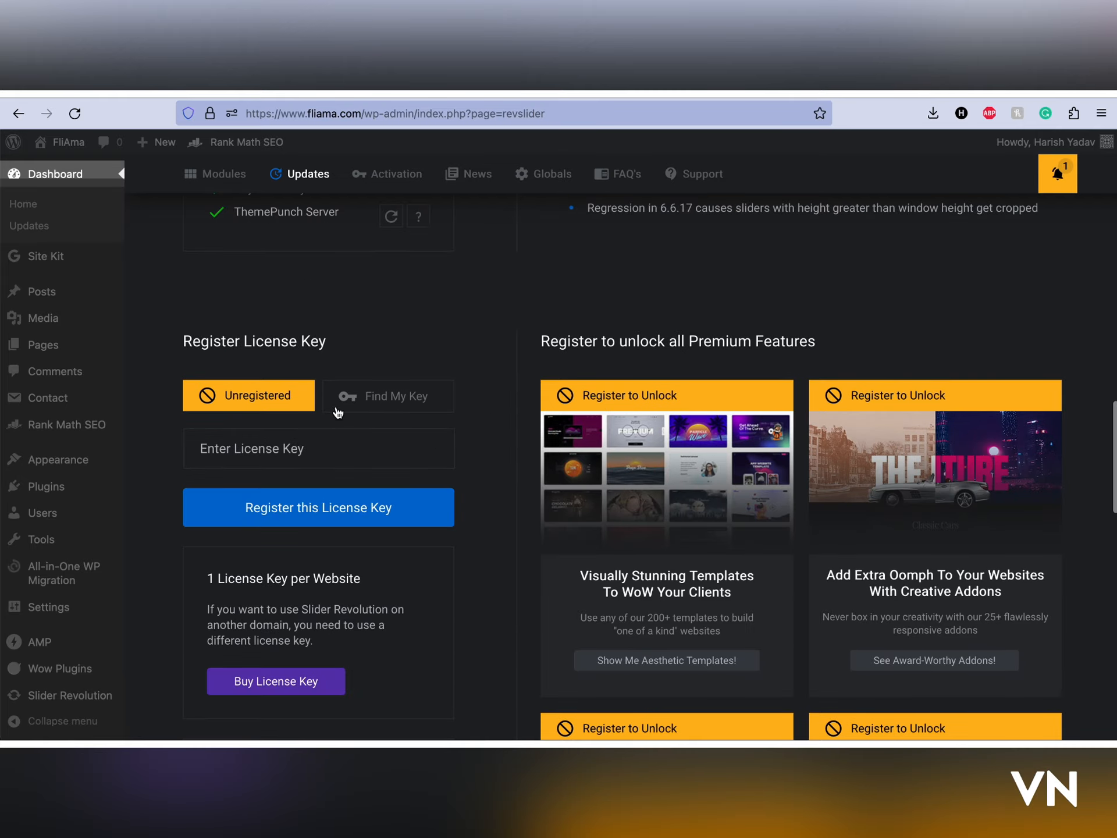
pyautogui.click(270, 452)
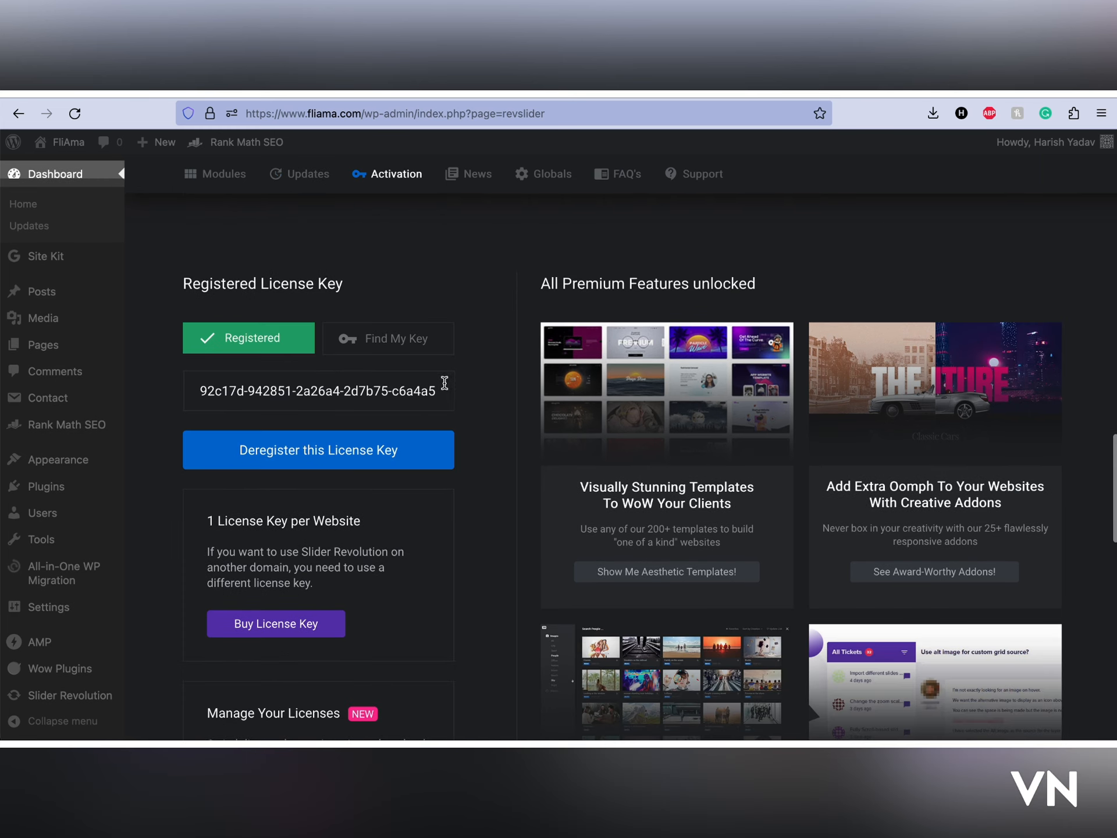
# Step: Look over the license management options and the premium feature cards in the activation section
pyautogui.scroll(-4, 472, 389)
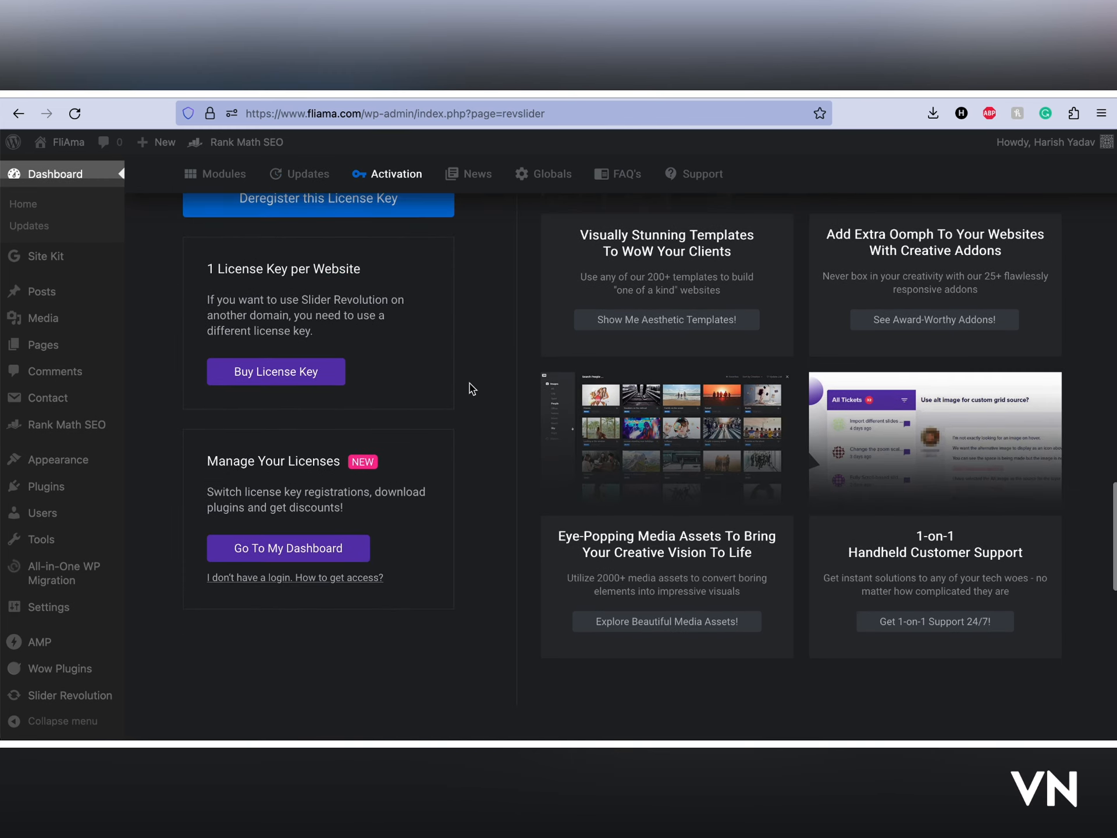
pyautogui.scroll(-1, 472, 388)
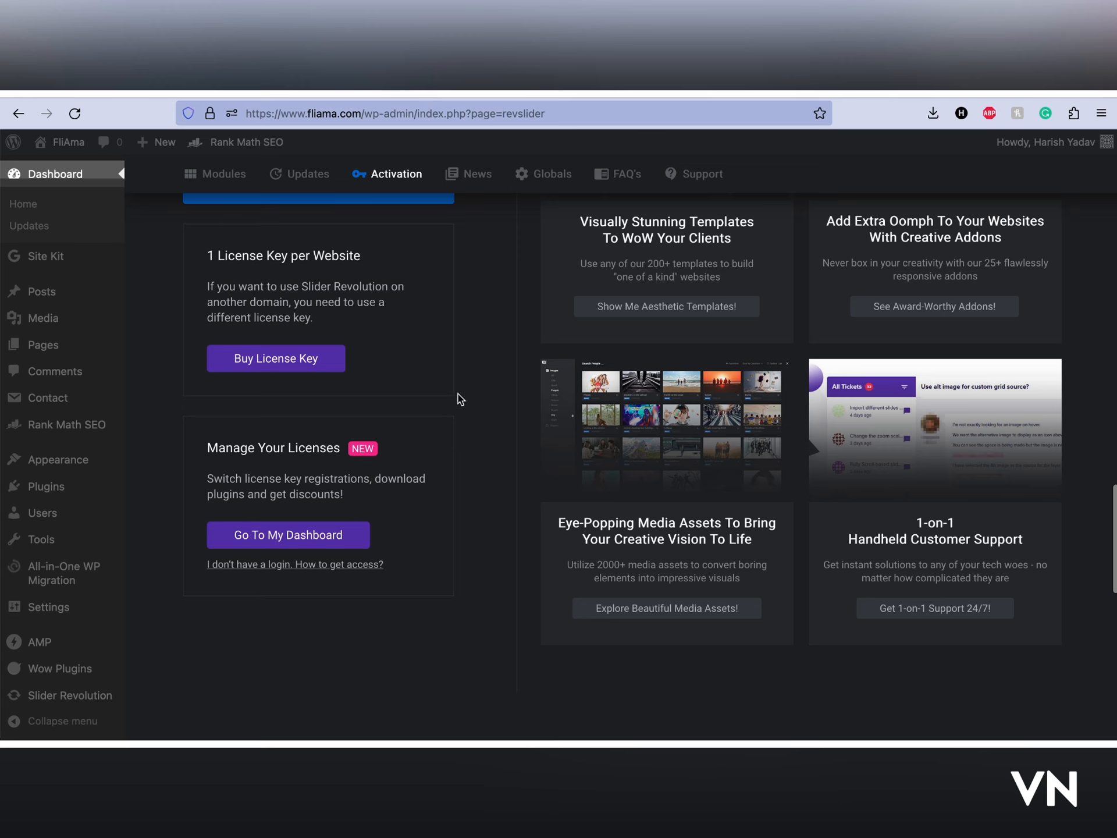
pyautogui.scroll(1, 458, 393)
pyautogui.scroll(1, 458, 394)
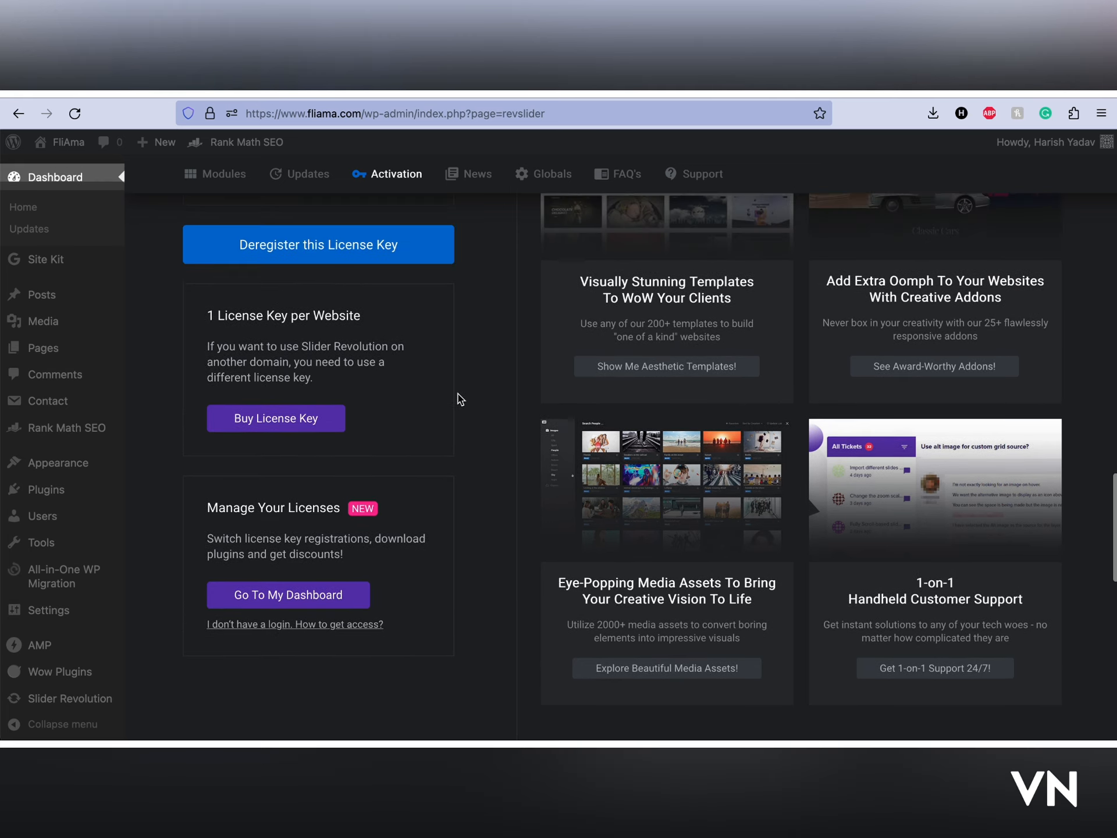
pyautogui.scroll(10, 504, 395)
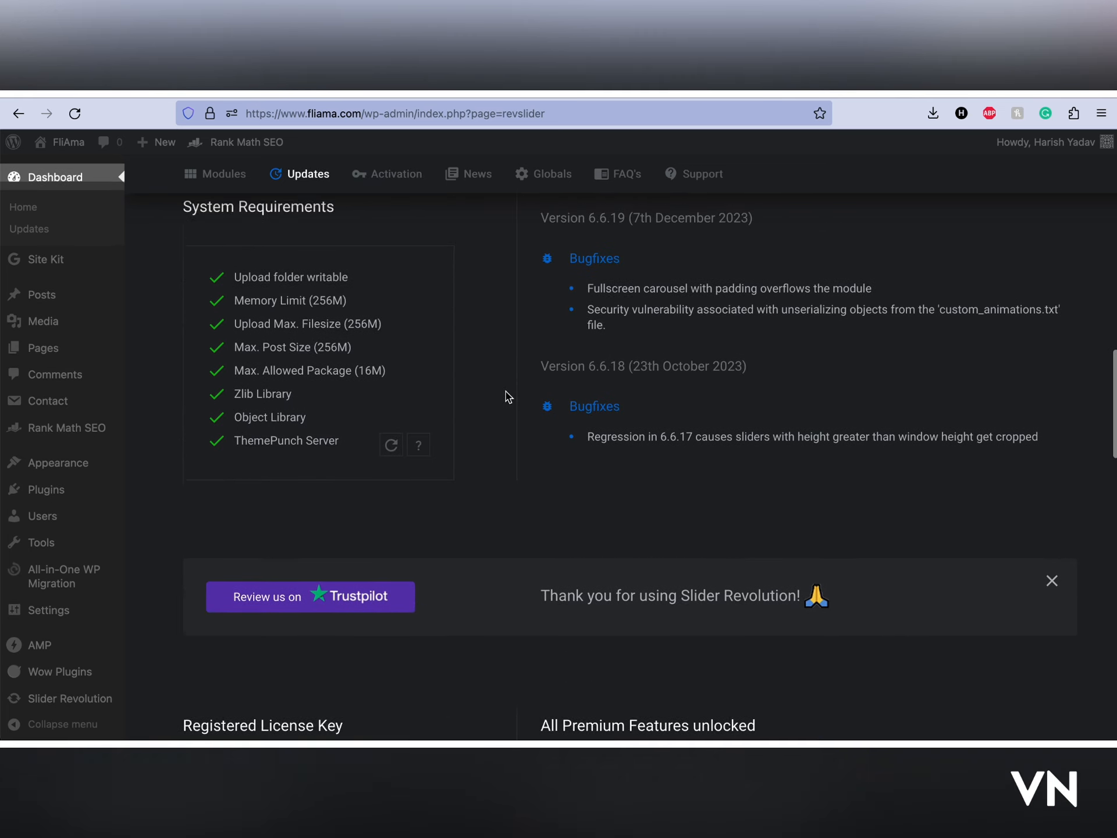
pyautogui.scroll(12, 508, 395)
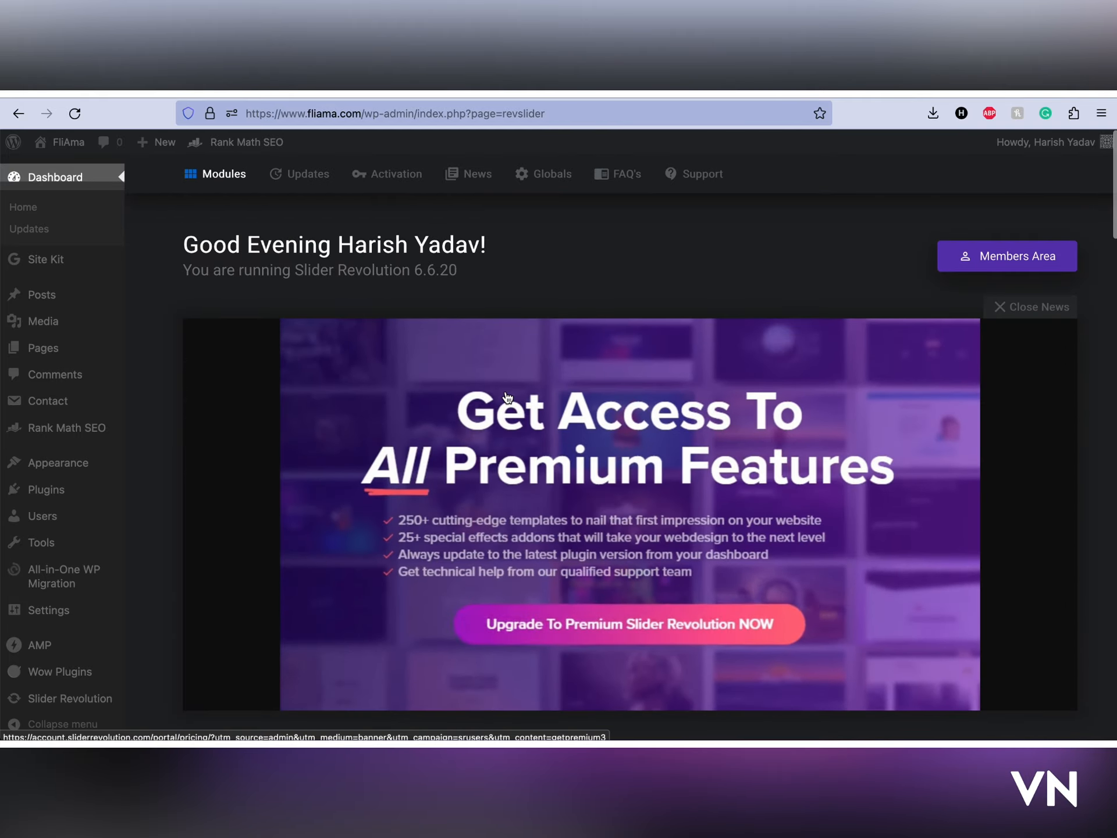
# Step: Start a new module from a template and bring up the options of the Geometric Slider Design Template
pyautogui.click(387, 171)
pyautogui.scroll(12, 541, 361)
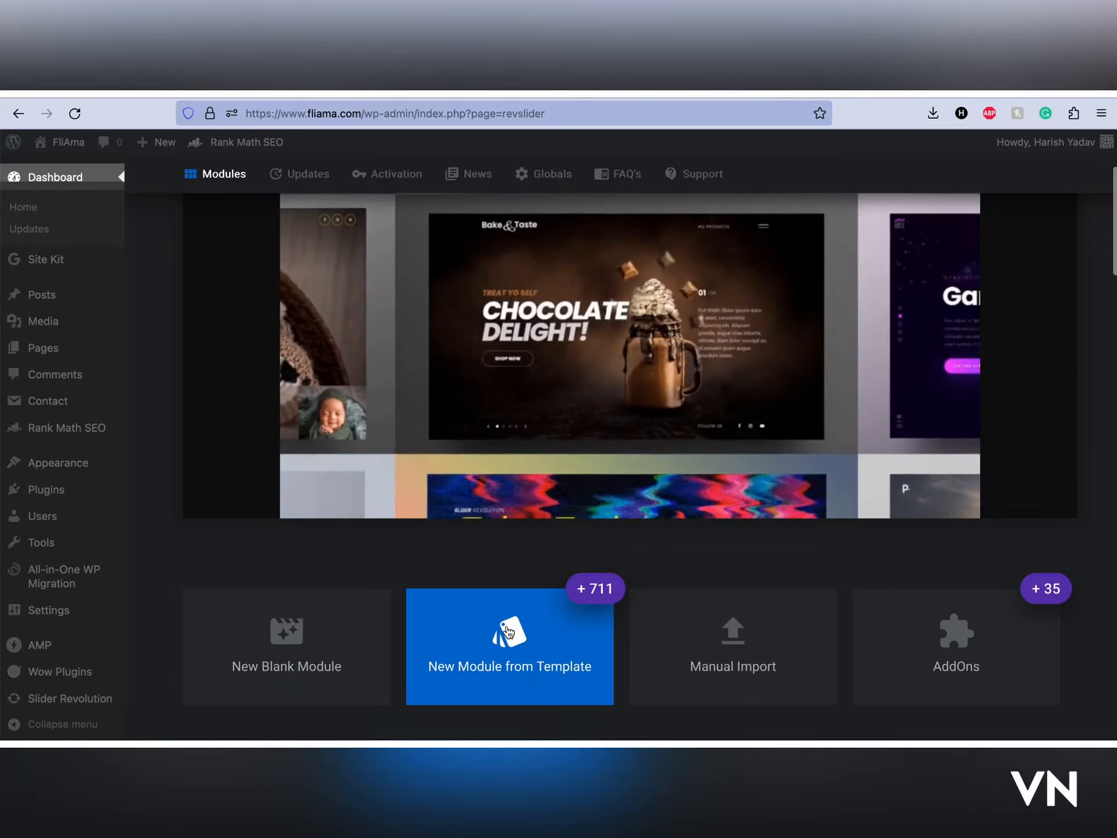
pyautogui.click(603, 629)
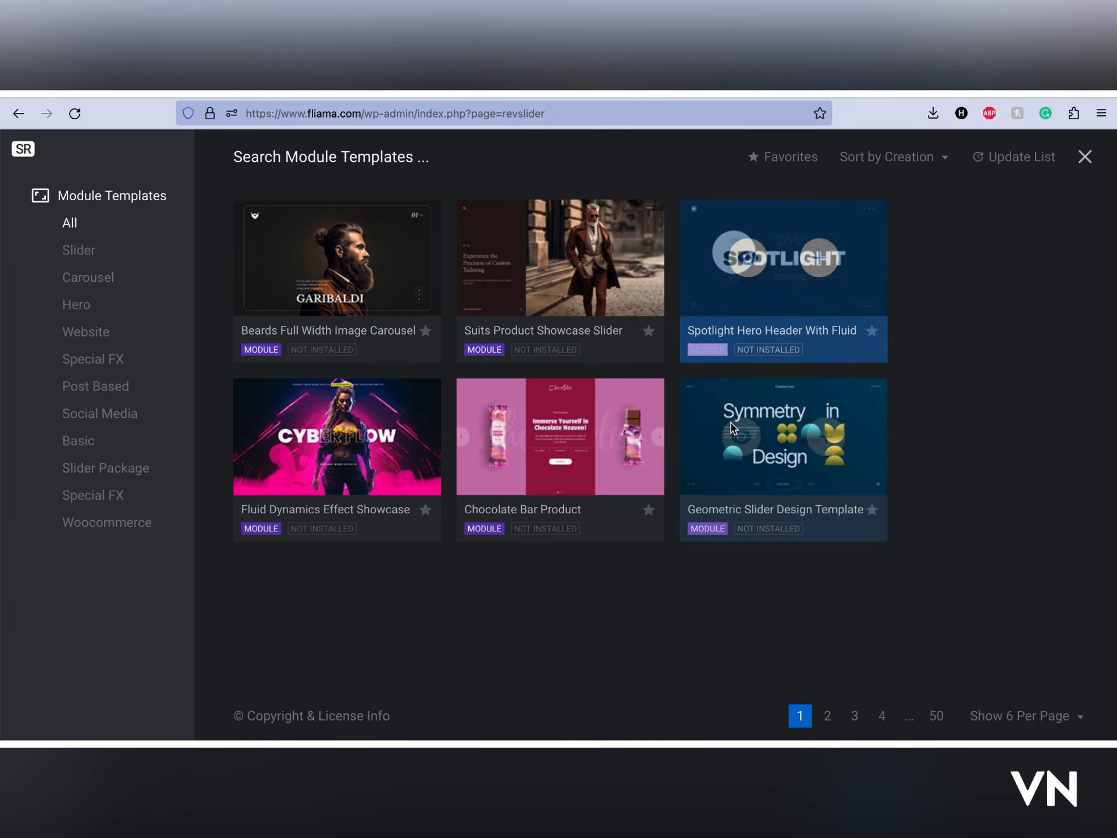
pyautogui.moveTo(793, 427)
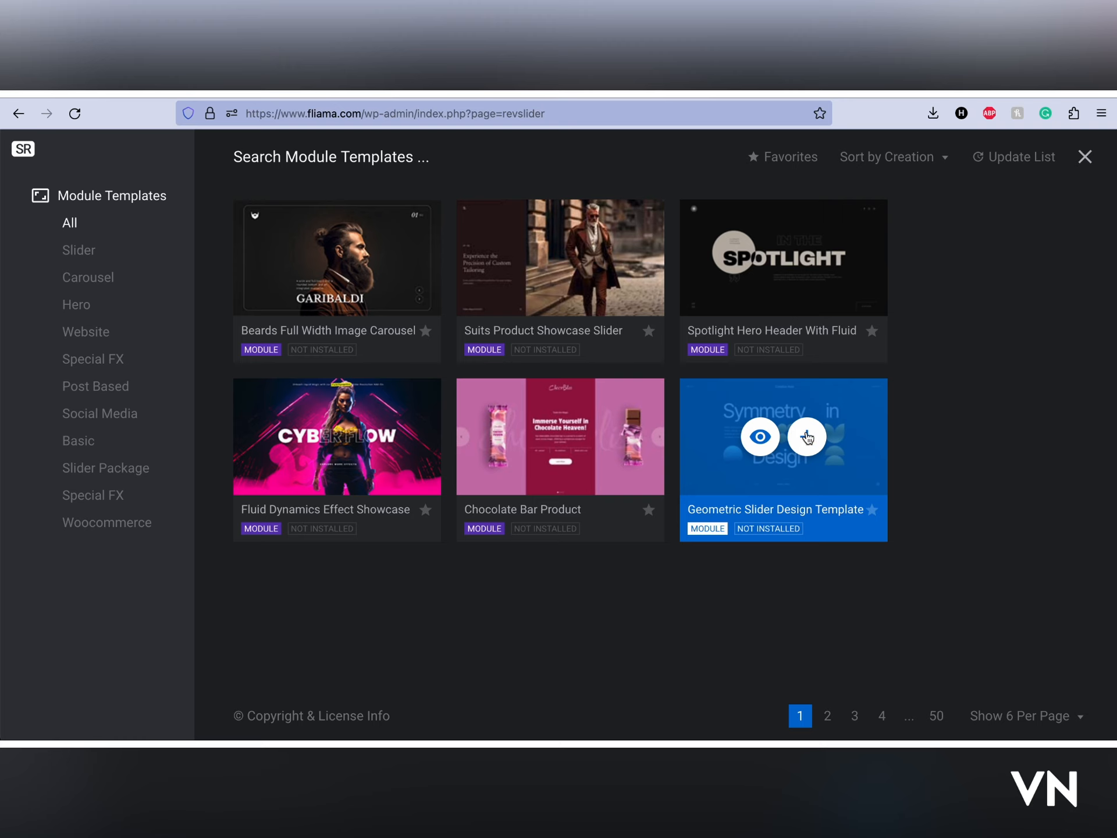
# Step: Look over the module creation options, the Geometric Slider Design module and the plugin update details
pyautogui.scroll(-5, 548, 536)
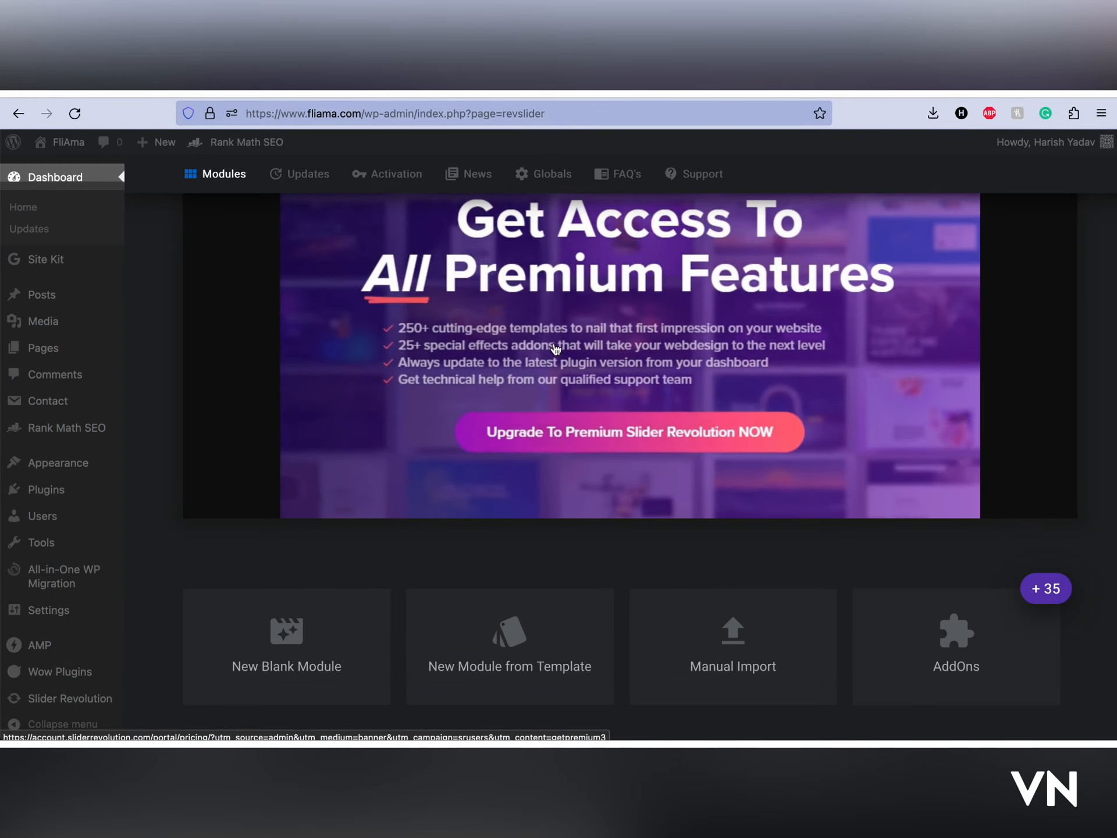
pyautogui.scroll(-5, 529, 561)
pyautogui.scroll(5, 529, 561)
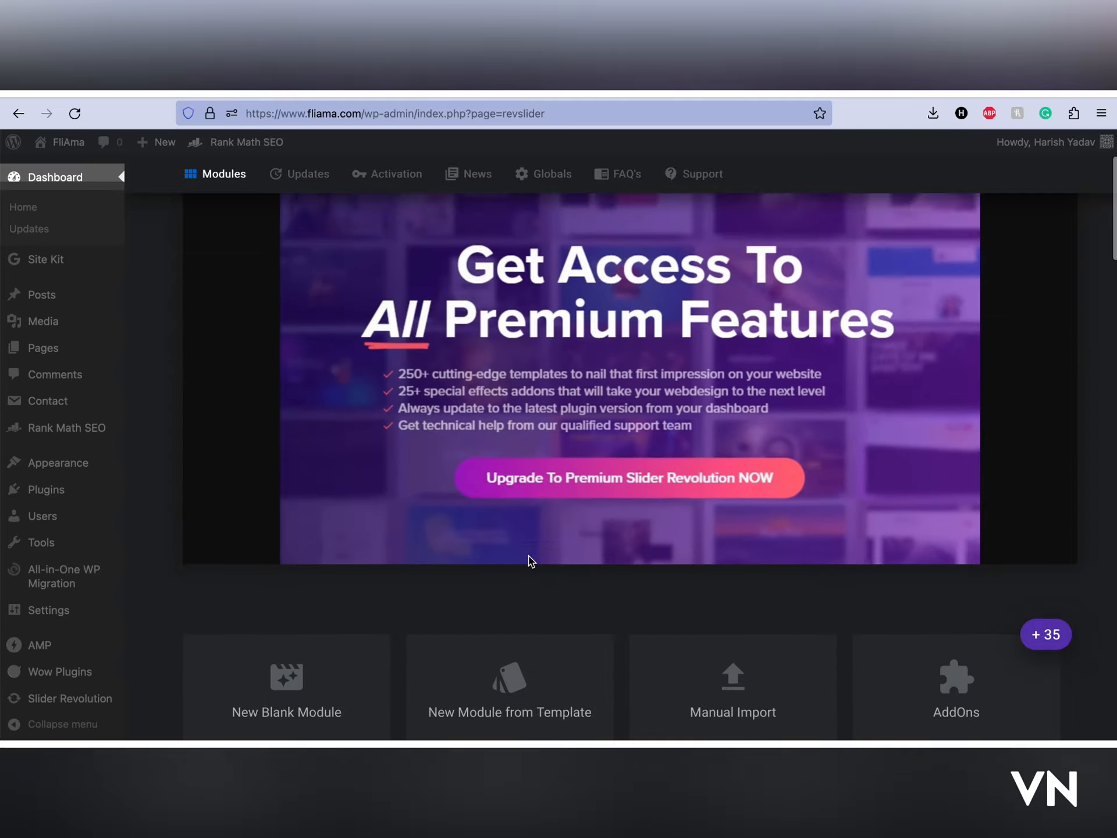
pyautogui.scroll(-3, 529, 560)
pyautogui.scroll(-2, 530, 561)
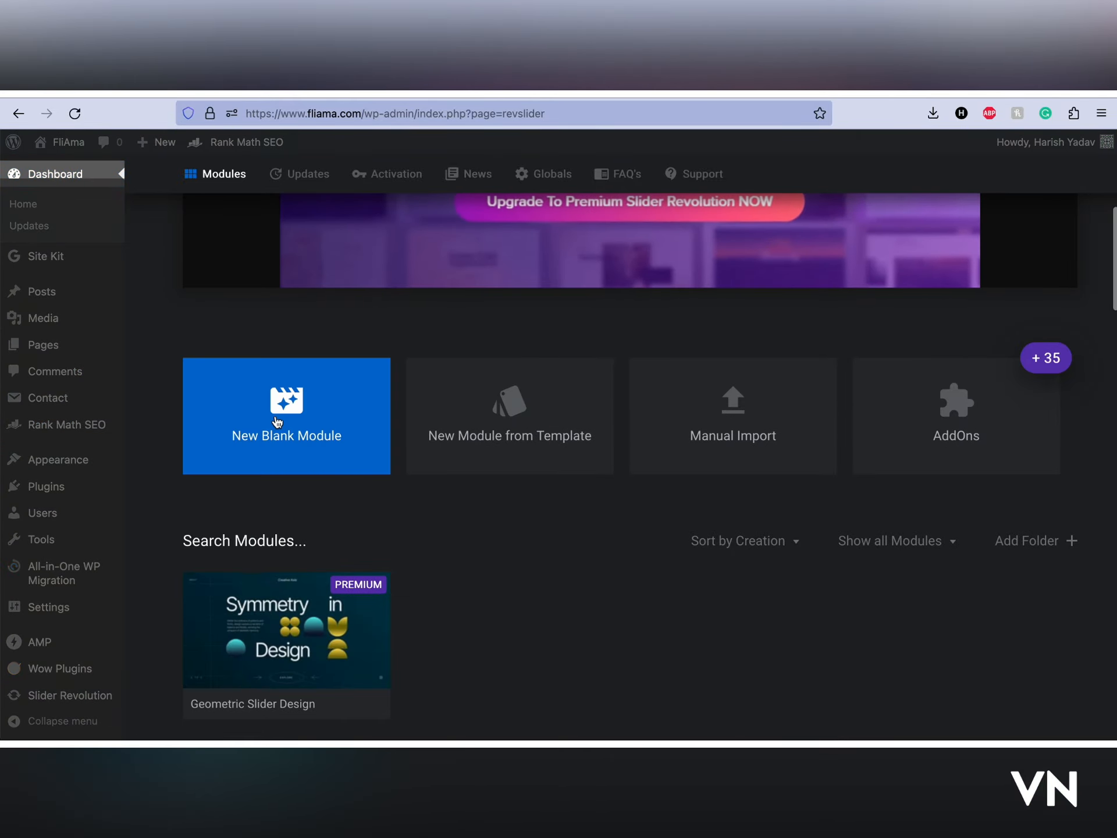
pyautogui.scroll(-5, 277, 419)
pyautogui.scroll(2, 75, 564)
pyautogui.moveTo(75, 563)
pyautogui.scroll(-2, 76, 564)
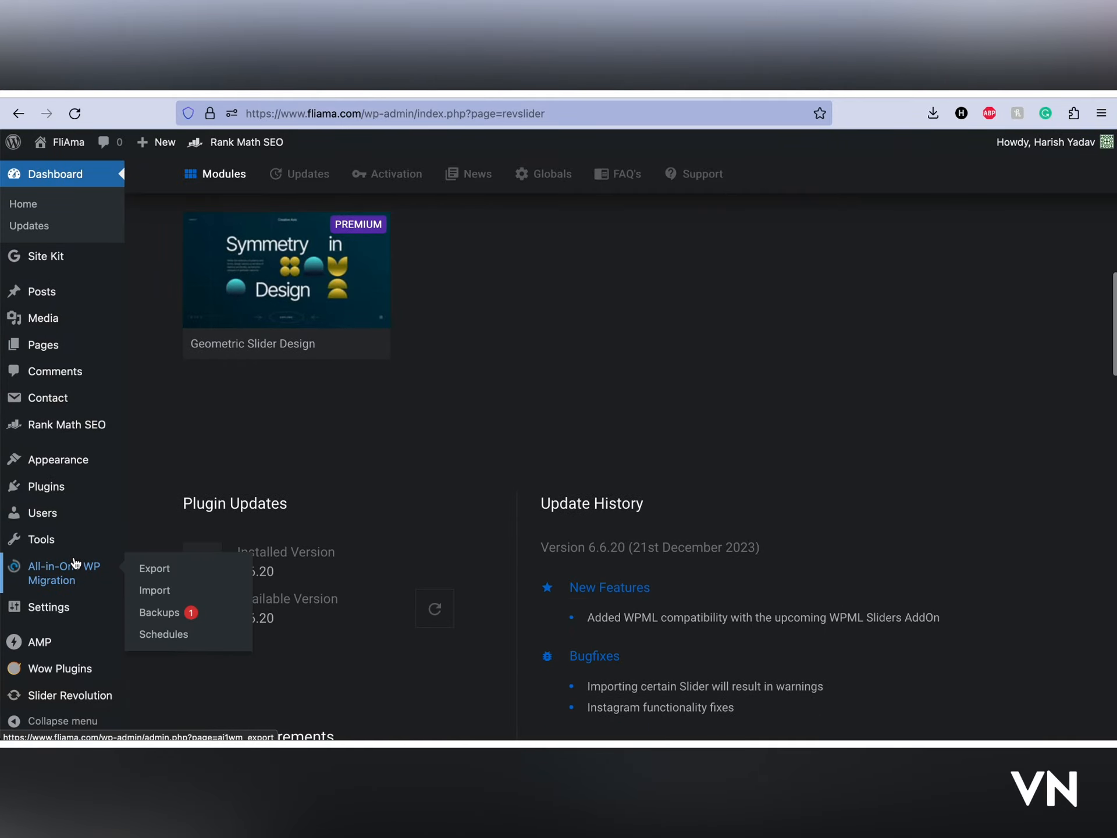
pyautogui.scroll(10, 451, 564)
pyautogui.scroll(-6, 453, 566)
pyautogui.scroll(-3, 454, 565)
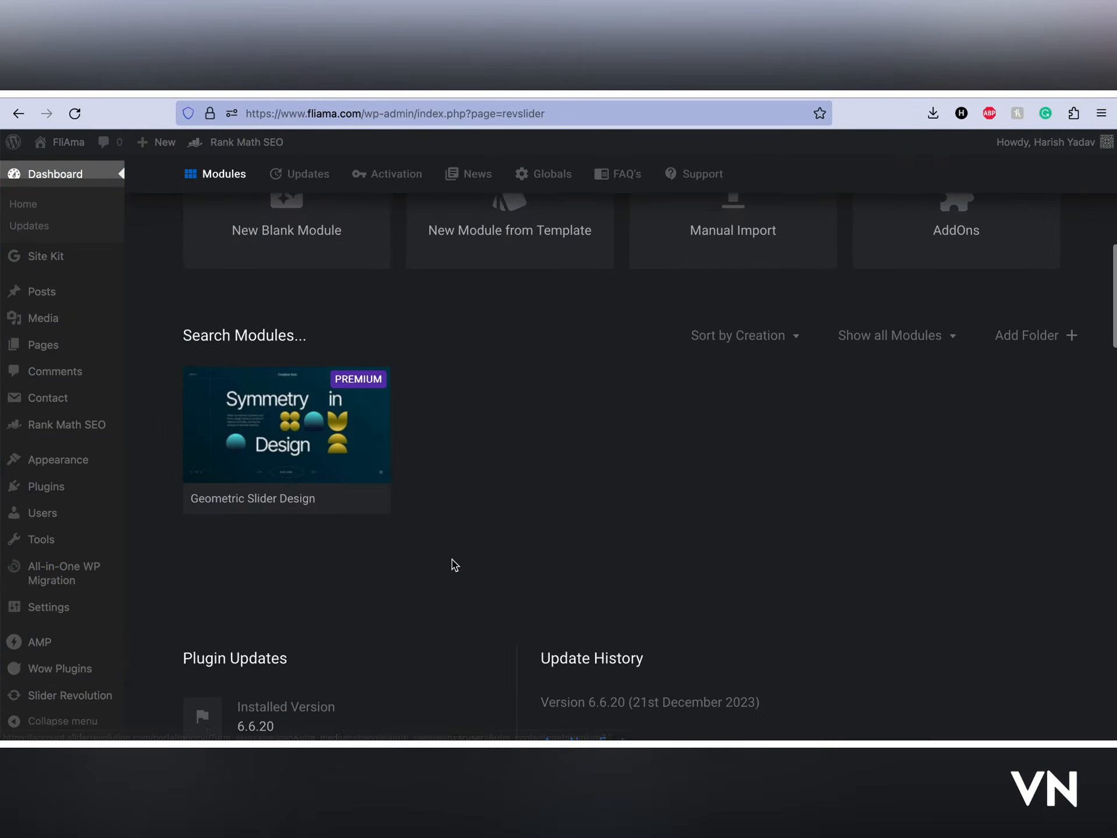
# Step: Open the Geometric Slider Design module for editing and dismiss the Template Editing Guide and its hint
pyautogui.moveTo(320, 431)
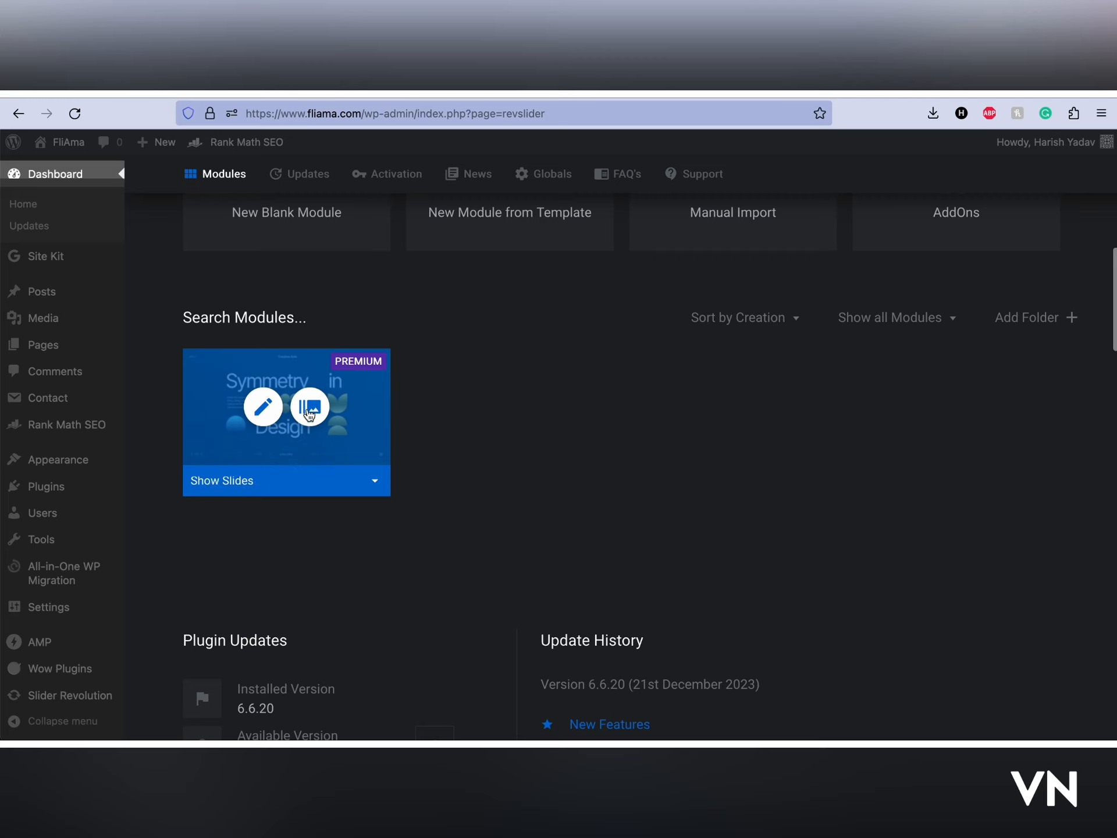
pyautogui.click(374, 483)
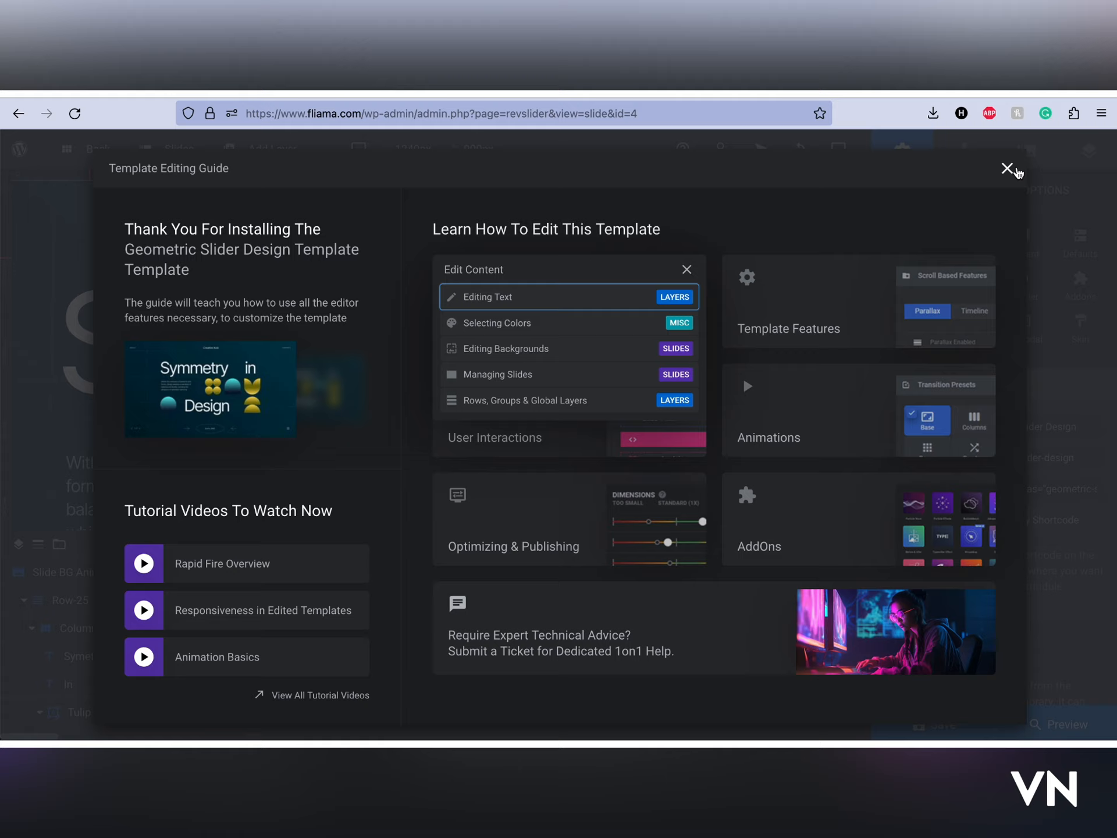
pyautogui.click(1007, 169)
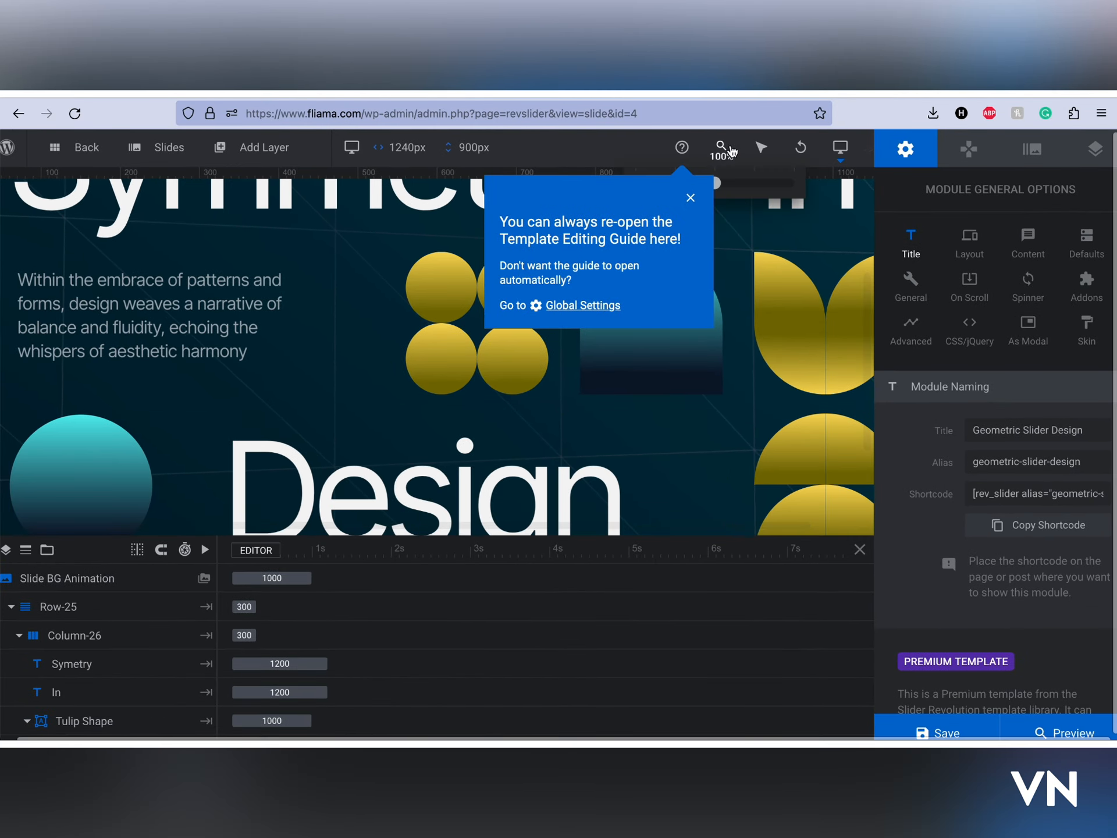
pyautogui.click(692, 197)
# Step: Set the editor canvas zoom to 75% and bring the upper part of the slide into view
pyautogui.moveTo(735, 147)
pyautogui.moveTo(714, 185); pyautogui.dragTo(673, 182)
pyautogui.click(450, 280)
pyautogui.scroll(3, 451, 281)
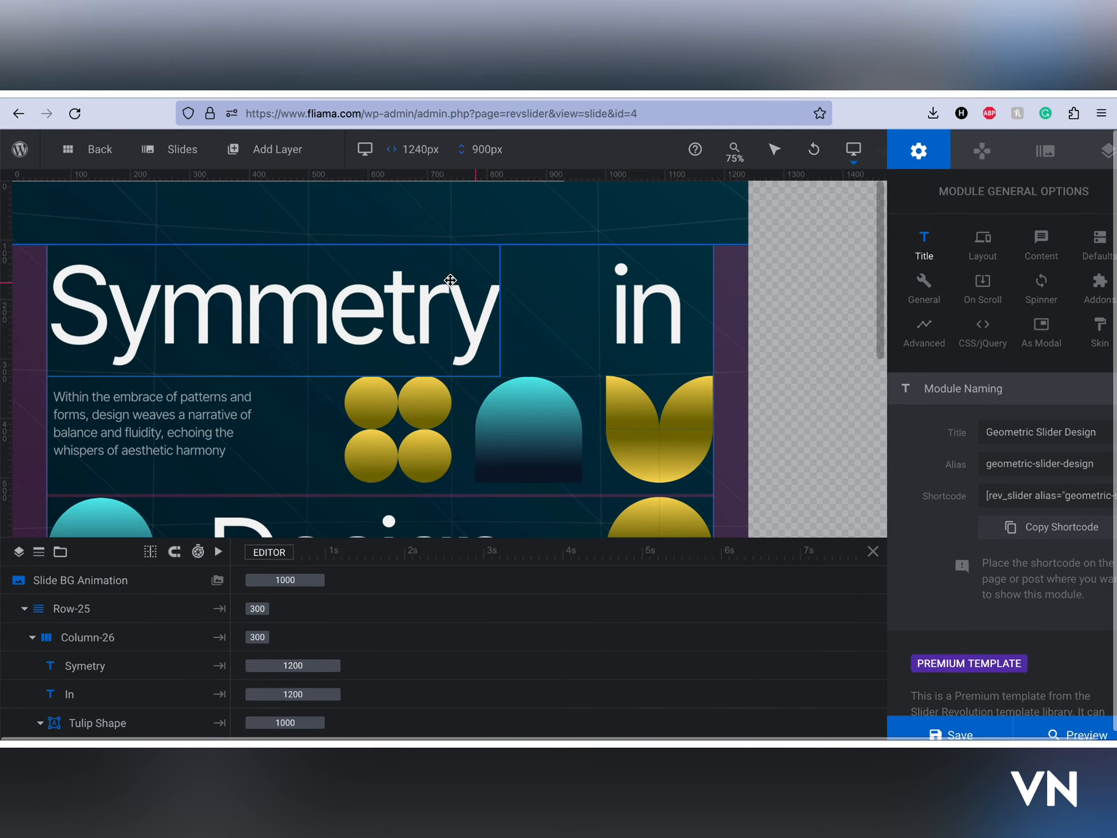
# Step: Replace the text of the "Symmetry" heading layer with "Fliama"
pyautogui.click(294, 291)
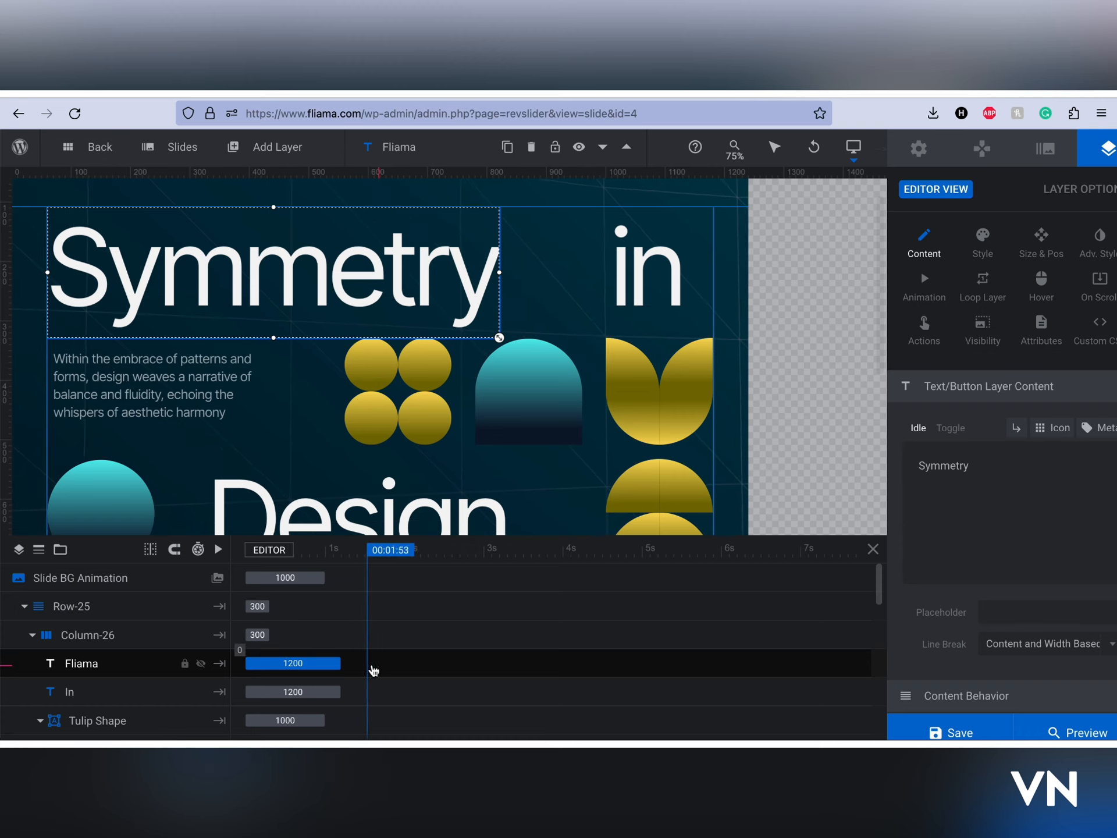
pyautogui.rightClick(323, 275)
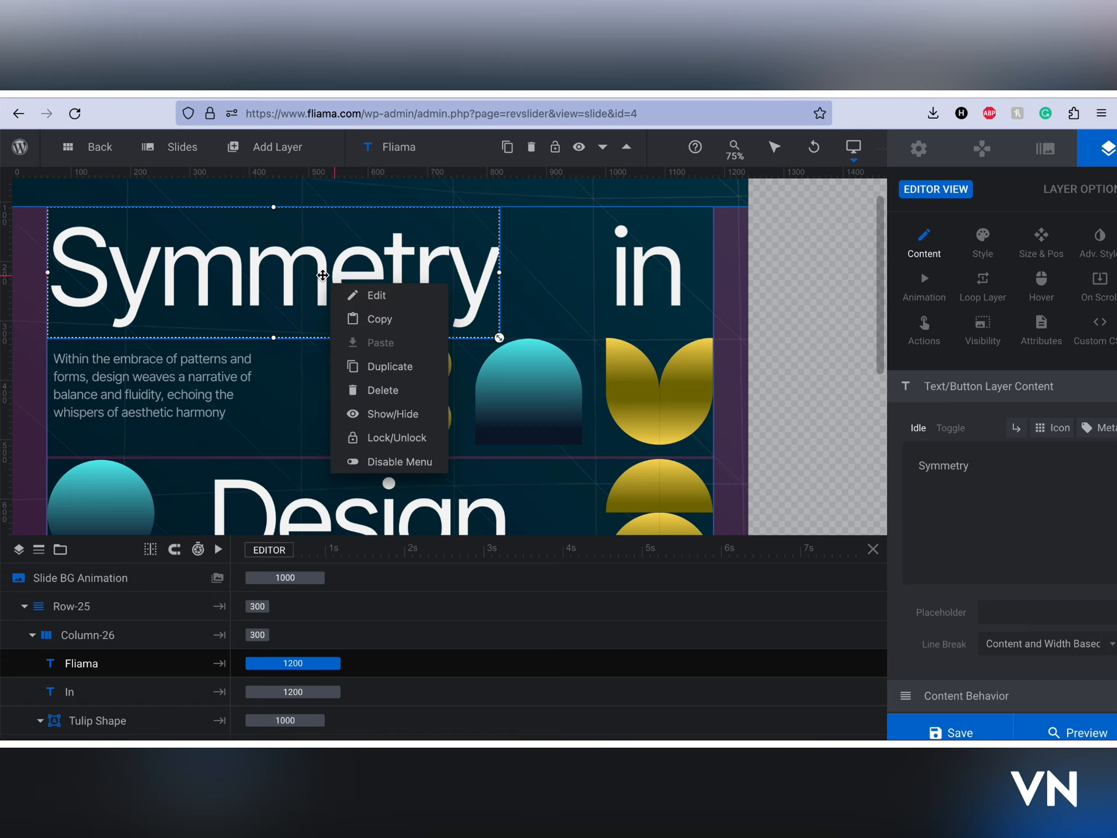
pyautogui.moveTo(360, 294)
pyautogui.click(478, 293)
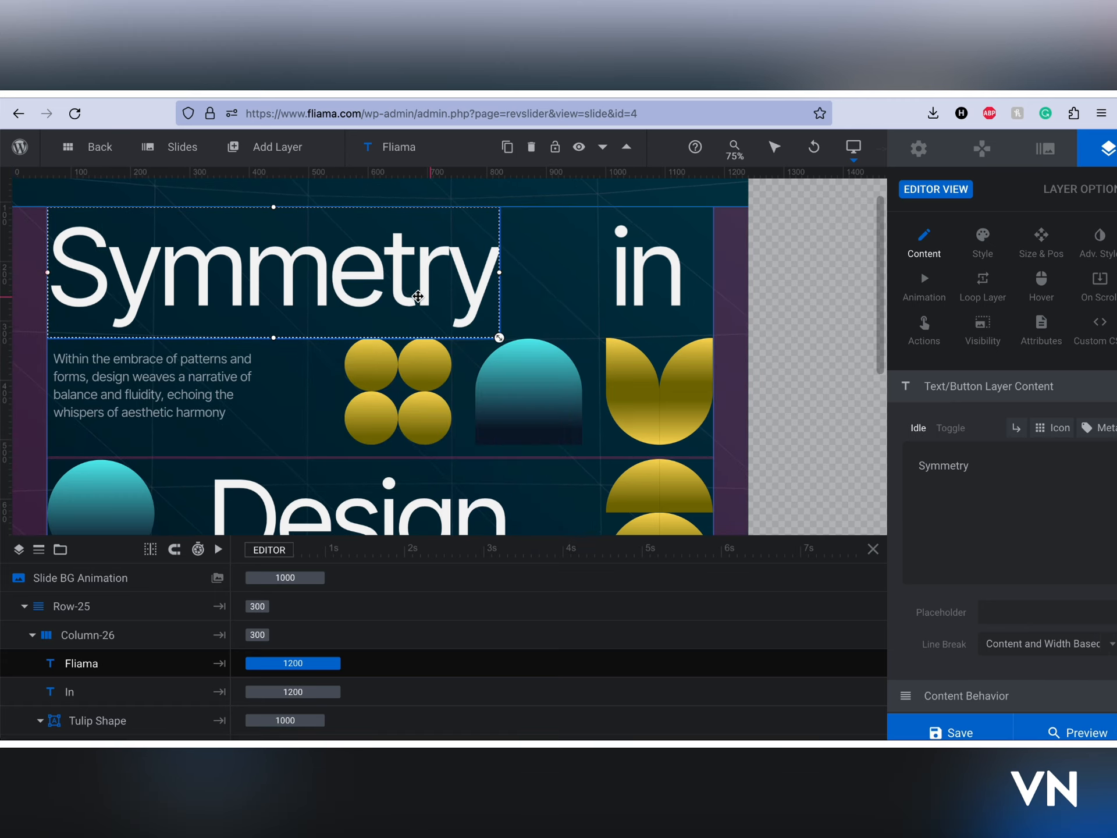
pyautogui.rightClick(430, 305)
pyautogui.moveTo(472, 316)
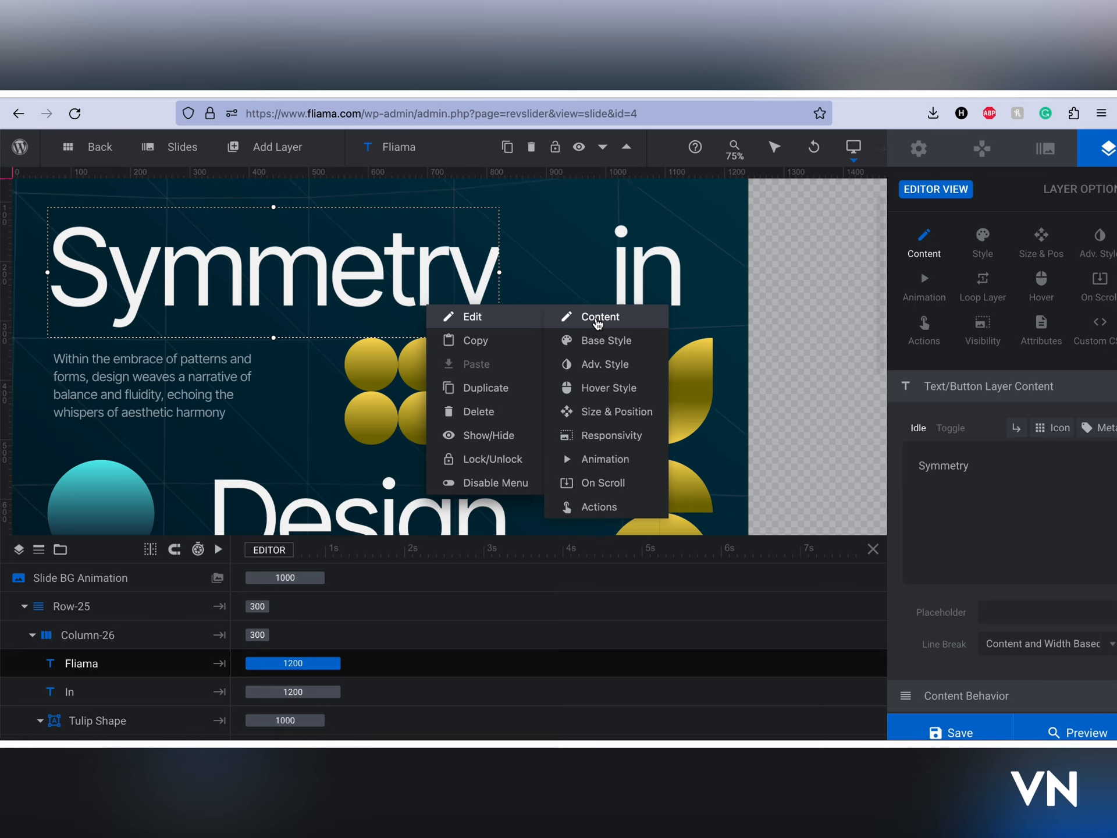
pyautogui.click(598, 318)
pyautogui.write('Fliama')
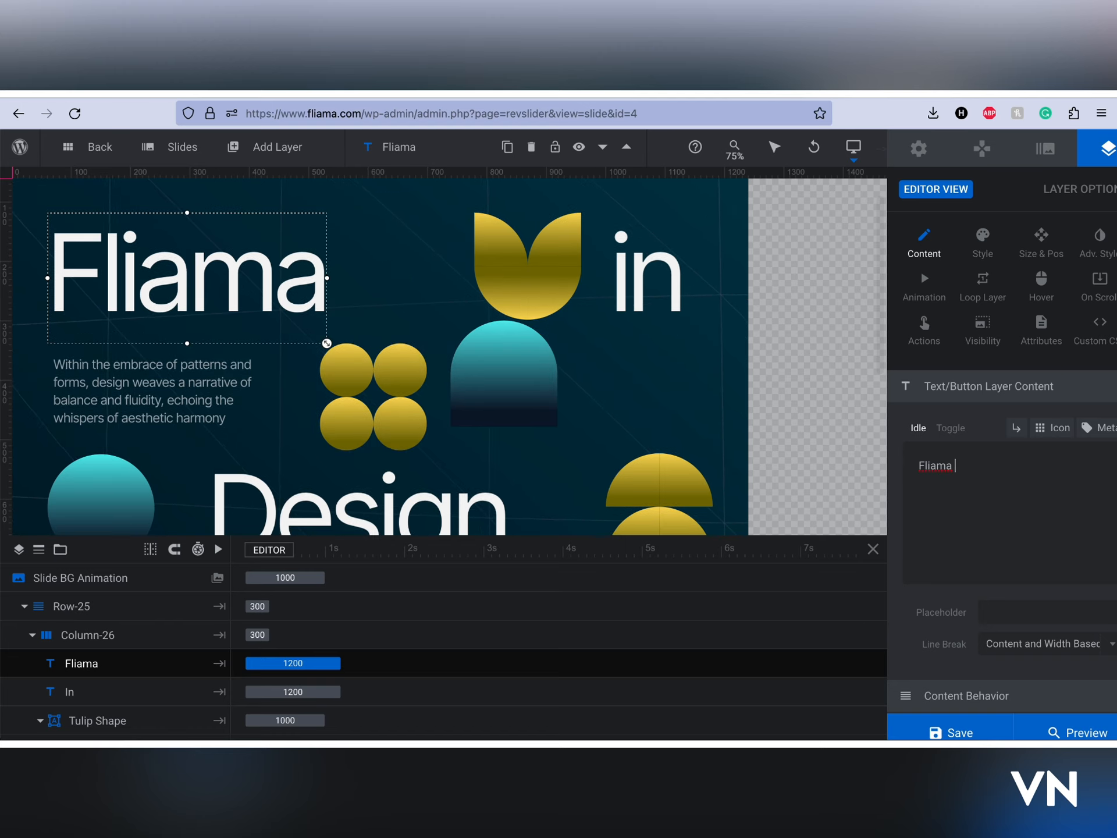
# Step: Replace the text of the "in" heading layer with "App"
pyautogui.click(654, 281)
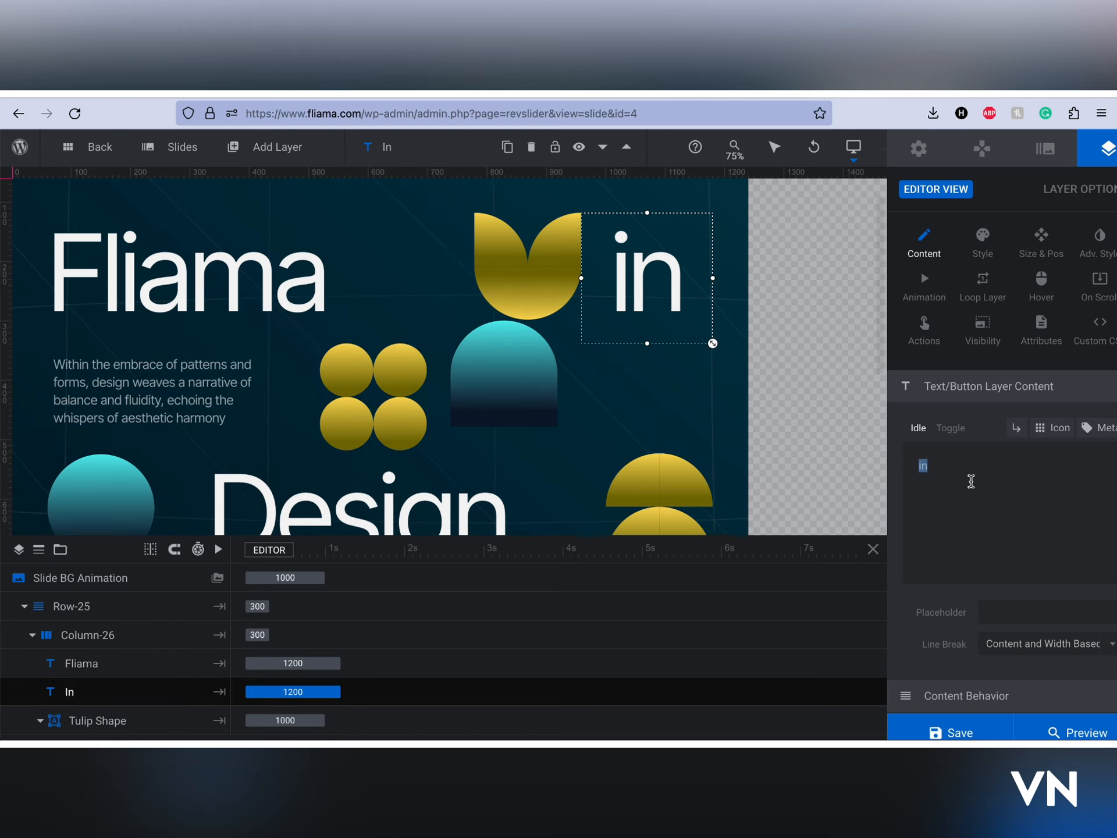
pyautogui.write('App')
pyautogui.scroll(-1, 443, 183)
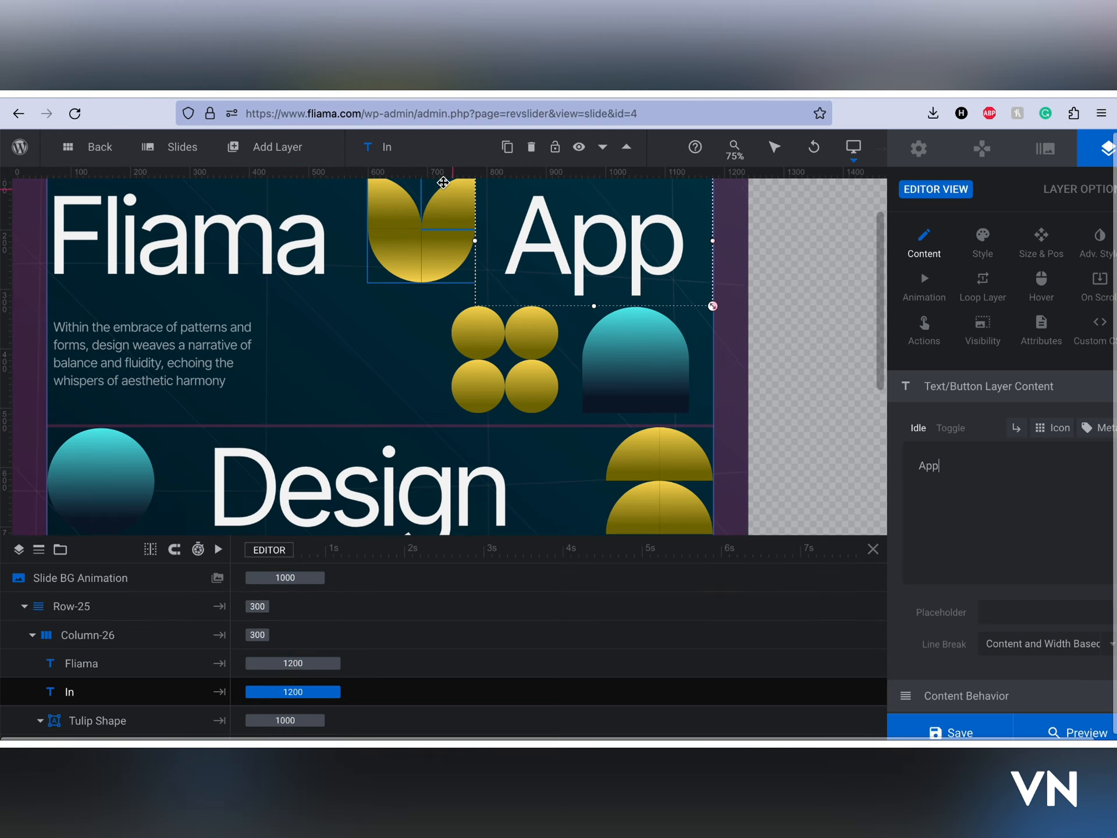
# Step: Try to move the tulip shape's pieces between the Fliama and App headings, and undo the move
pyautogui.click(443, 182)
pyautogui.scroll(1, 413, 221)
pyautogui.click(422, 309)
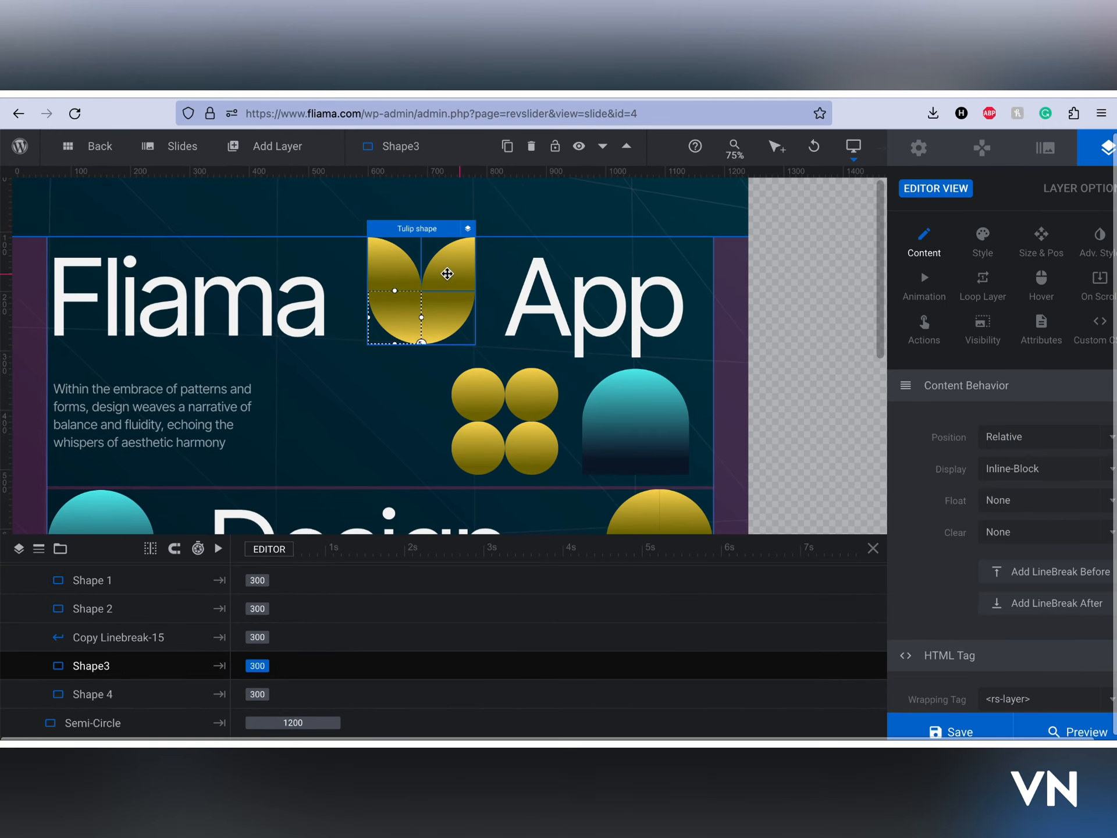
pyautogui.keyDown('super'); pyautogui.click(447, 274); pyautogui.keyUp('super')
pyautogui.keyDown('super'); pyautogui.click(394, 269); pyautogui.keyUp('super')
pyautogui.keyDown('super'); pyautogui.click(433, 307); pyautogui.keyUp('super')
pyautogui.moveTo(425, 275); pyautogui.dragTo(415, 304)
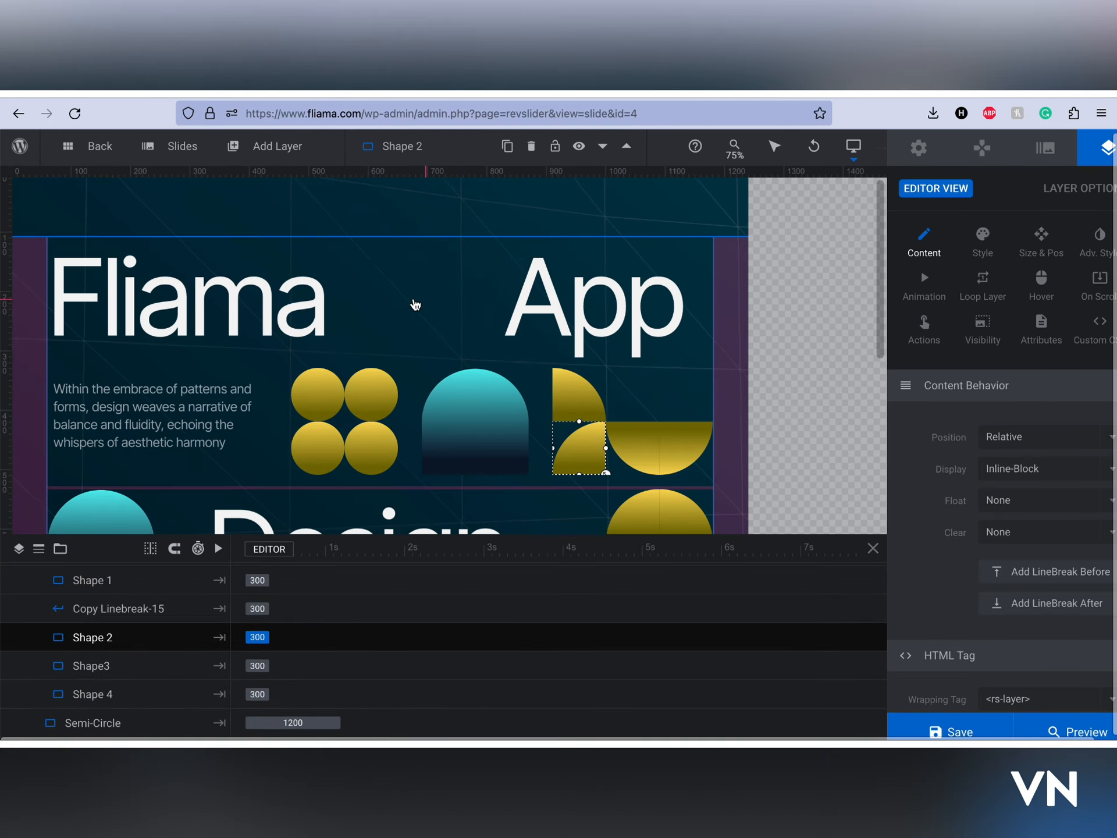
pyautogui.press('super+z')
# Step: Replace the text of the "Design" heading layer with "Develop"
pyautogui.scroll(-3, 389, 419)
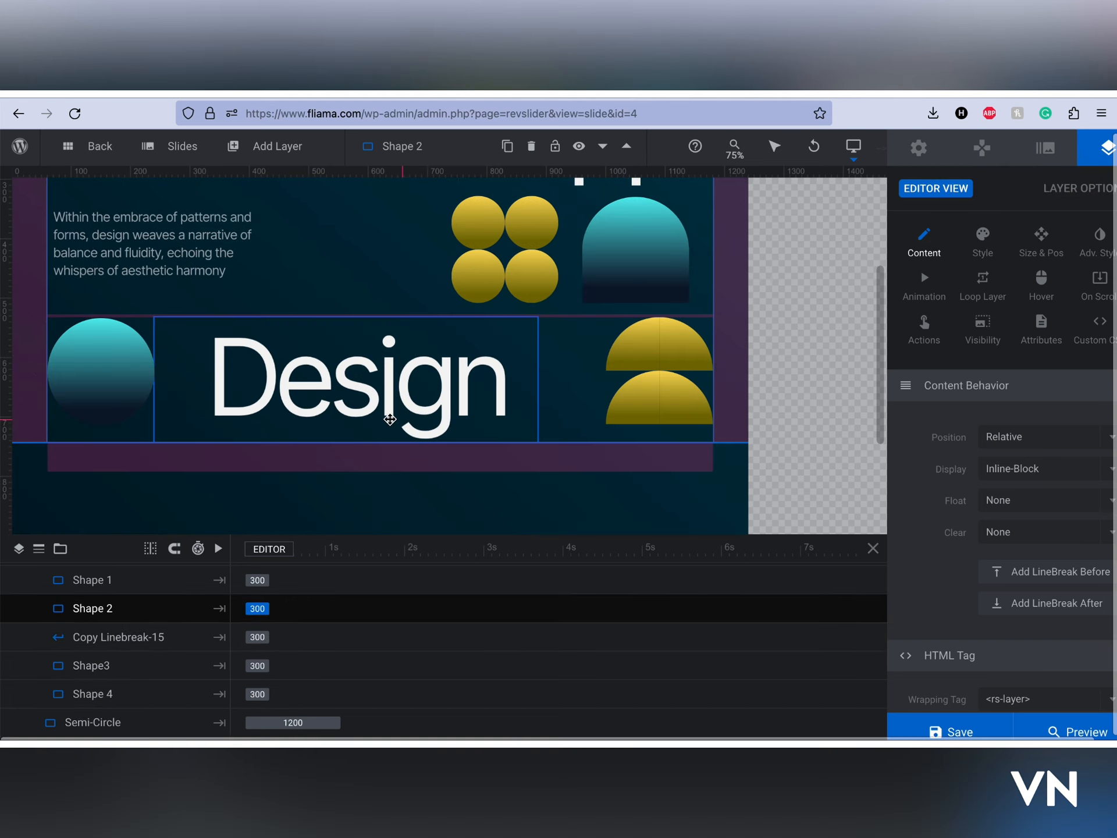
pyautogui.click(389, 419)
pyautogui.tripleClick(1022, 468)
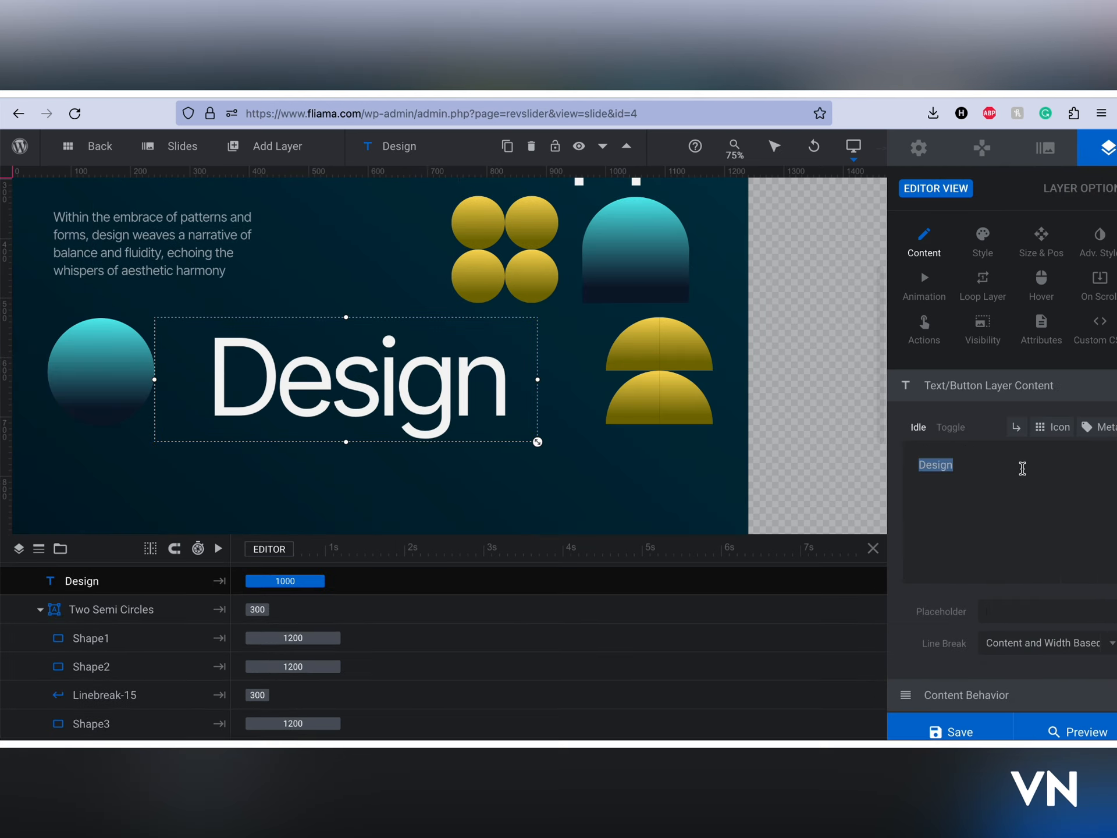
pyautogui.write('Developm')
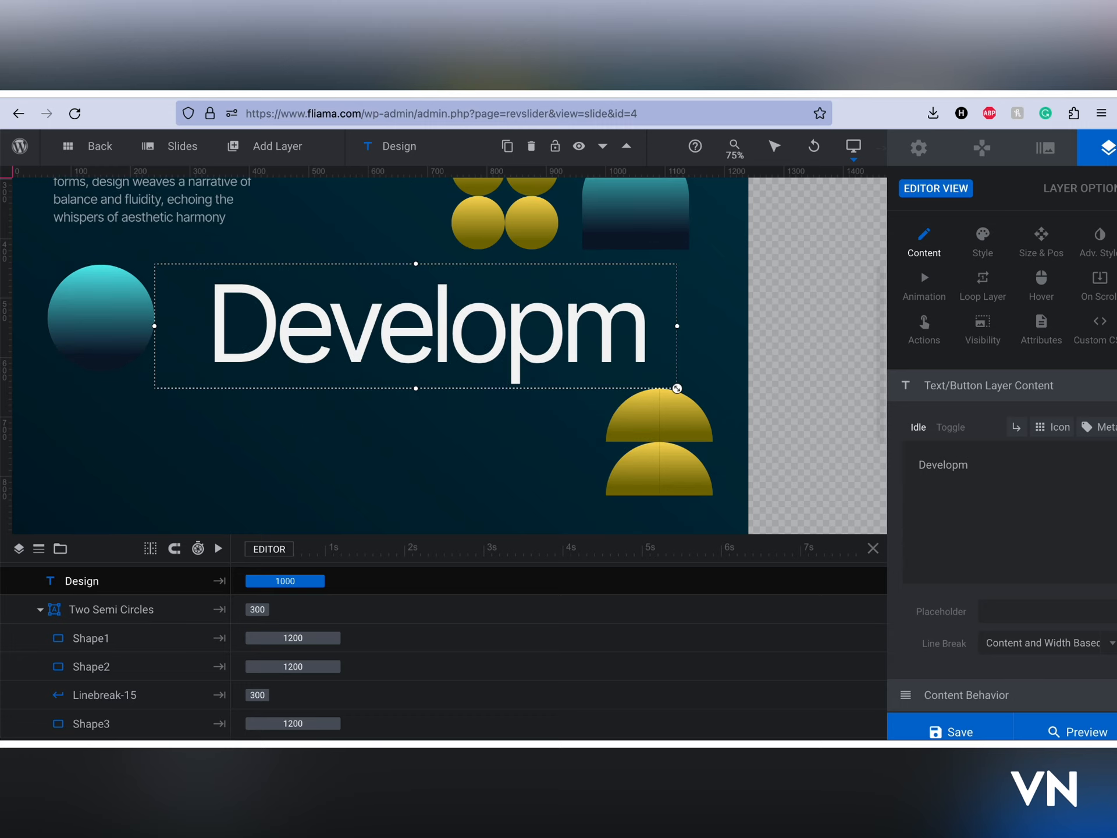
pyautogui.press('BackSpace')
# Step: Replace the paragraph text with "Hey, this is testing for the text editing and setup slider revolution in Wordpress website."
pyautogui.scroll(3, 634, 391)
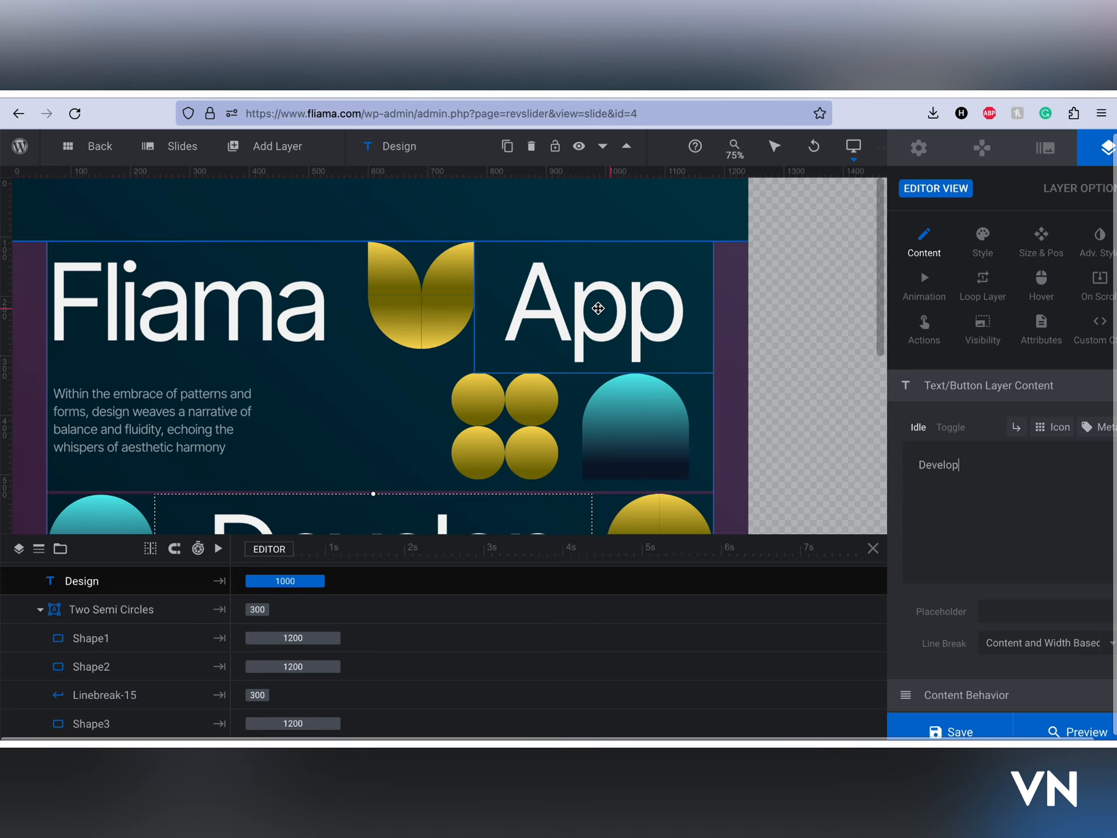
pyautogui.click(598, 309)
pyautogui.click(151, 419)
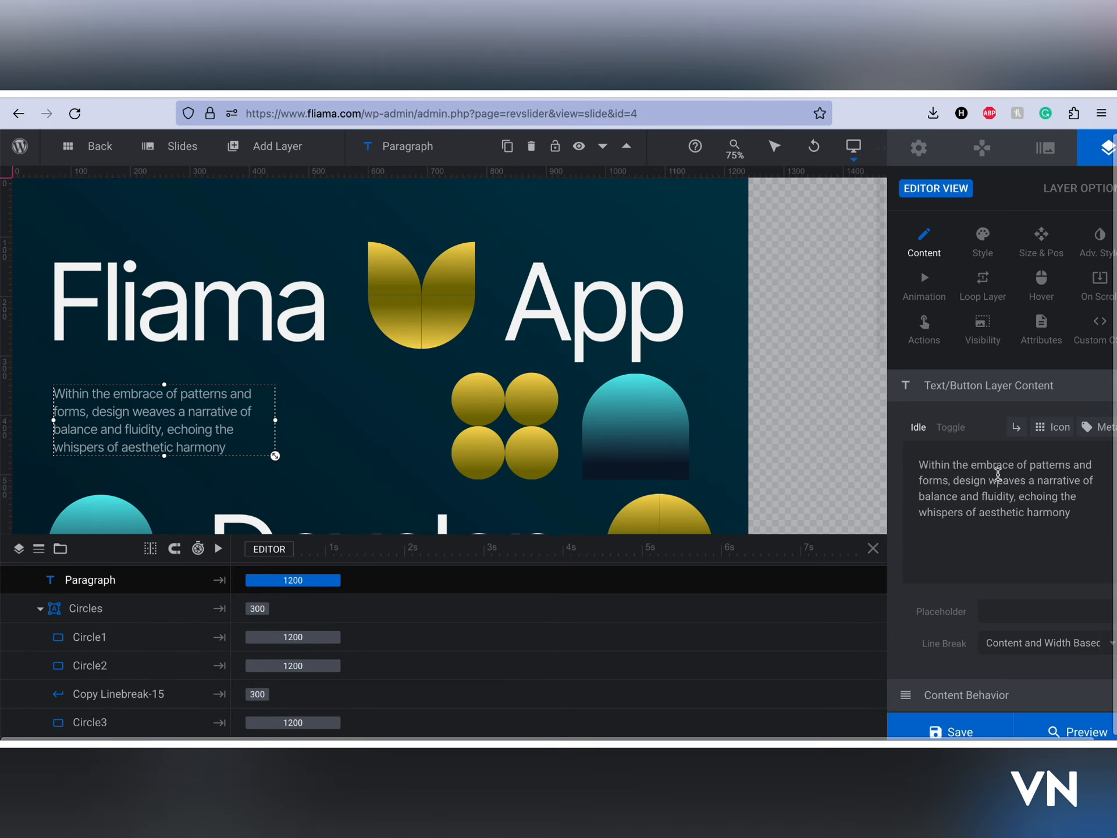
pyautogui.tripleClick(928, 466)
pyautogui.write('Hey')
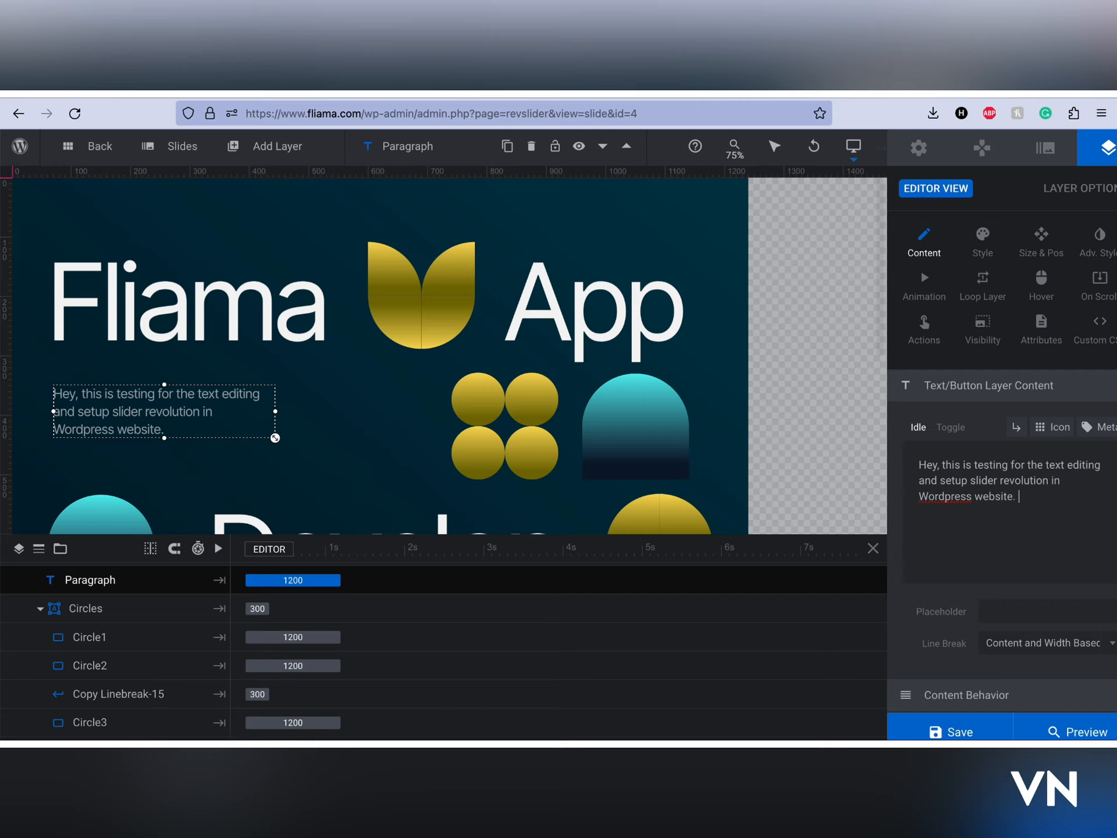
# Step: Repeat the paragraph's sentence on a new line below the first by copying it, and leave the text layer
pyautogui.hotkey('ctrl', 'a')
pyautogui.hotkey('ctrl', 'c')
pyautogui.press('Right')
pyautogui.press('Return')
pyautogui.hotkey('ctrl', 'v')
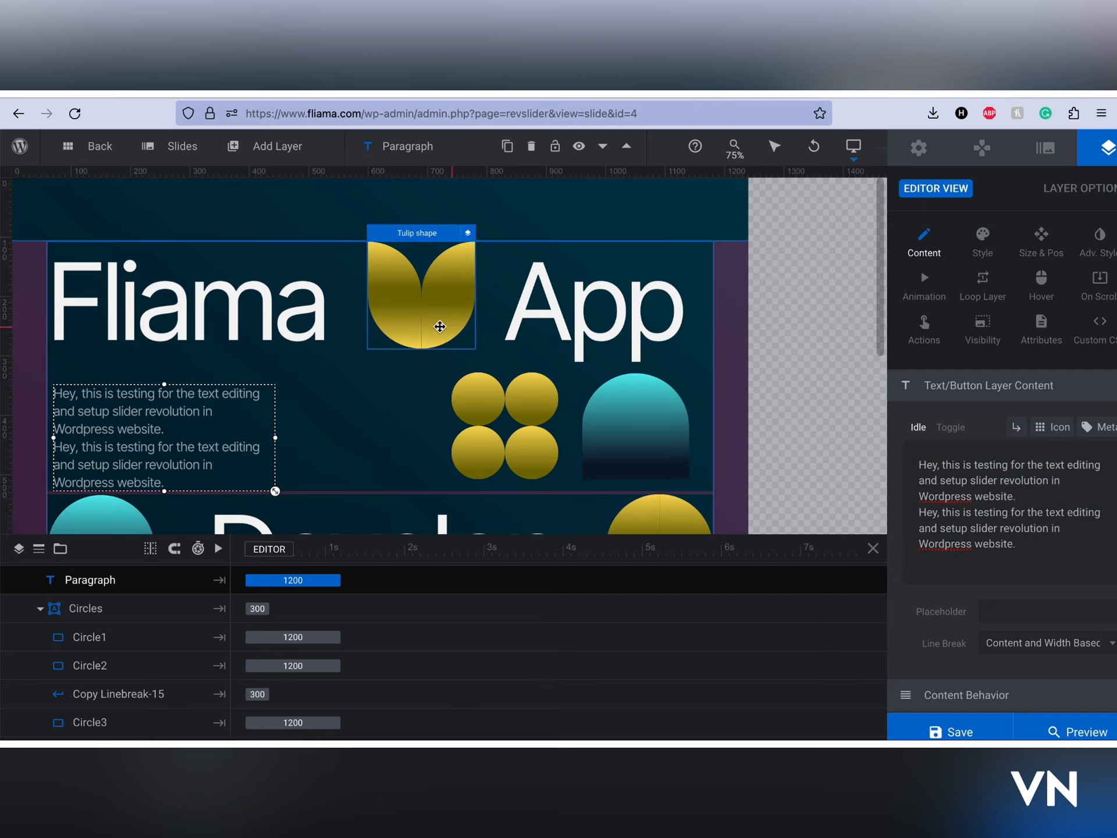
pyautogui.click(367, 411)
# Step: Preview the edited slider and move forward and back through its slides
pyautogui.scroll(-6, 366, 411)
pyautogui.scroll(6, 366, 411)
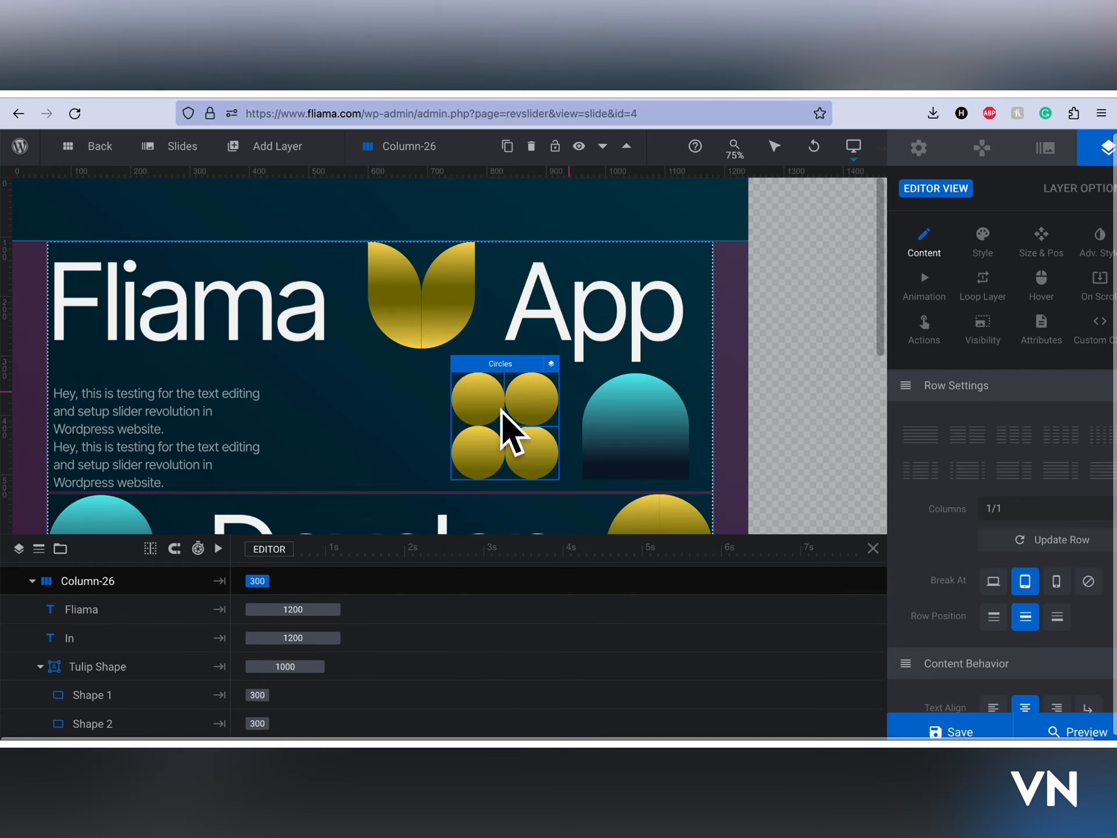
pyautogui.scroll(-5, 495, 442)
pyautogui.scroll(-2, 534, 463)
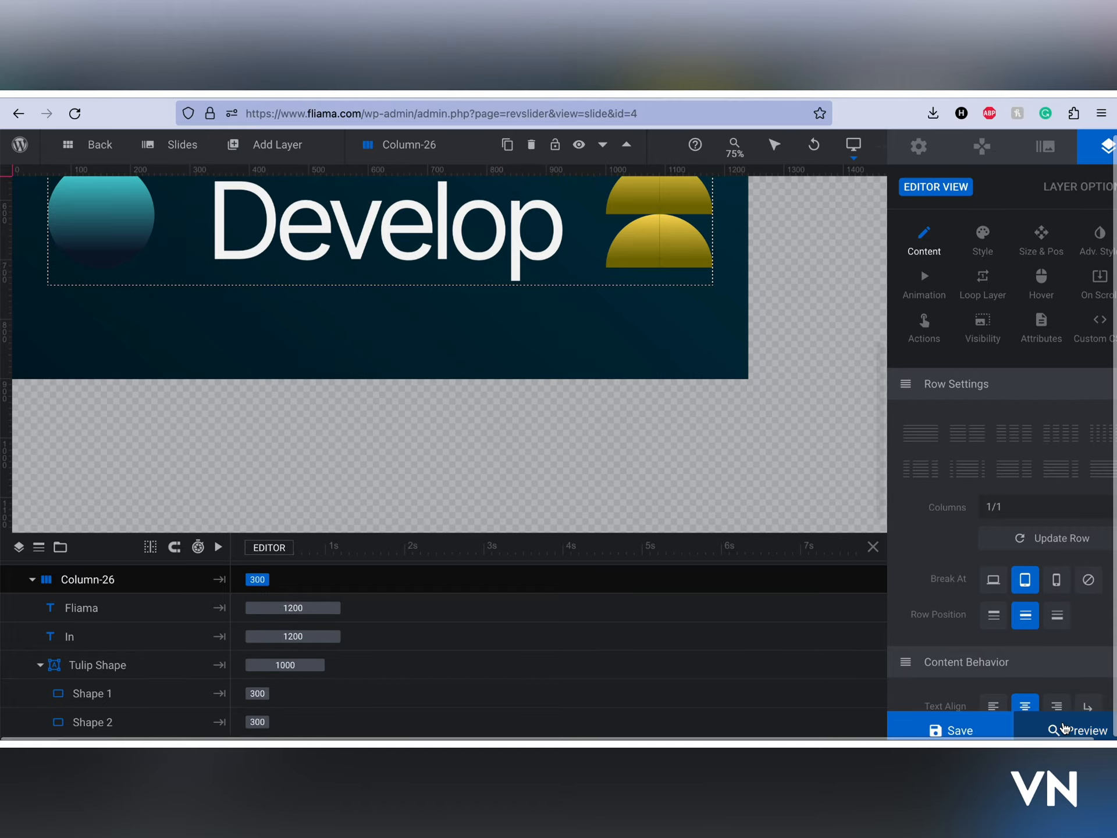
pyautogui.click(1076, 732)
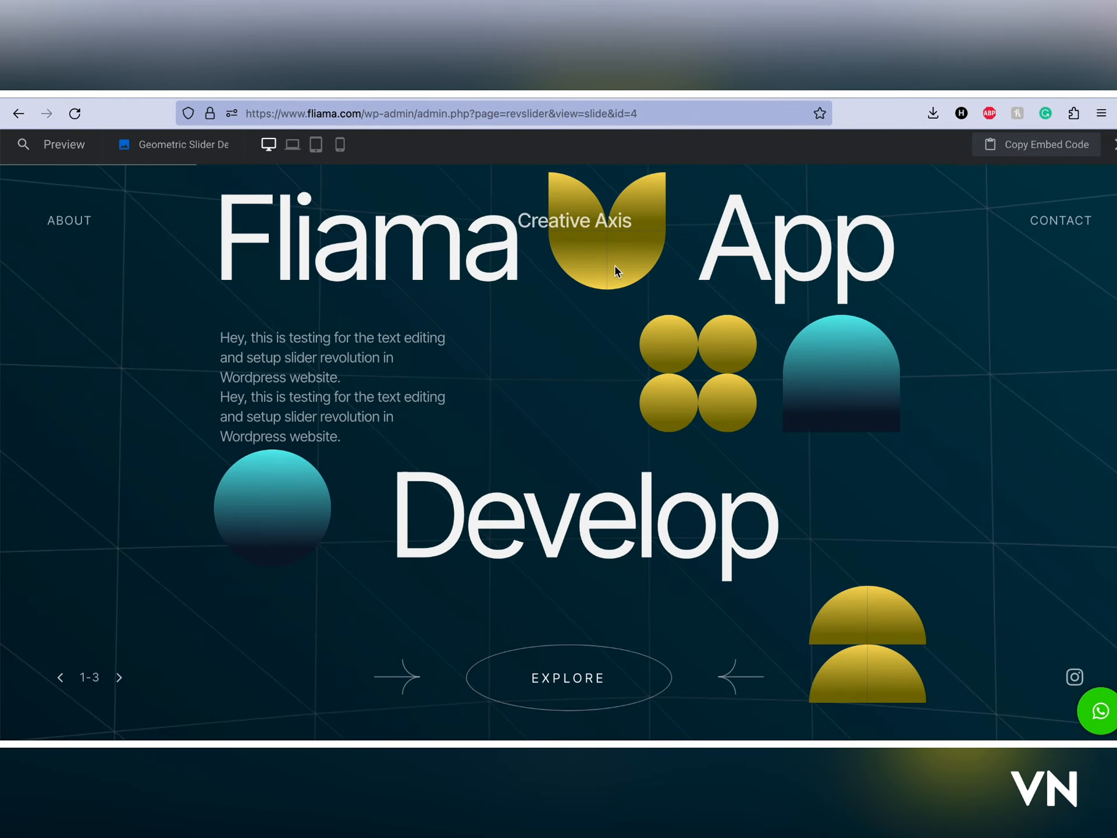
pyautogui.click(120, 679)
pyautogui.click(57, 677)
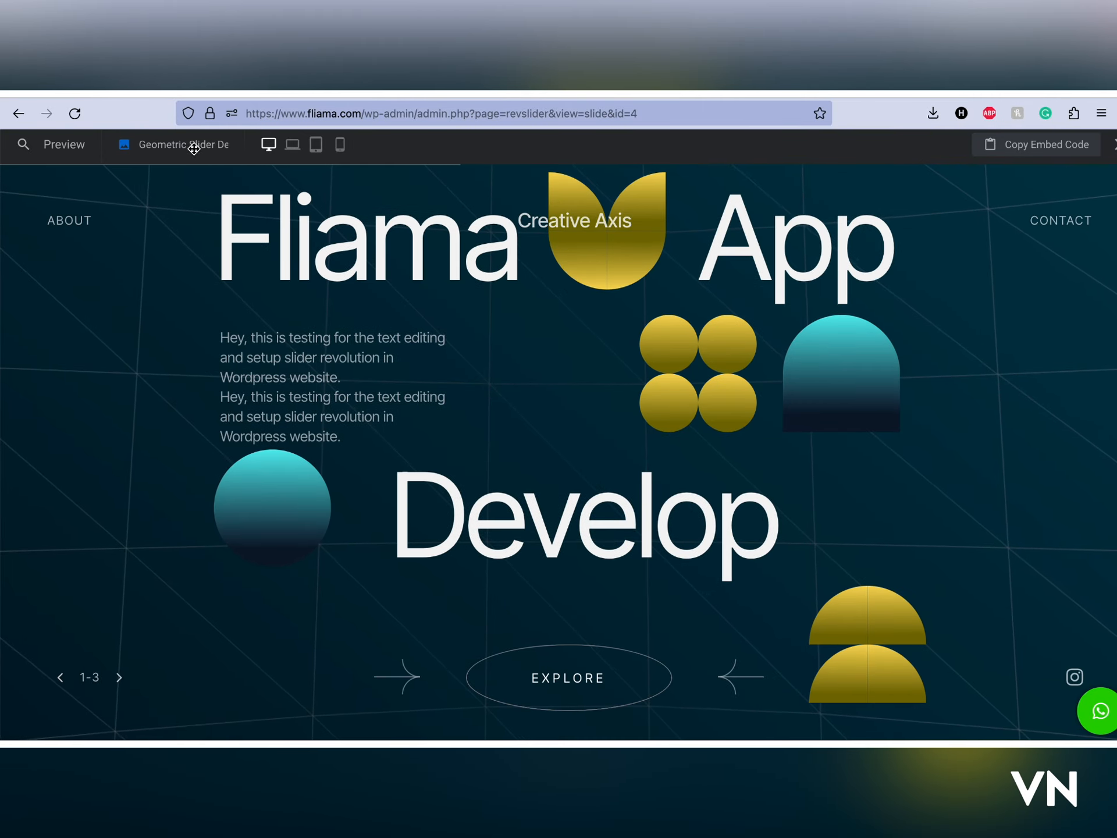
pyautogui.scroll(-1, 658, 520)
pyautogui.scroll(1, 665, 522)
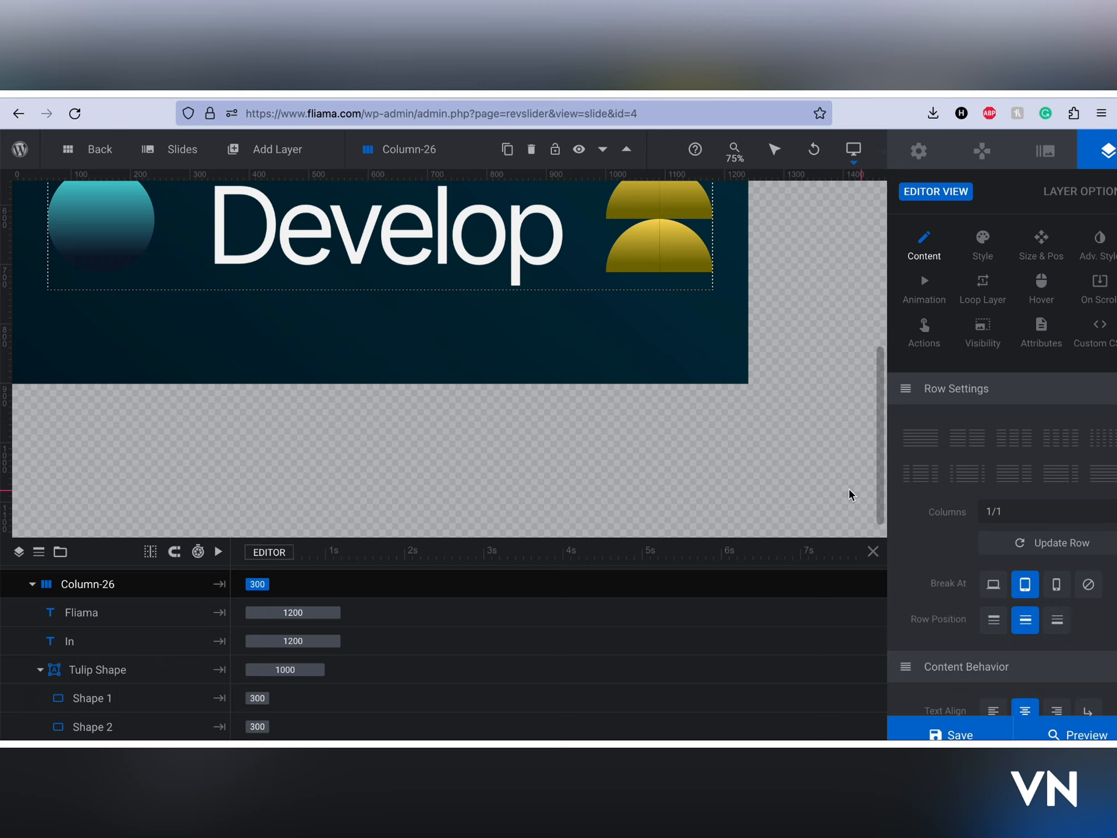
# Step: Save the slide with its edited headings and paragraph
pyautogui.scroll(-1, 851, 495)
pyautogui.scroll(4, 851, 495)
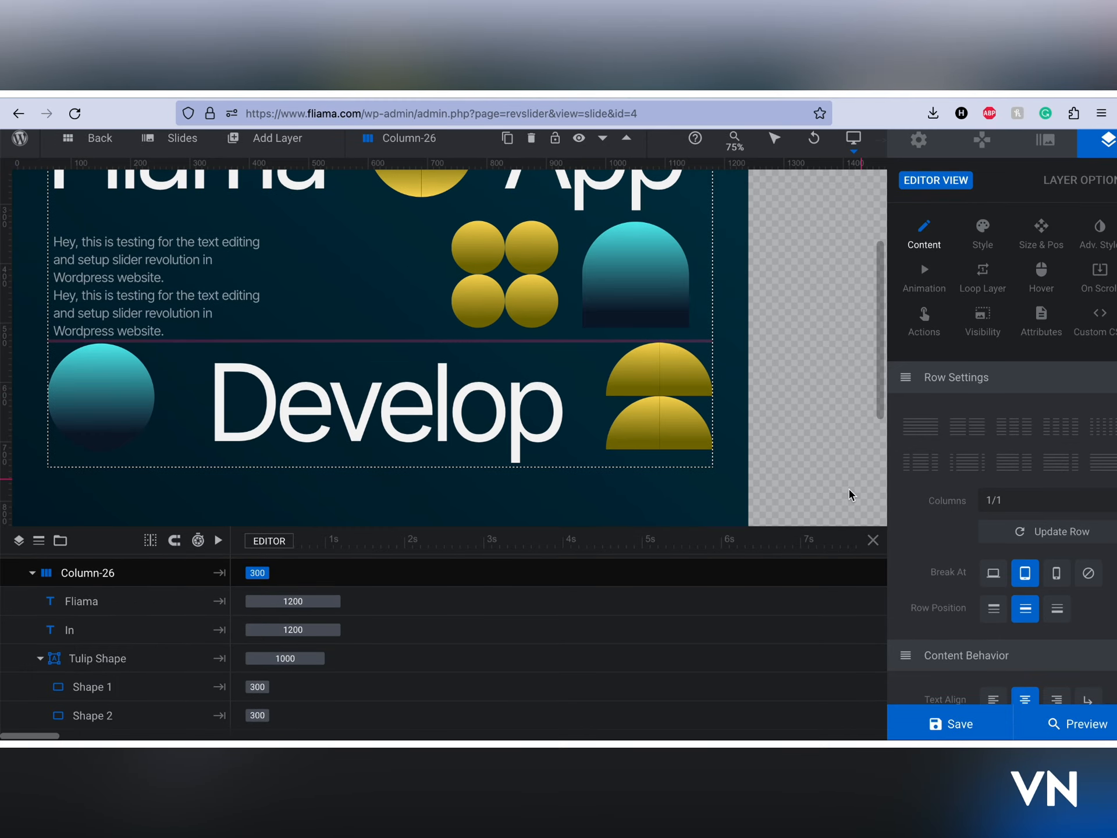
pyautogui.press('super+minus')
pyautogui.hscroll(1, 716, 476)
pyautogui.scroll(2, 716, 476)
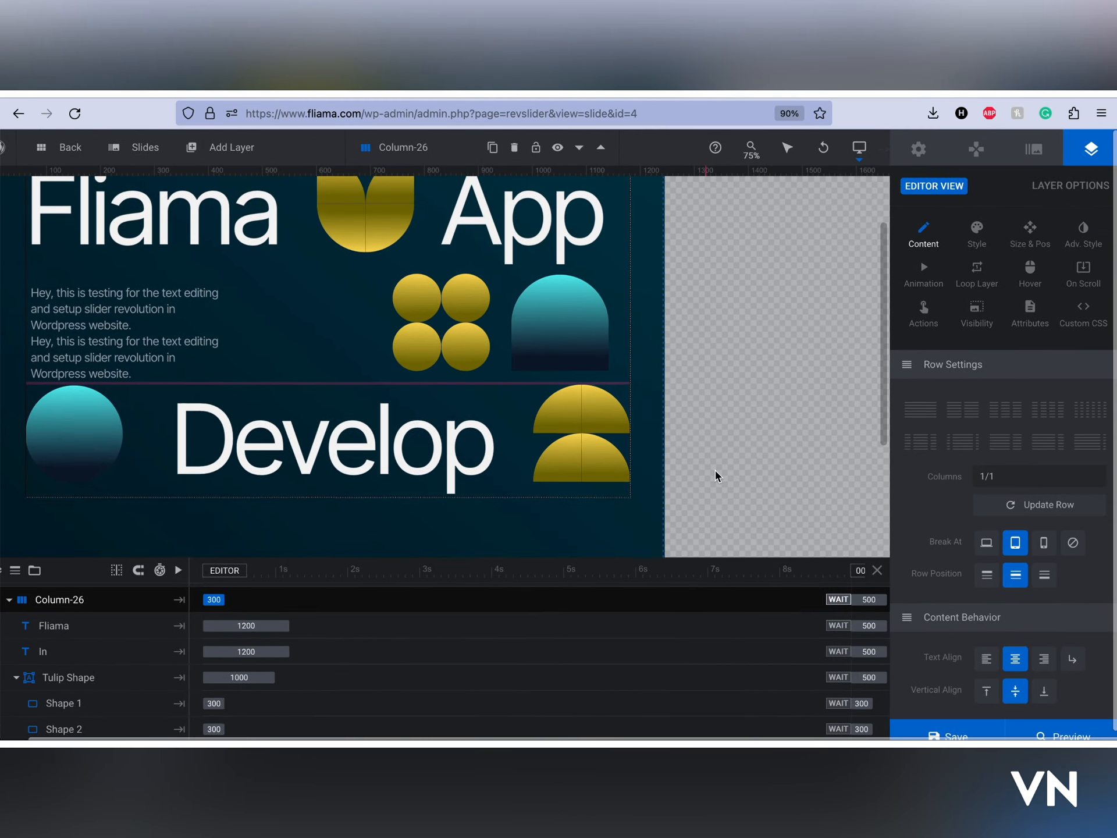
pyautogui.scroll(-3, 717, 476)
pyautogui.scroll(1, 718, 477)
pyautogui.scroll(-2, 724, 601)
pyautogui.scroll(-1, 925, 629)
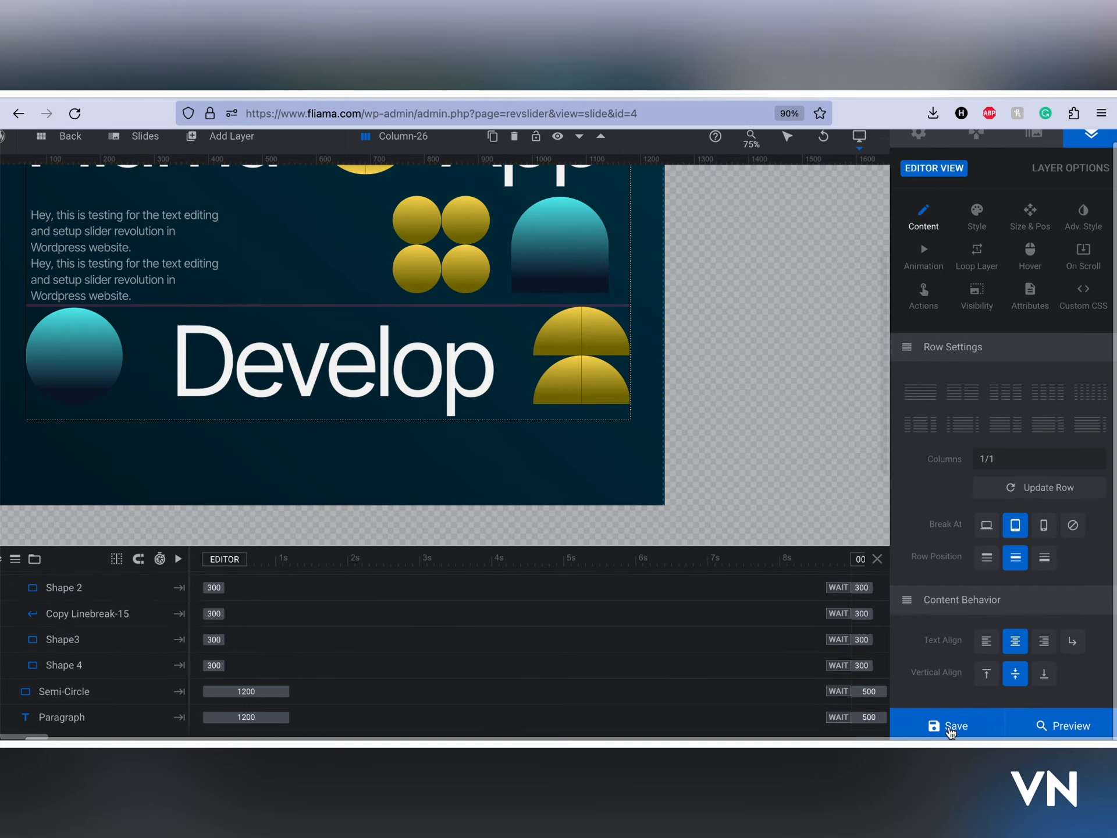
pyautogui.click(942, 725)
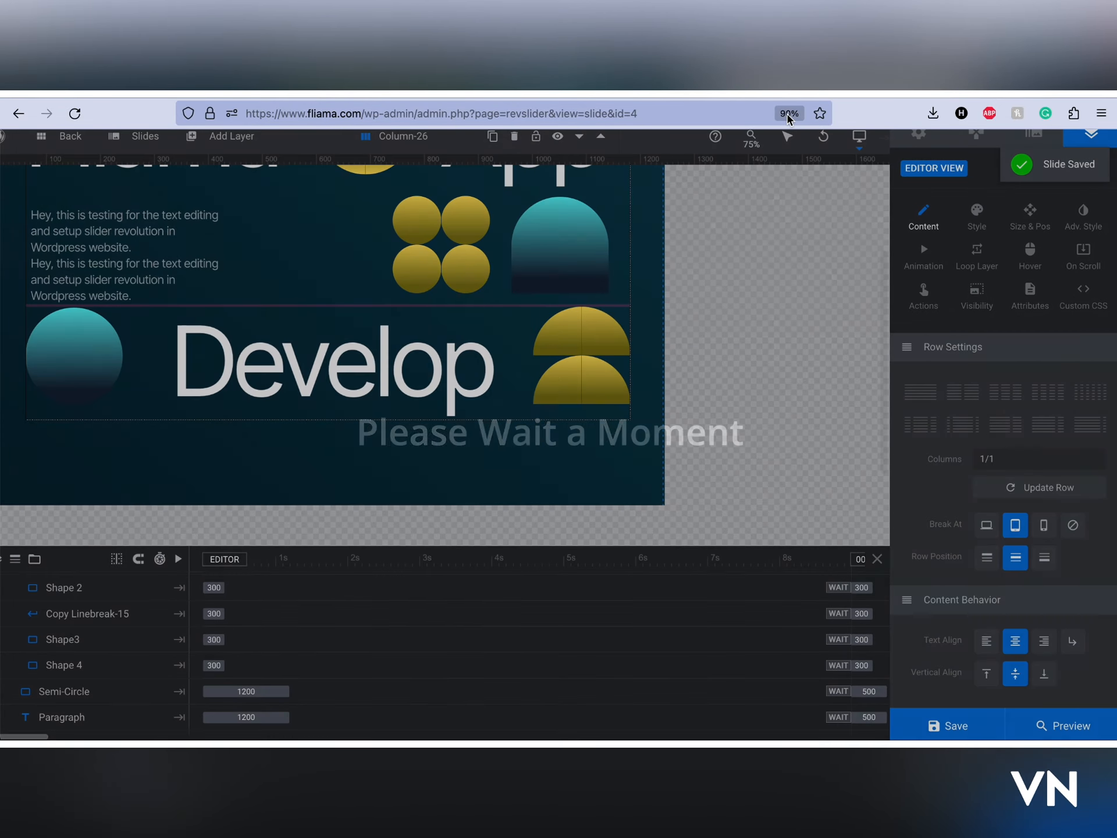
pyautogui.press('super+plus')
pyautogui.scroll(3, 741, 266)
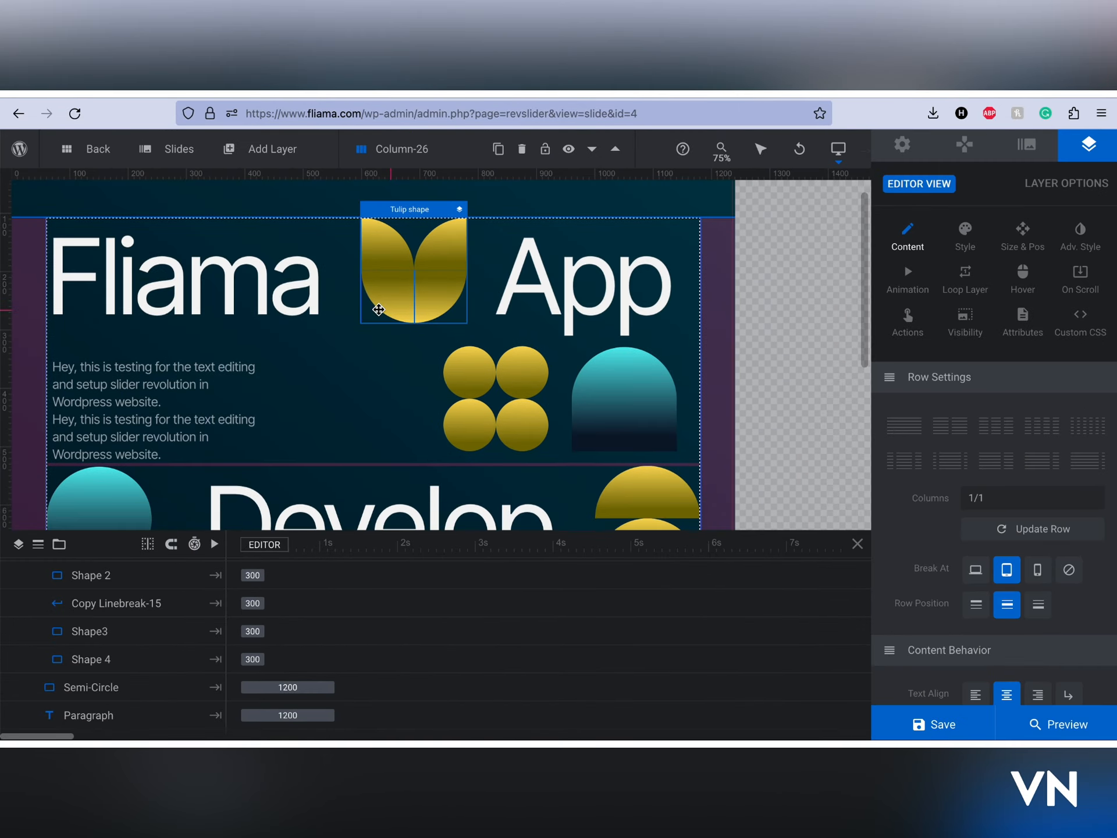
# Step: Browse the slider's slide list by opening slide #2, the global layers, and slide #2 again
pyautogui.moveTo(168, 153)
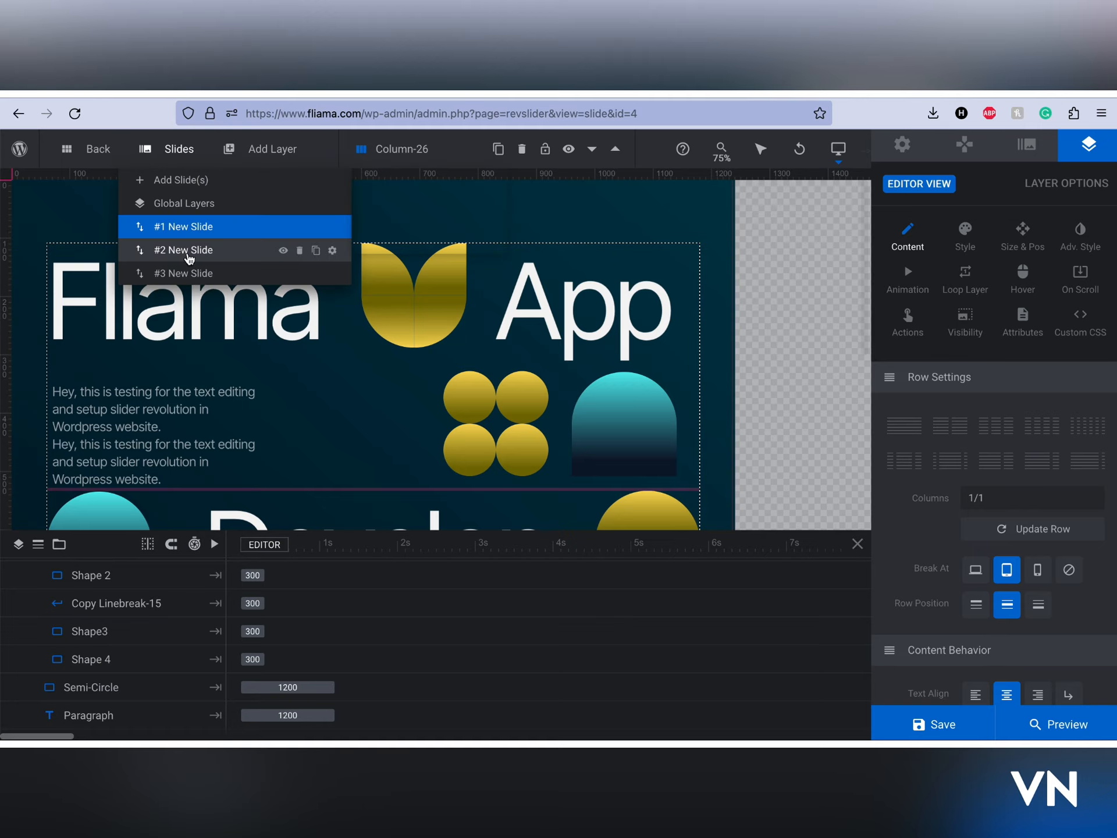
pyautogui.click(183, 252)
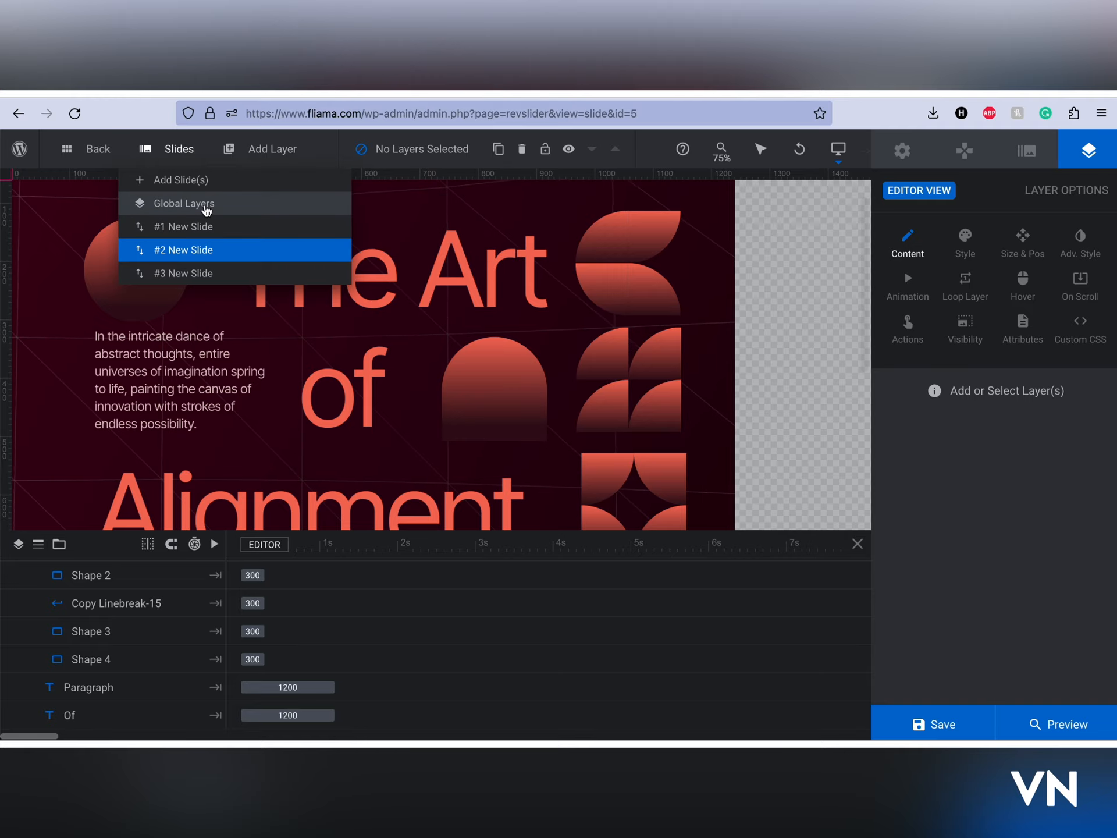
pyautogui.click(170, 203)
pyautogui.moveTo(176, 148)
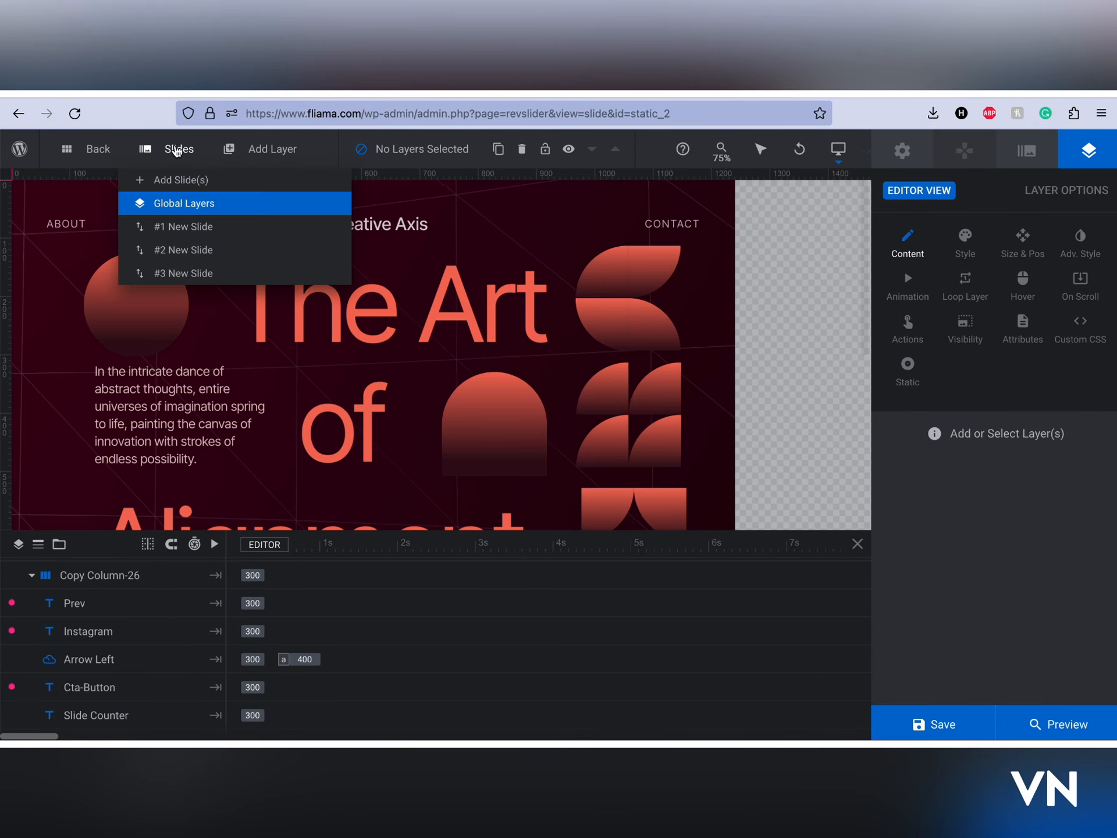
pyautogui.click(207, 254)
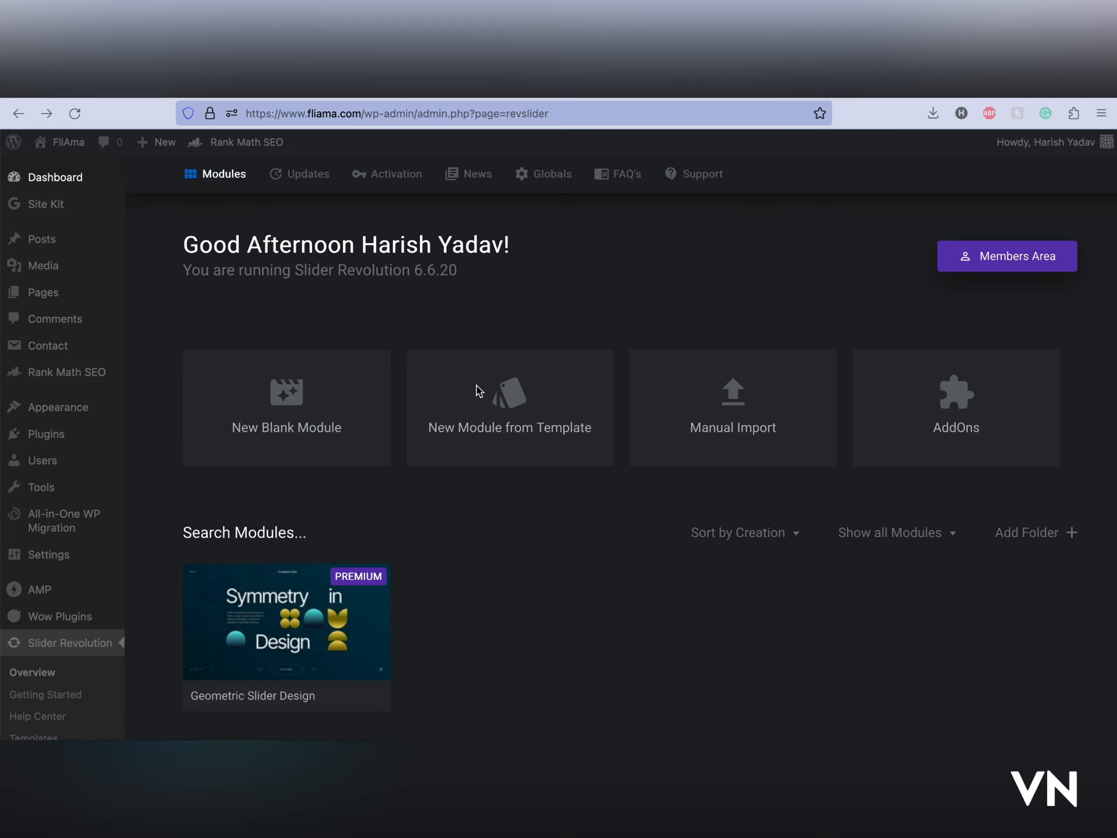
# Step: From the module template library, preview the Brewery Website Slider Template and step through its slides
pyautogui.click(563, 361)
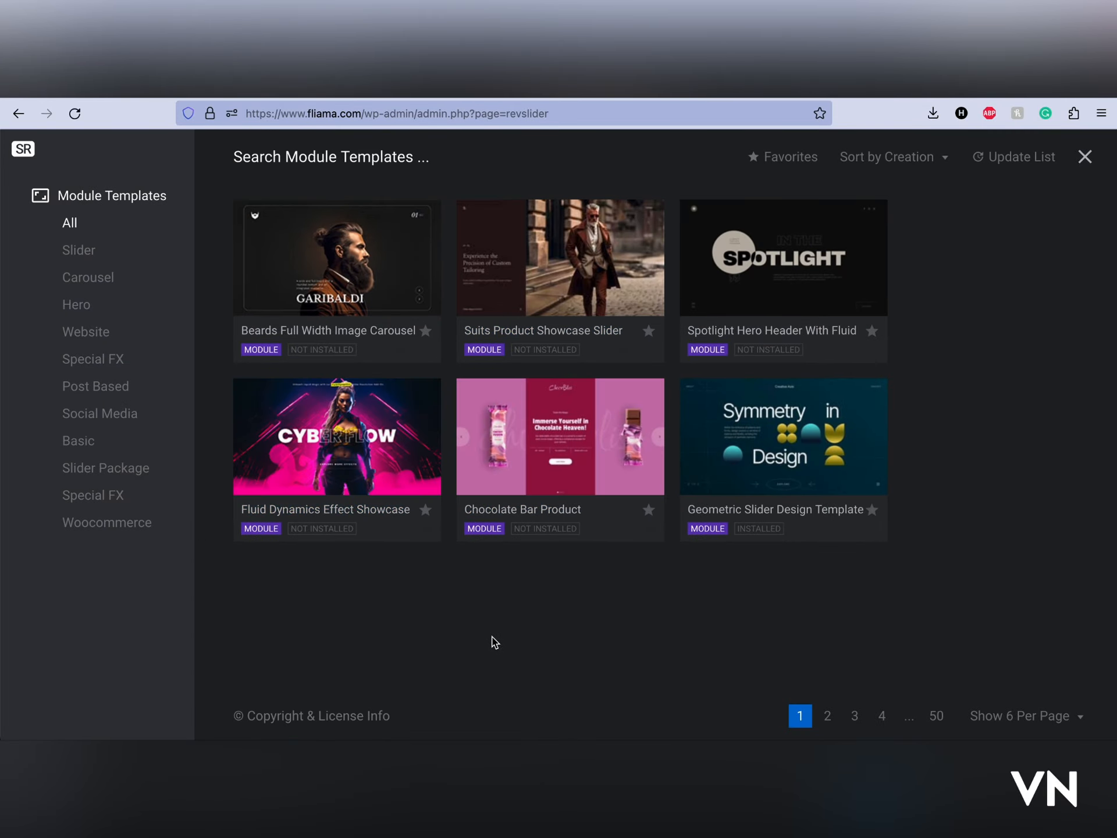
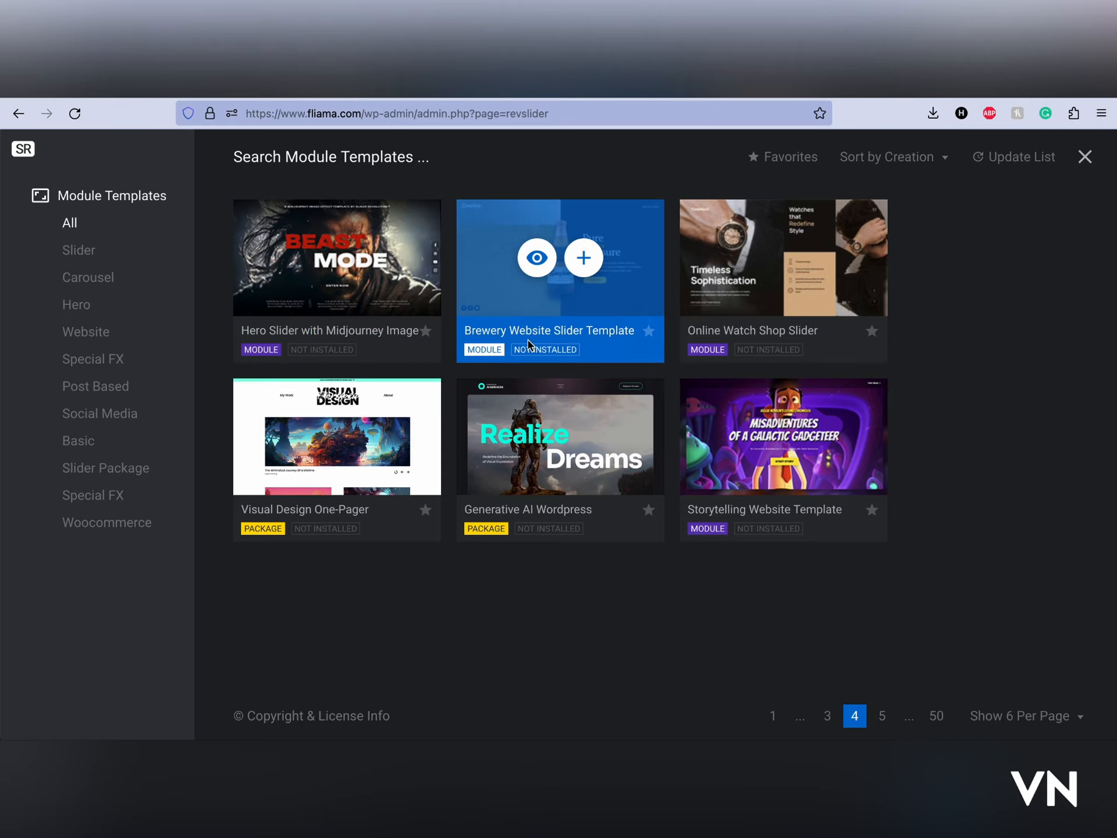
pyautogui.click(538, 256)
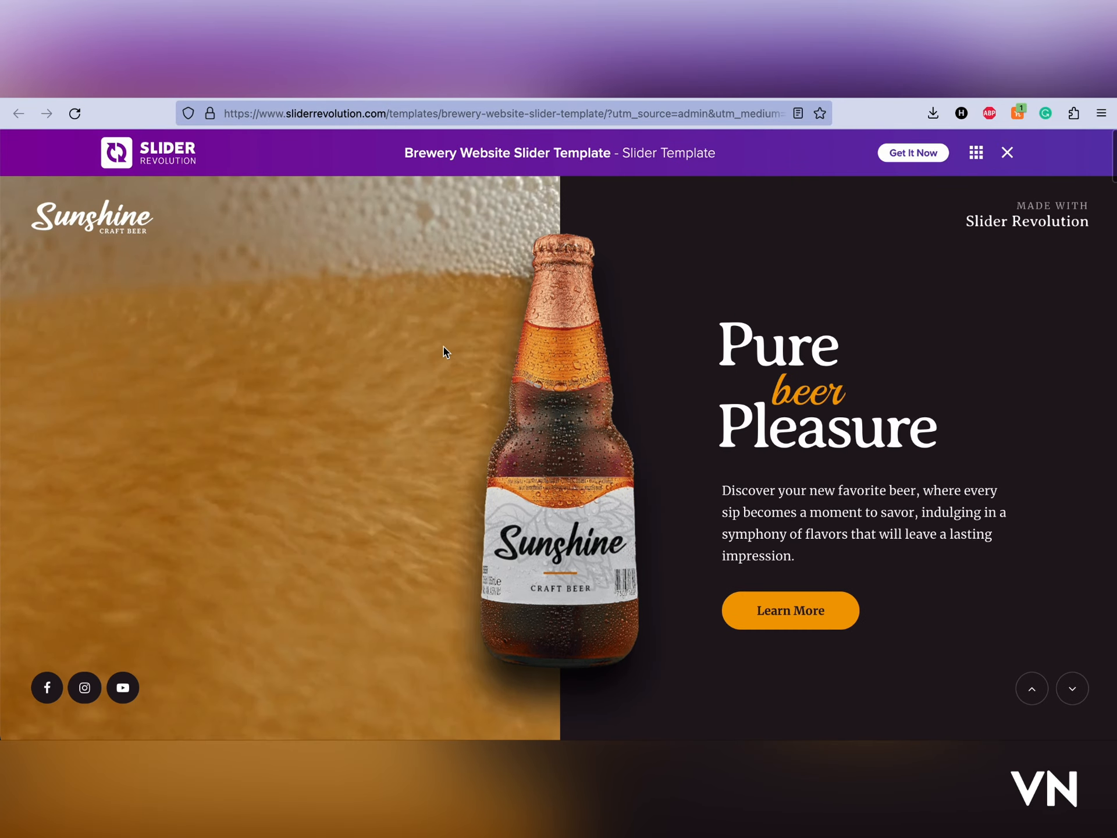
pyautogui.click(1073, 687)
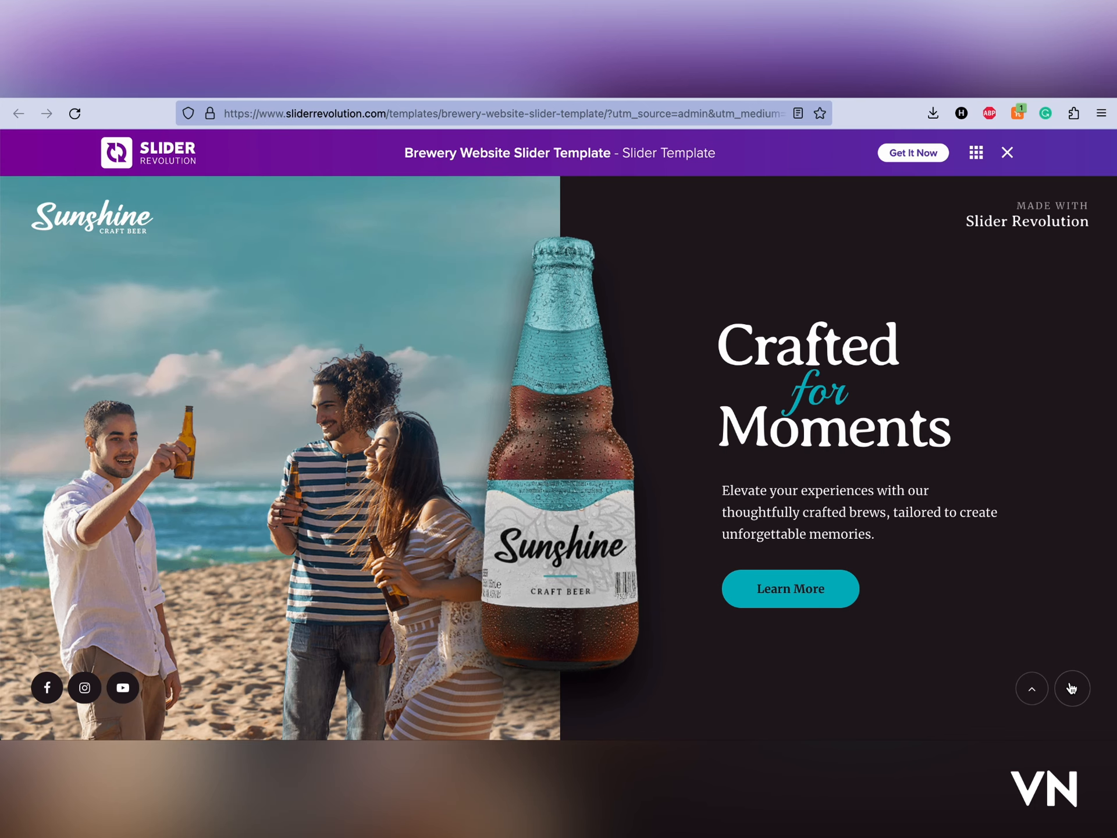
pyautogui.click(1073, 688)
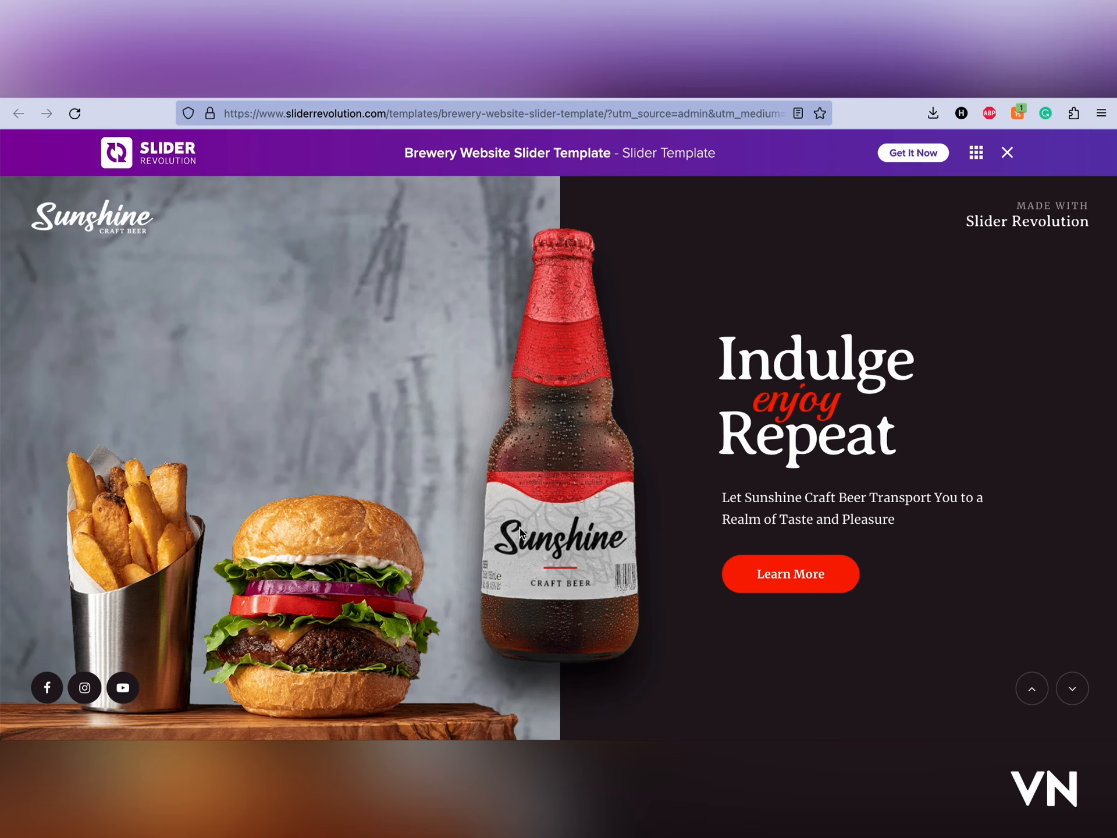
pyautogui.click(1072, 687)
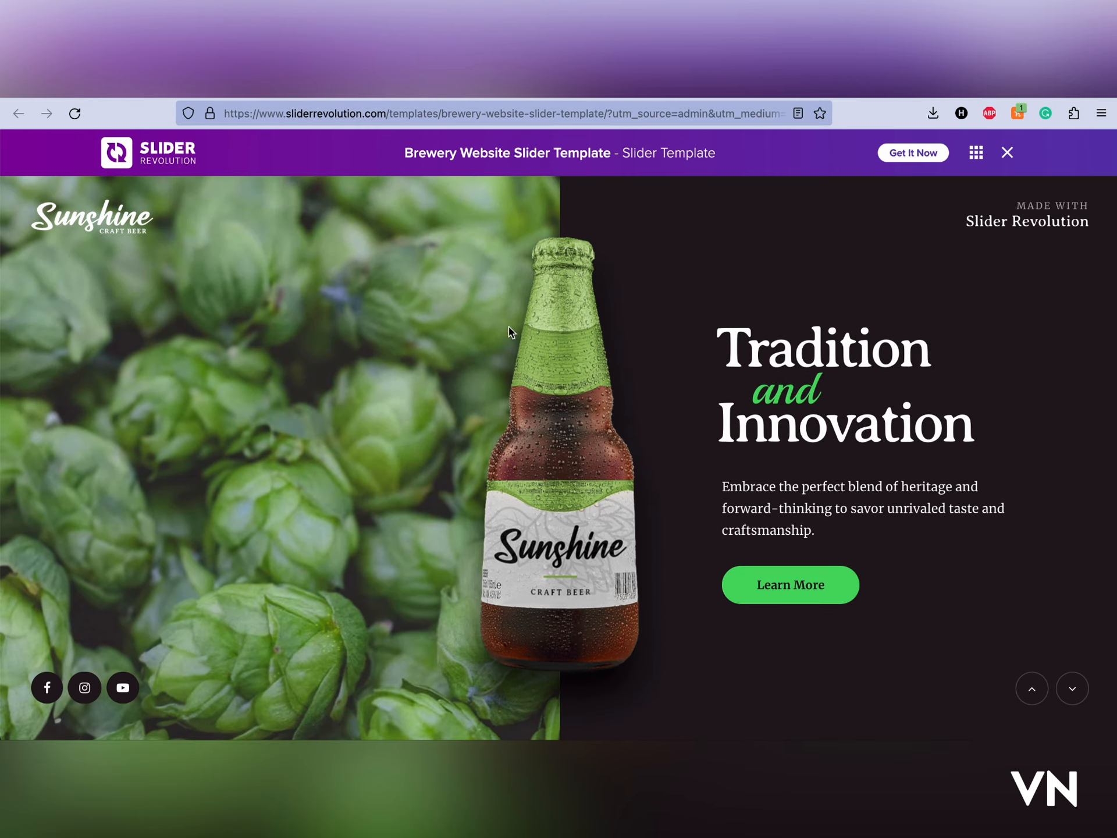
pyautogui.click(1076, 694)
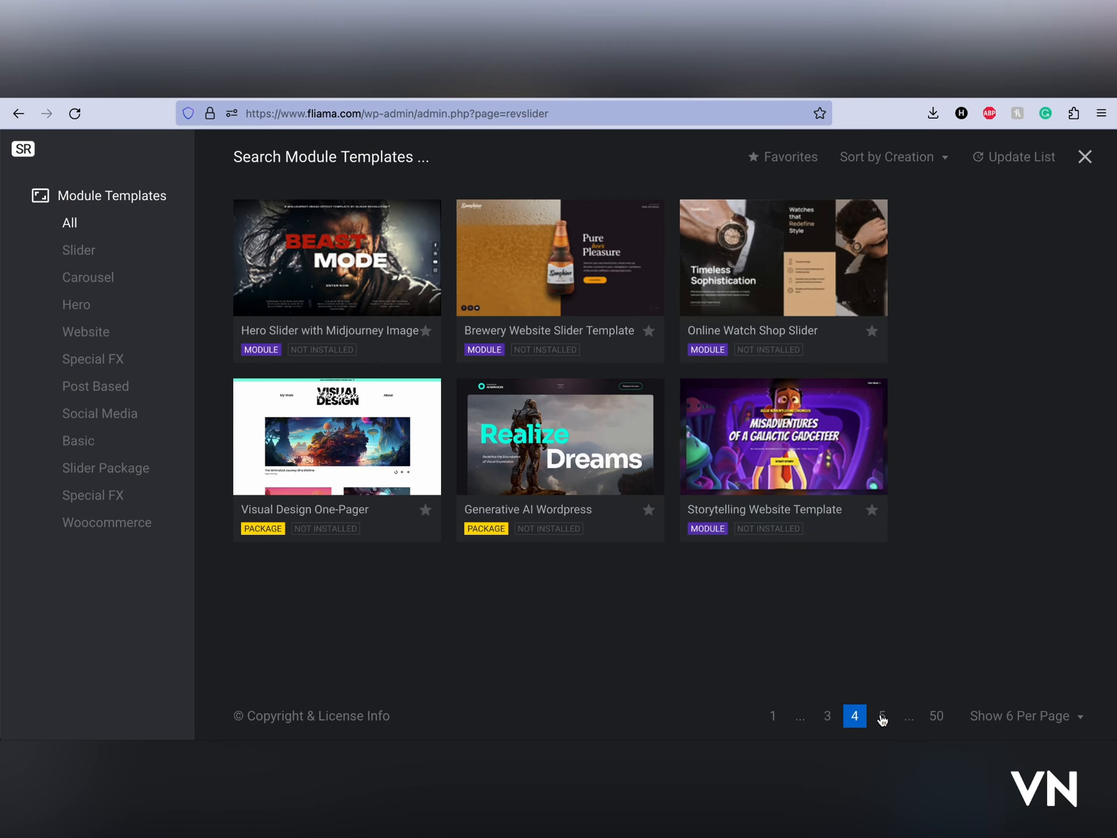
# Step: Go to page 5 of the module templates and open previews of 404 Page Hero Collection and Furniture Store Isometric Slider
pyautogui.click(882, 717)
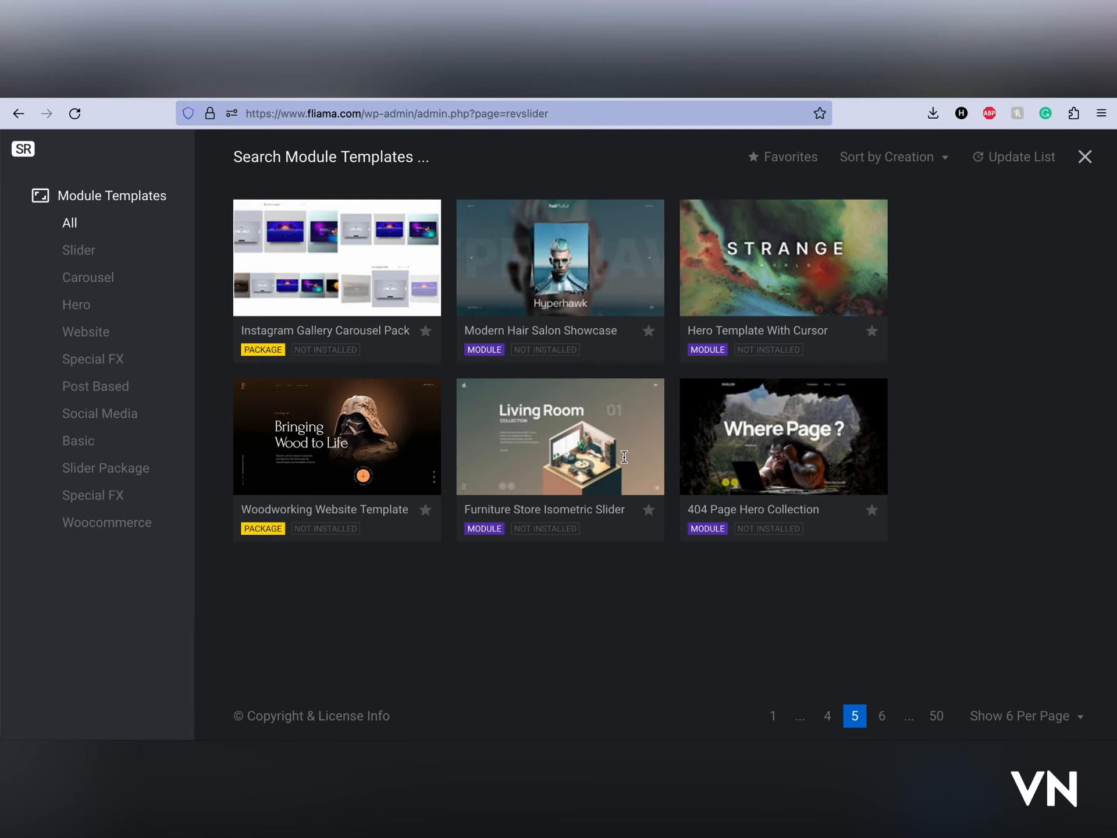
pyautogui.moveTo(349, 329)
pyautogui.click(756, 435)
pyautogui.click(794, 96)
pyautogui.click(536, 437)
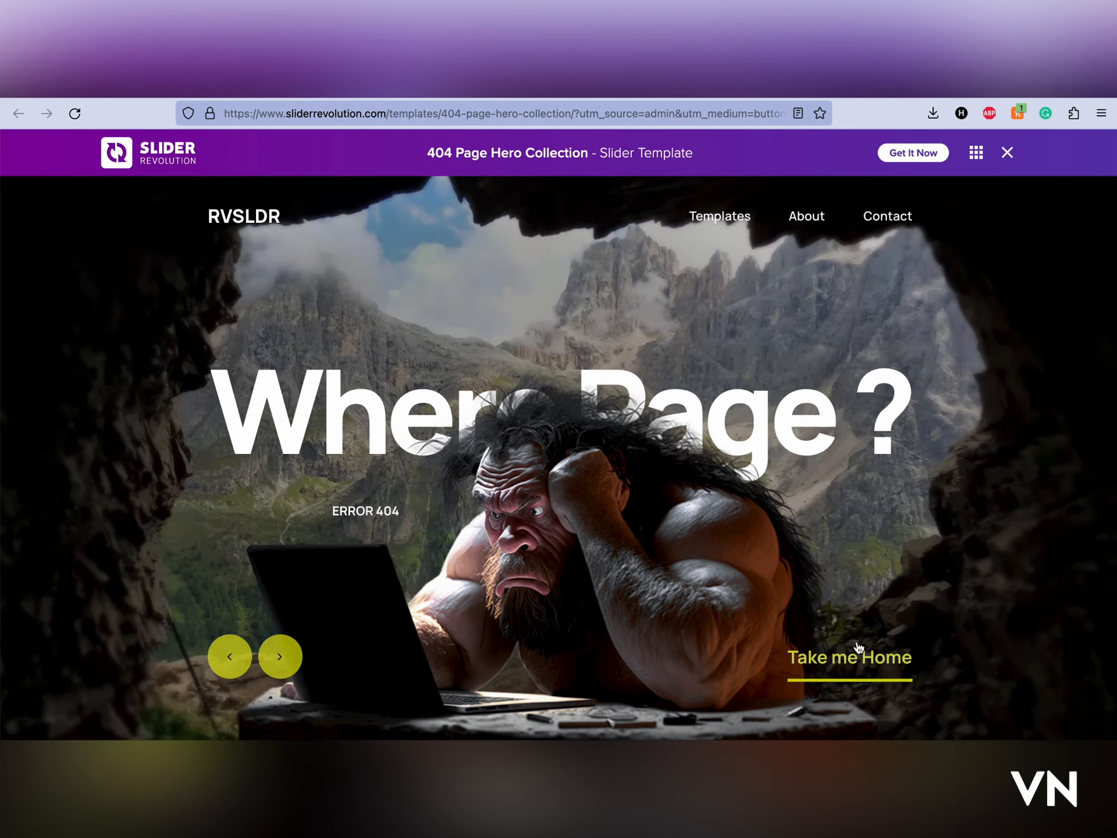
# Step: Step forward through all the slides of the 404 Page Hero Collection preview
pyautogui.click(284, 659)
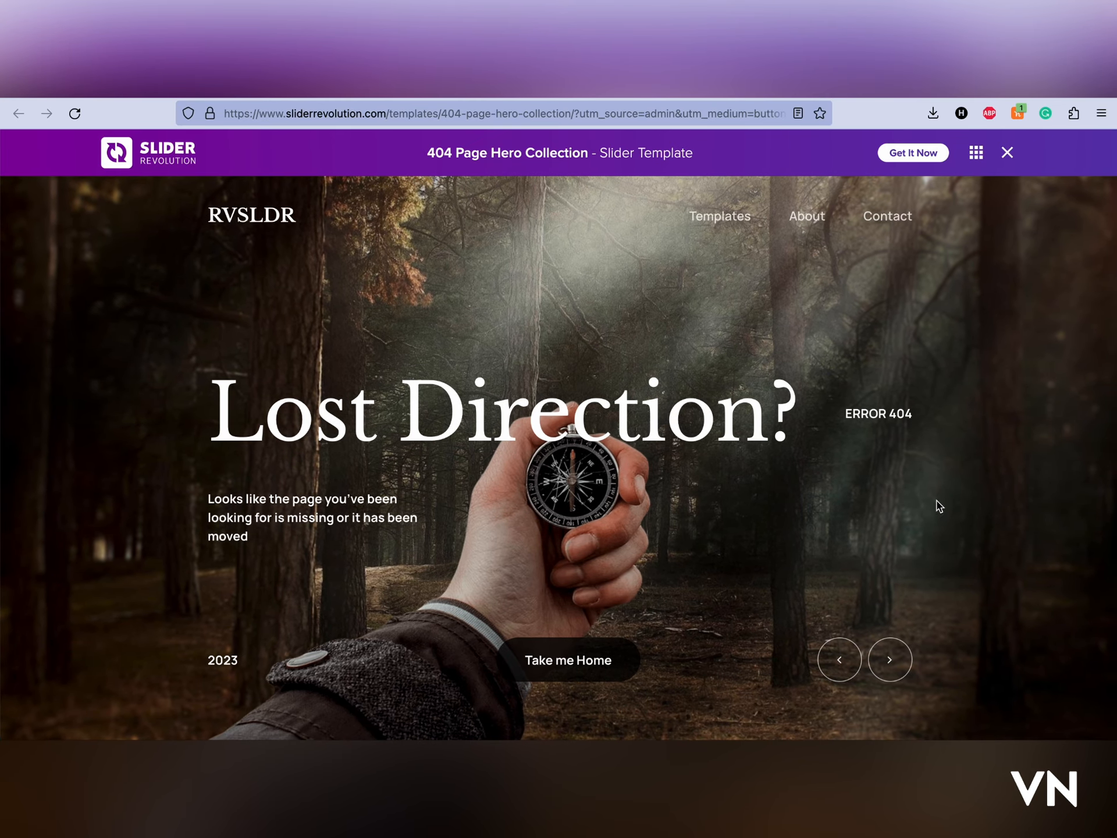
pyautogui.click(884, 657)
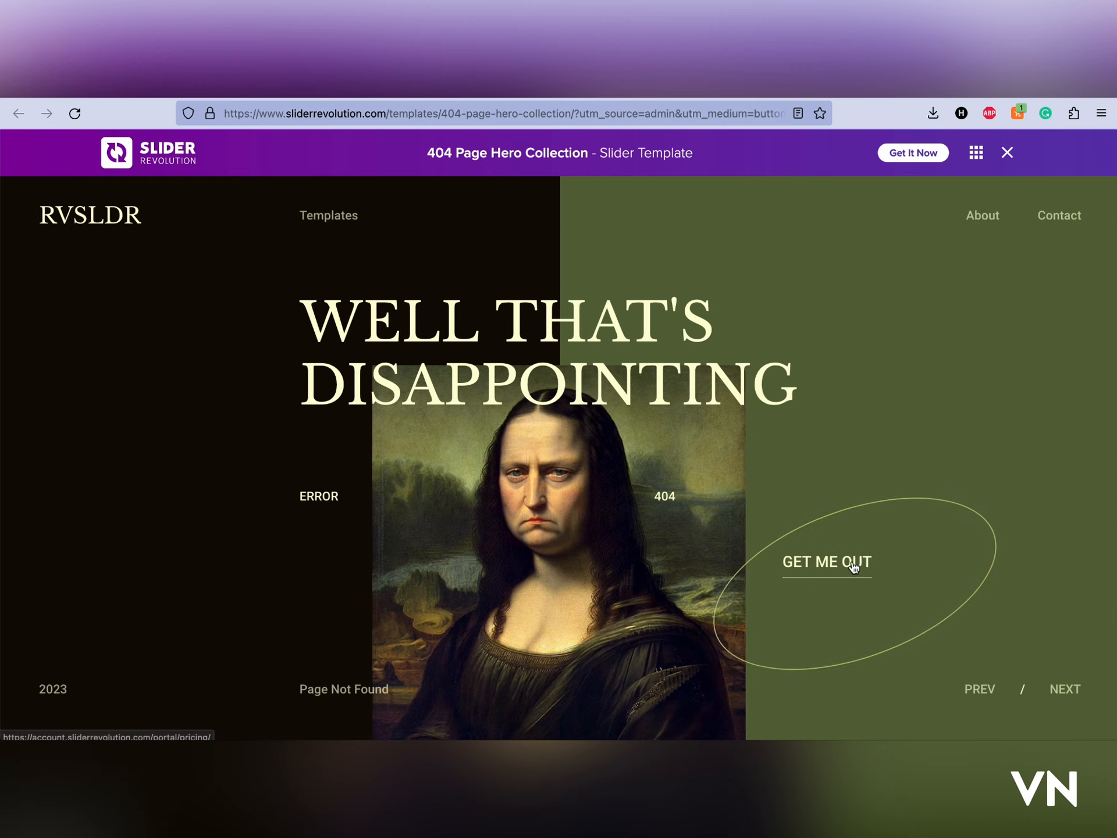
pyautogui.click(1065, 688)
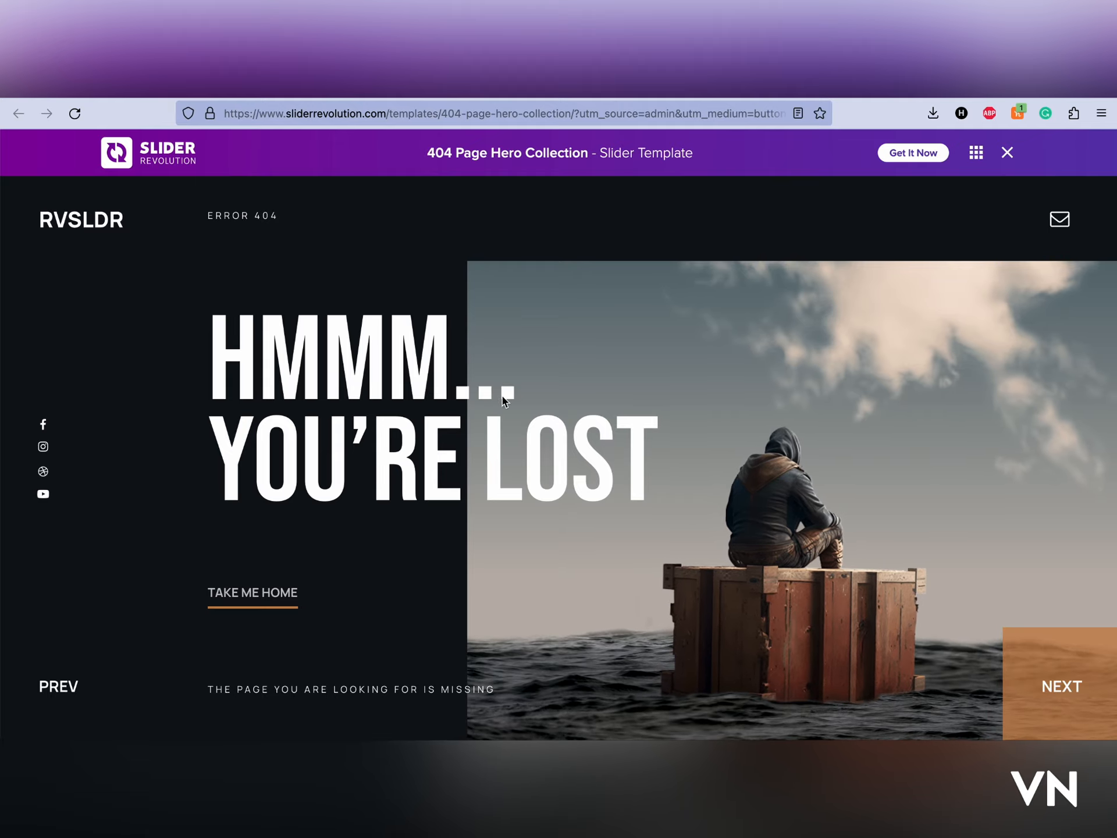
pyautogui.click(1061, 691)
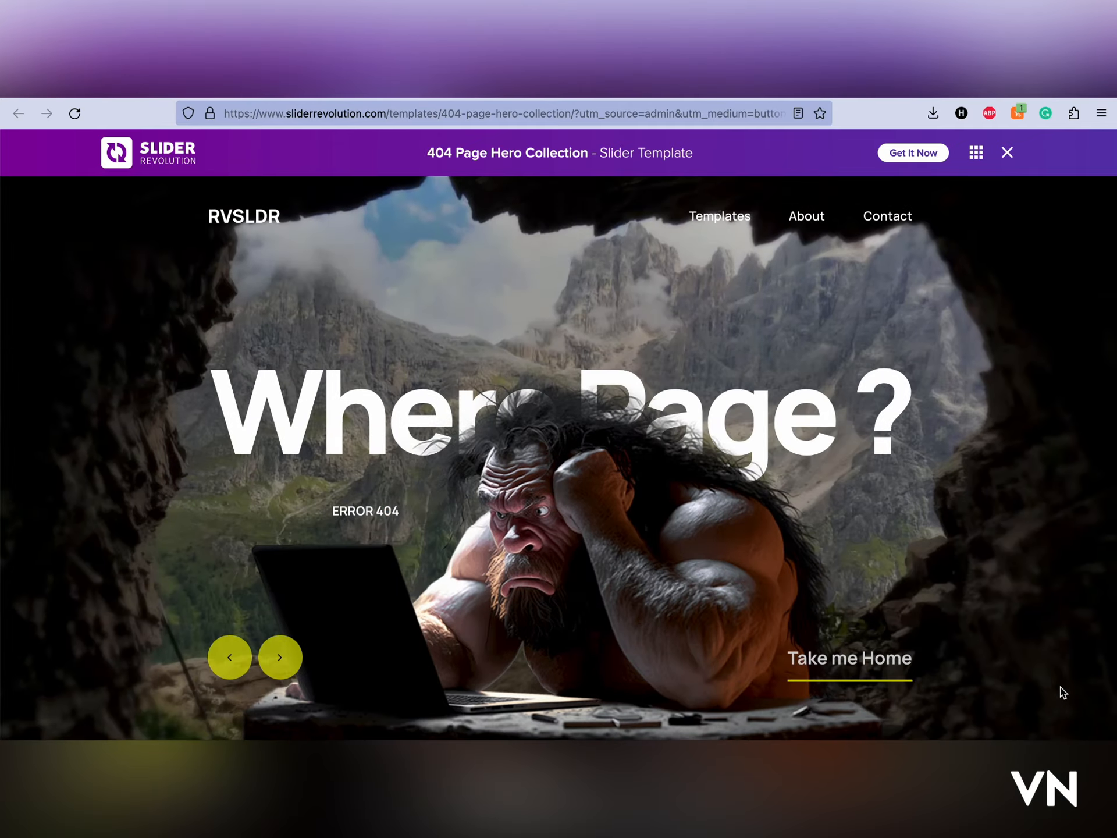
# Step: Switch to the Furniture Store Isometric Slider preview and step through its room collections
pyautogui.click(948, 83)
pyautogui.click(881, 87)
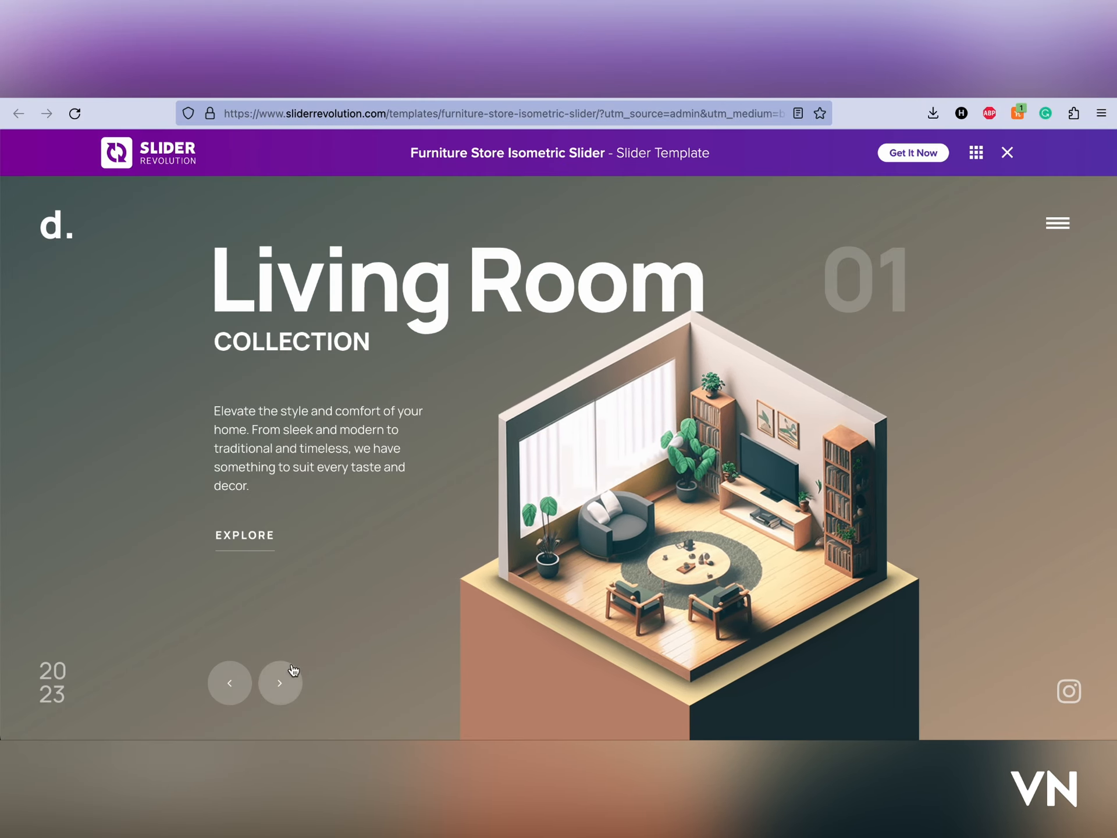
pyautogui.click(293, 669)
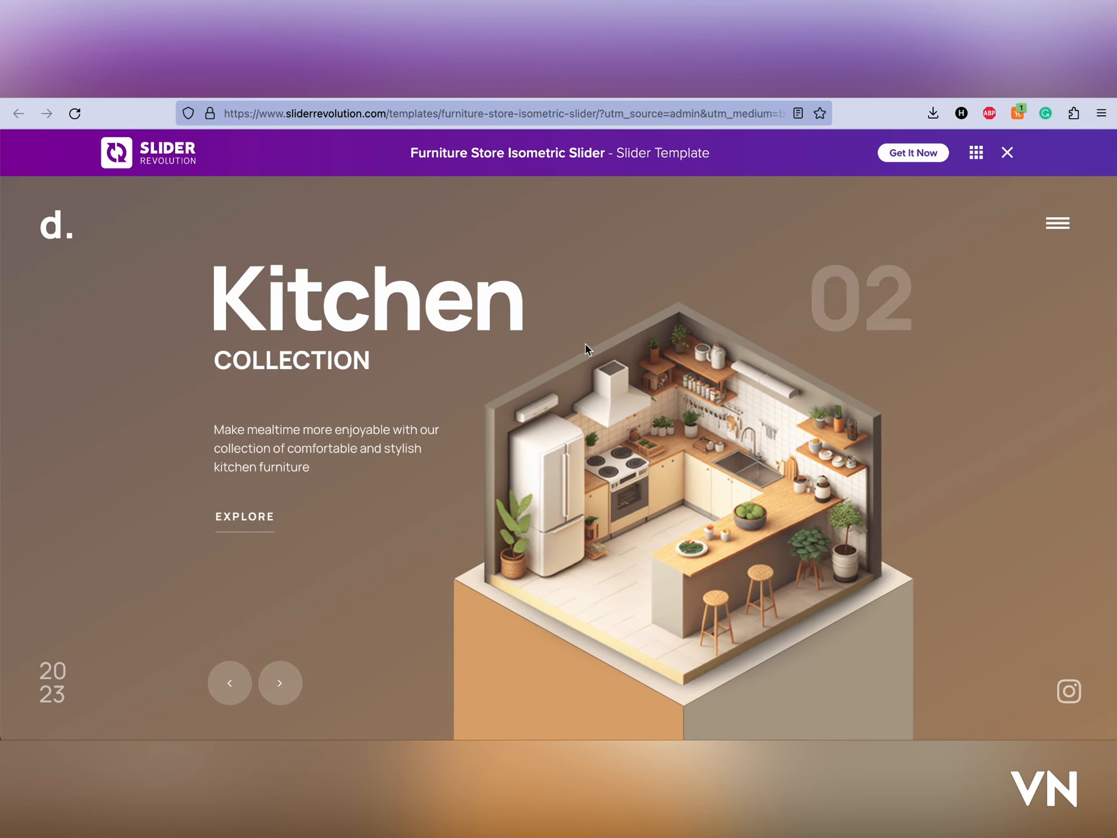
pyautogui.click(280, 683)
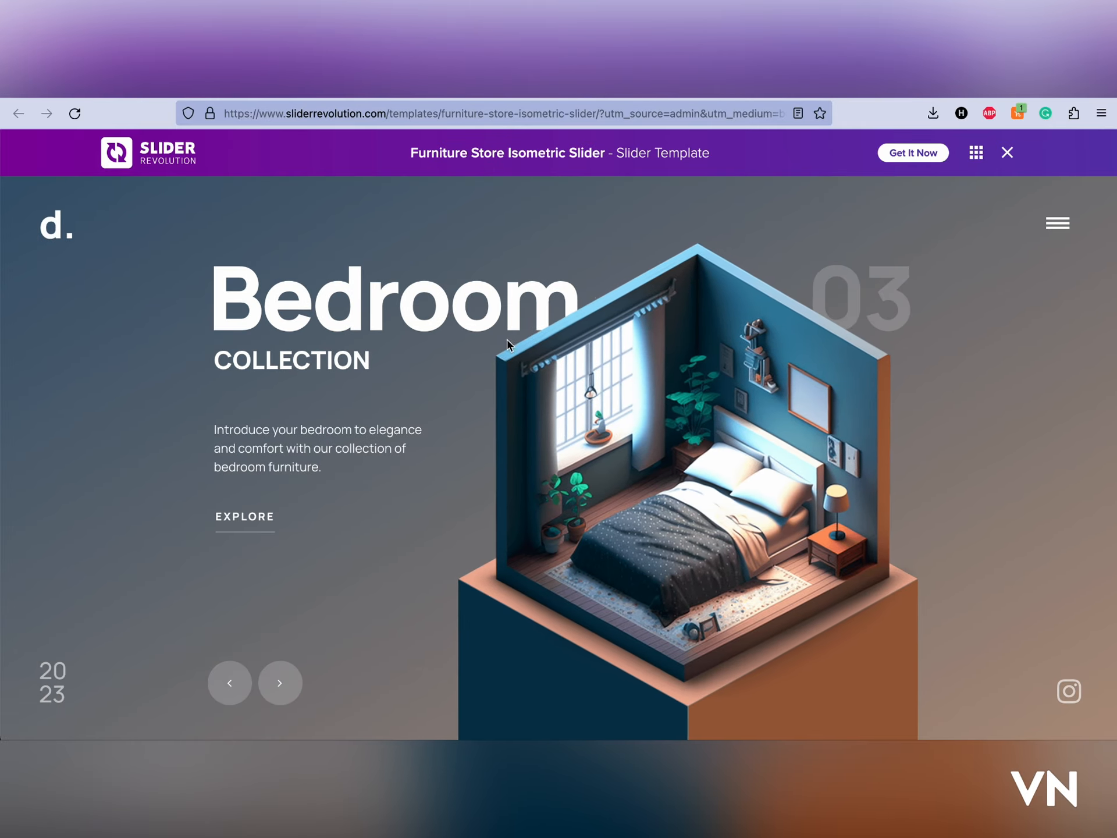
pyautogui.click(280, 681)
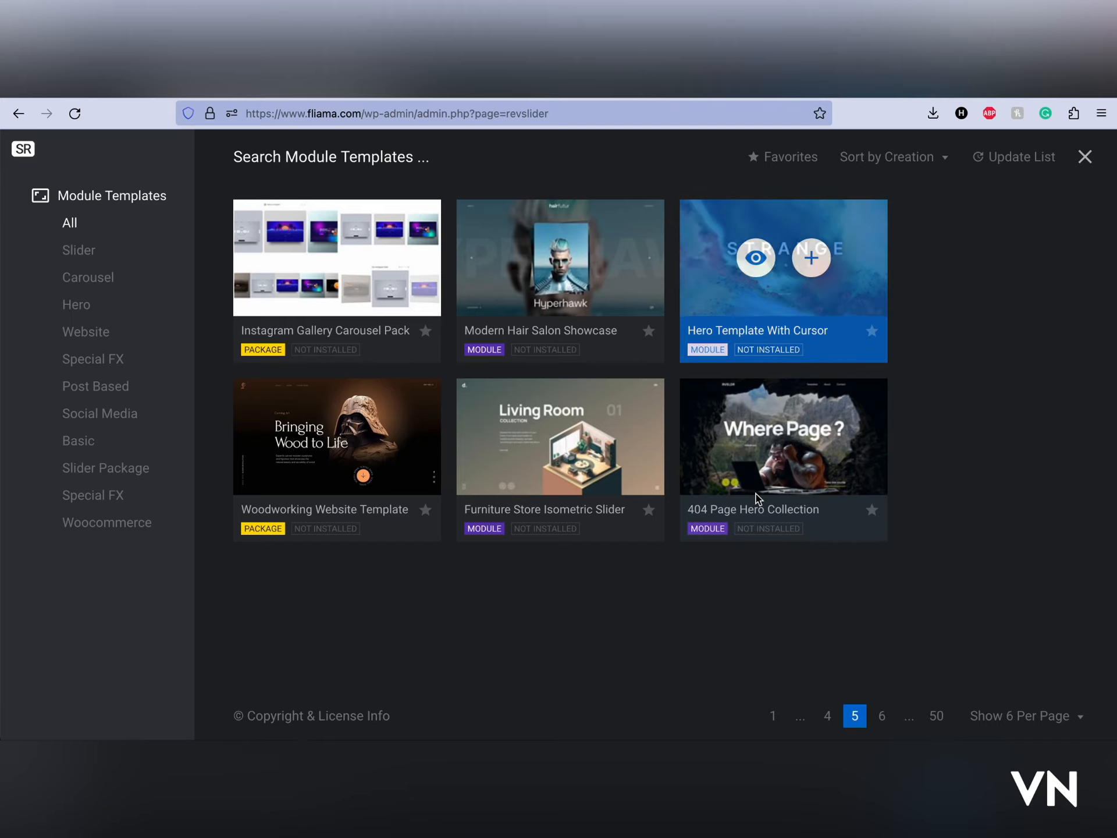
# Step: Browse the Slider and Carousel categories of the template library, moving to page 2 of the Carousel templates
pyautogui.click(82, 249)
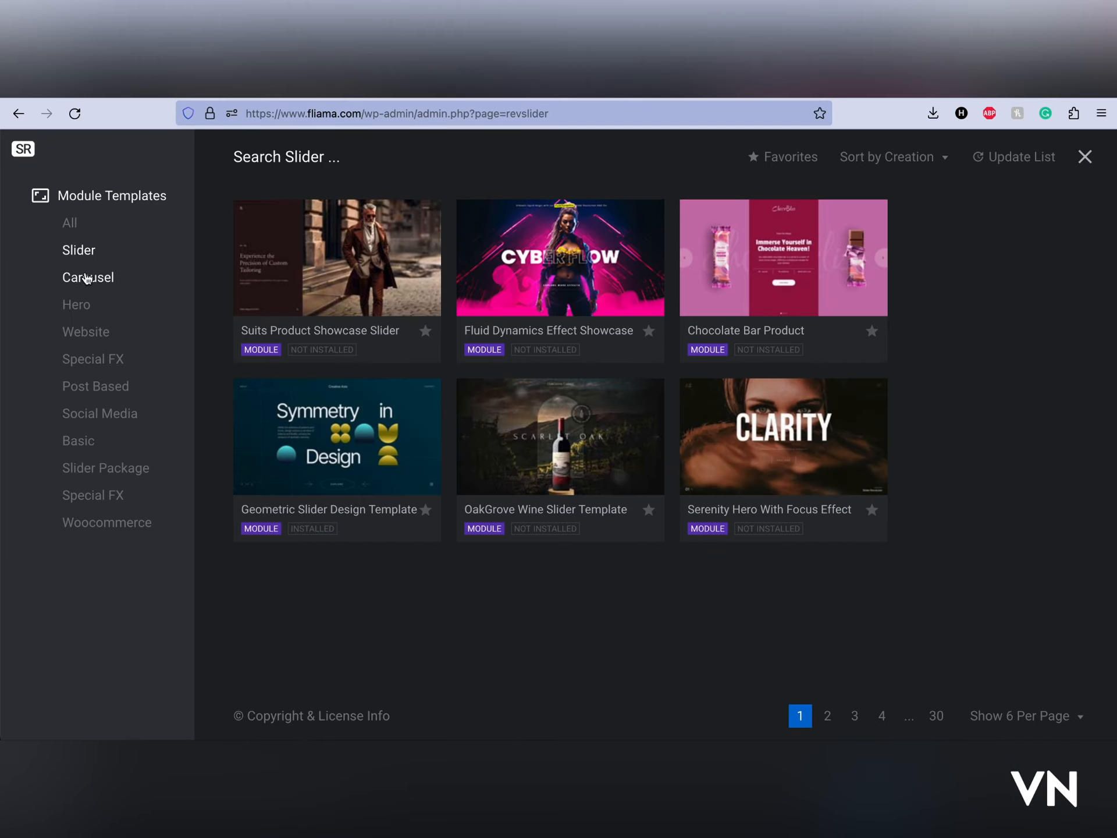
pyautogui.click(86, 279)
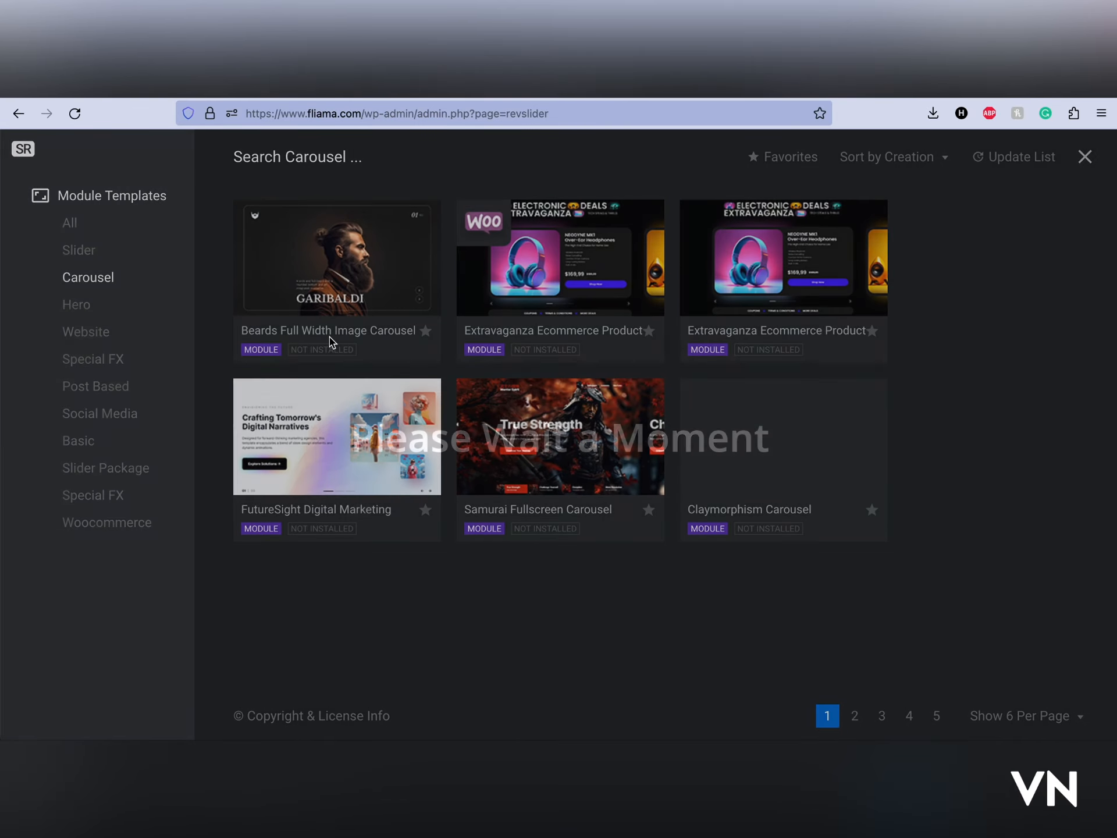
pyautogui.moveTo(352, 254)
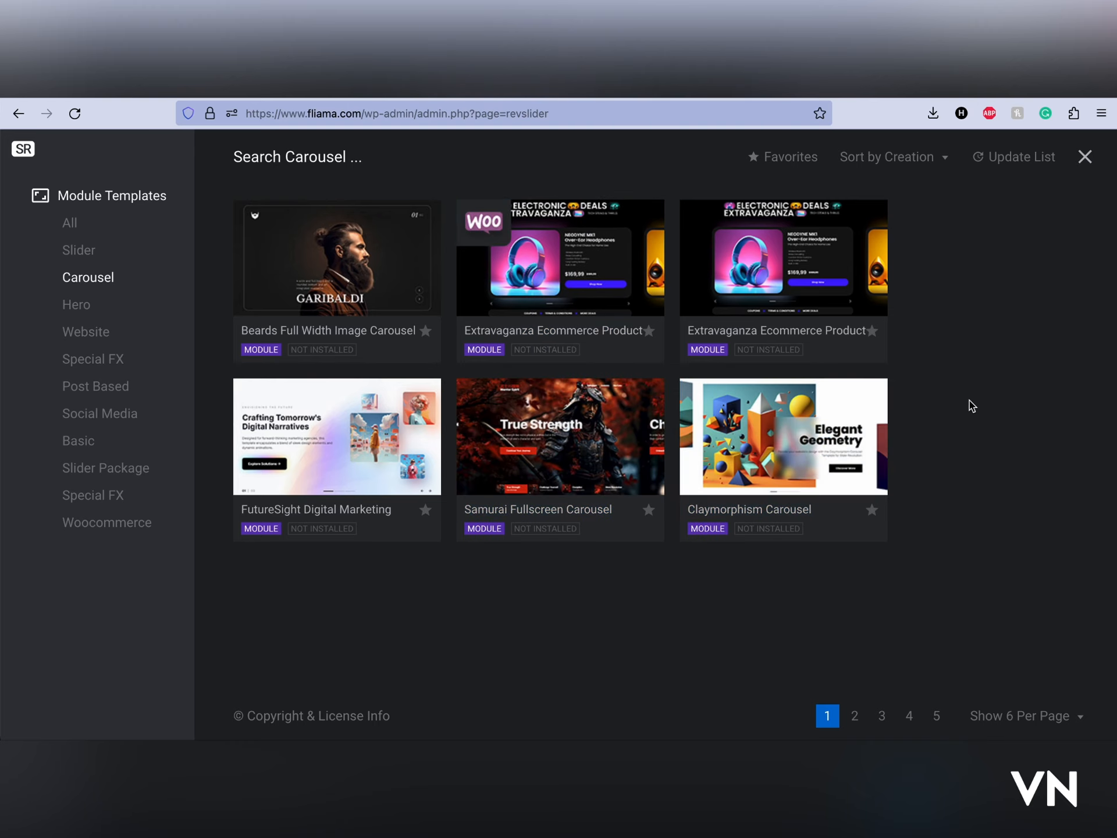
pyautogui.click(855, 715)
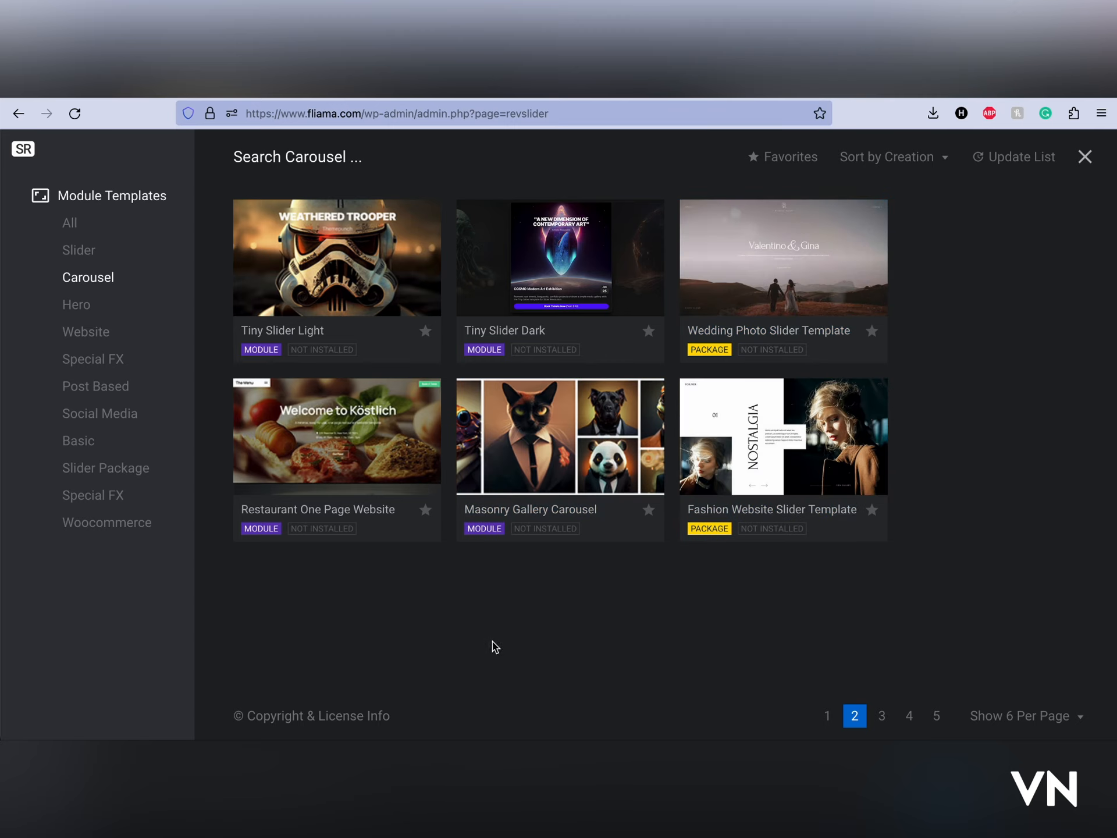
# Step: Preview the Wedding Photo Slider Template, step through its slides, skim its description page, and return to the template library
pyautogui.click(733, 259)
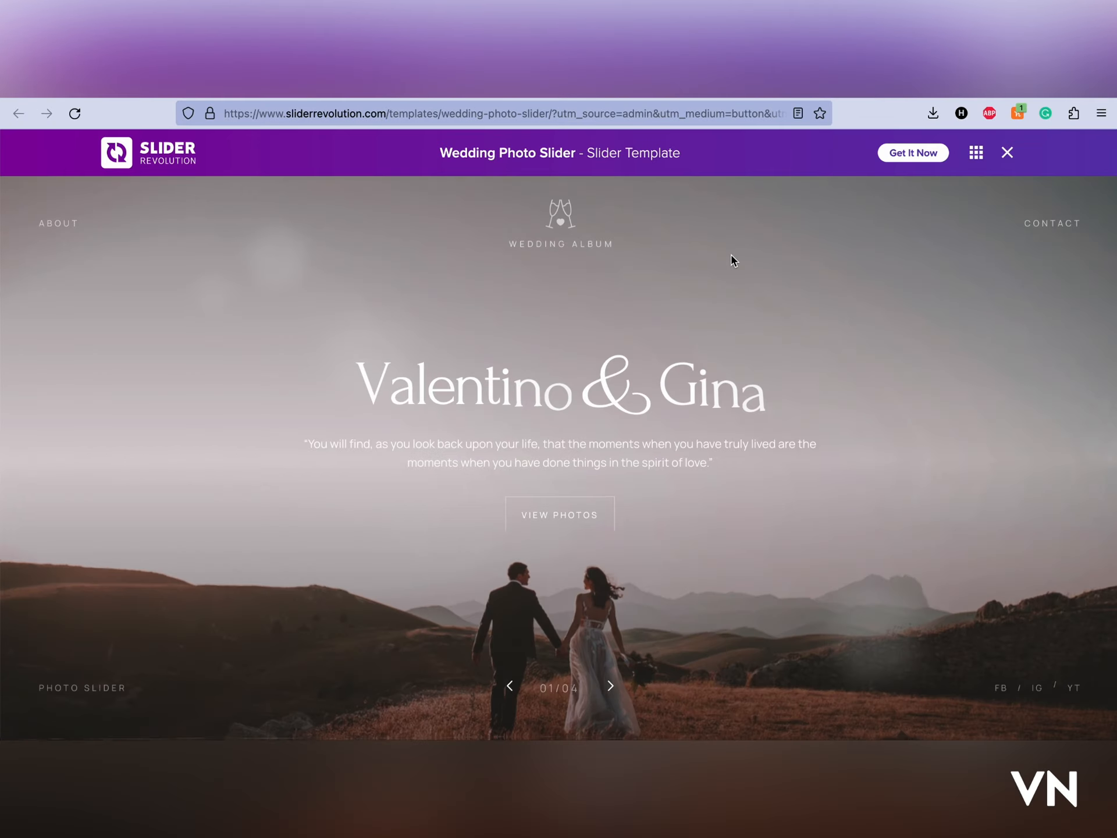
pyautogui.click(611, 682)
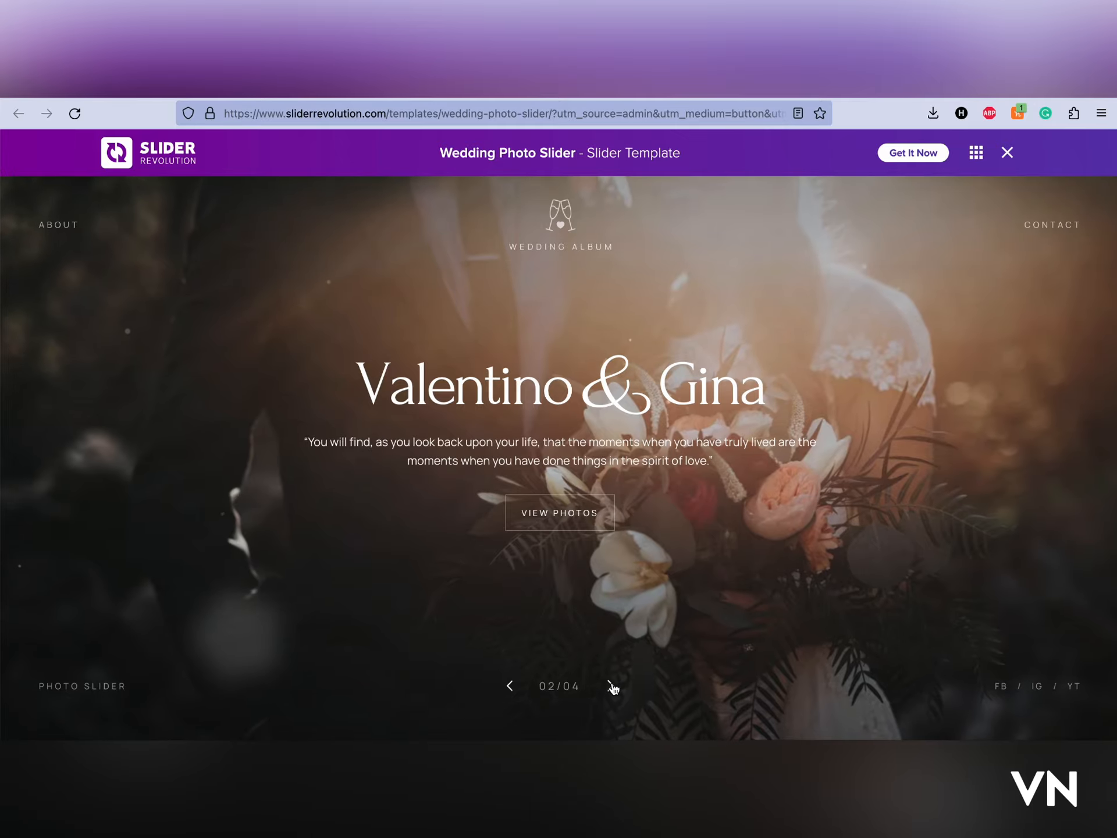
pyautogui.click(611, 686)
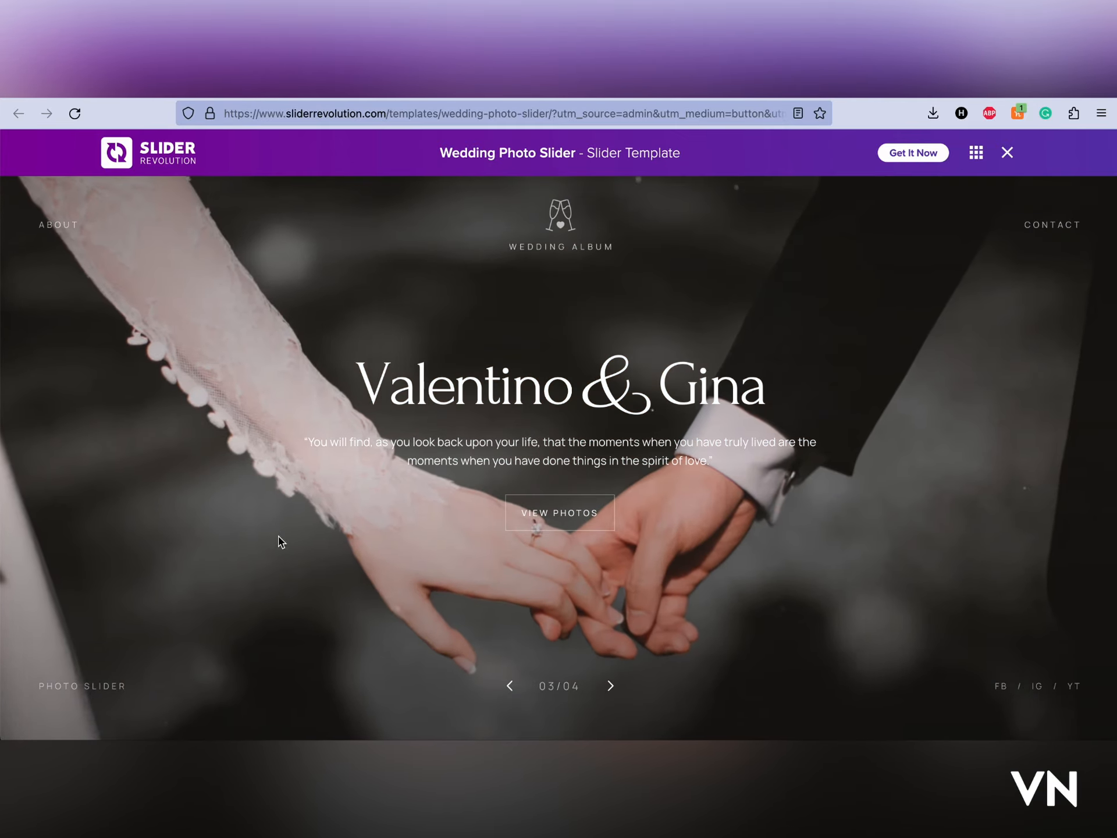
pyautogui.click(612, 687)
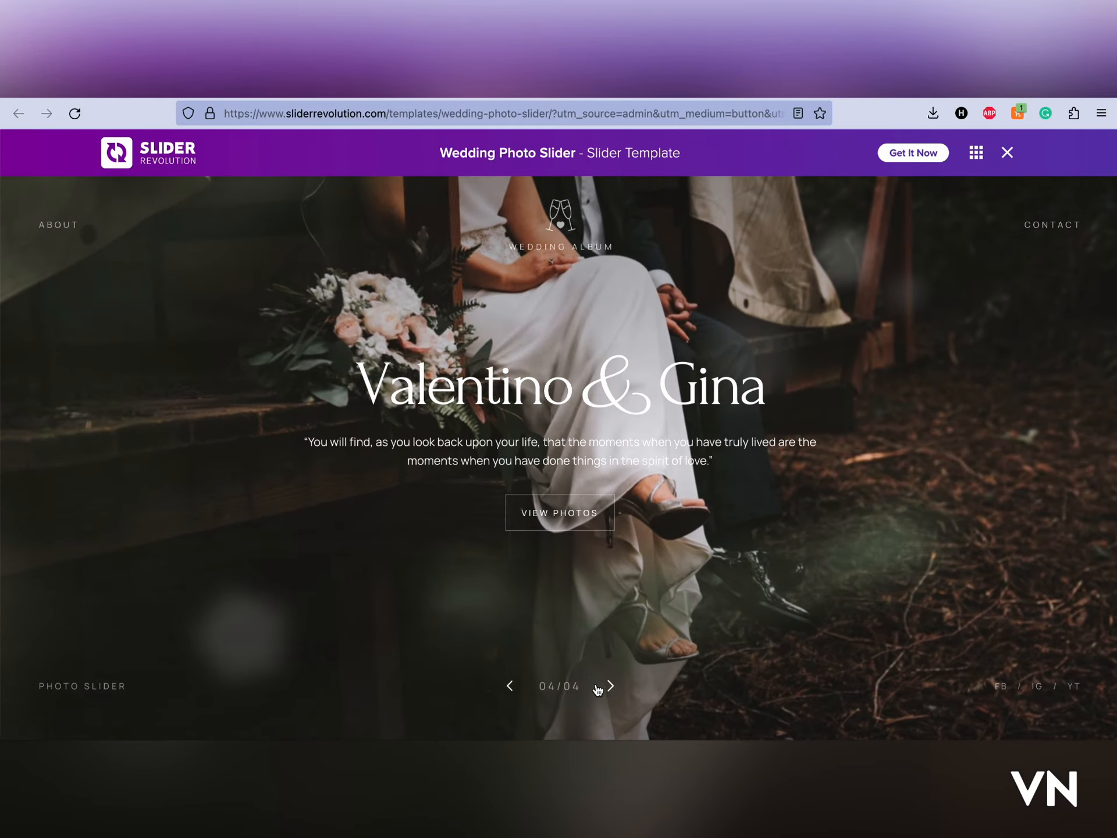
pyautogui.scroll(-5, 801, 363)
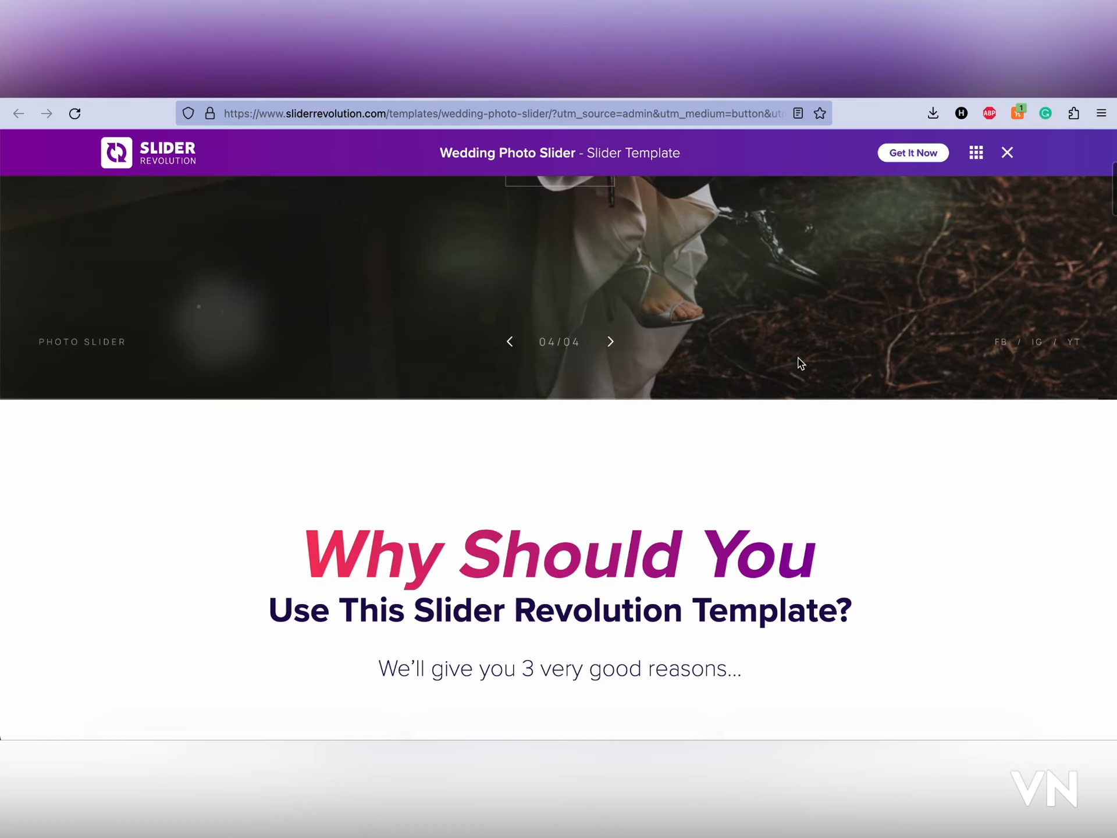
pyautogui.scroll(-8, 798, 358)
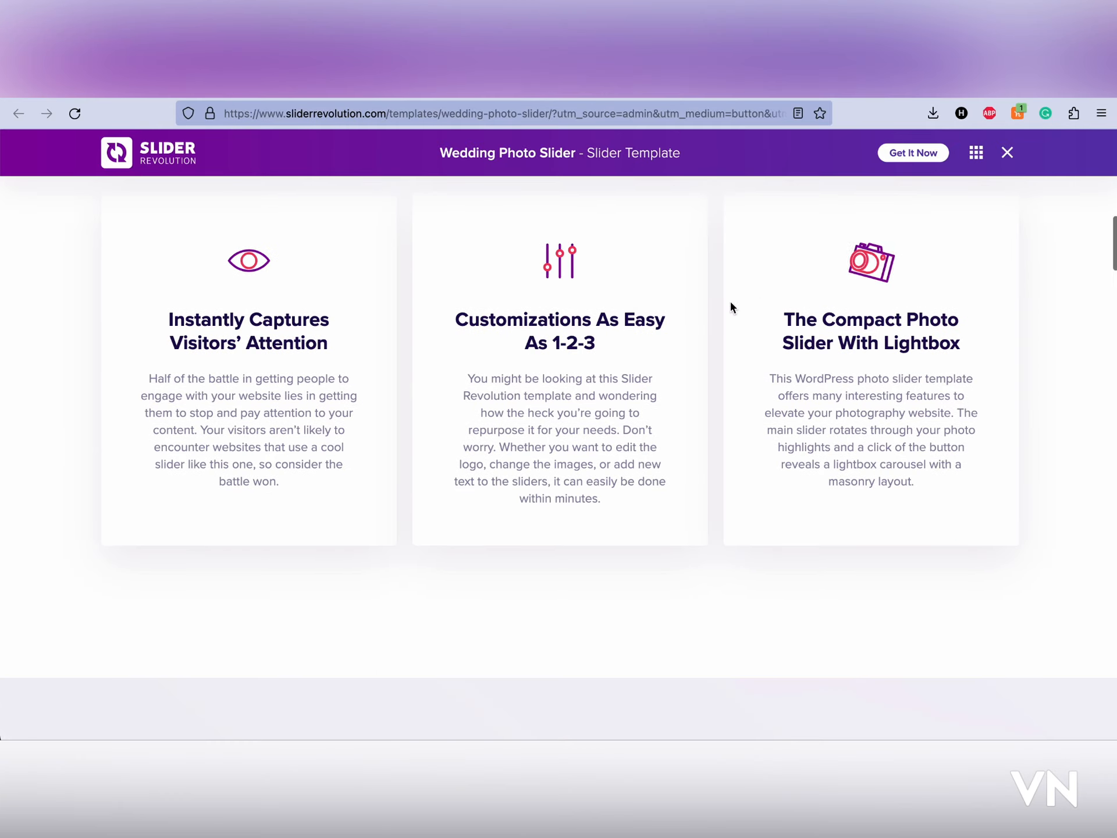
pyautogui.scroll(15, 731, 303)
pyautogui.click(815, 84)
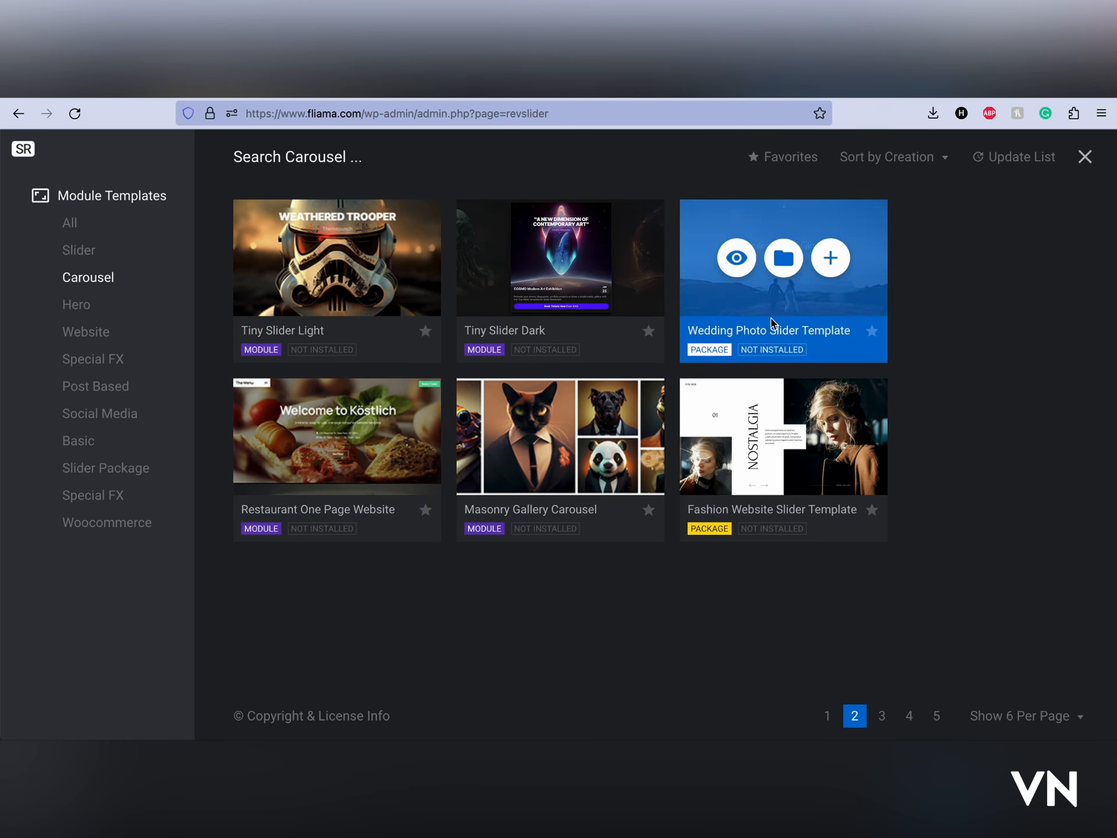
# Step: Filter the template library to Hero templates and open previews of Fluid Dynamics Effect Showcase and Chocolate Bar Product
pyautogui.click(80, 307)
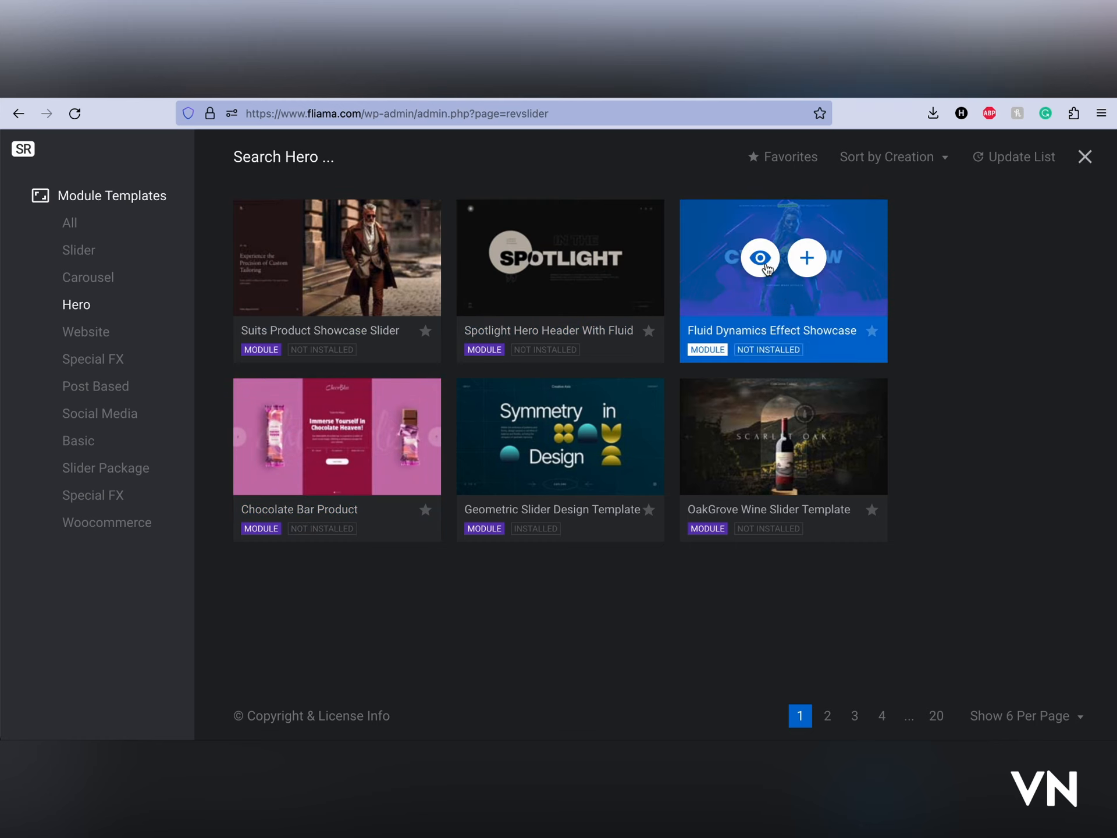
pyautogui.click(760, 257)
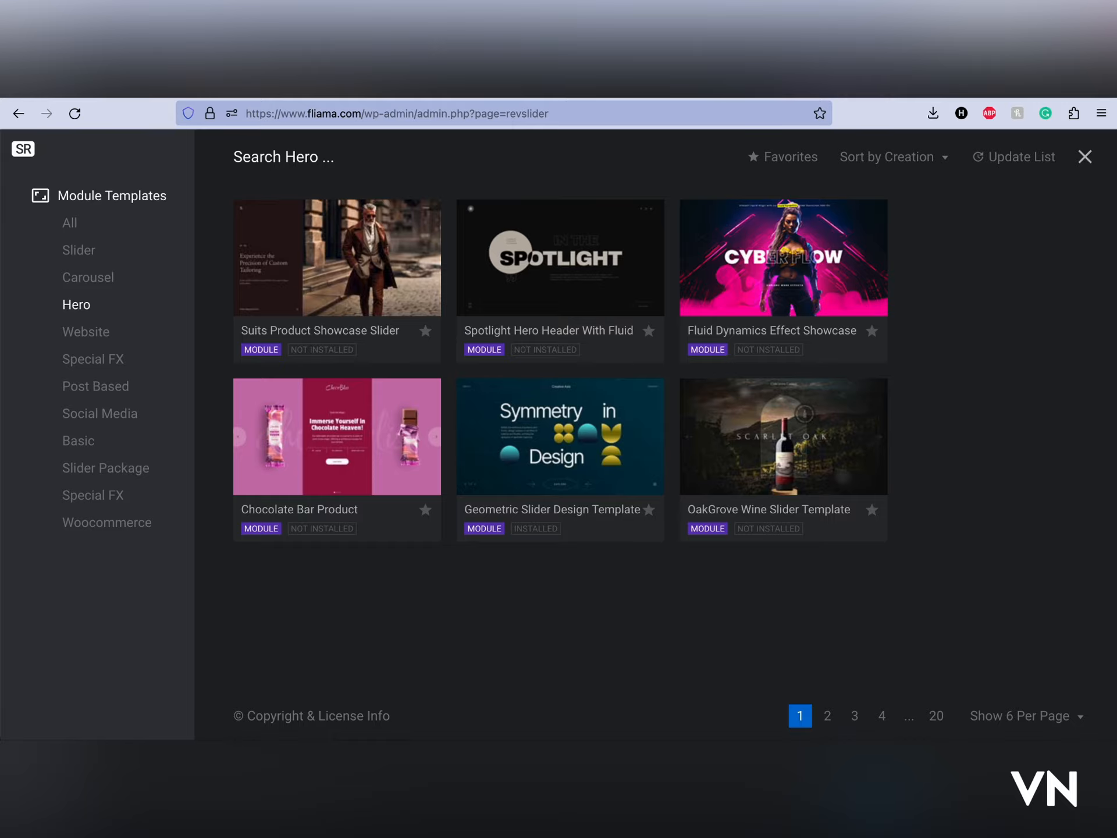
pyautogui.click(307, 440)
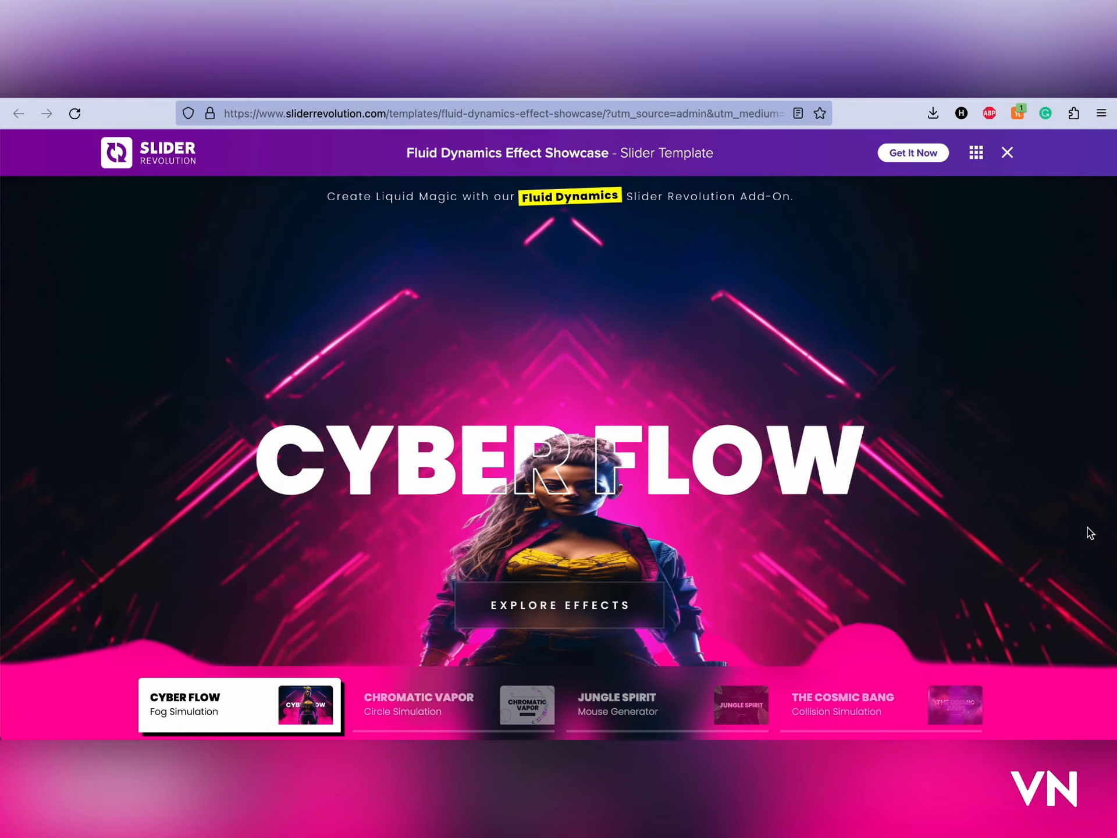
# Step: Look over the Fluid Dynamics Effect Showcase preview and switch to its Chromatic Vapor slide
pyautogui.scroll(-5, 587, 422)
pyautogui.scroll(5, 588, 422)
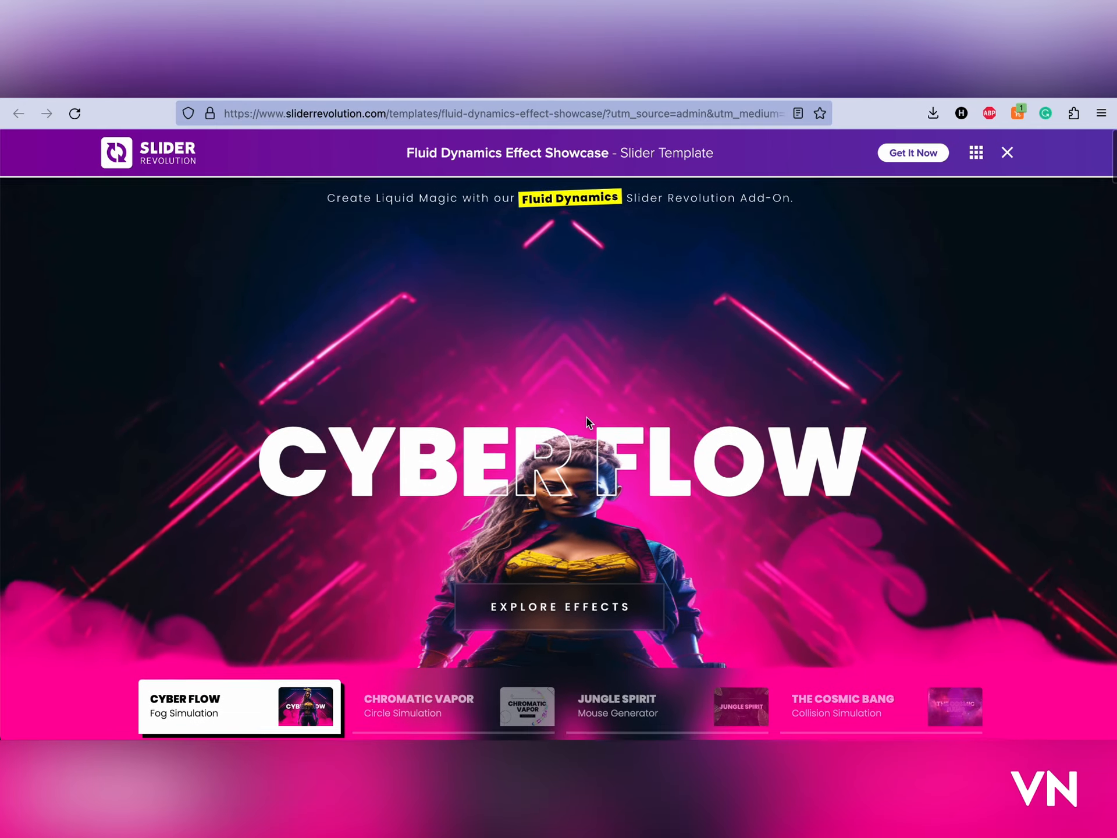
pyautogui.click(434, 708)
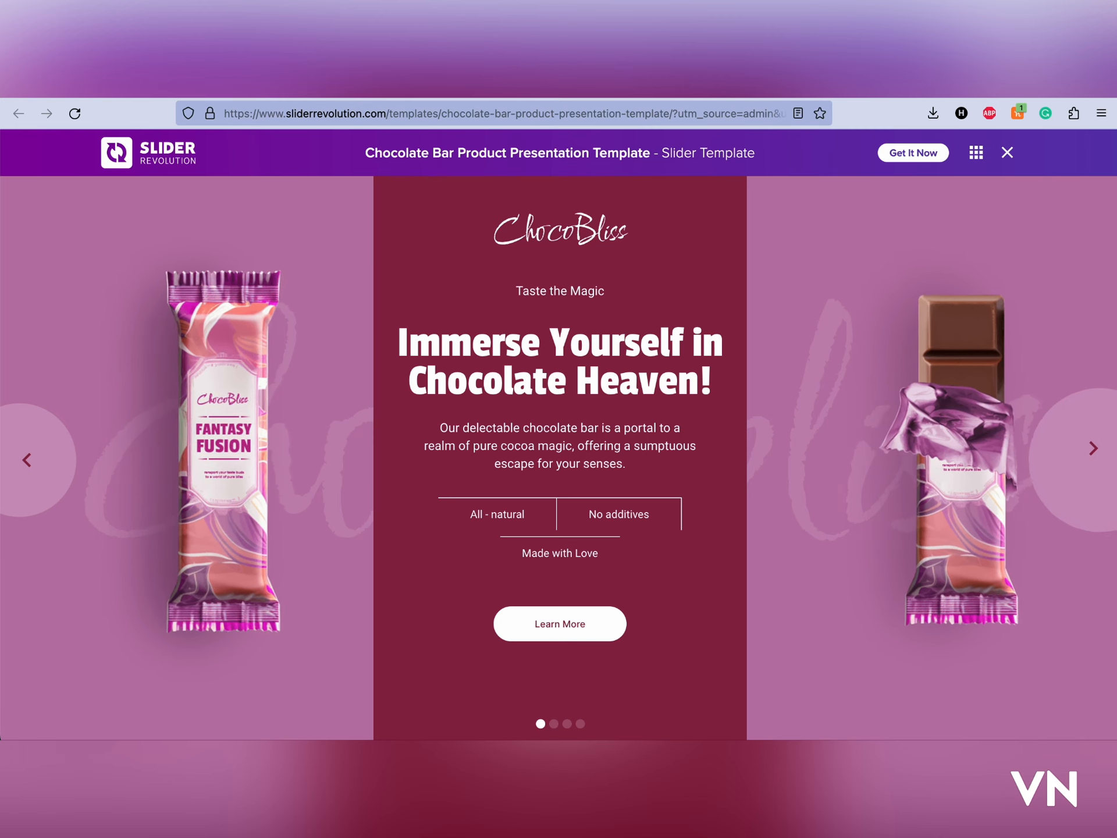
# Step: Step forward through all the slides of the Chocolate Bar Product Presentation Template preview
pyautogui.click(1082, 454)
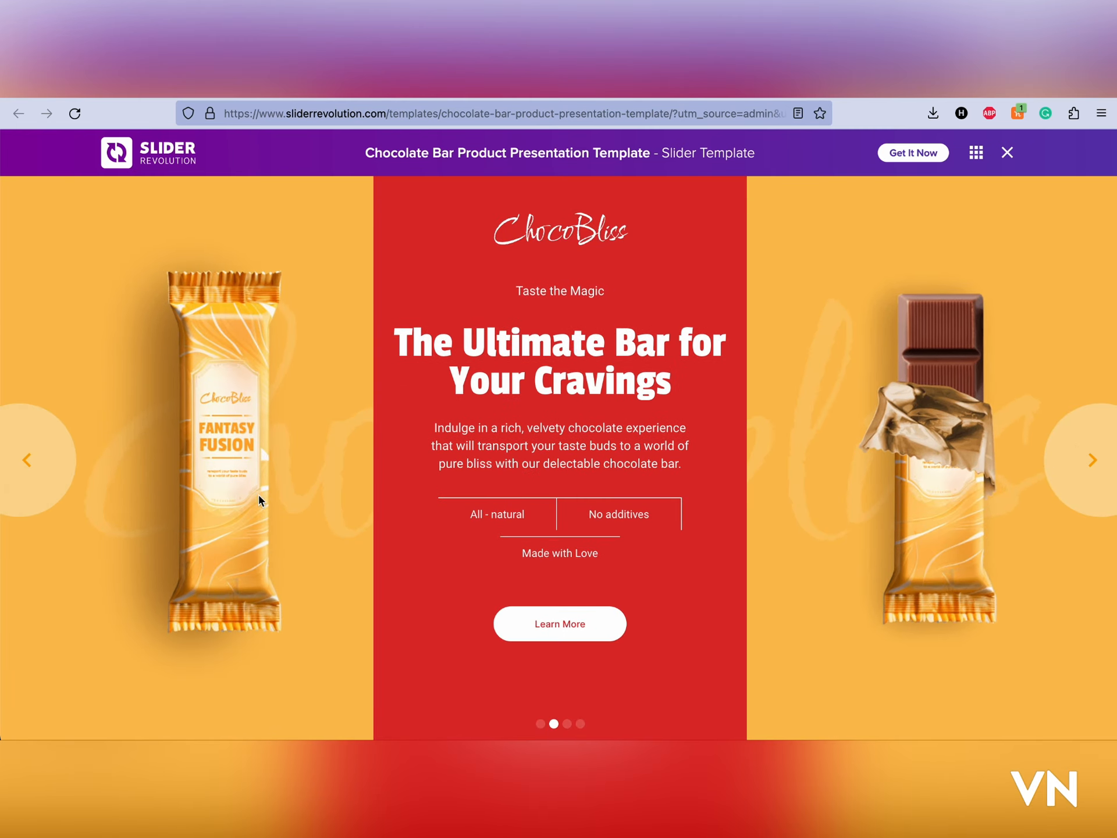
pyautogui.click(1079, 458)
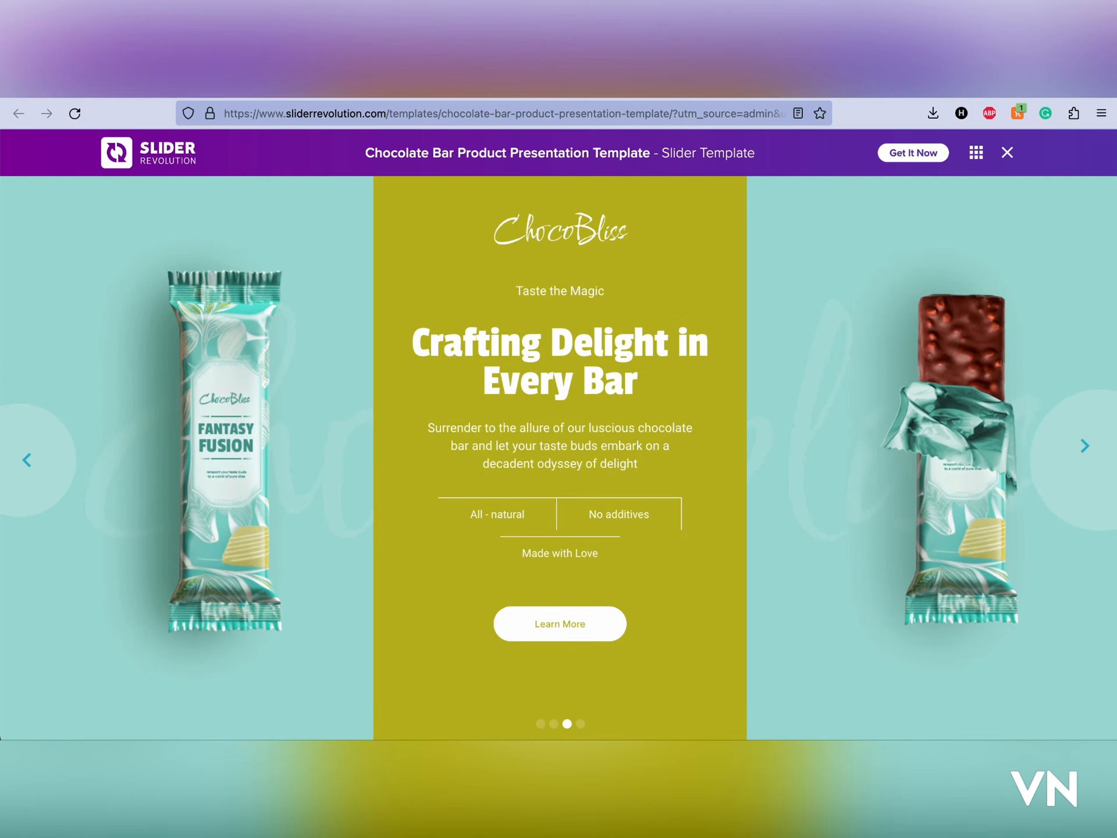
pyautogui.click(1077, 451)
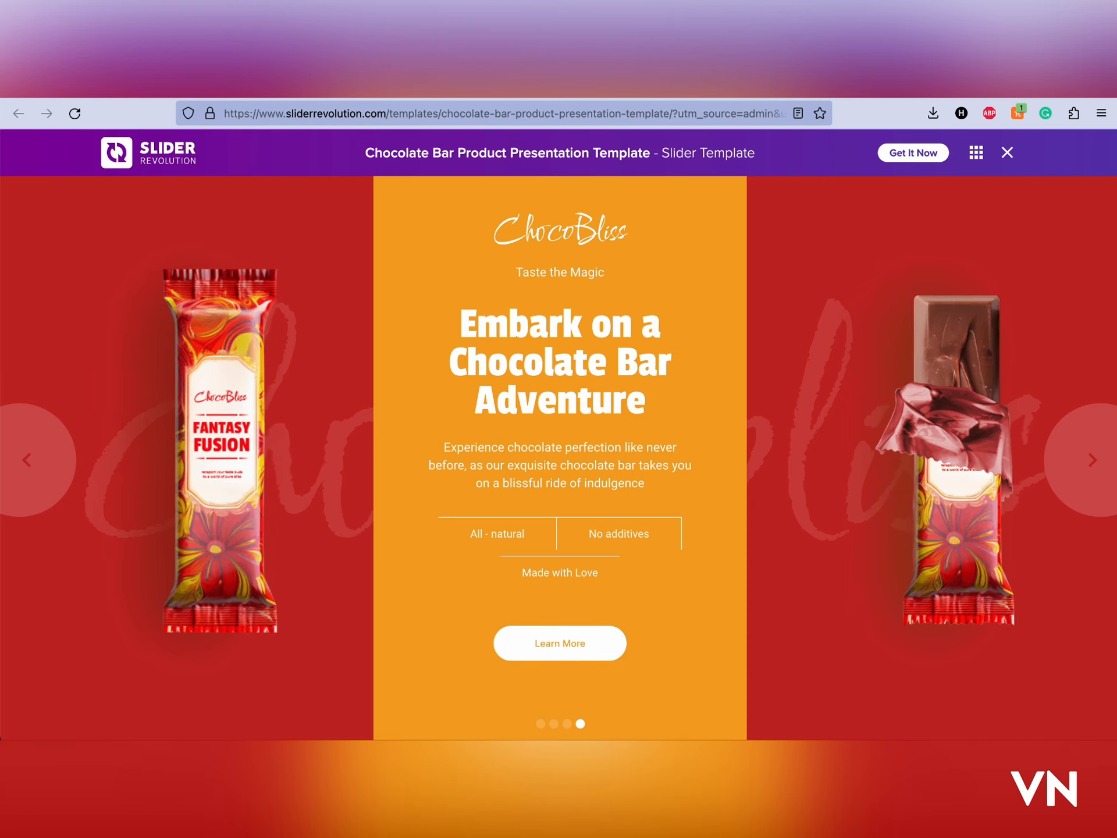
pyautogui.click(1075, 471)
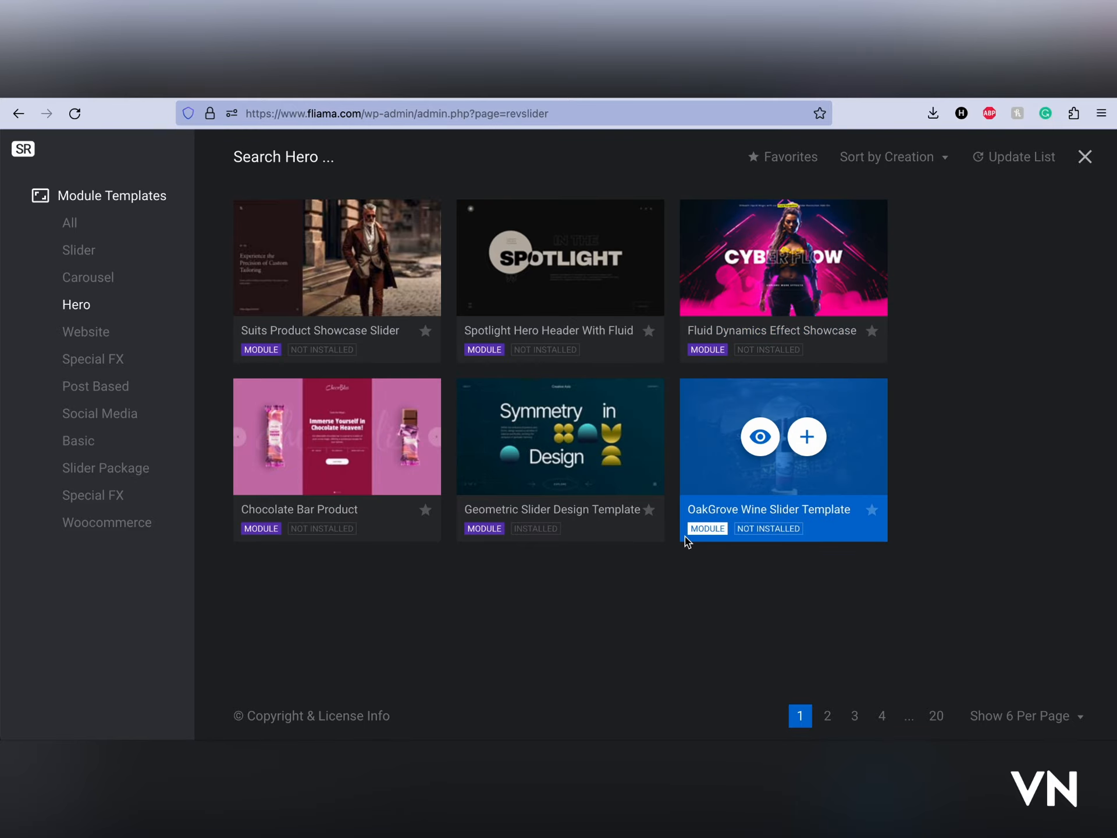
# Step: Preview the OakGrove Wine Slider Template from the Hero templates and step through its wine bottle slides
pyautogui.click(778, 449)
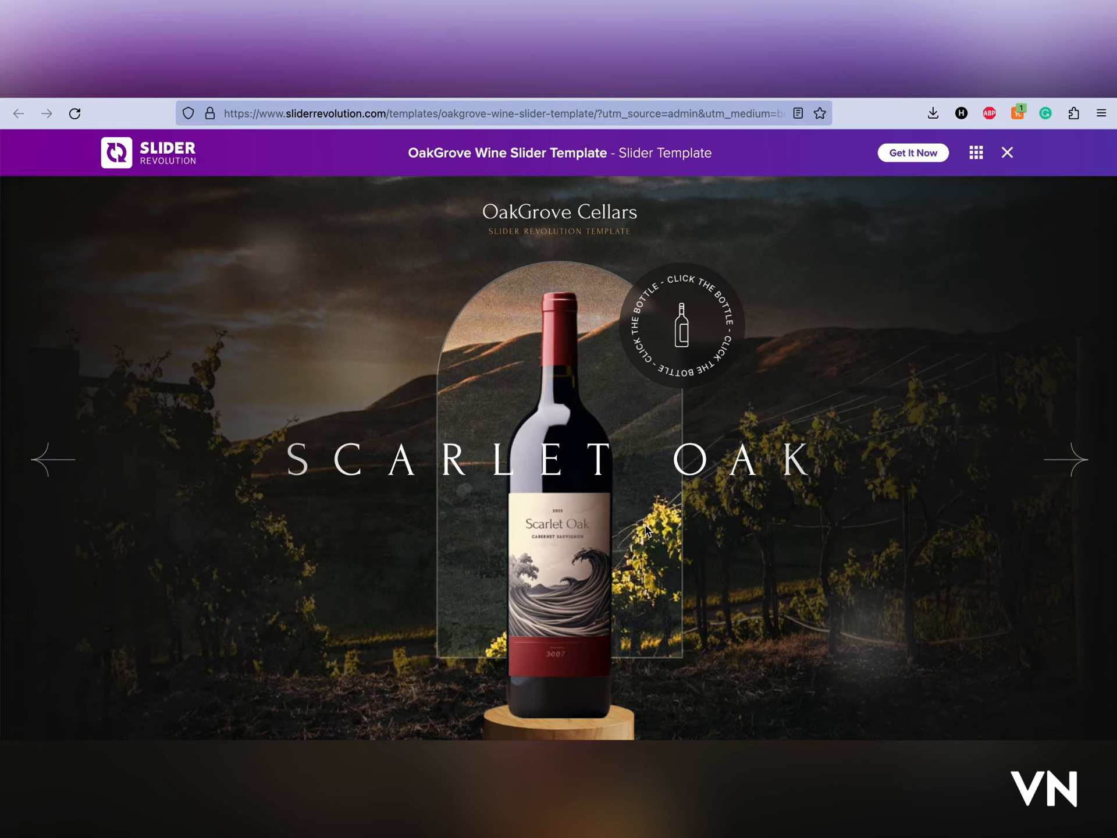
pyautogui.click(1066, 465)
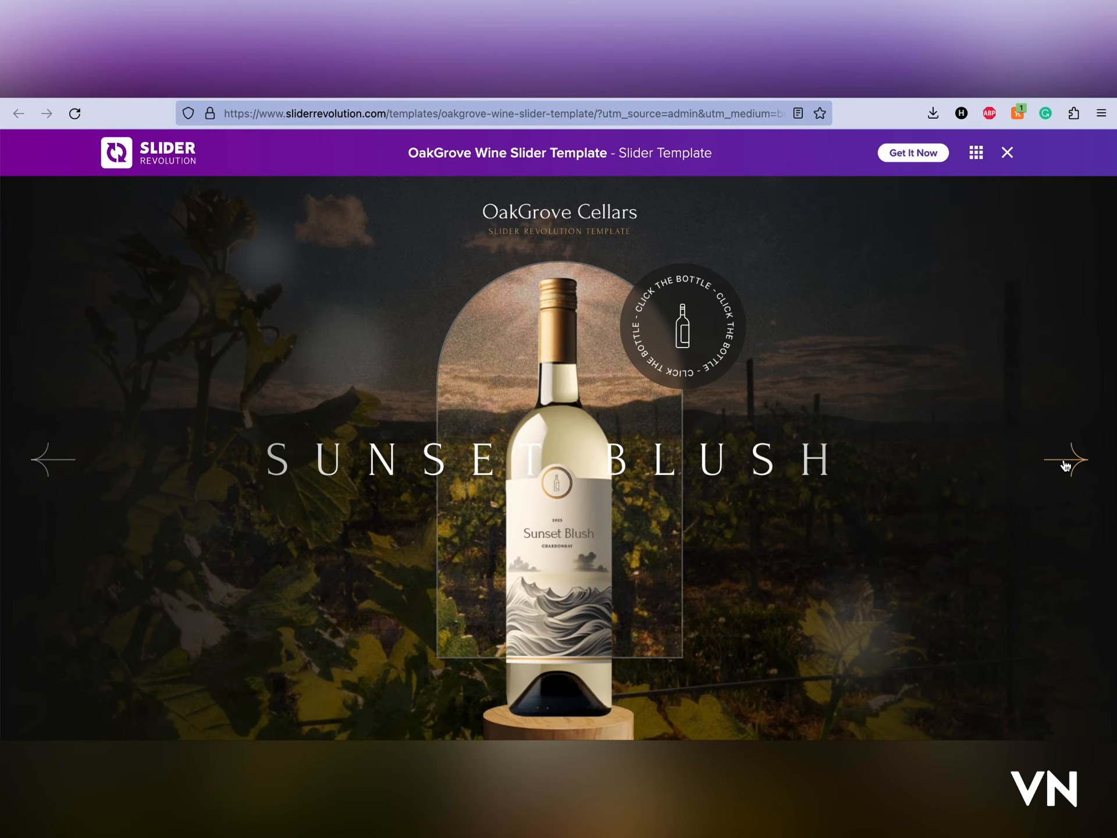
pyautogui.click(1067, 459)
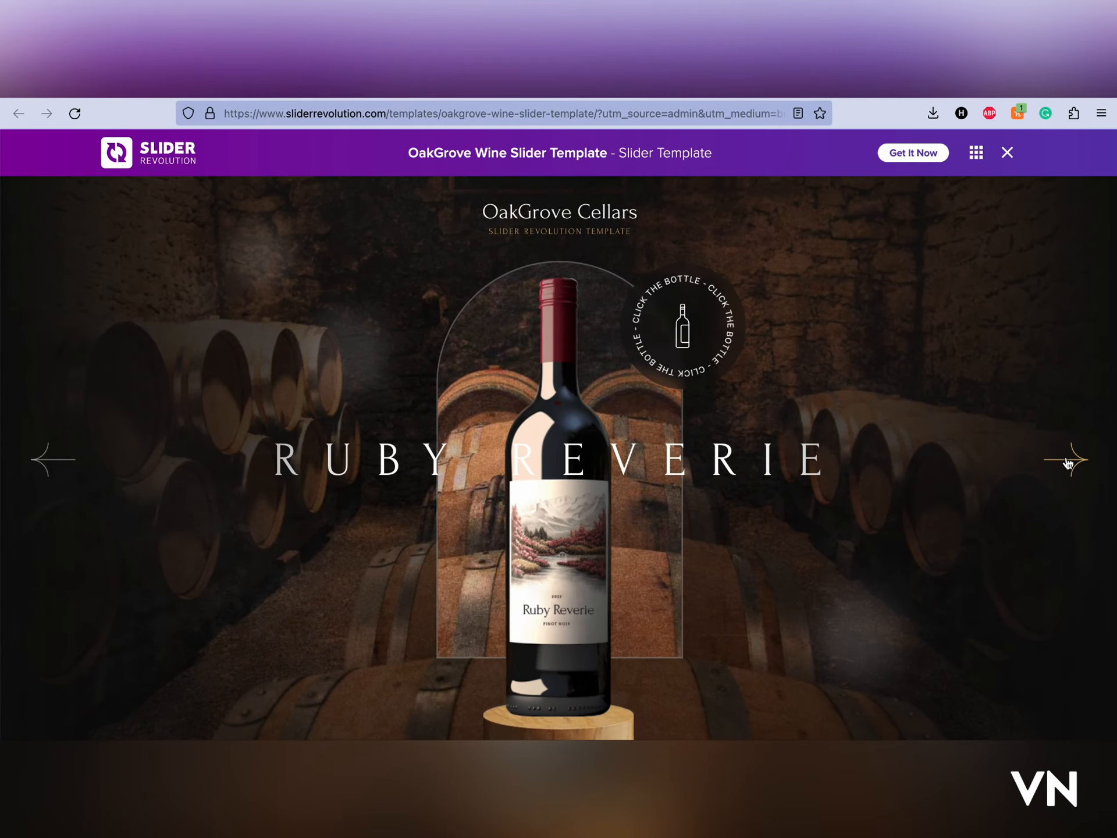
pyautogui.click(1067, 463)
pyautogui.click(1067, 463)
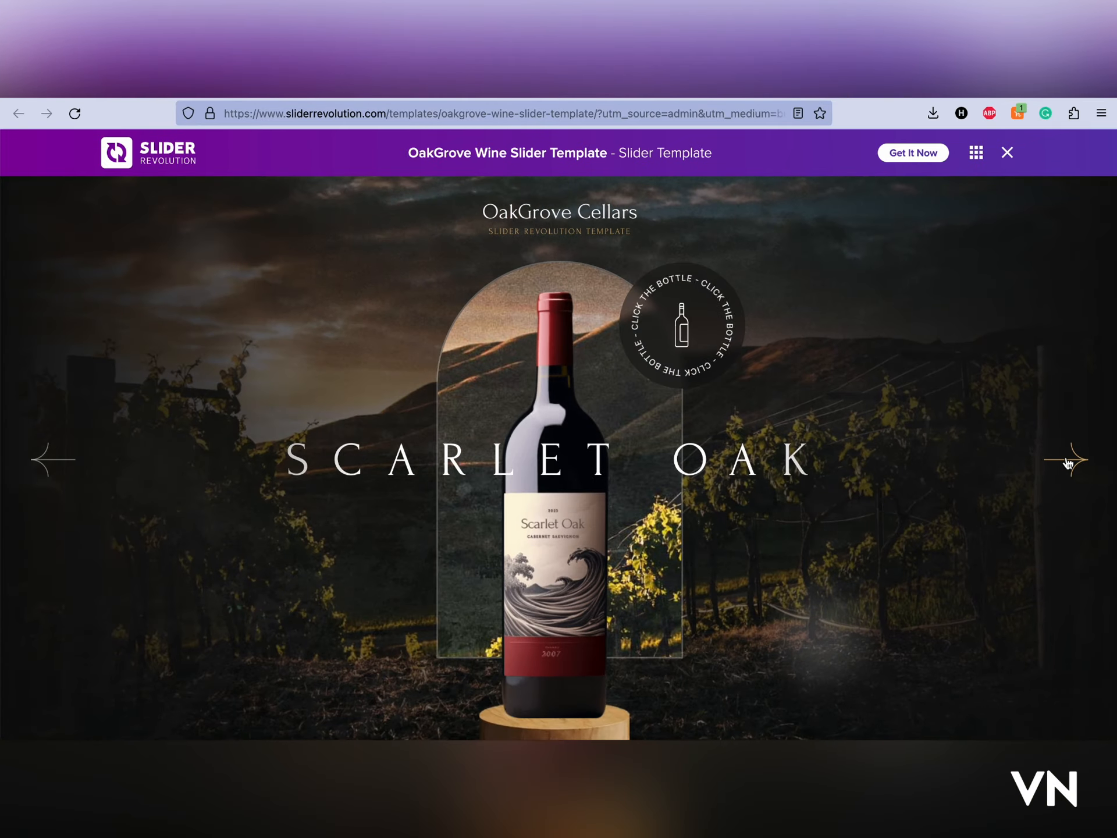
pyautogui.click(1067, 462)
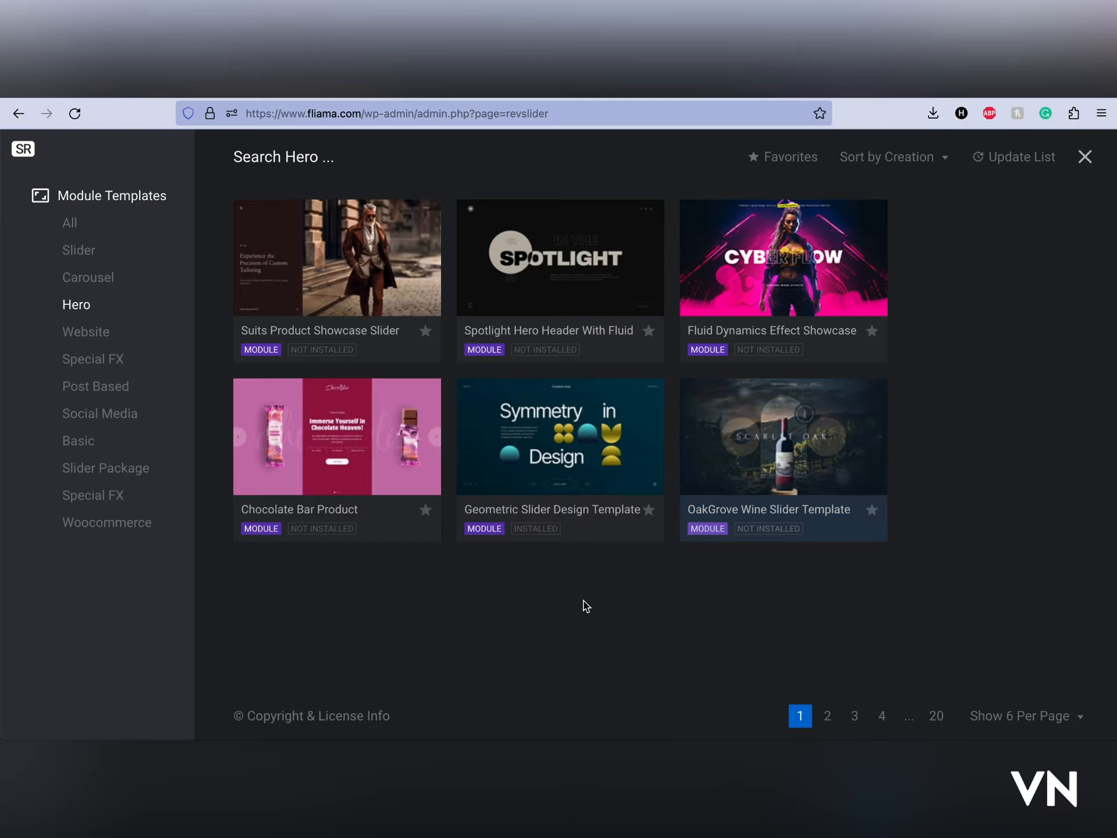
# Step: Browse the Website templates including page 3, followed by the Special FX and Post Based template categories
pyautogui.click(90, 335)
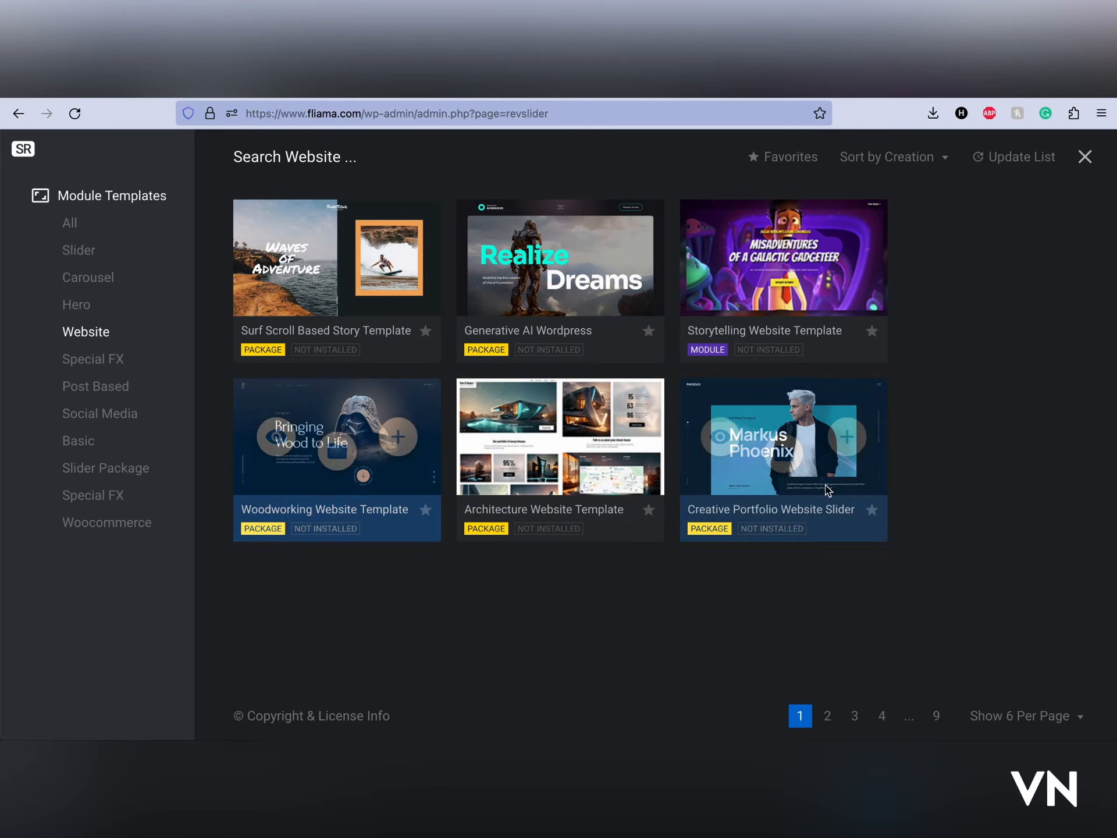
pyautogui.click(853, 715)
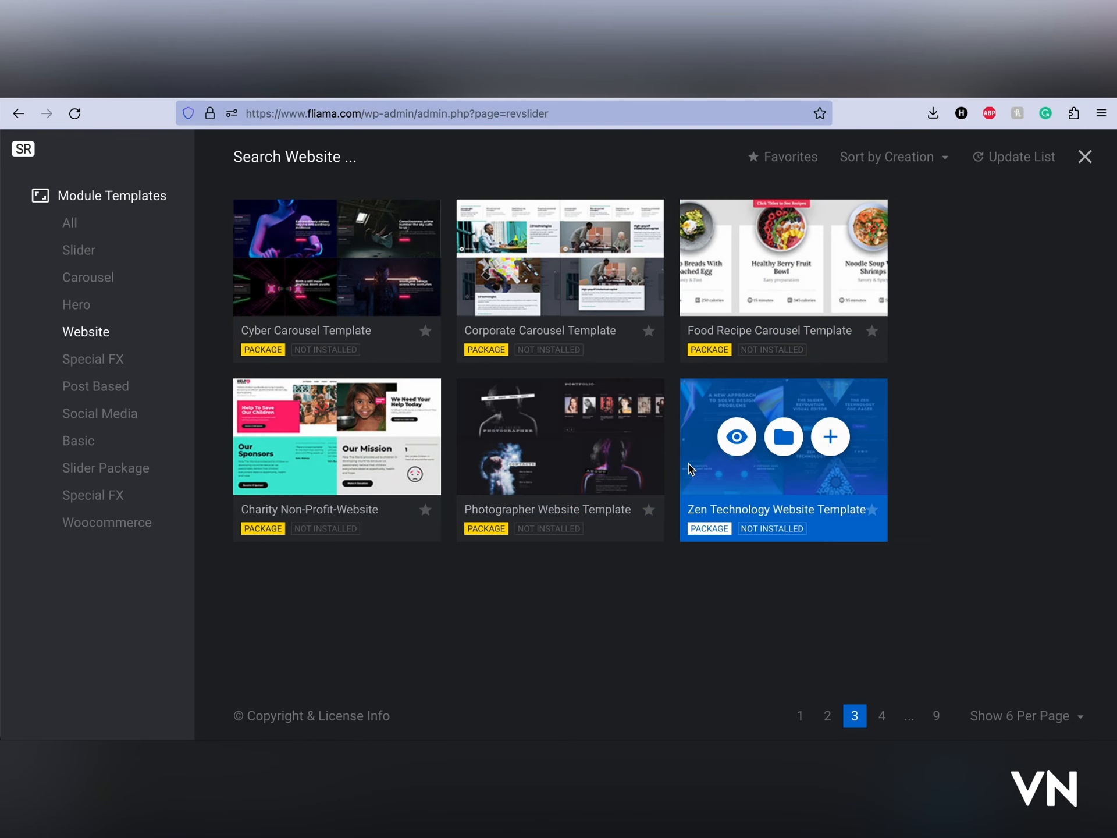
pyautogui.click(117, 361)
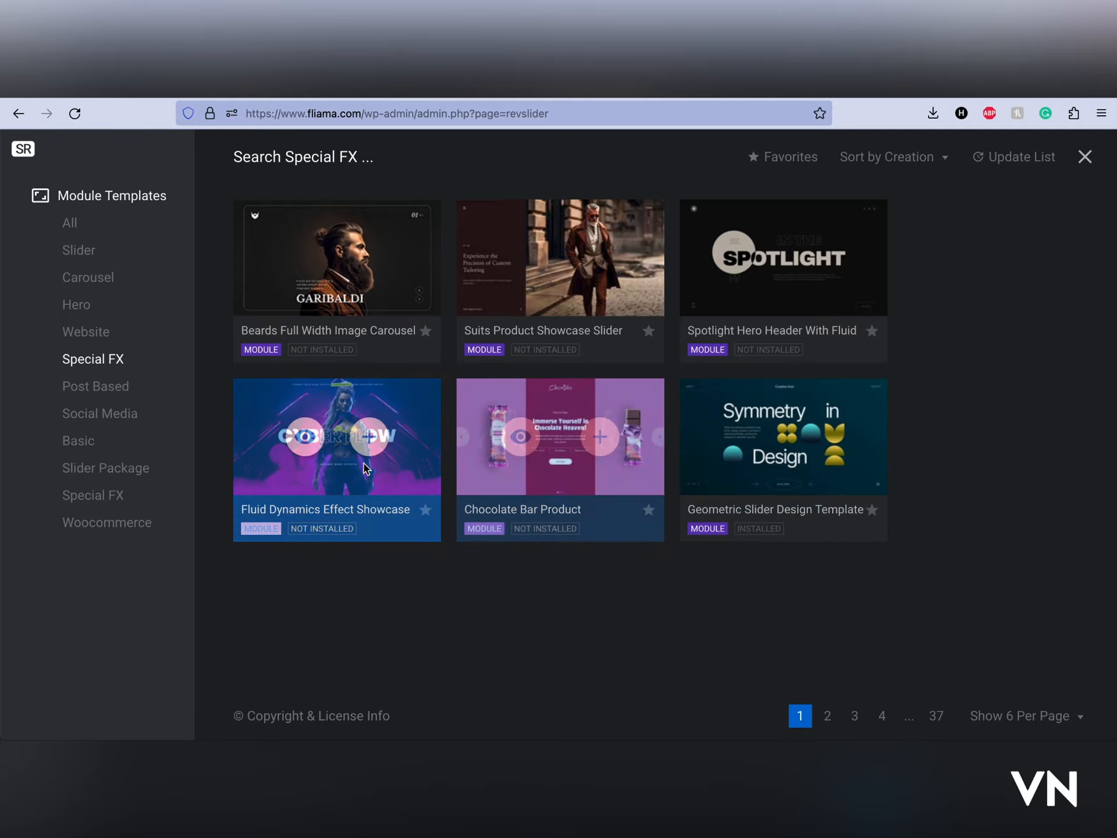
pyautogui.click(124, 386)
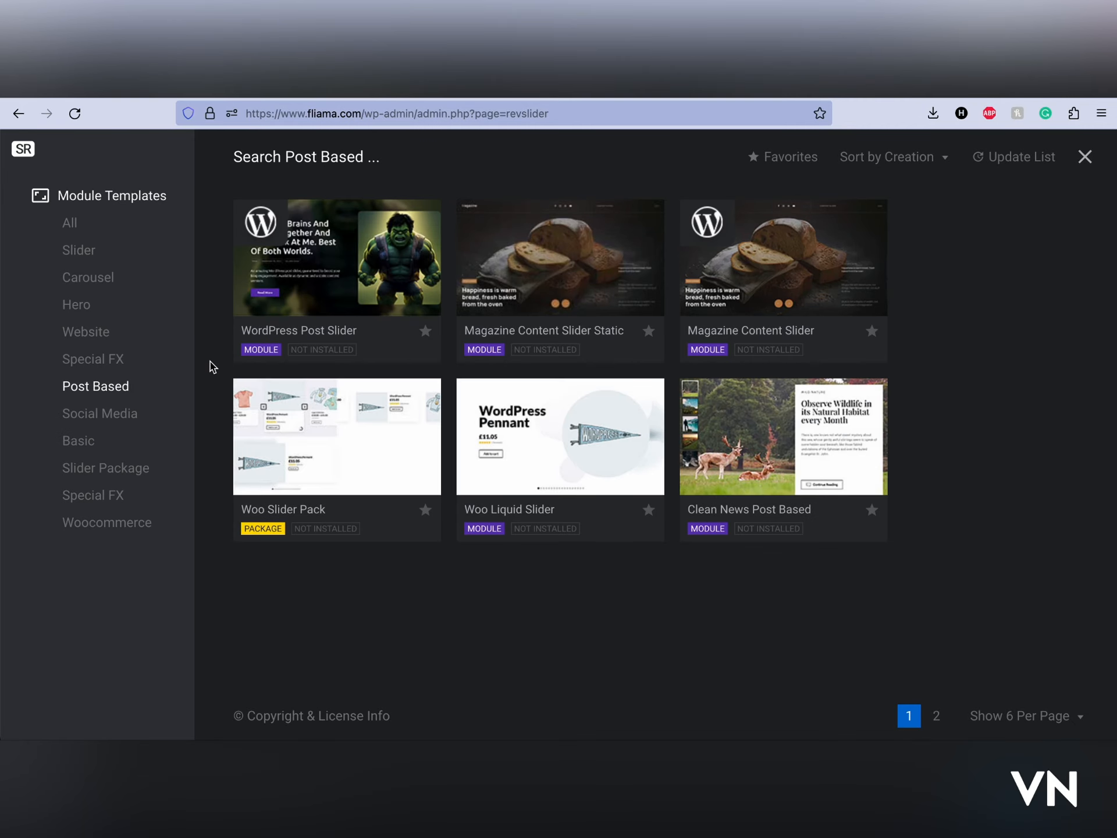
# Step: Preview the Magazine Content Slider, view its Travel and Lifestyle slides, and return to the template library
pyautogui.moveTo(515, 292)
pyautogui.moveTo(751, 322)
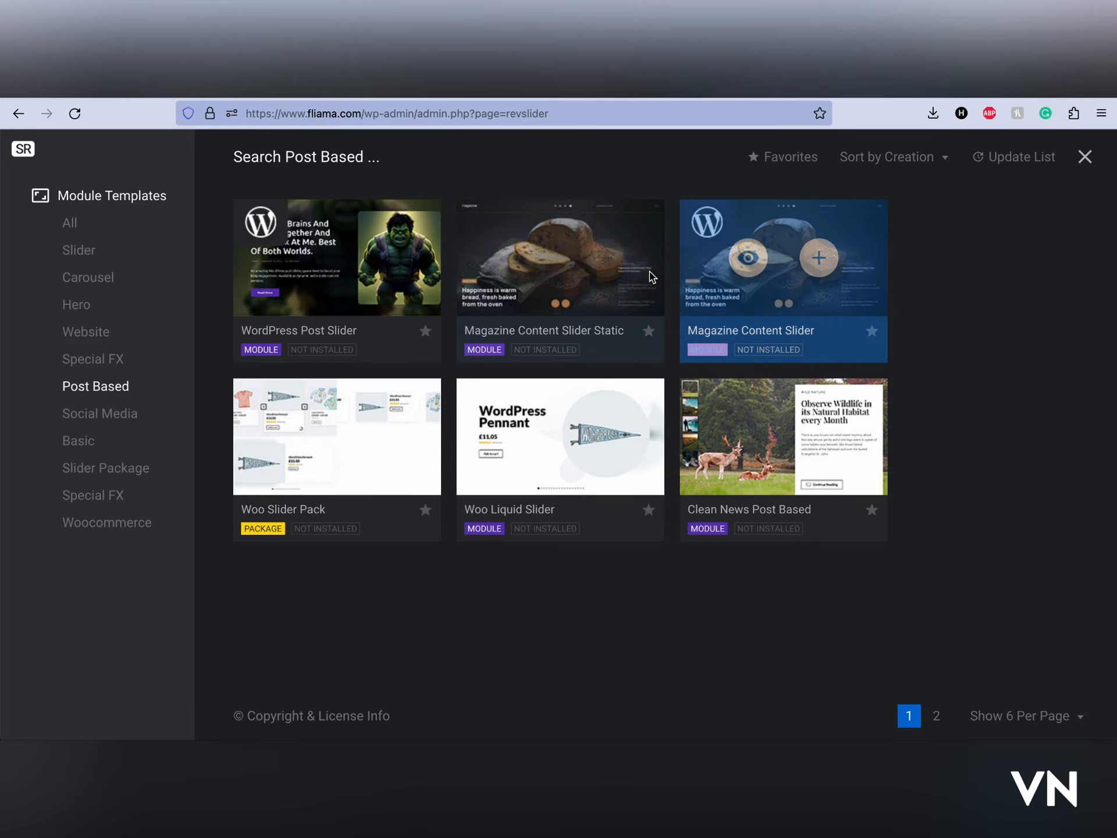
pyautogui.click(542, 272)
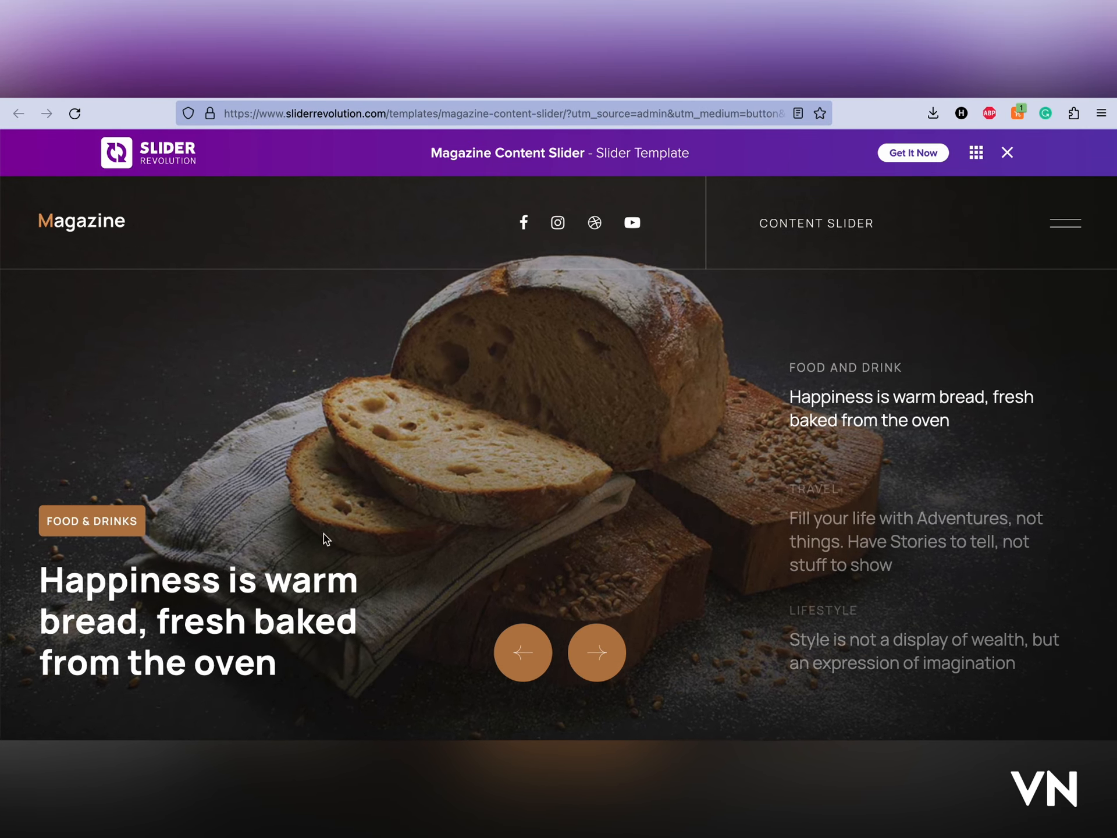
pyautogui.click(845, 539)
pyautogui.click(850, 638)
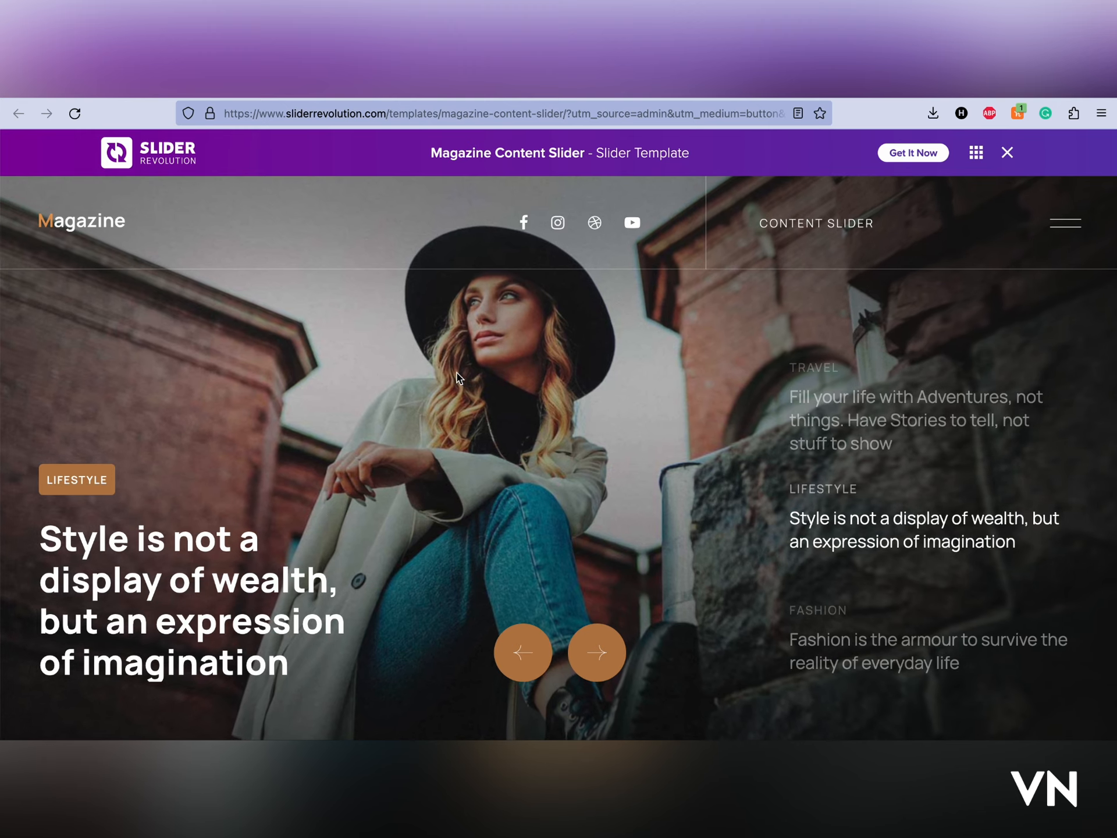
pyautogui.click(878, 82)
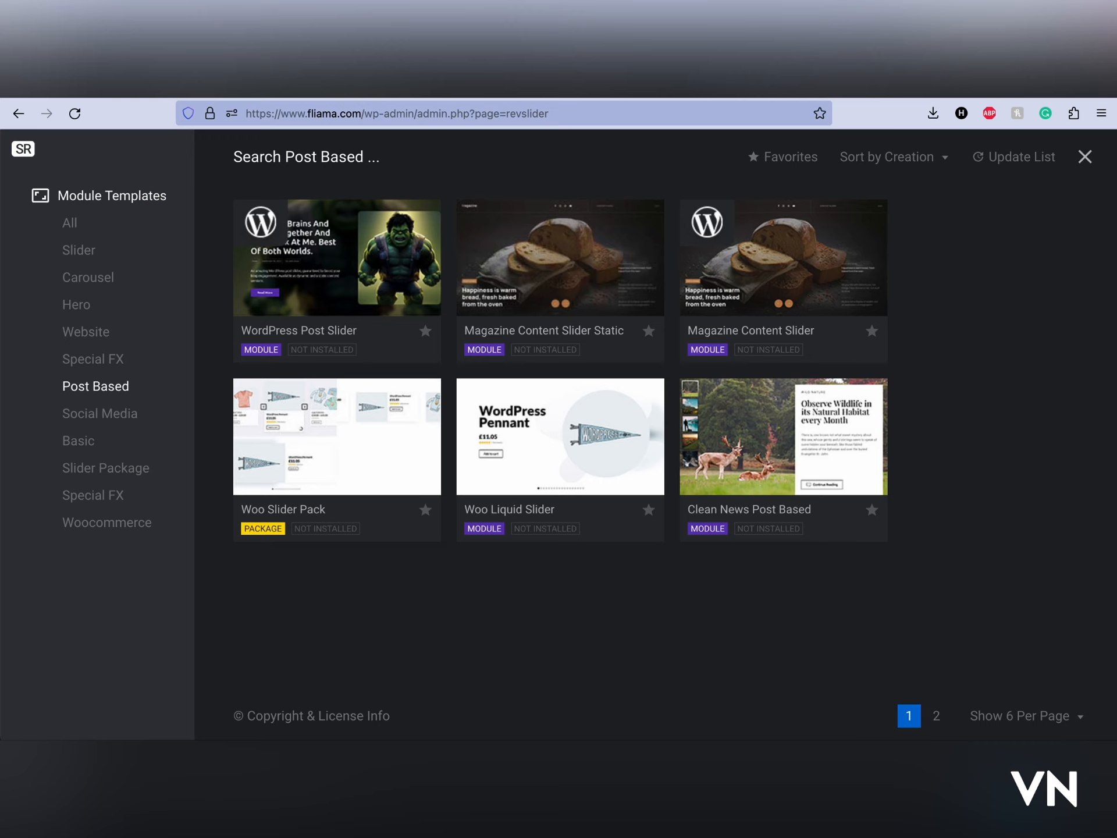
# Step: Browse from the Social Media to the Special FX templates and step back and forth through the Space & Sci-Fi Presentation Slider preview
pyautogui.click(119, 414)
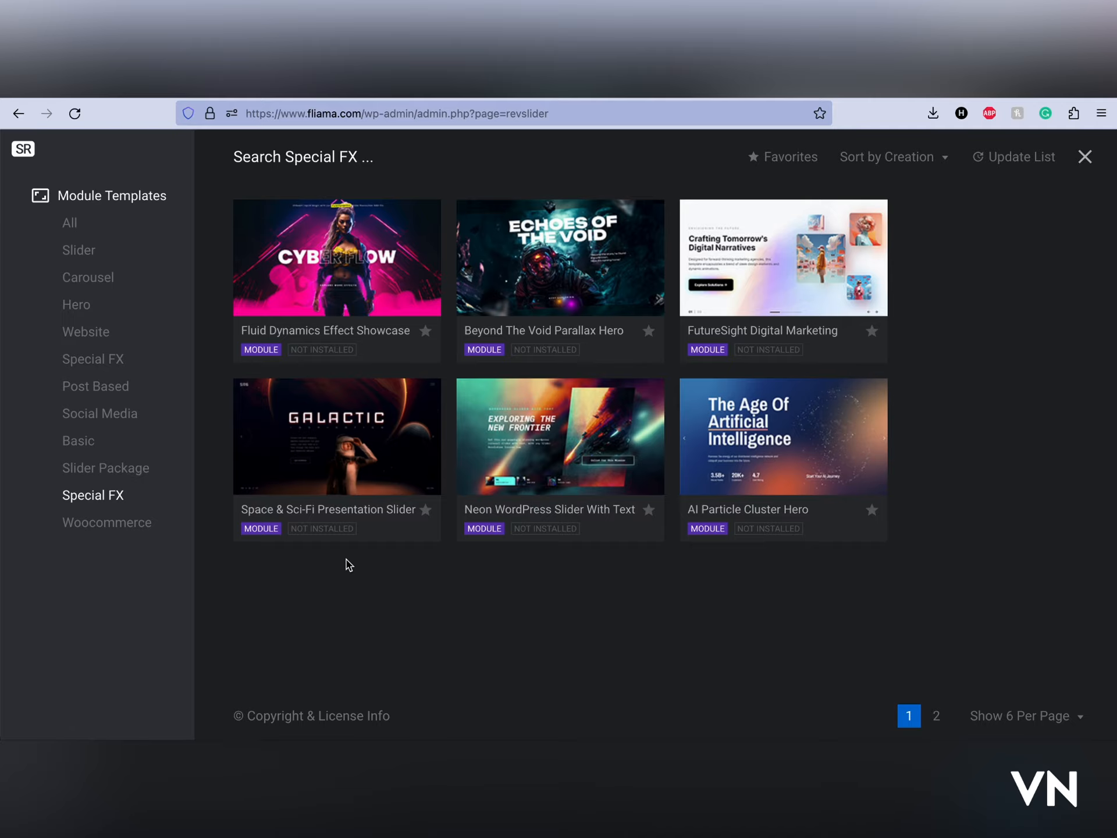
pyautogui.click(309, 446)
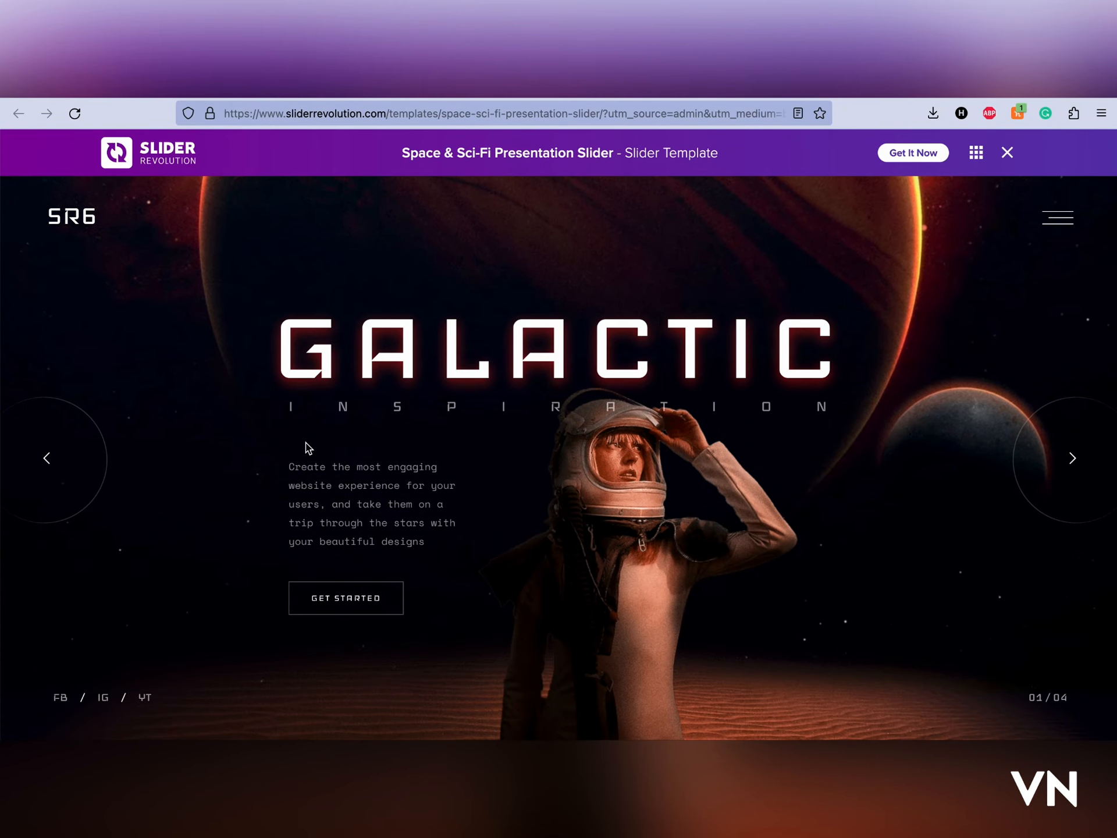
pyautogui.click(1052, 460)
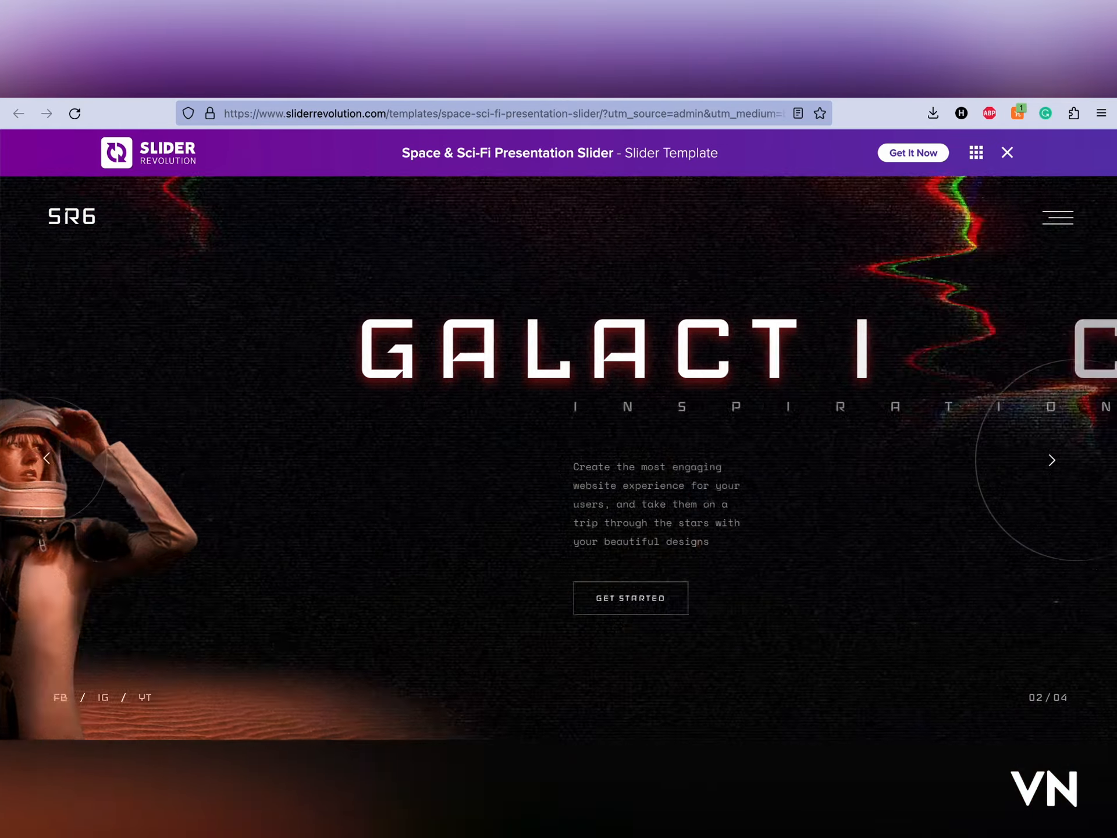
pyautogui.click(1051, 459)
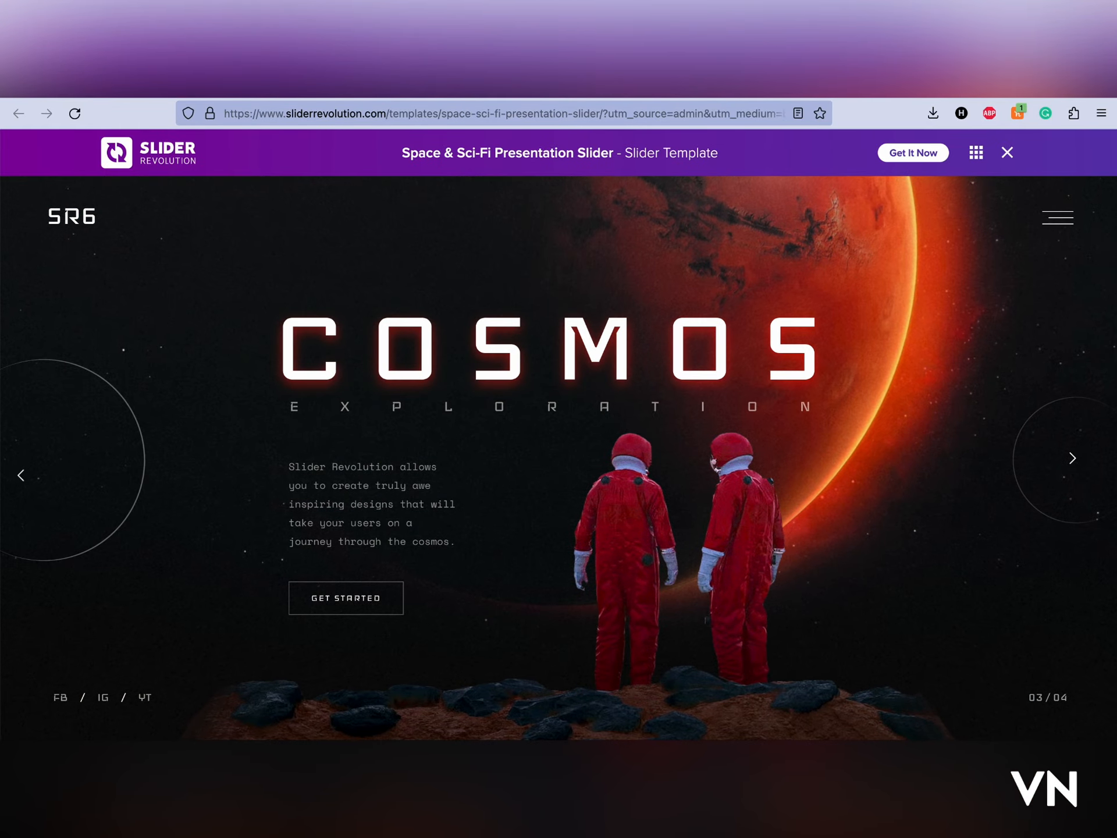
pyautogui.click(21, 475)
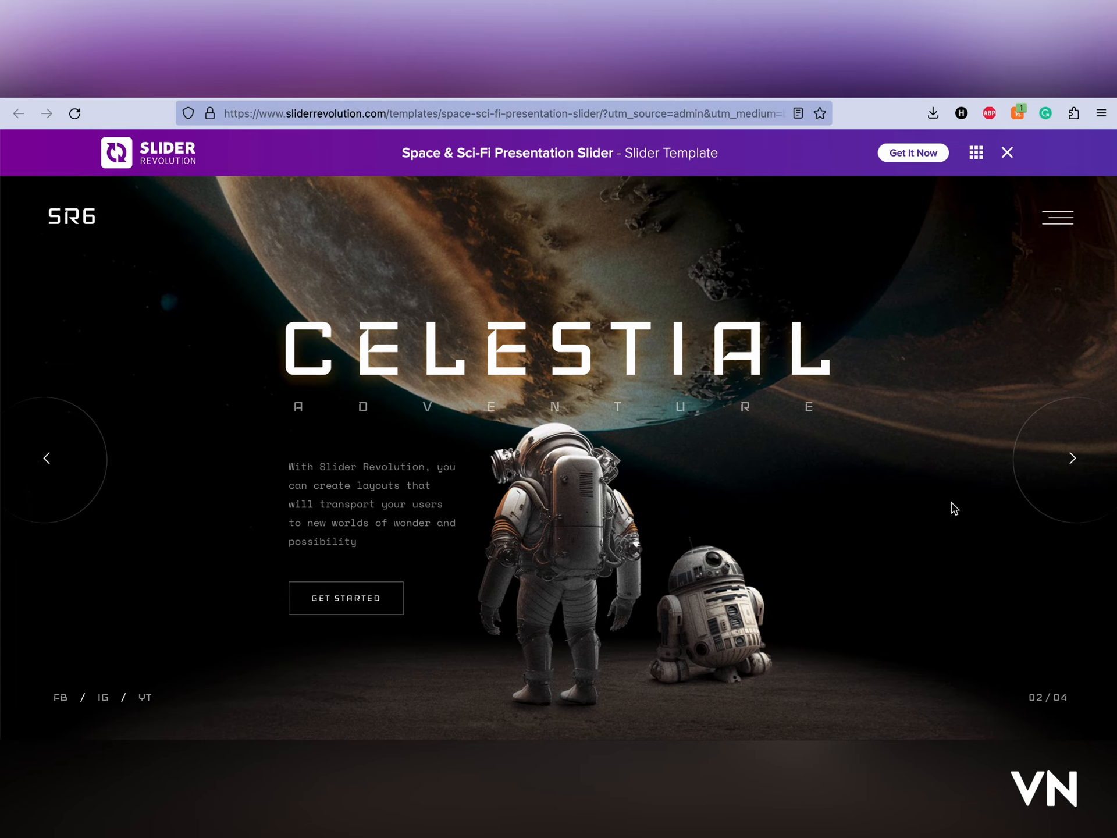
pyautogui.click(1051, 460)
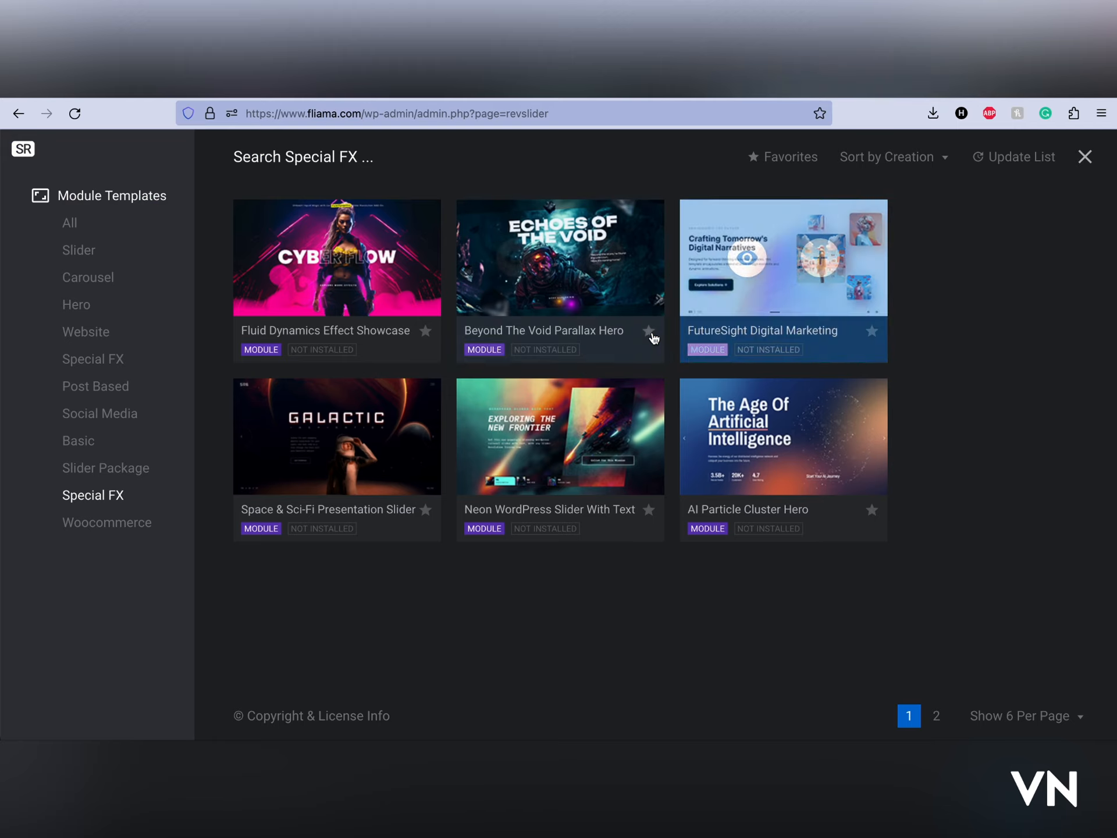
# Step: Preview the AI Particle Cluster Hero template and step through its slides
pyautogui.click(760, 443)
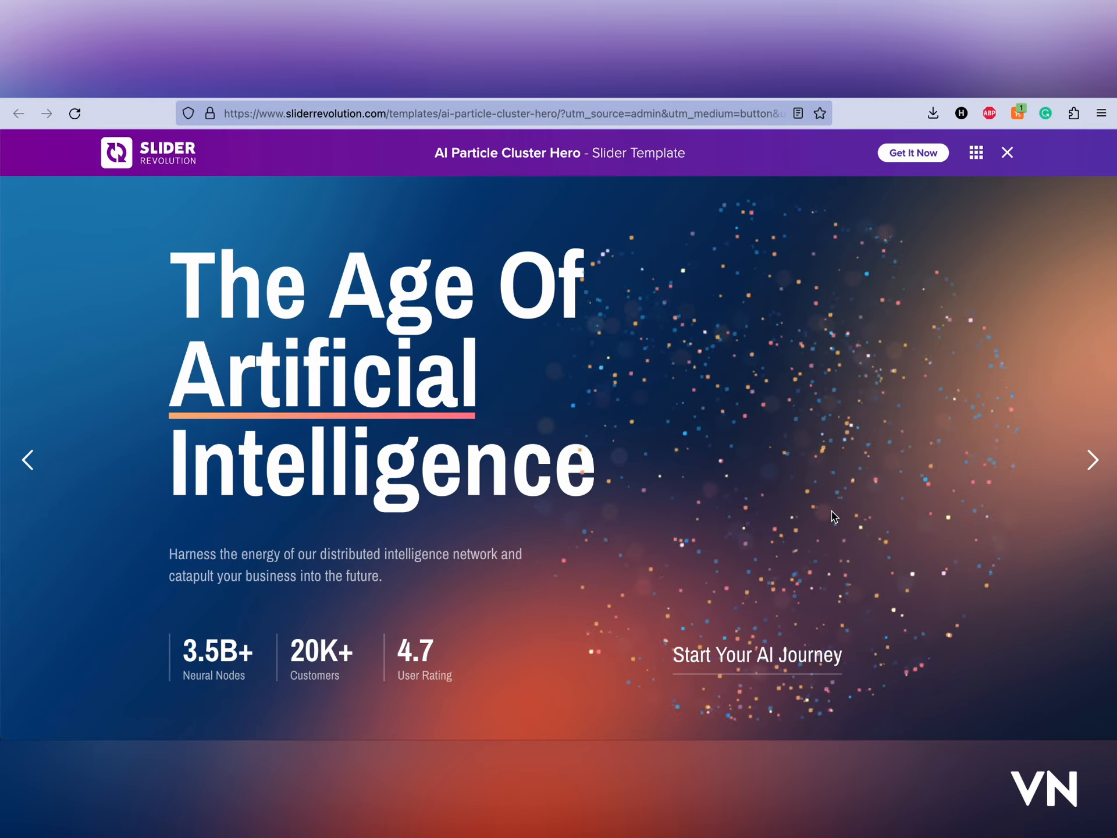
pyautogui.click(1092, 460)
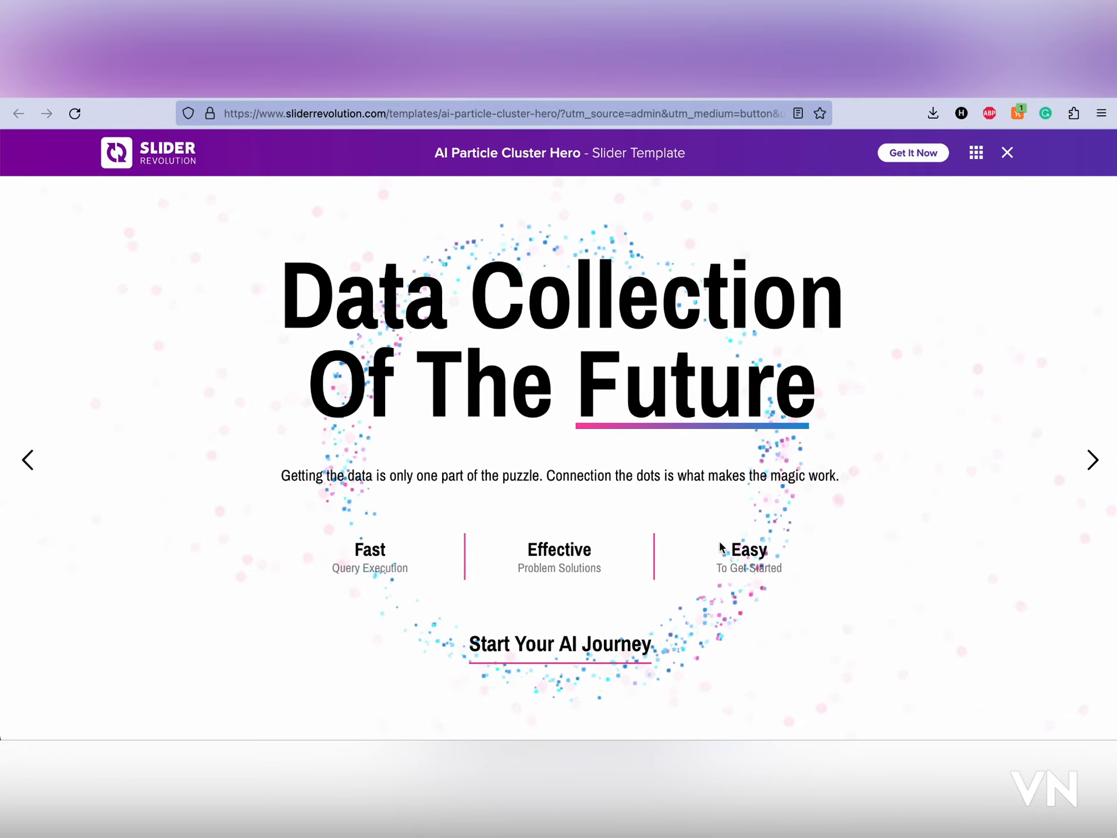
pyautogui.click(1093, 460)
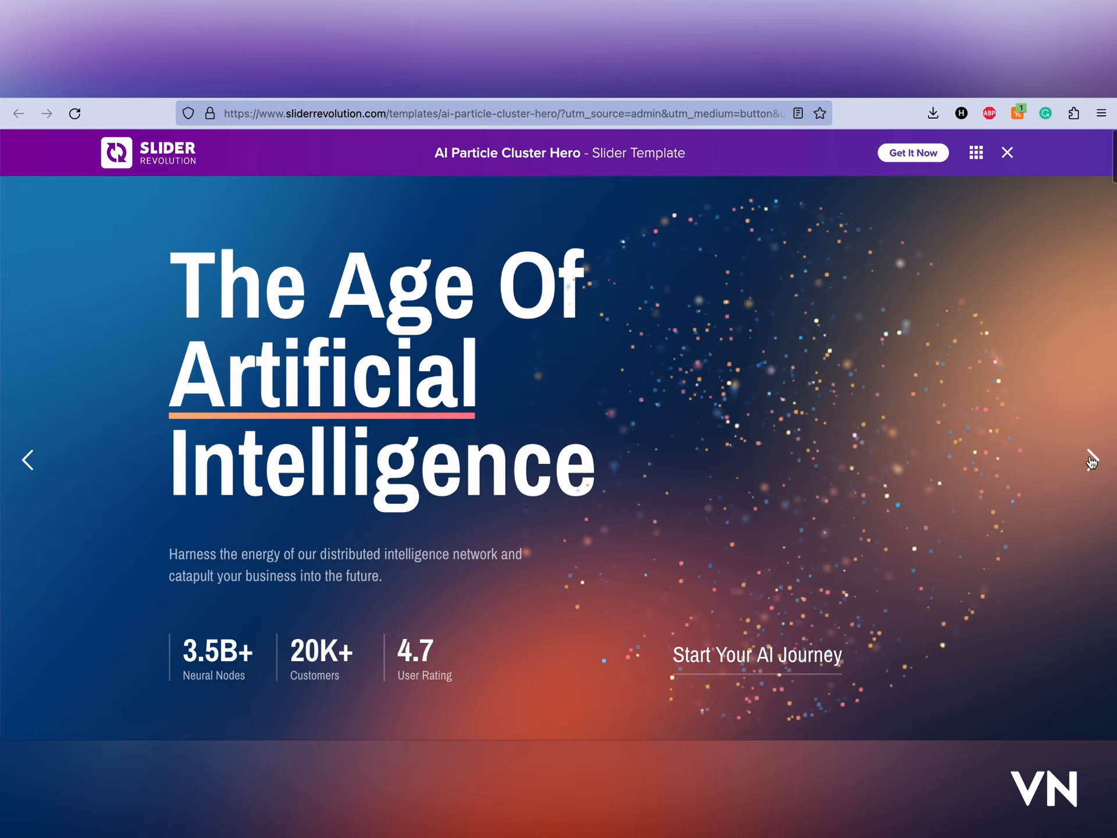
pyautogui.click(1092, 459)
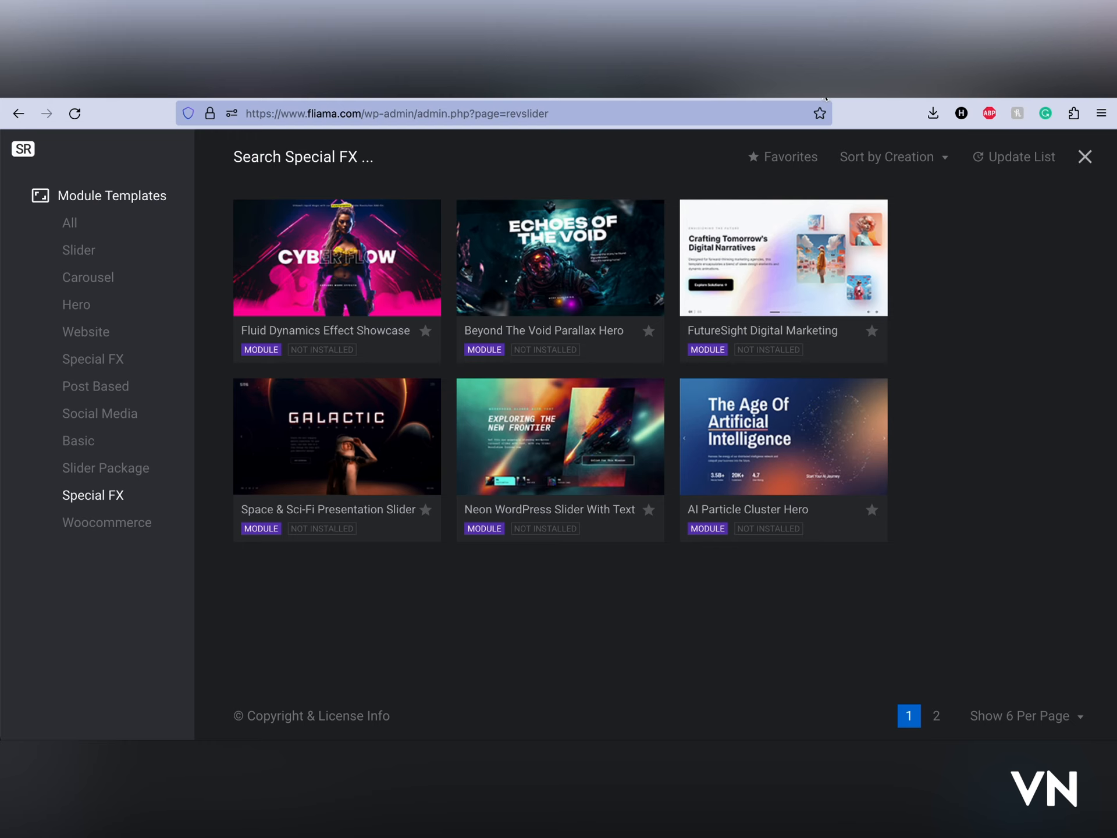
# Step: Browse the Woocommerce templates, preview the WooCommerce Slider, and step through its sneaker slides
pyautogui.moveTo(563, 488)
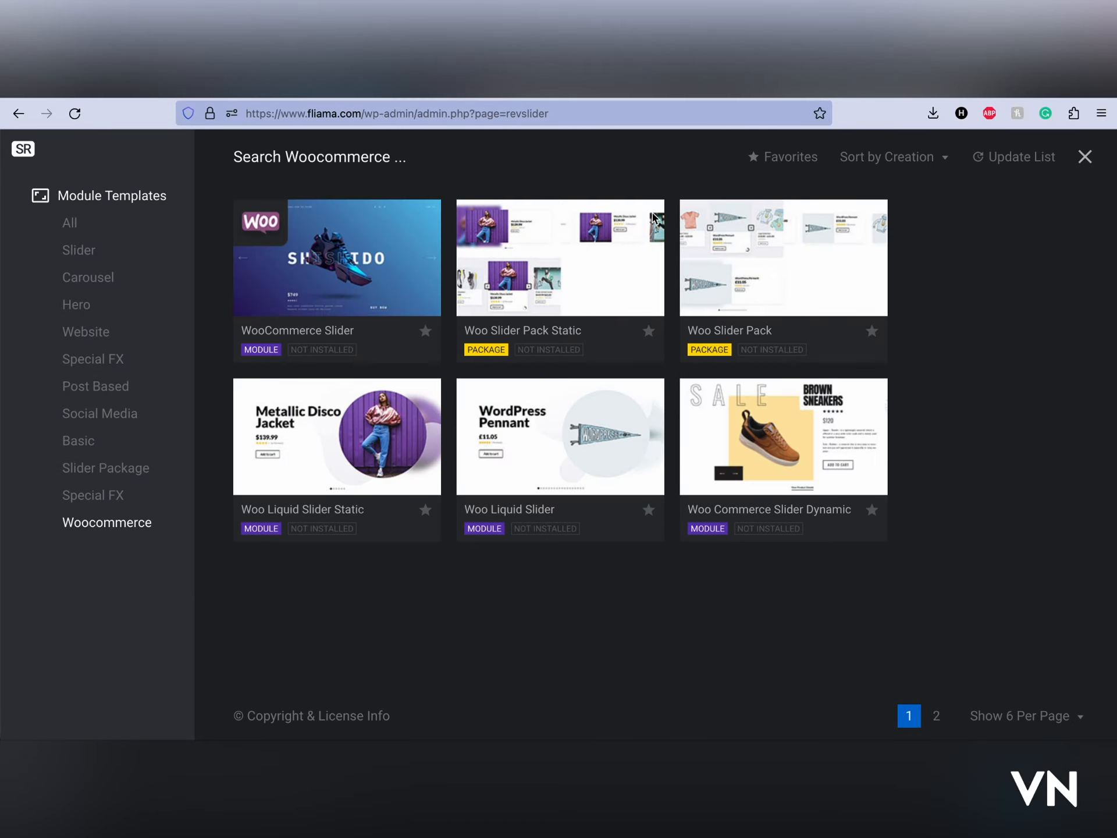
pyautogui.moveTo(607, 357)
pyautogui.moveTo(309, 327)
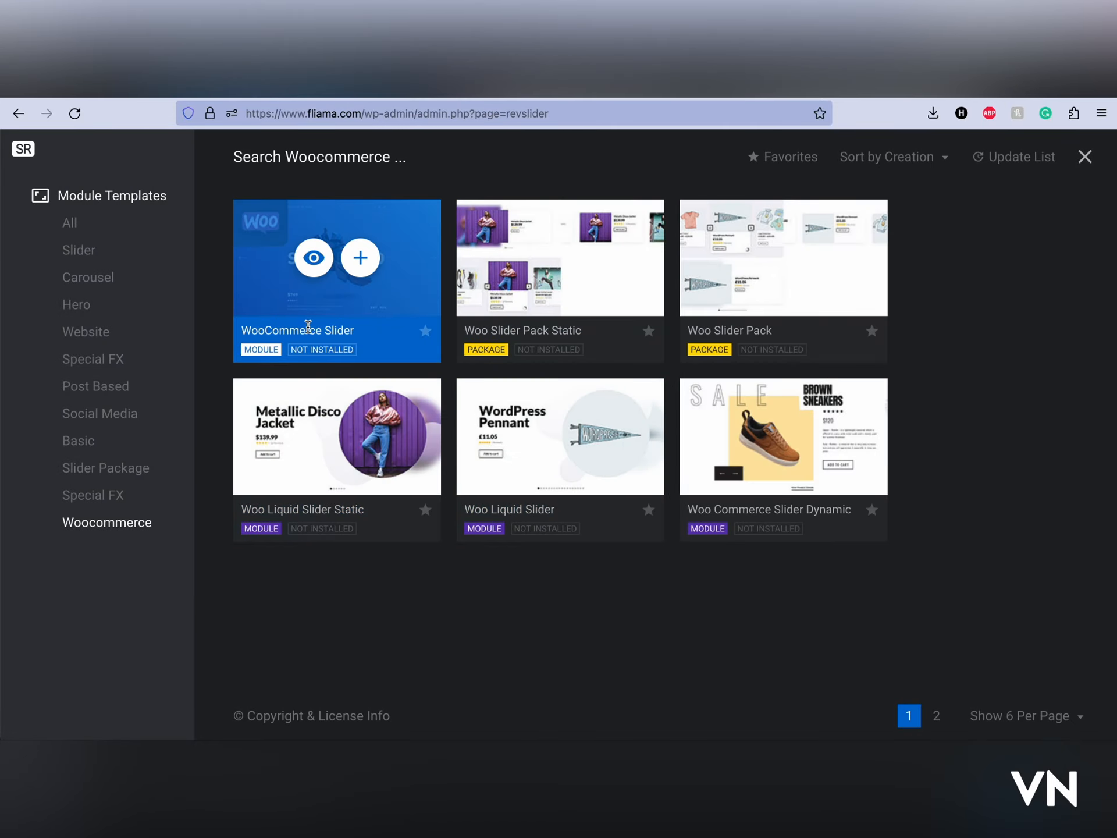
pyautogui.click(313, 257)
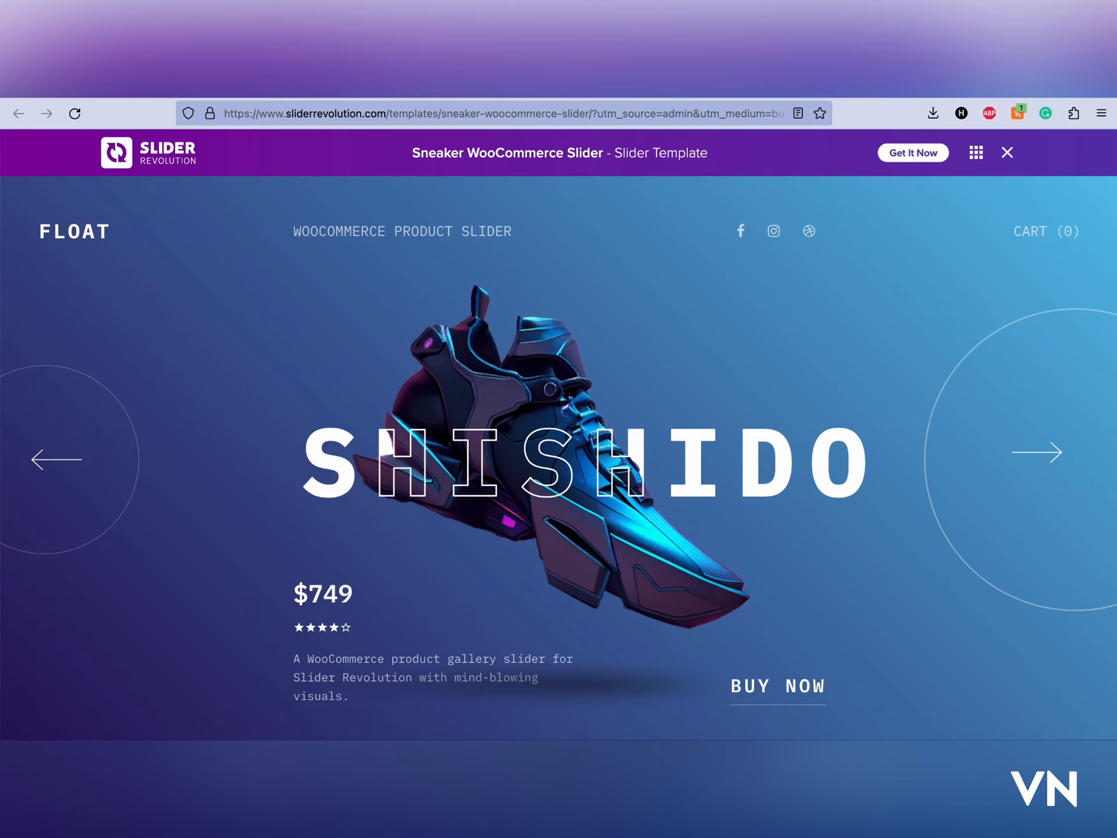
pyautogui.click(1048, 457)
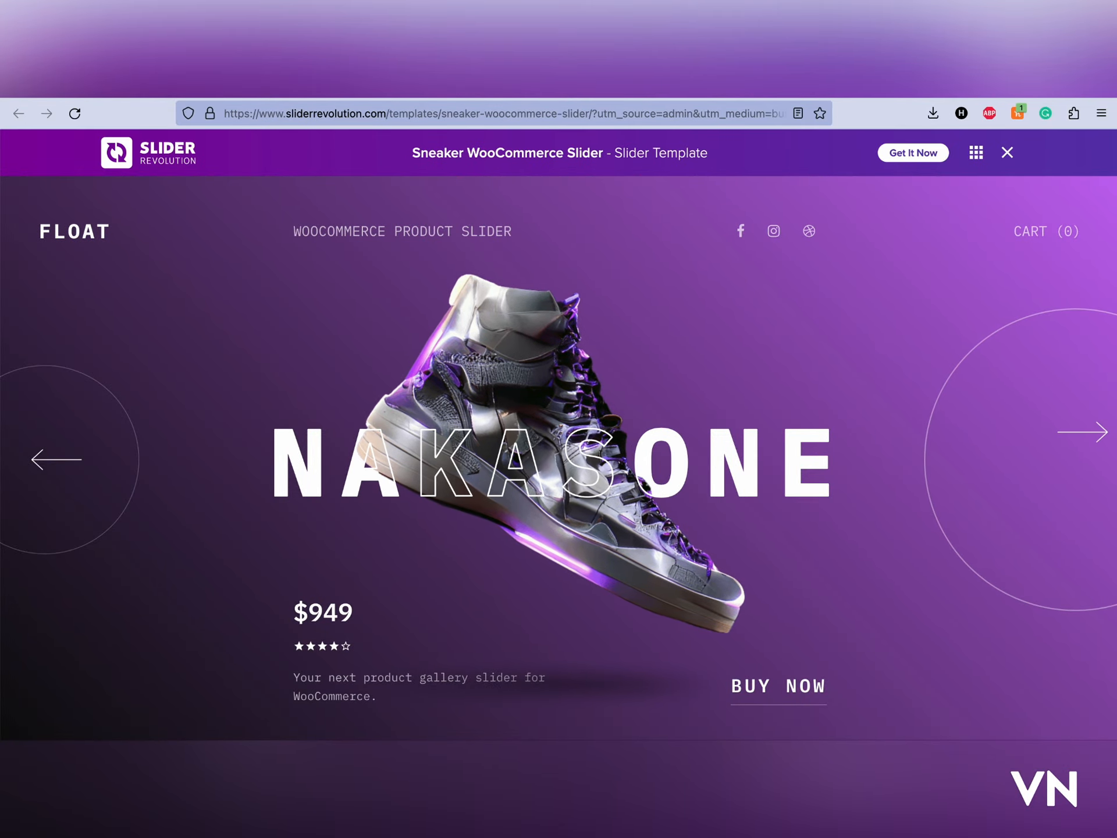
pyautogui.click(1065, 448)
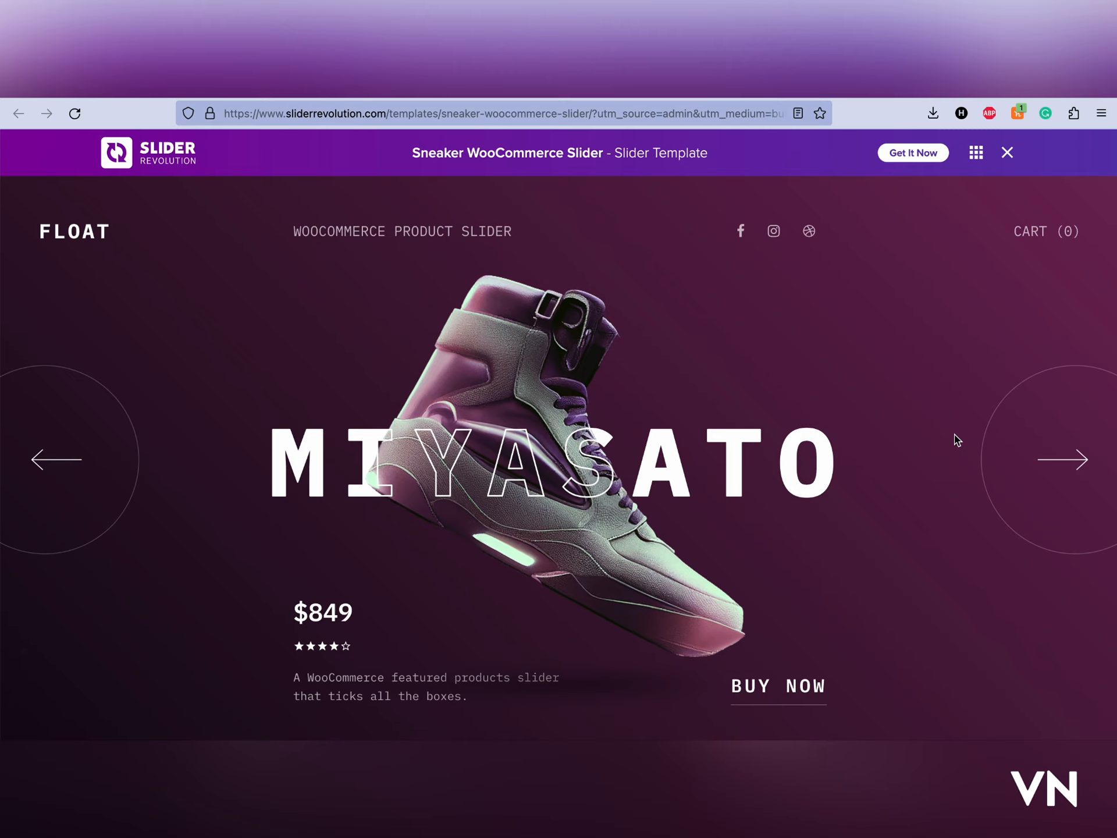
pyautogui.click(1027, 441)
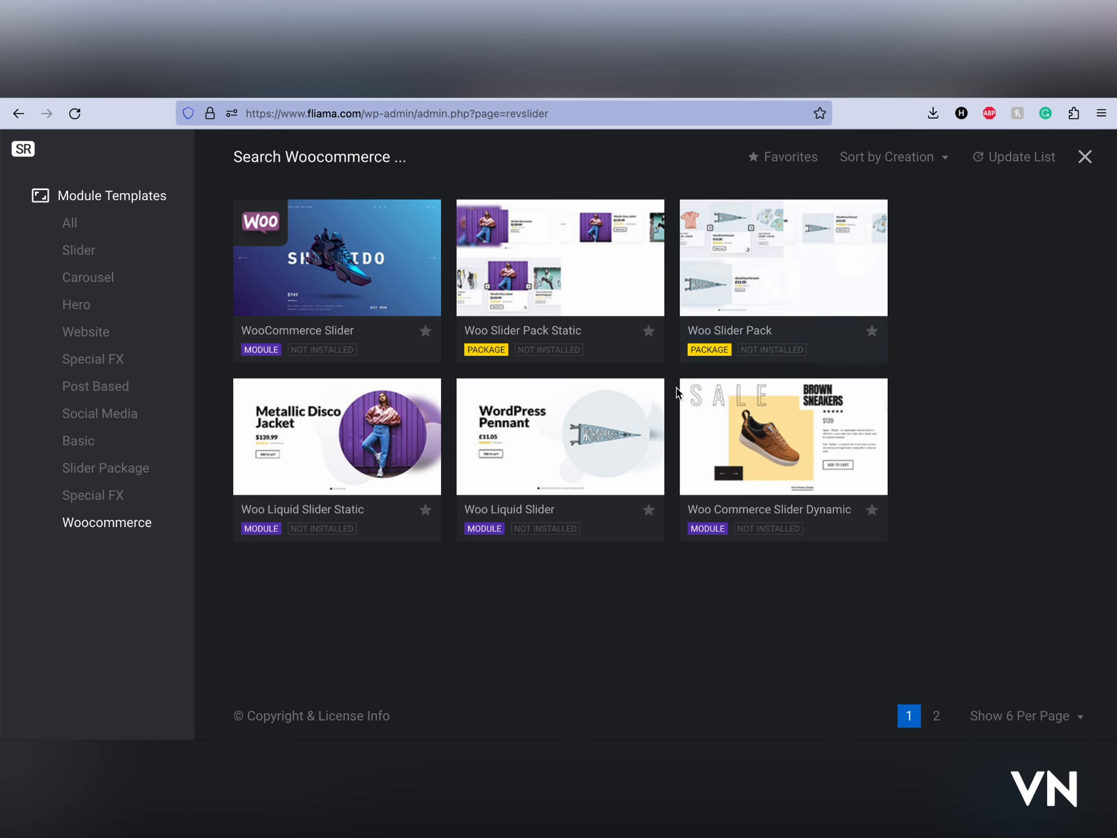
# Step: Preview the Woo Commerce Slider Dynamic template and step through its shoe product slides
pyautogui.click(759, 438)
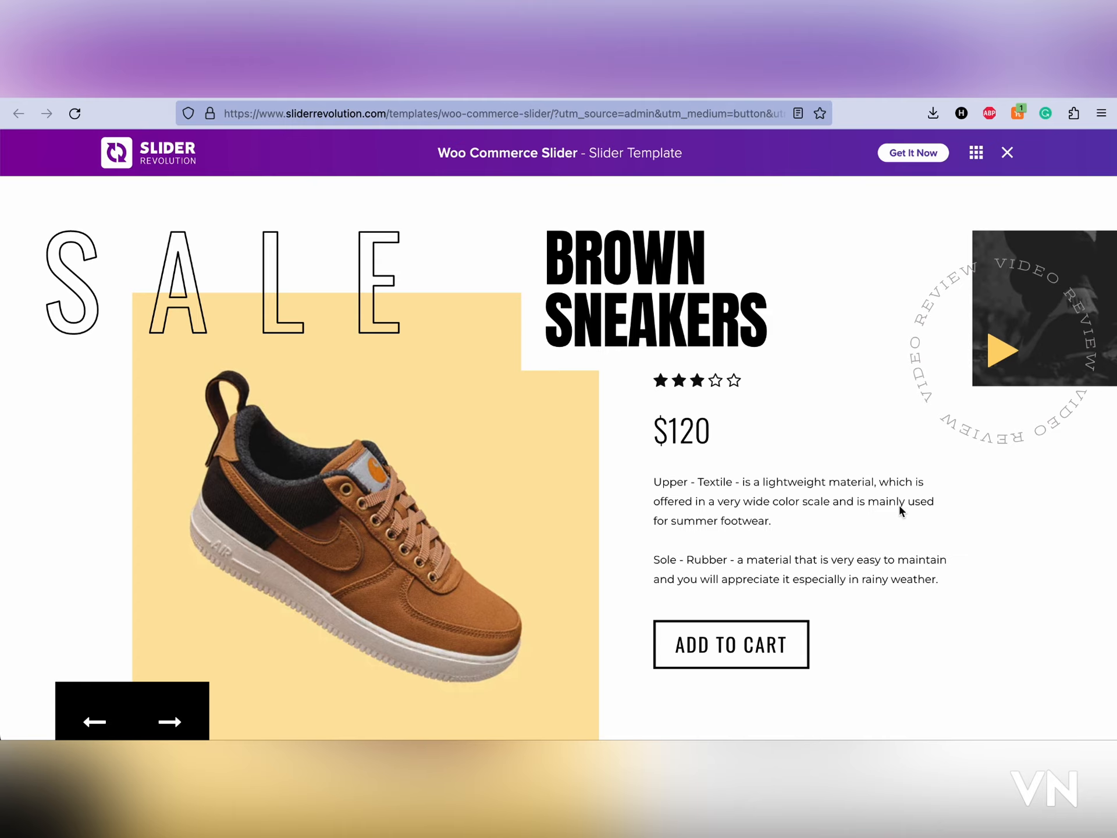
pyautogui.click(182, 712)
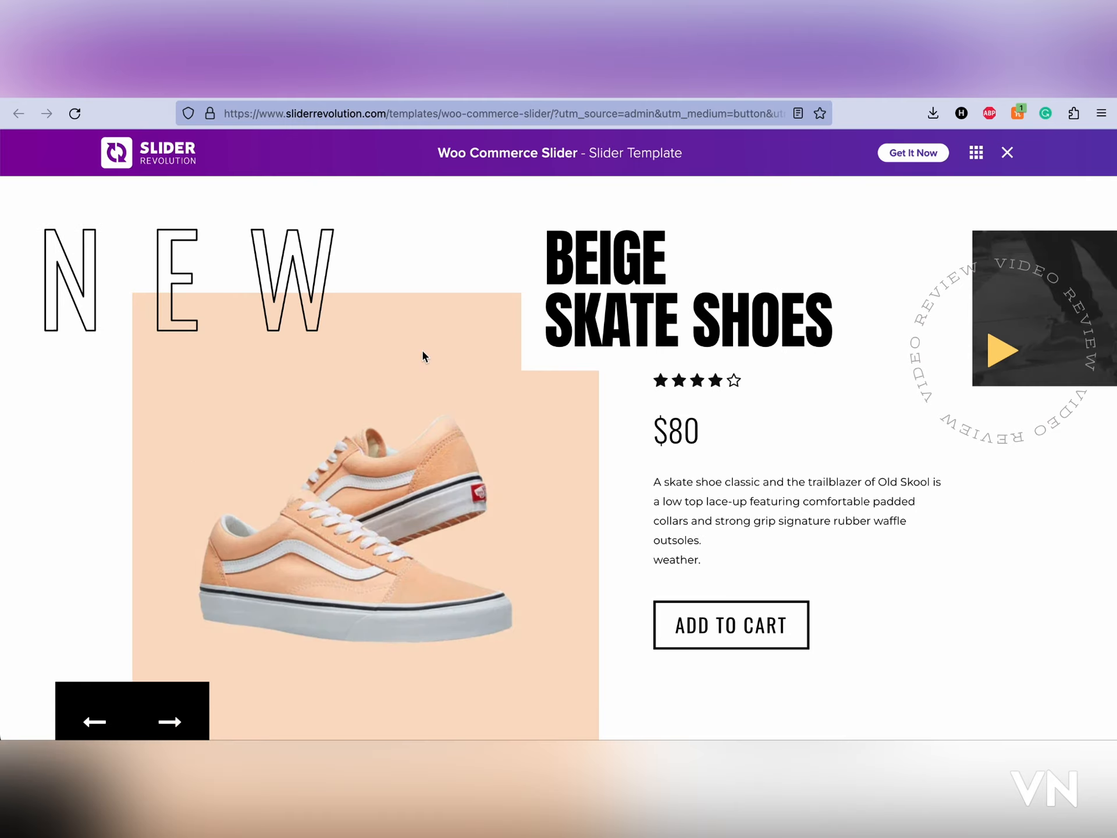
pyautogui.click(177, 718)
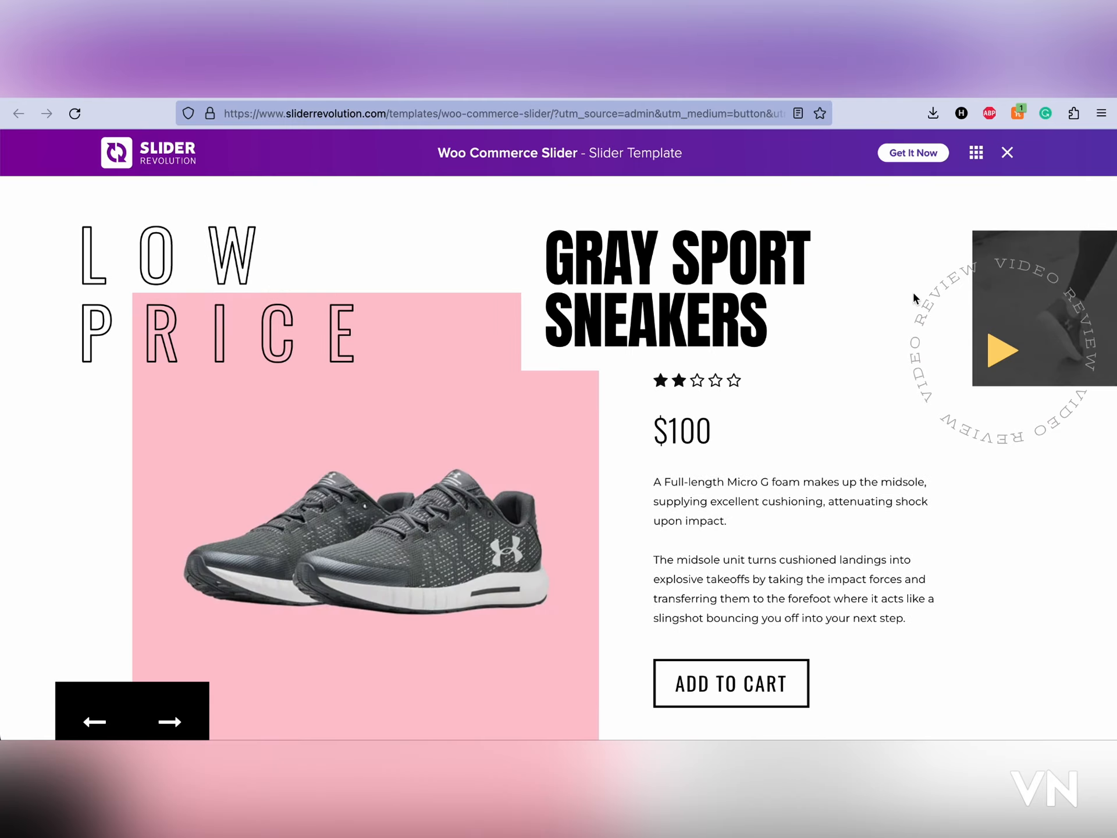
pyautogui.click(181, 715)
pyautogui.click(182, 715)
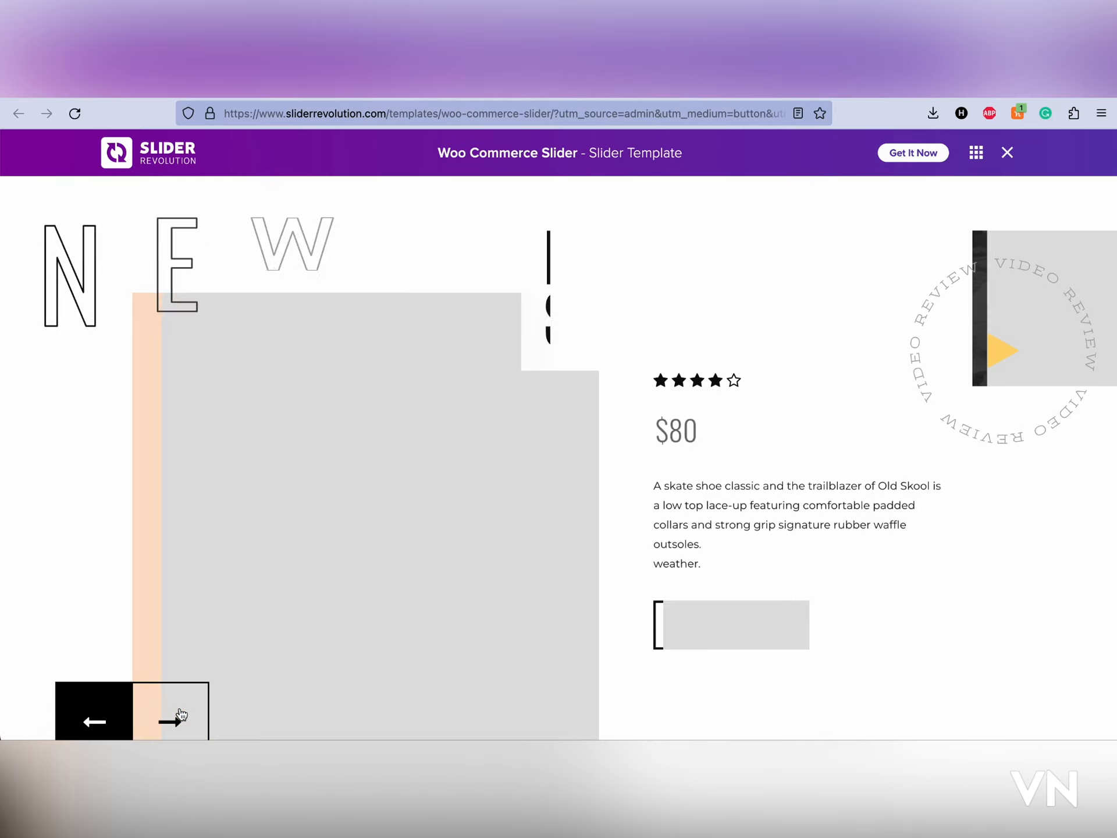
pyautogui.click(182, 715)
pyautogui.click(182, 715)
pyautogui.click(182, 714)
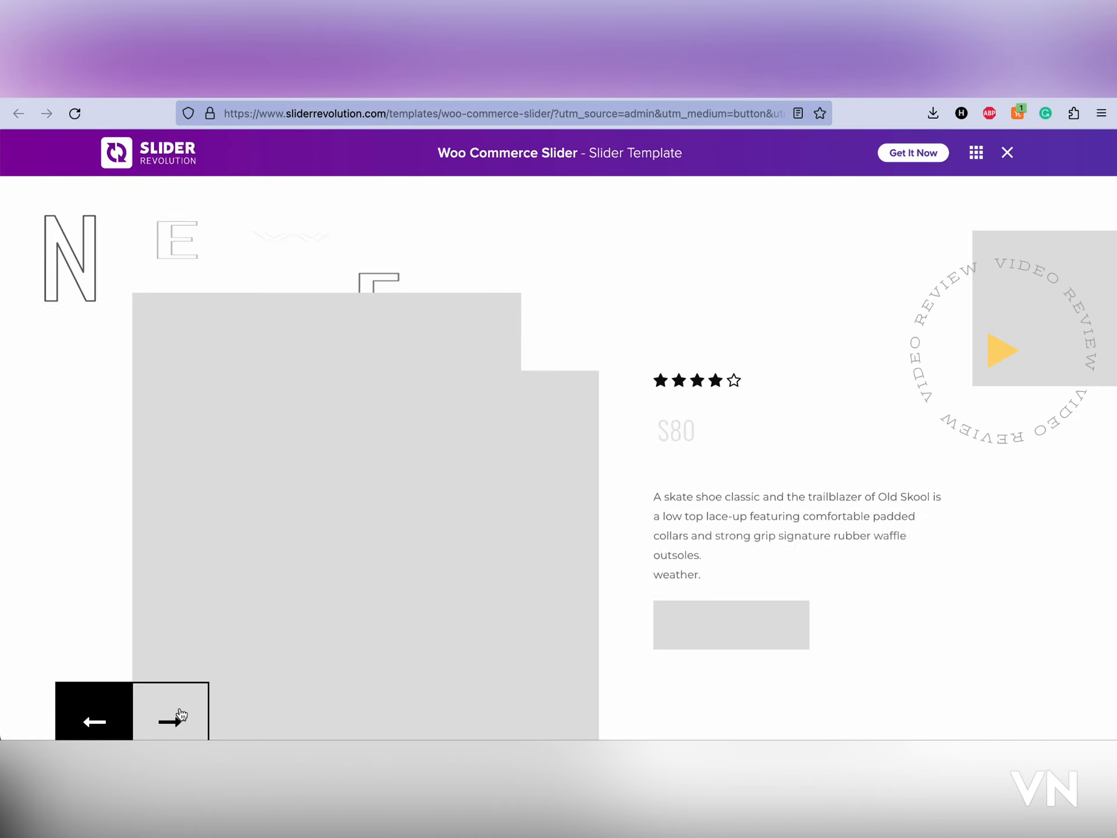
pyautogui.click(191, 707)
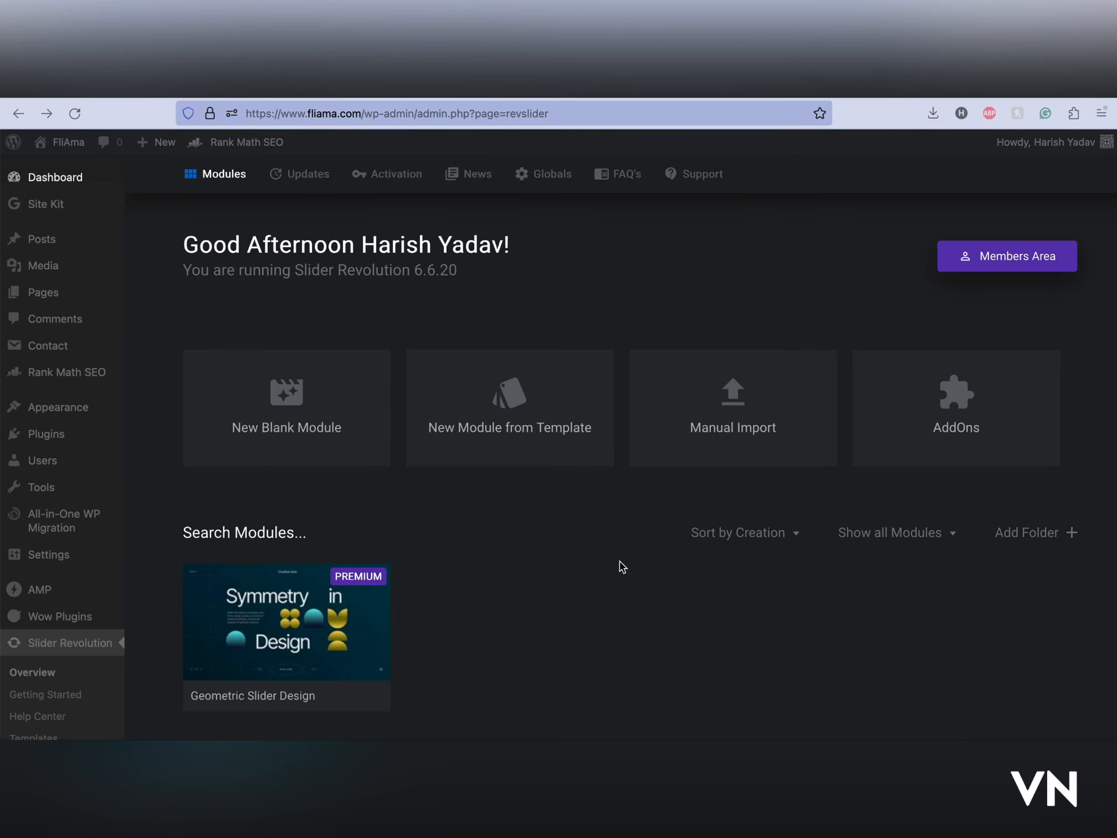
# Step: Try to check the Slider Revolution add-ons for updates and close the add-on library
pyautogui.scroll(-4, 421, 309)
pyautogui.scroll(4, 420, 309)
pyautogui.scroll(-3, 421, 308)
pyautogui.click(966, 259)
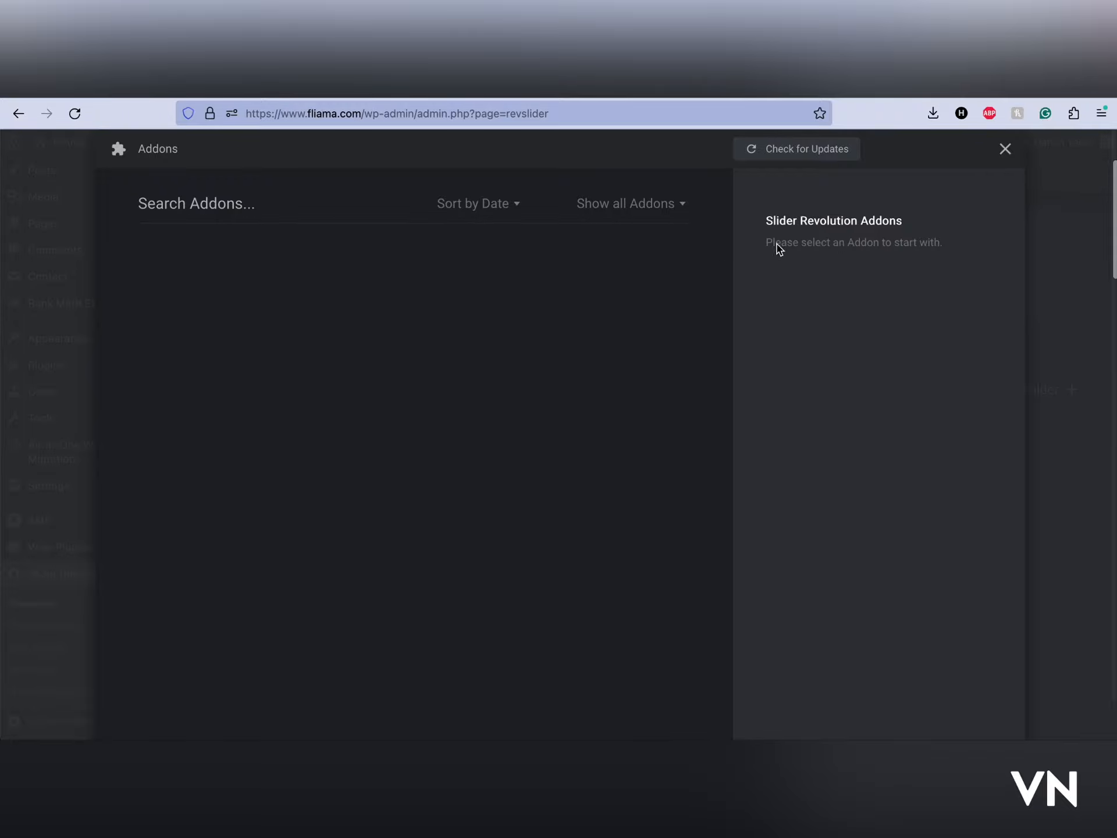
pyautogui.click(842, 151)
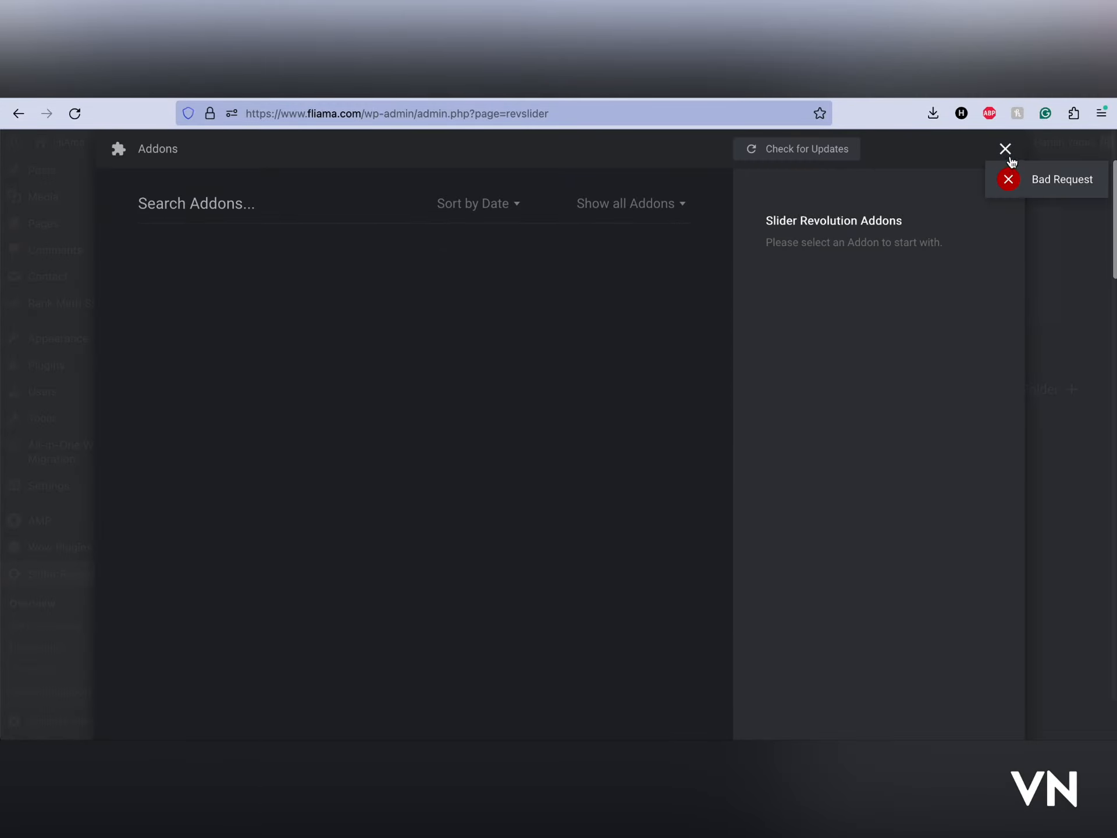
pyautogui.click(1005, 149)
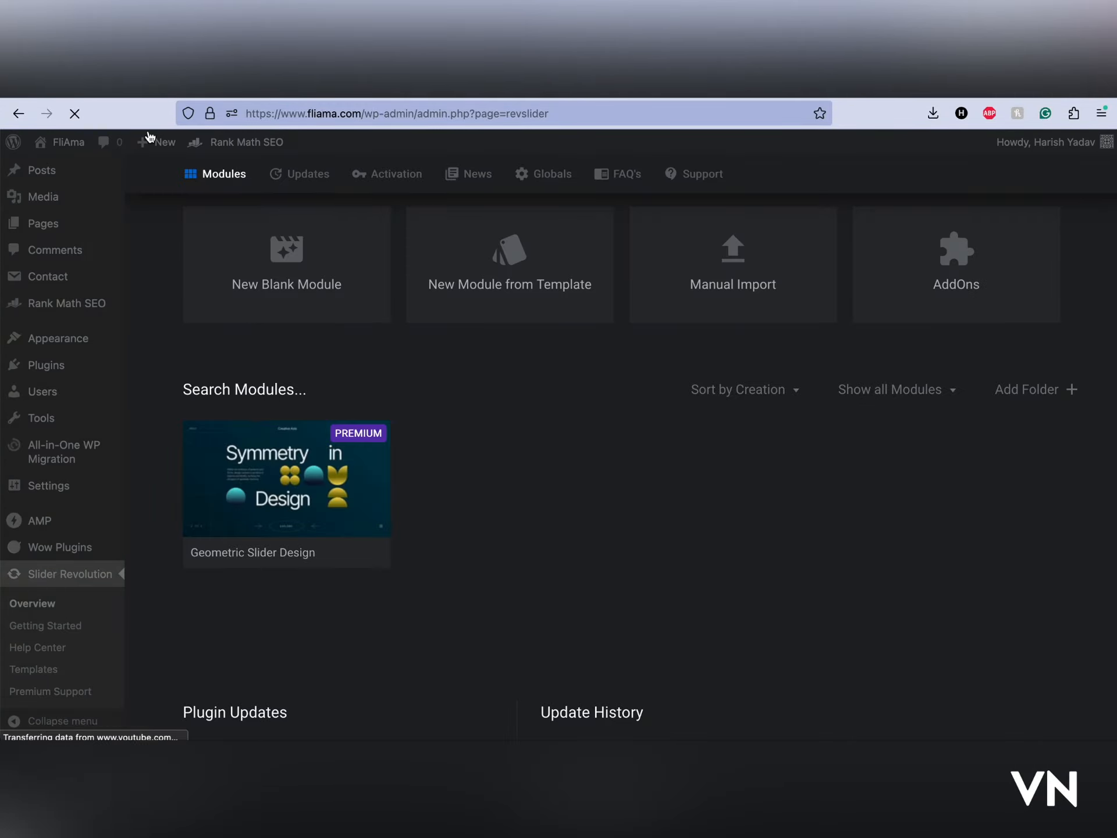
# Step: Open the add-on library again and look through the whole list of available add-ons
pyautogui.click(956, 256)
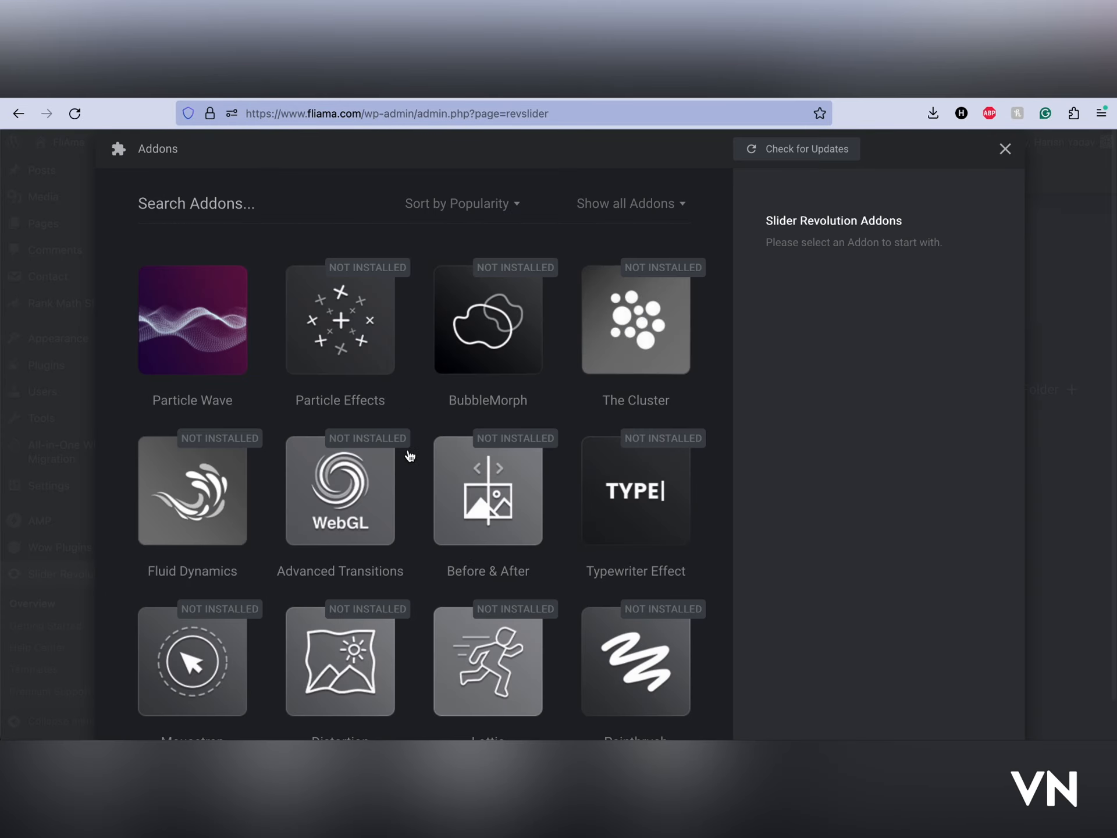
pyautogui.scroll(-3, 410, 455)
pyautogui.scroll(-5, 418, 457)
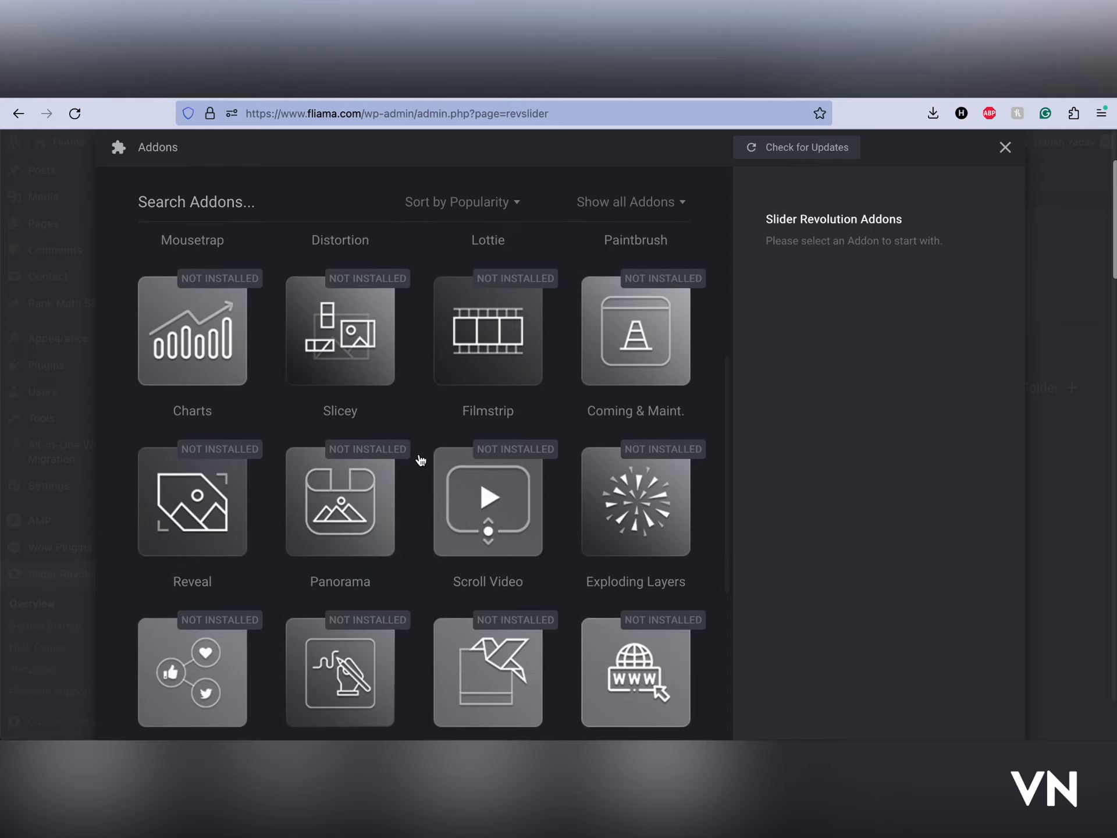
pyautogui.scroll(-3, 277, 522)
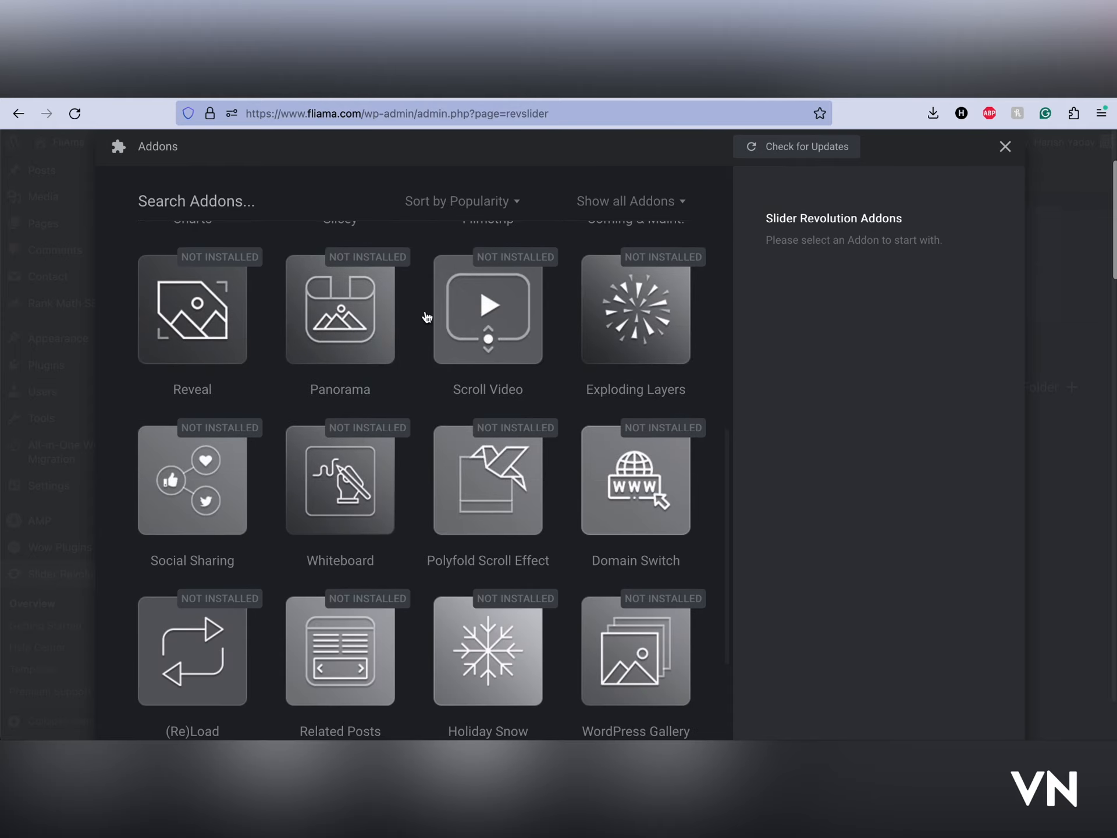
pyautogui.scroll(-5, 386, 498)
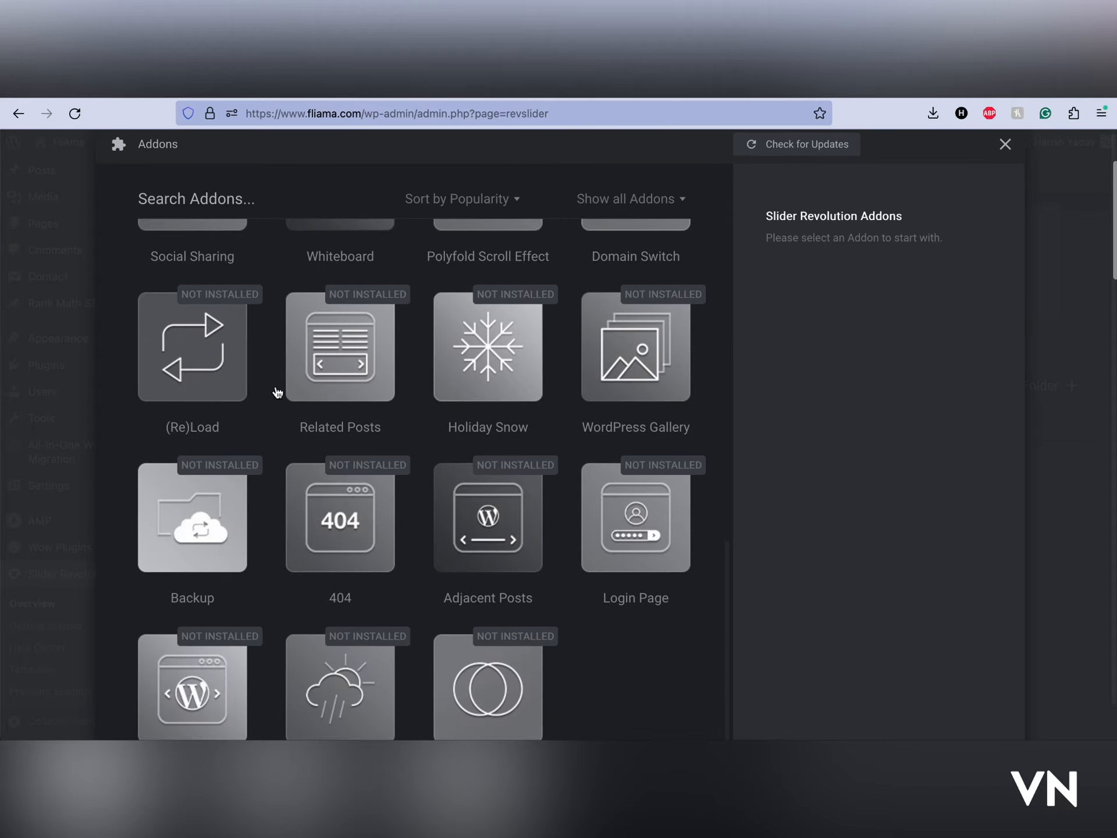
pyautogui.scroll(-2, 277, 392)
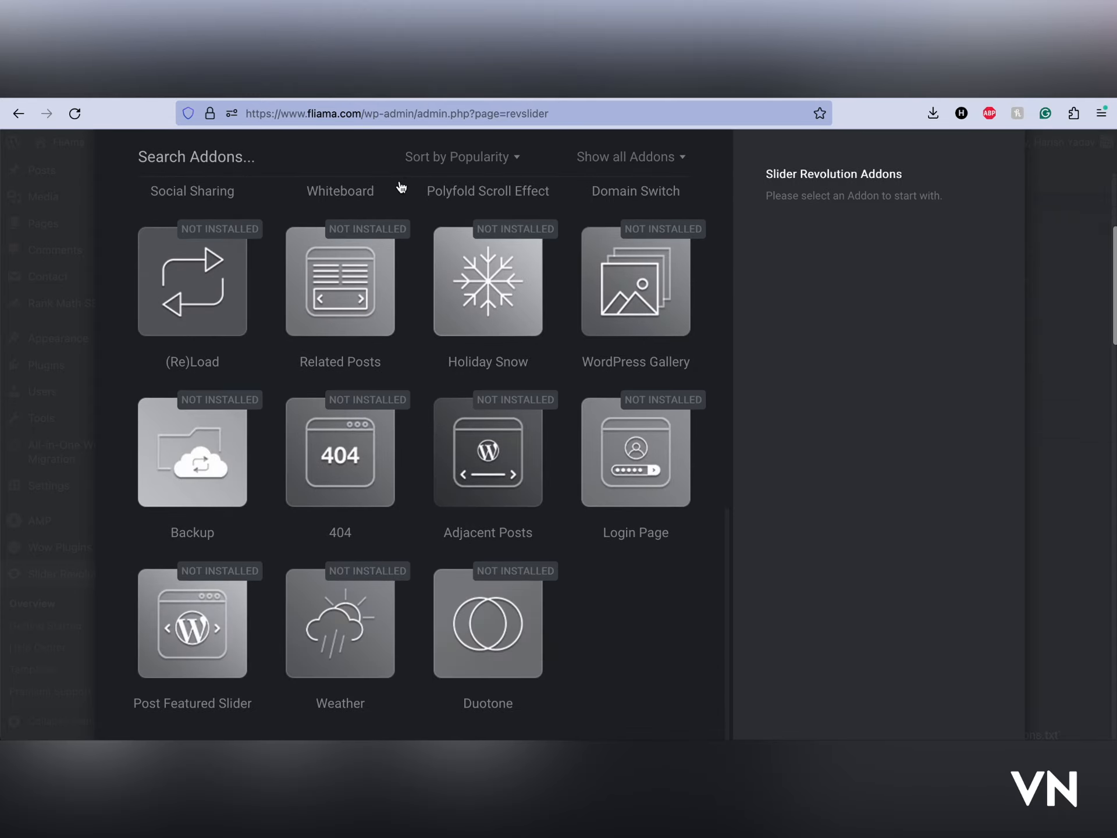
pyautogui.scroll(15, 394, 364)
pyautogui.scroll(-1, 331, 531)
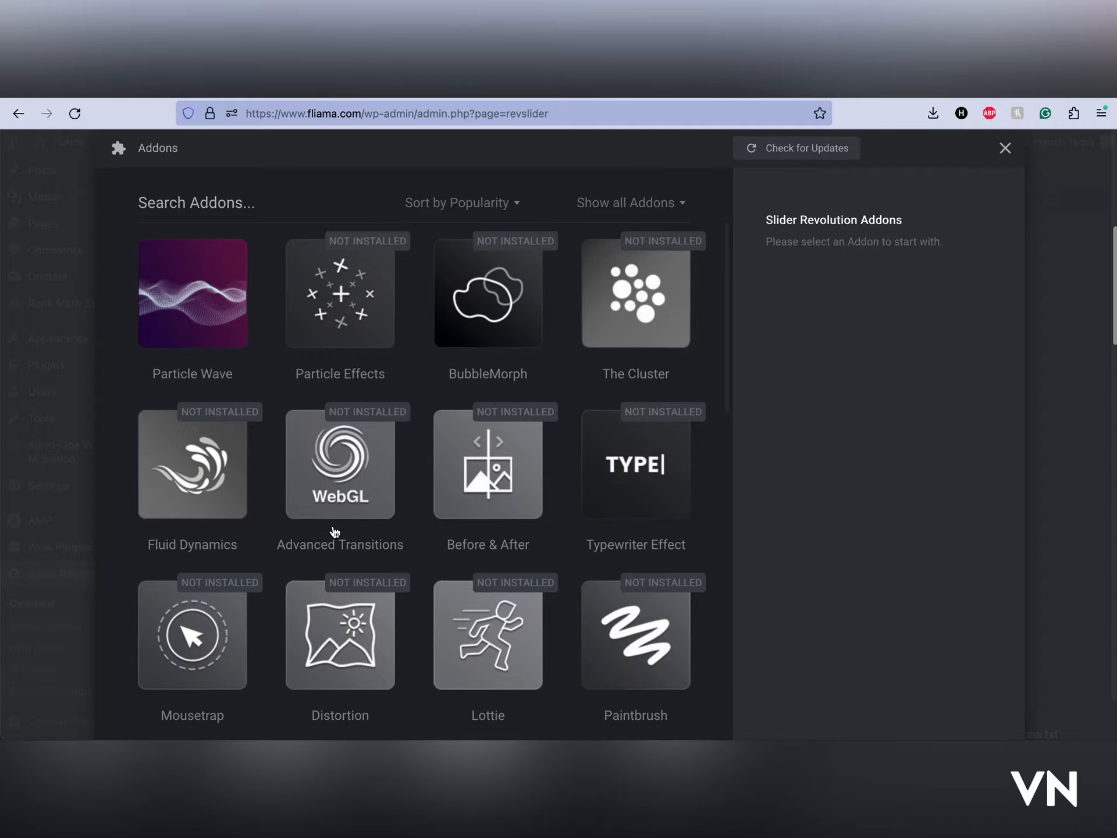
# Step: Install and activate the Fluid Dynamics add-on, and close the add-on library
pyautogui.click(200, 475)
pyautogui.click(821, 293)
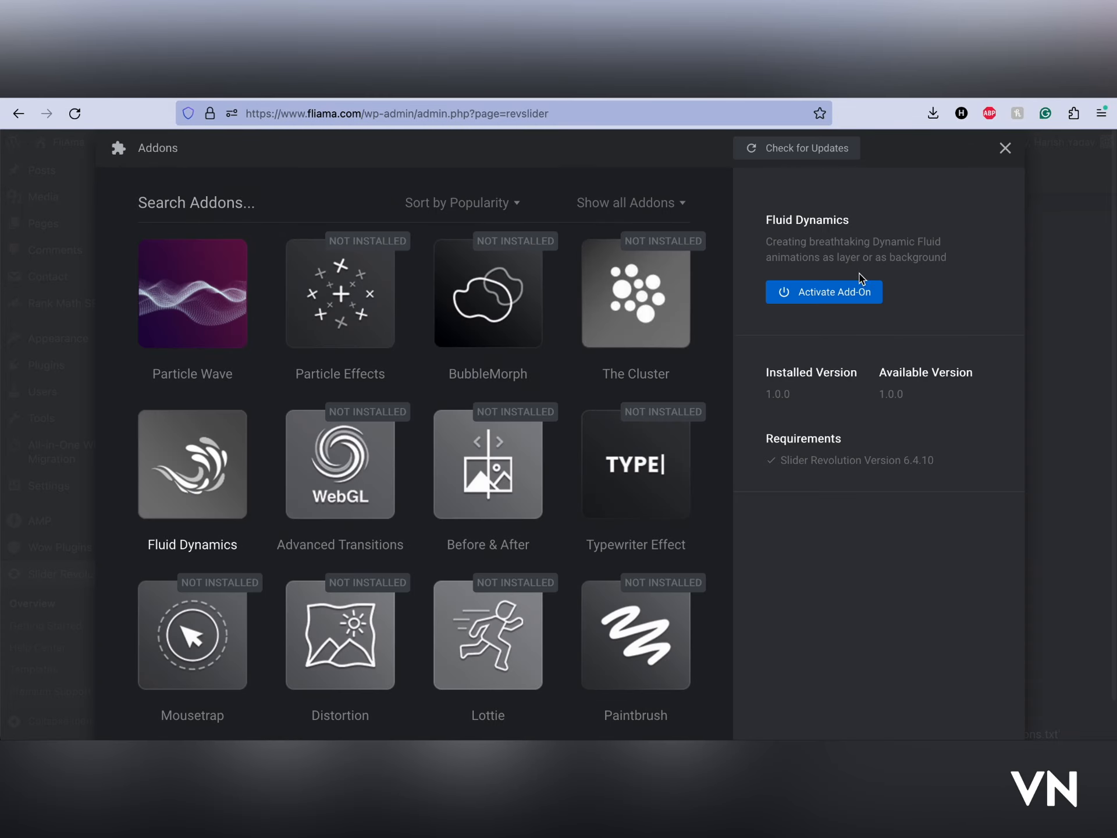
pyautogui.click(855, 291)
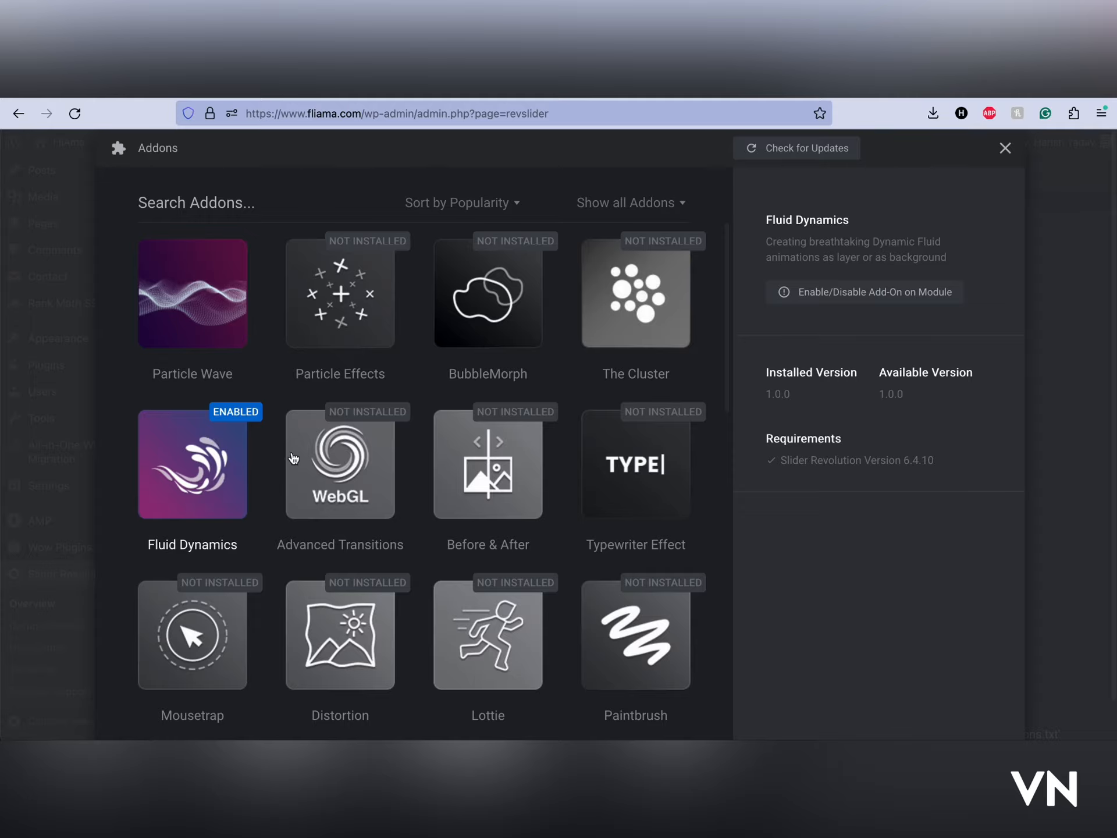
pyautogui.click(1005, 149)
# Step: Create a new blank module, quit the Module Creation Guide and dismiss its reopening hint
pyautogui.scroll(8, 409, 366)
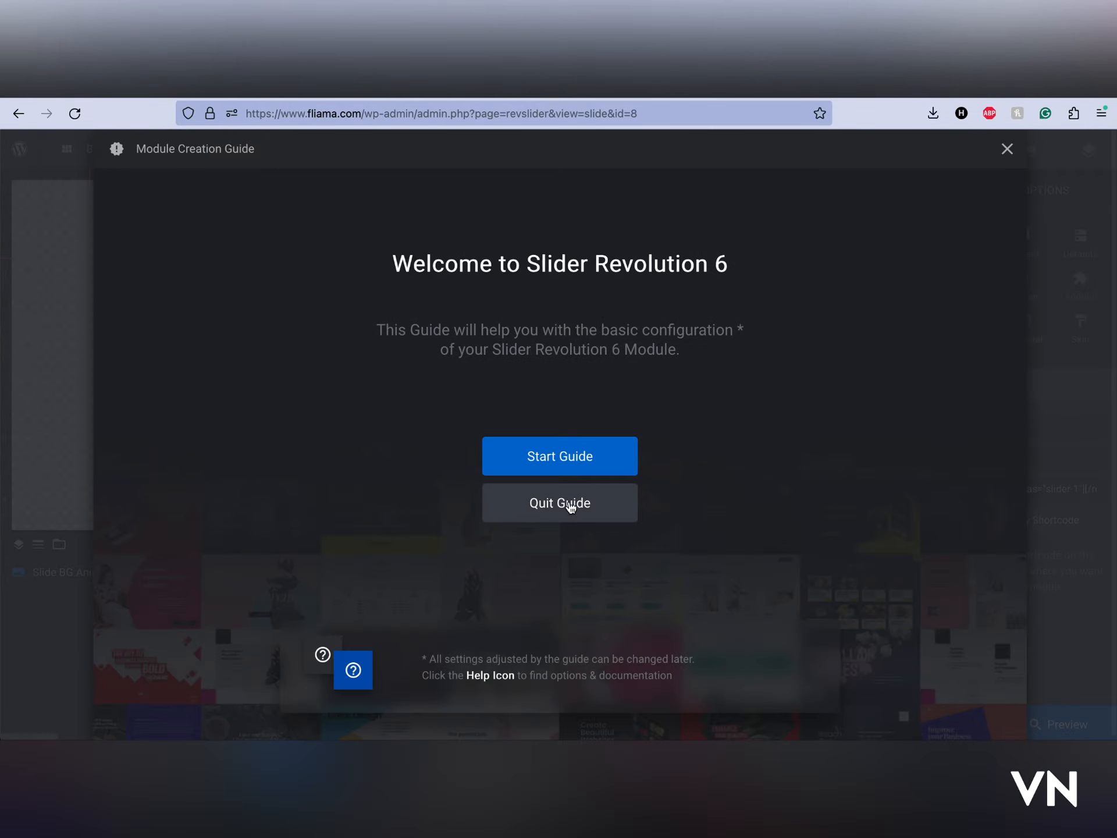
pyautogui.click(569, 505)
pyautogui.click(1007, 170)
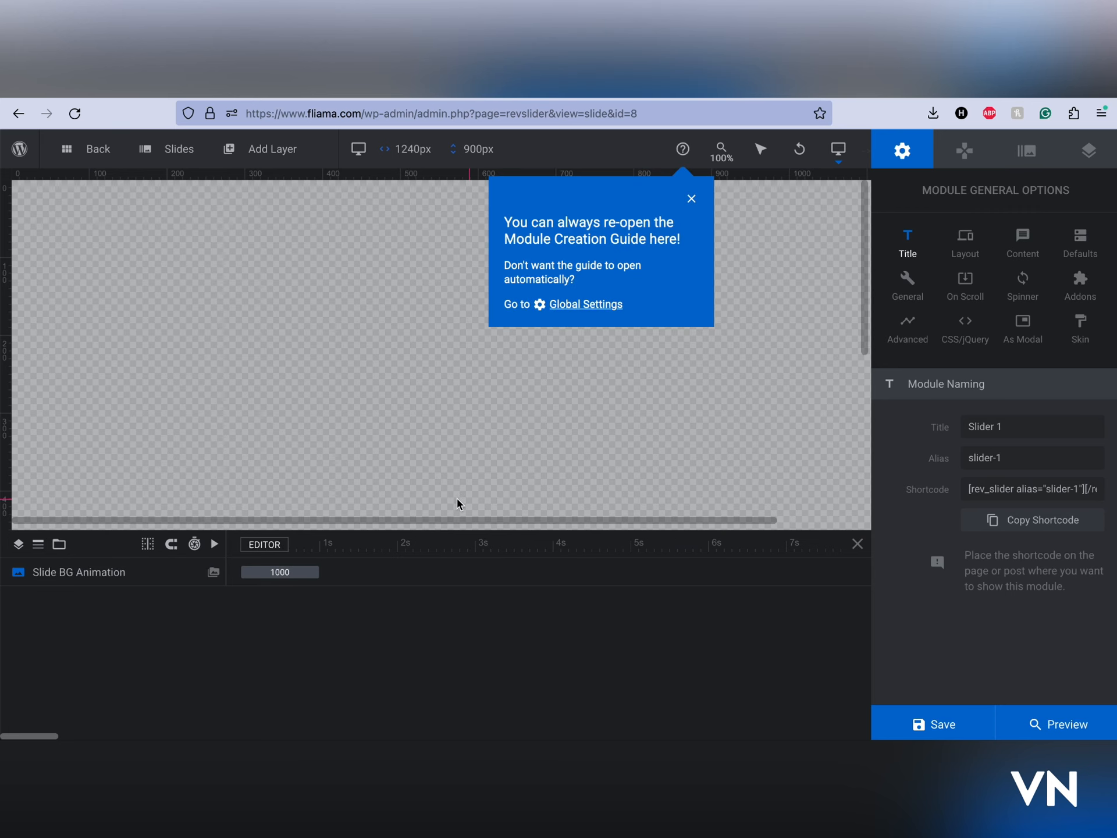
pyautogui.click(692, 199)
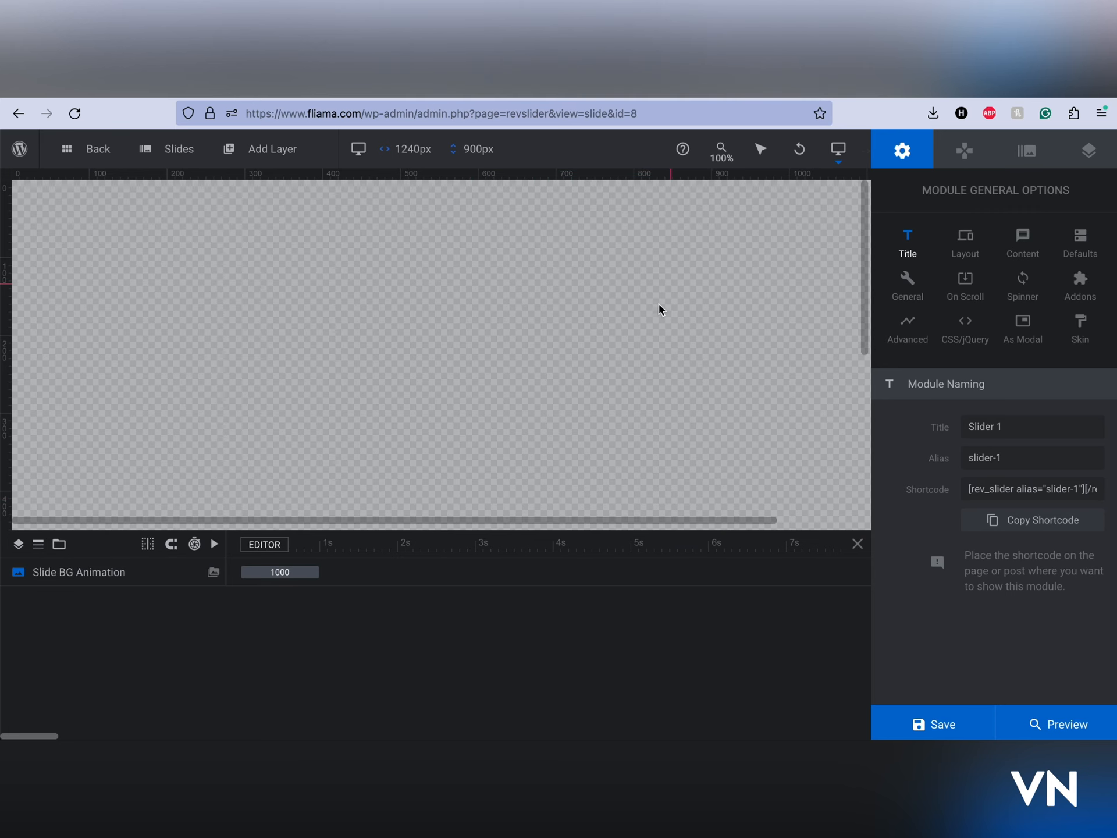
# Step: Enable the Fluid Dynamics add-on for the new blank module
pyautogui.click(1080, 281)
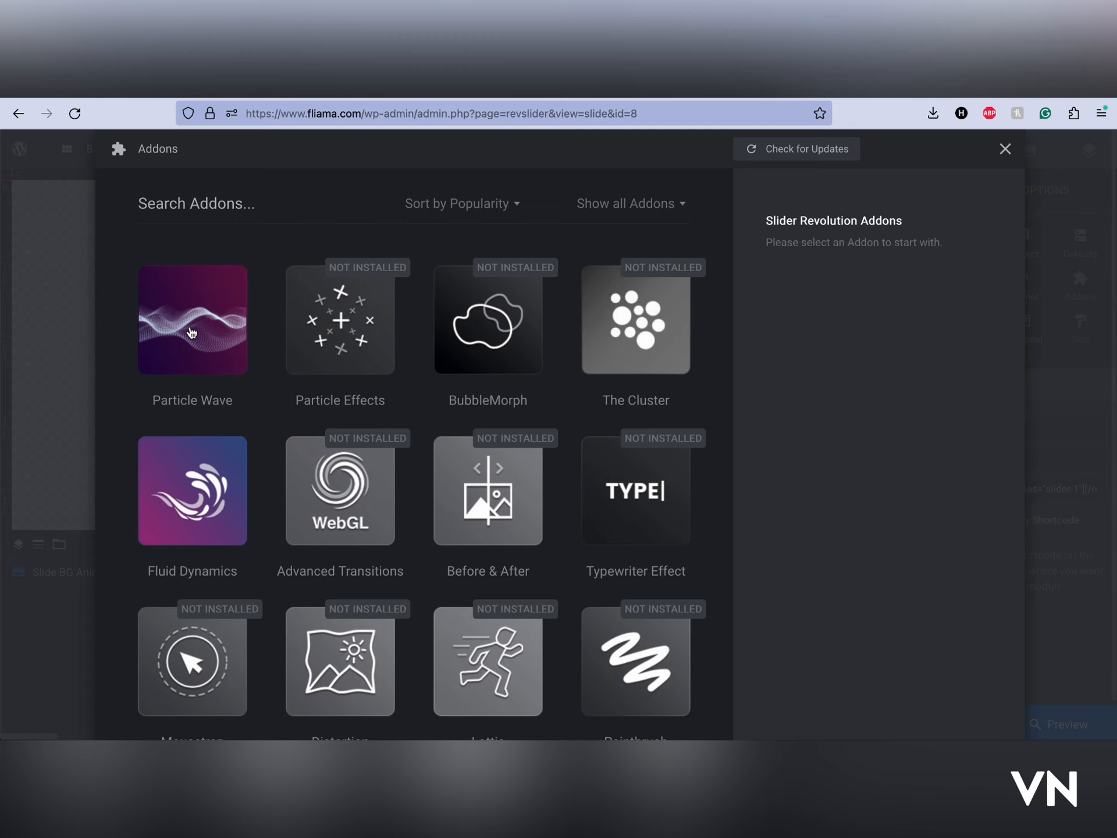
pyautogui.click(192, 333)
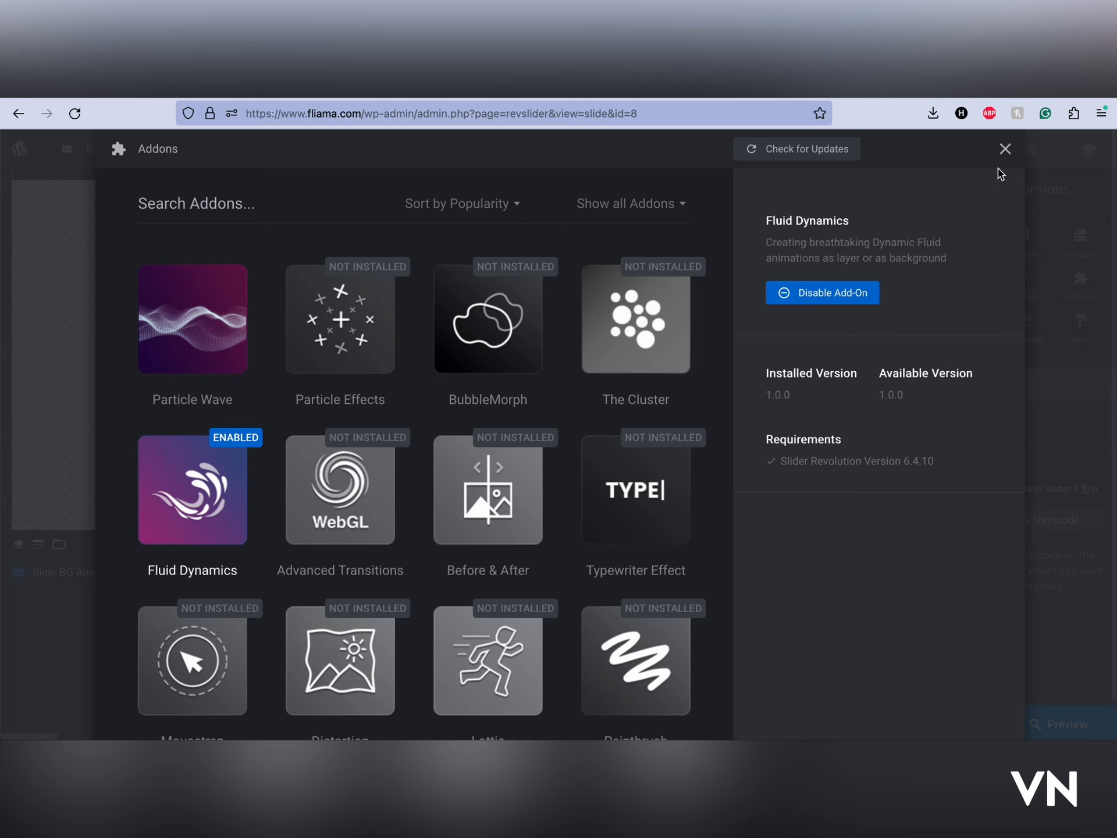
pyautogui.click(1005, 150)
# Step: Add the Zoom Out Map font icon as a layer and move it slightly inward from the slide's upper-left corner
pyautogui.click(264, 150)
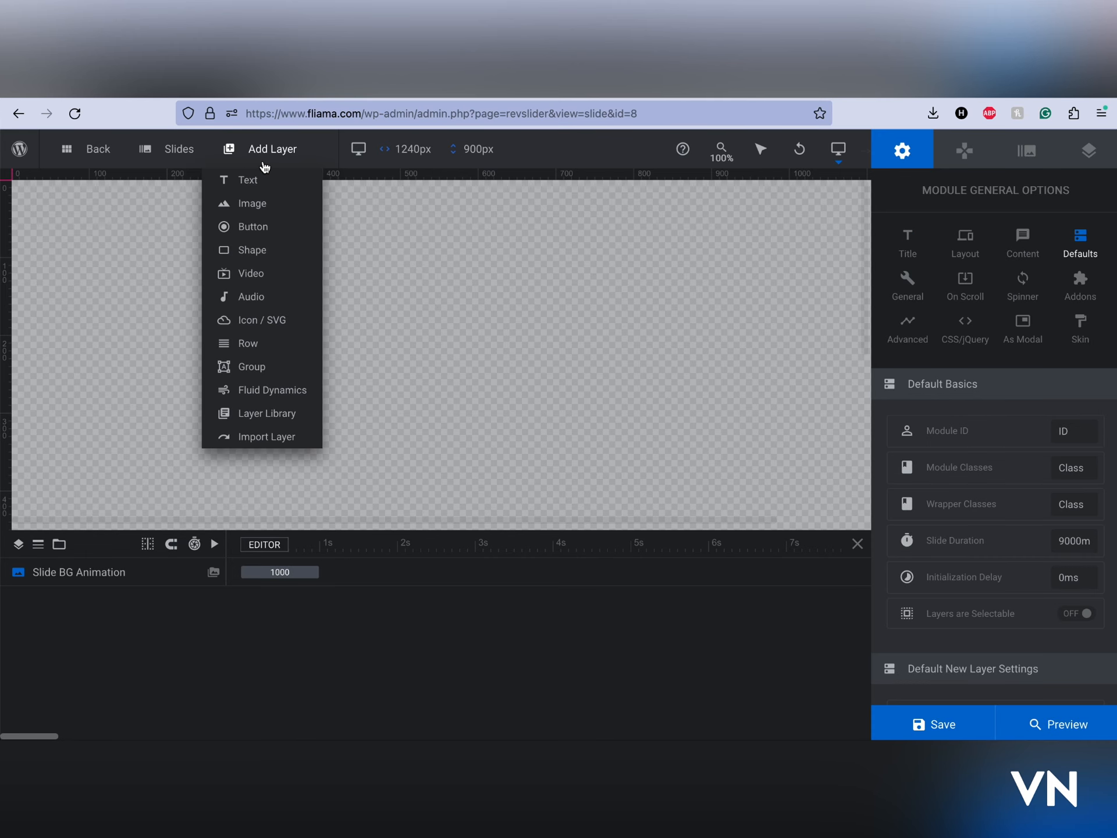
pyautogui.moveTo(264, 185)
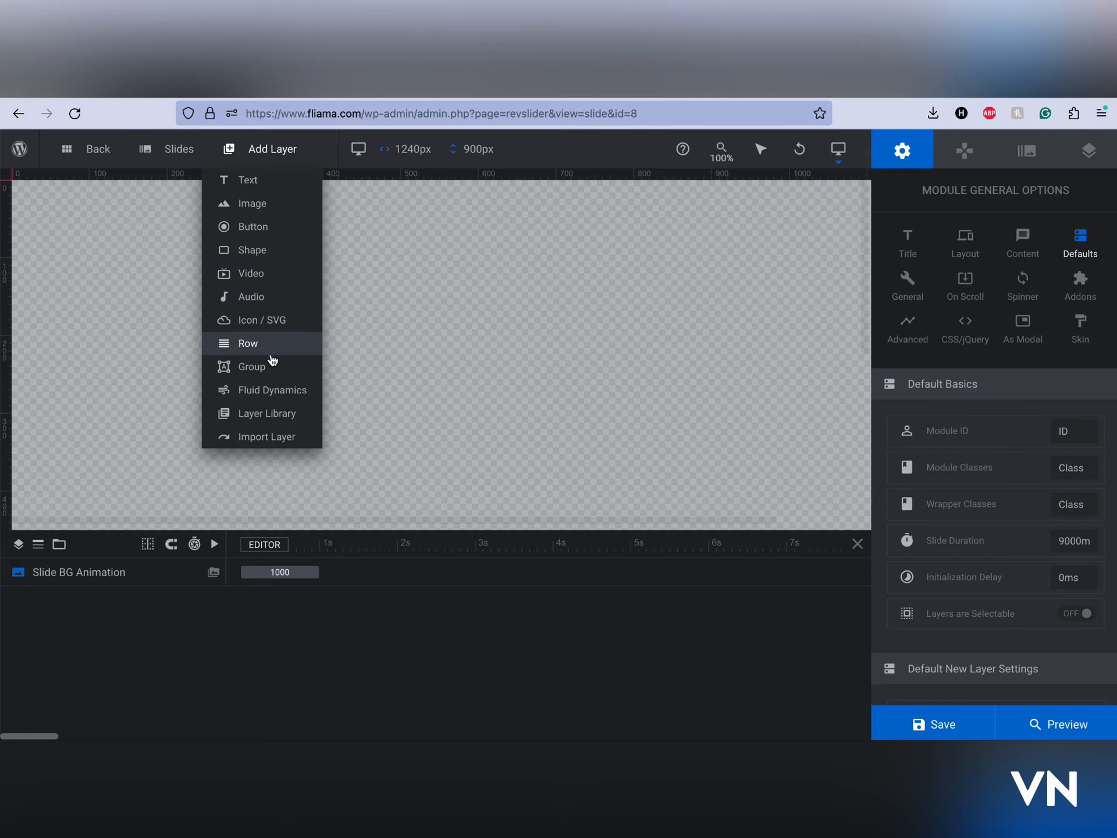
pyautogui.click(285, 321)
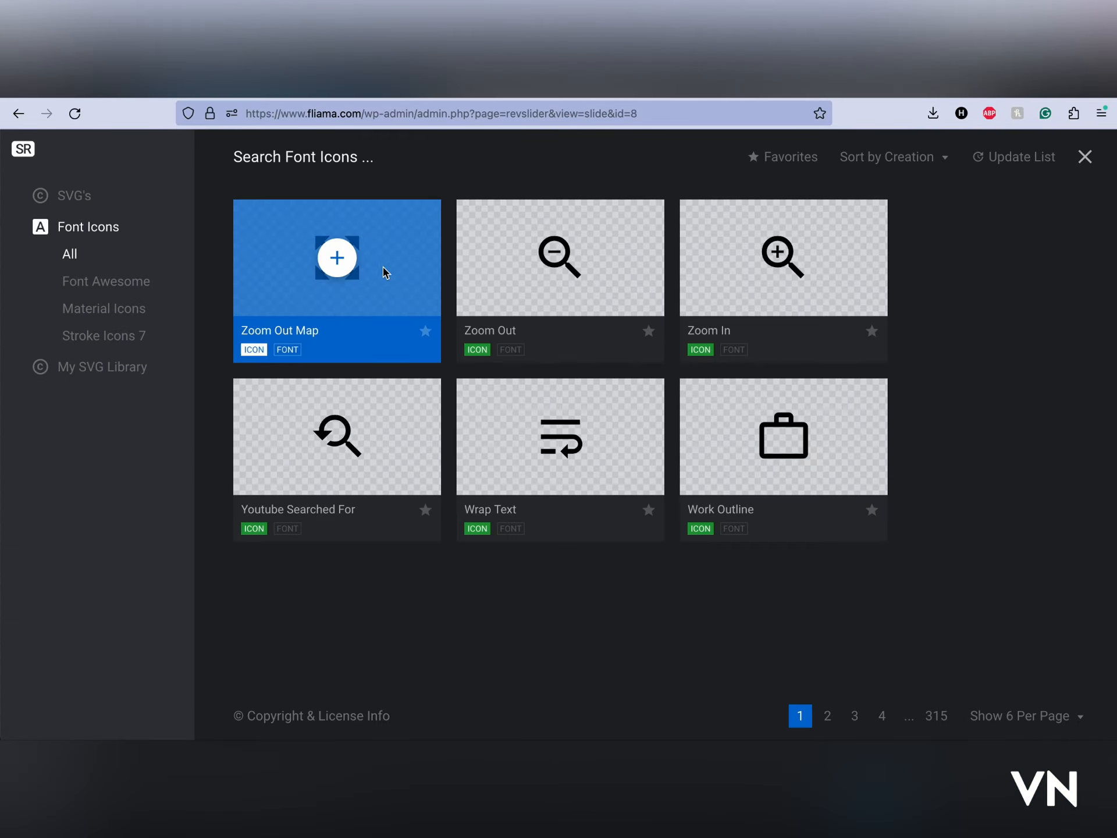
pyautogui.click(336, 256)
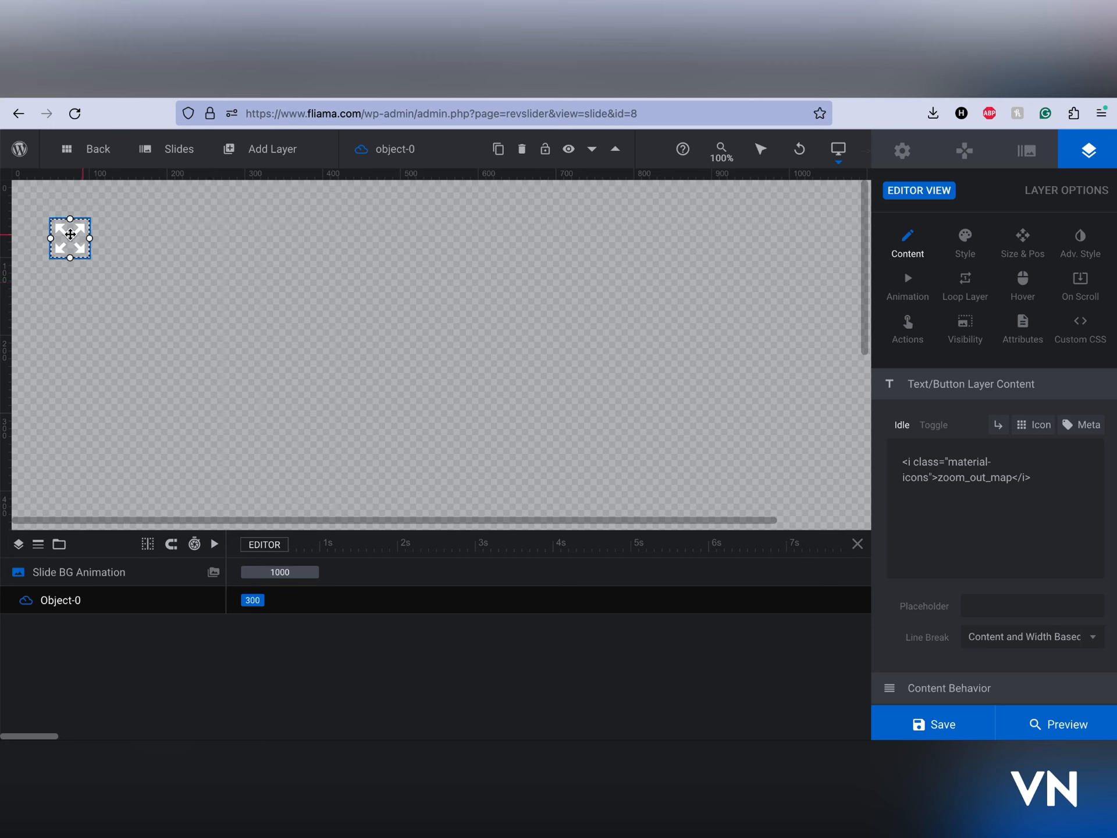
pyautogui.moveTo(70, 235); pyautogui.dragTo(142, 245)
# Step: Add a Fluid Dynamics layer, enlarge it to about 426 × 256 px, and place it around the icon at about X 82, Y 46 px
pyautogui.click(252, 155)
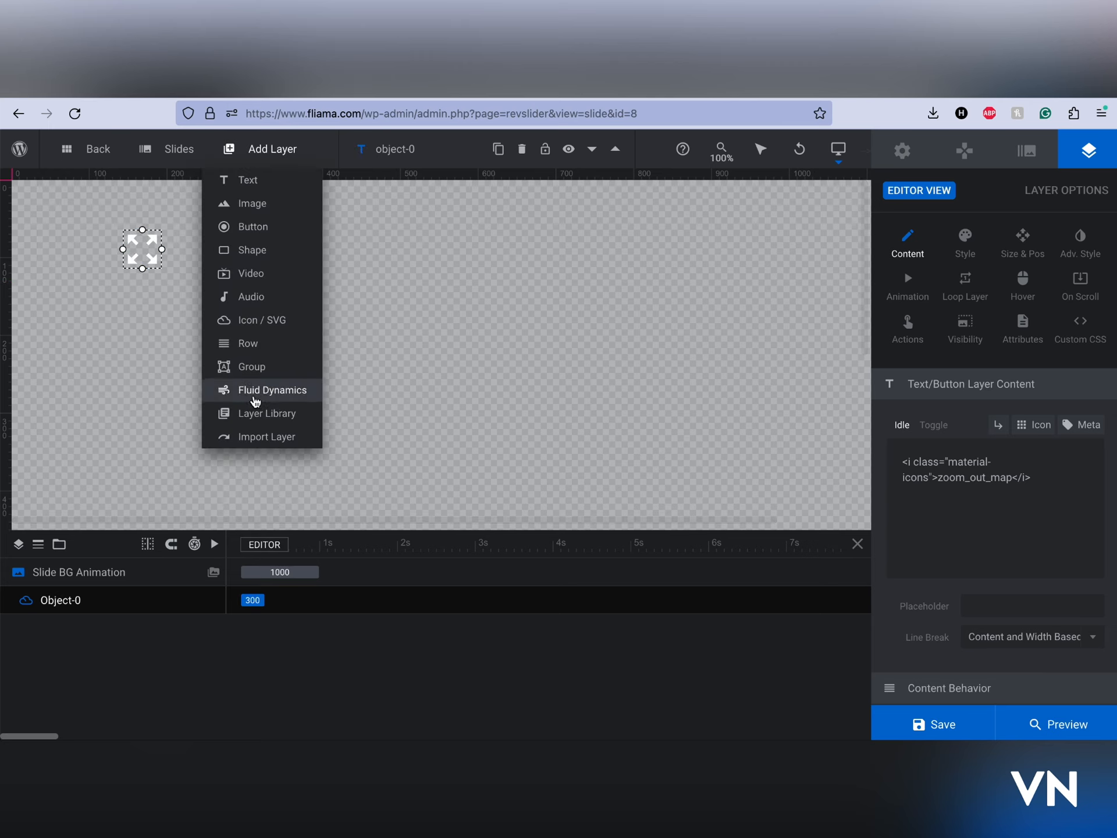
pyautogui.click(256, 397)
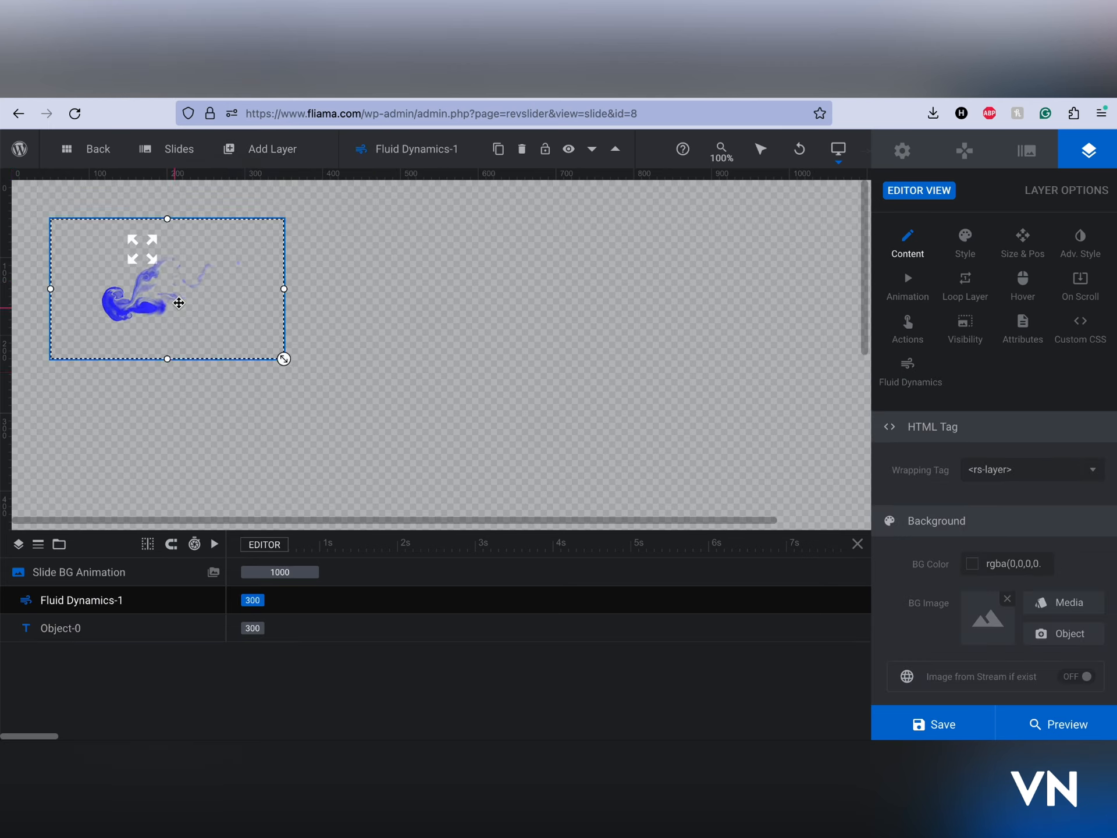
pyautogui.moveTo(196, 297); pyautogui.dragTo(342, 312)
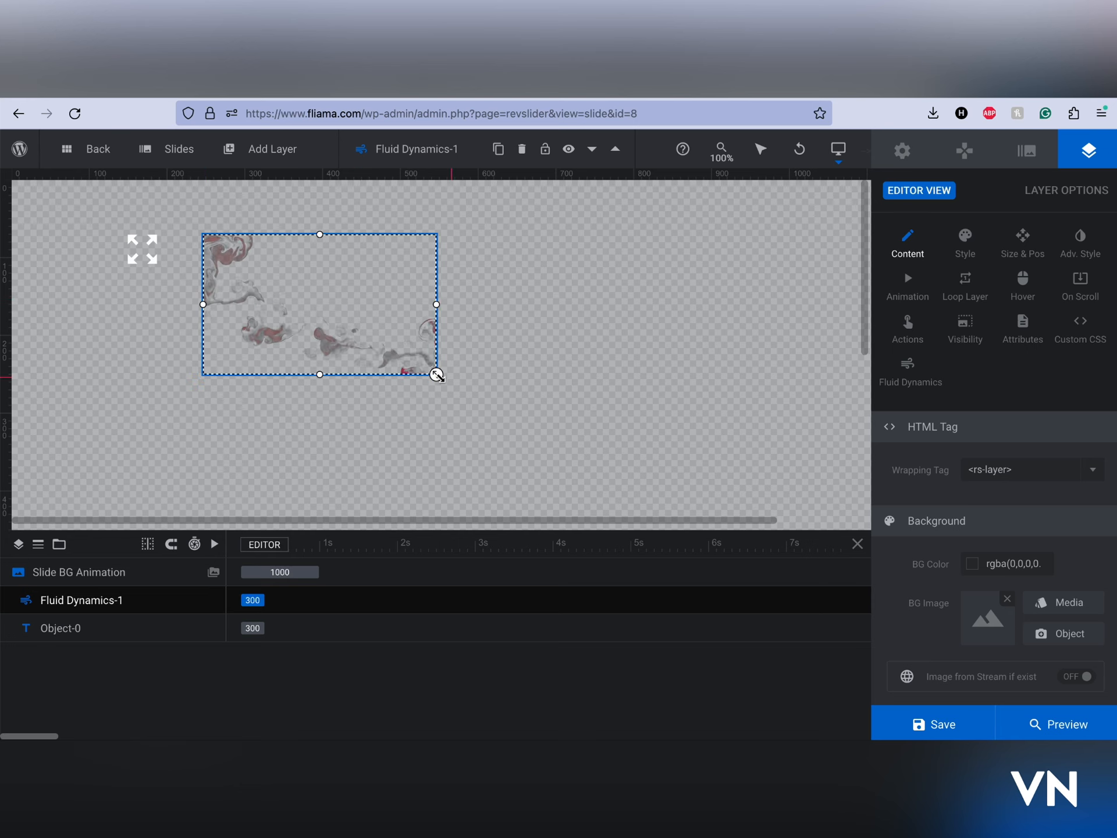
pyautogui.moveTo(436, 374); pyautogui.dragTo(483, 379)
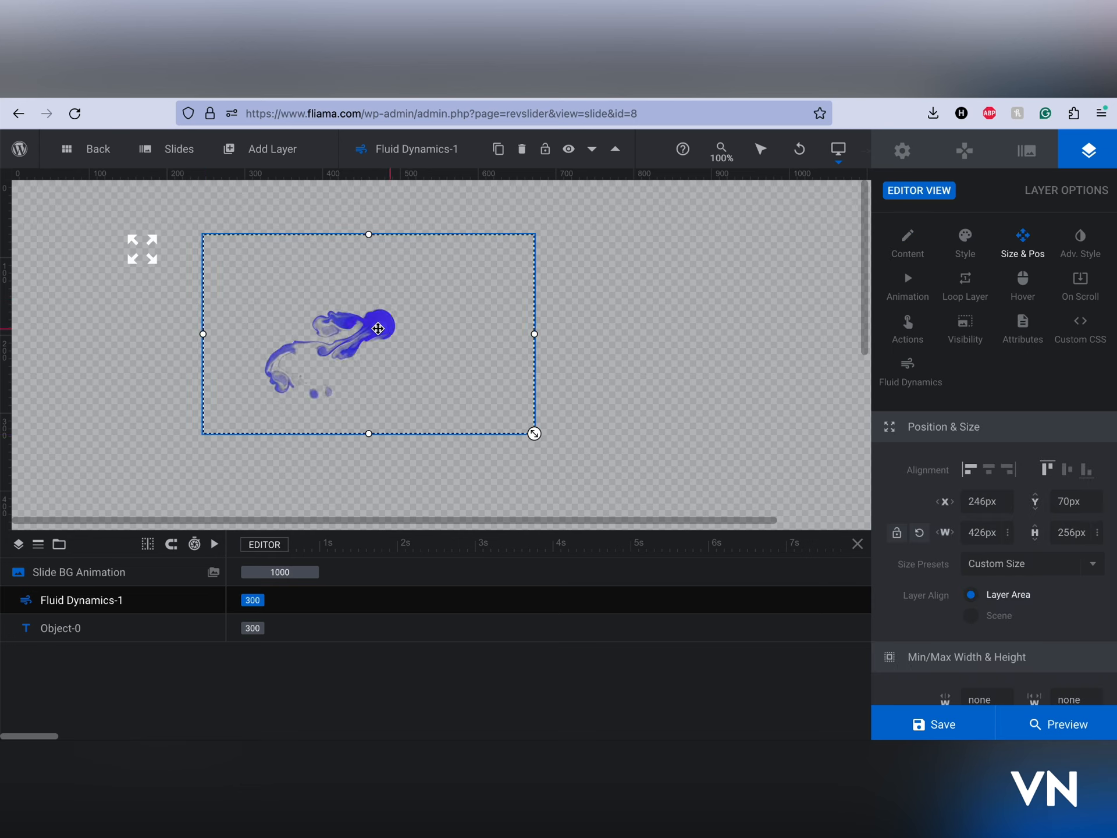
pyautogui.moveTo(374, 324); pyautogui.dragTo(252, 314)
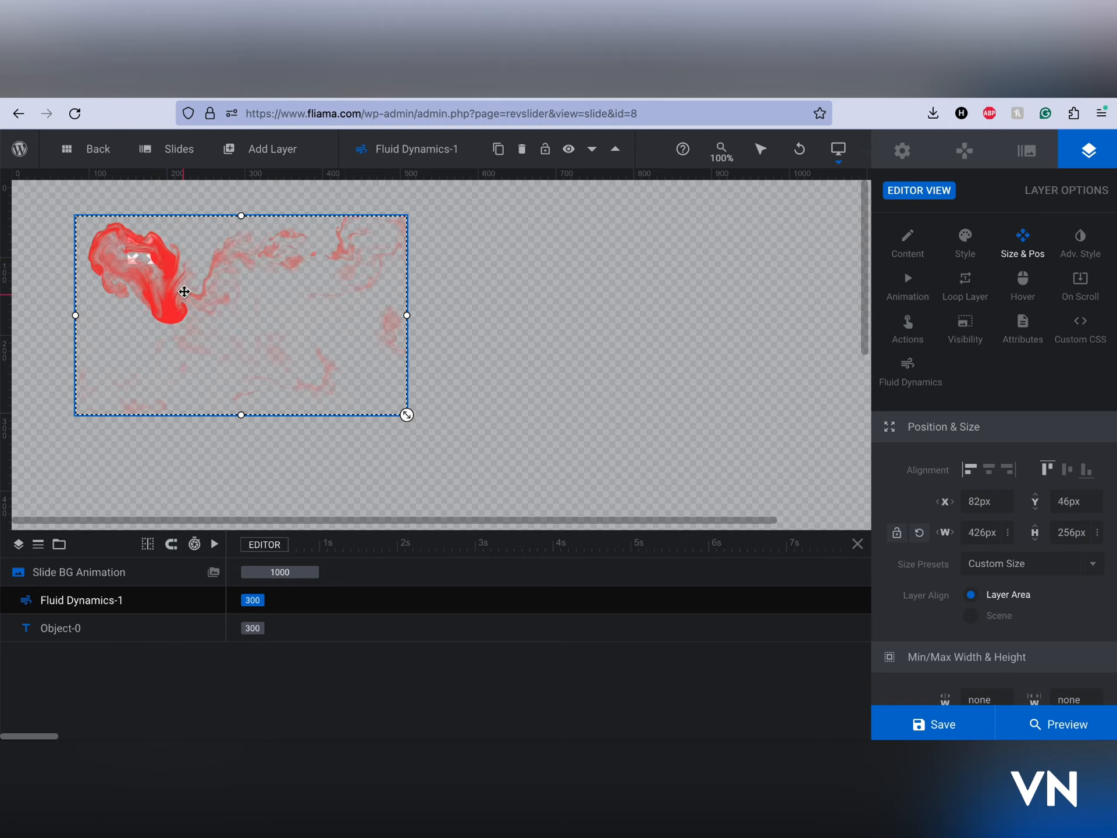
# Step: Add a text layer reading "New Slider Creation" below the icon, at about X 169, Y 120 px
pyautogui.moveTo(272, 149)
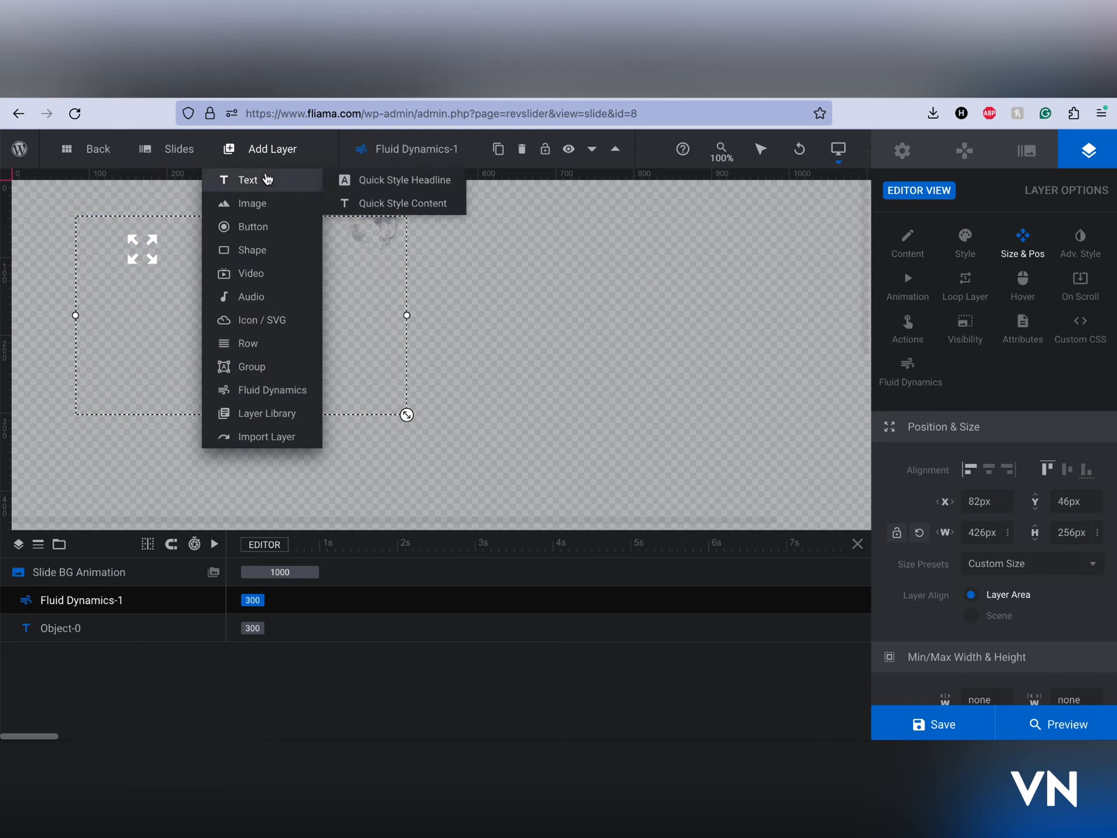
pyautogui.click(278, 179)
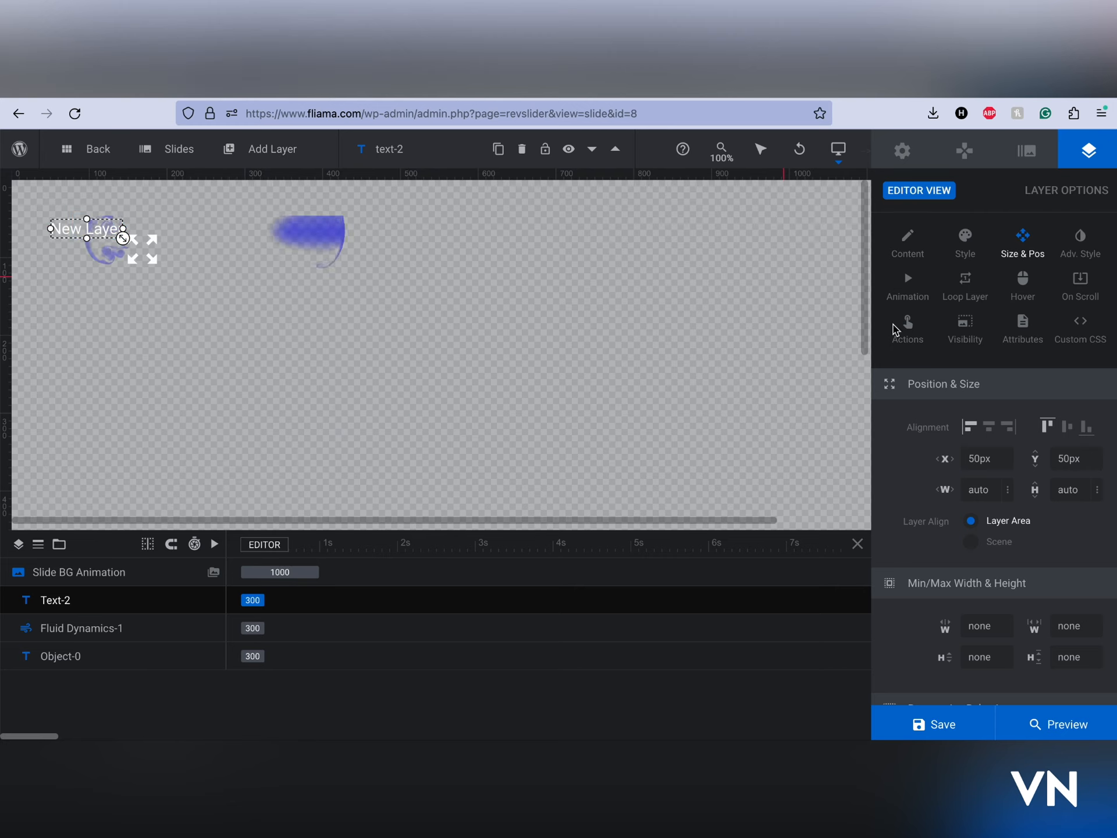
pyautogui.moveTo(73, 228); pyautogui.dragTo(147, 258)
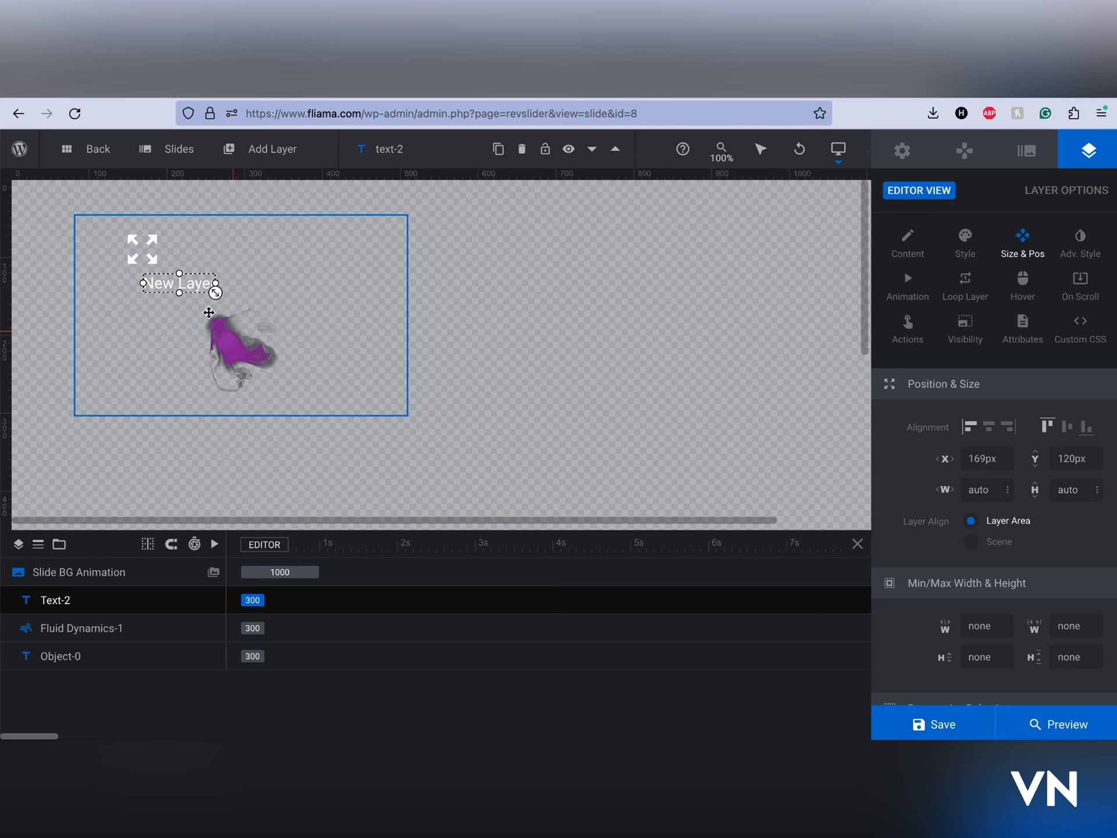
pyautogui.doubleClick(196, 284)
pyautogui.doubleClick(995, 467)
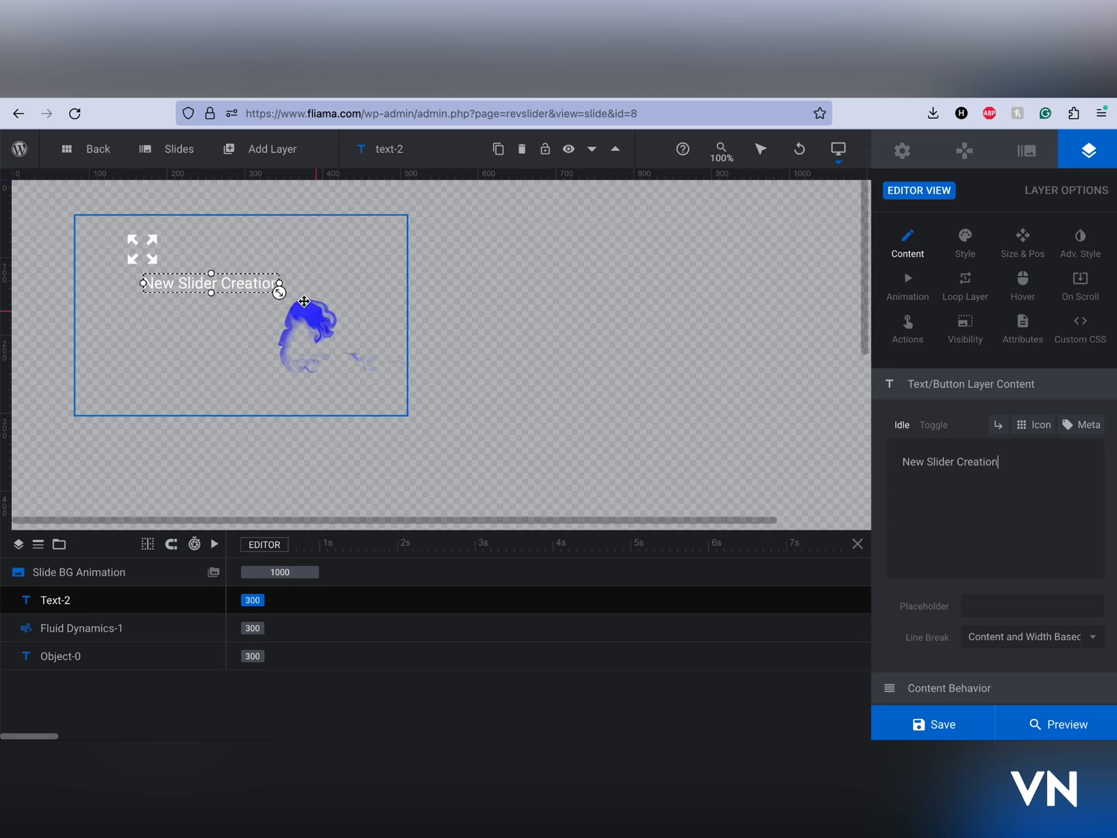
# Step: Enlarge the "New Slider Creation" text layer to a font size of about 42 px
pyautogui.click(426, 286)
pyautogui.click(402, 300)
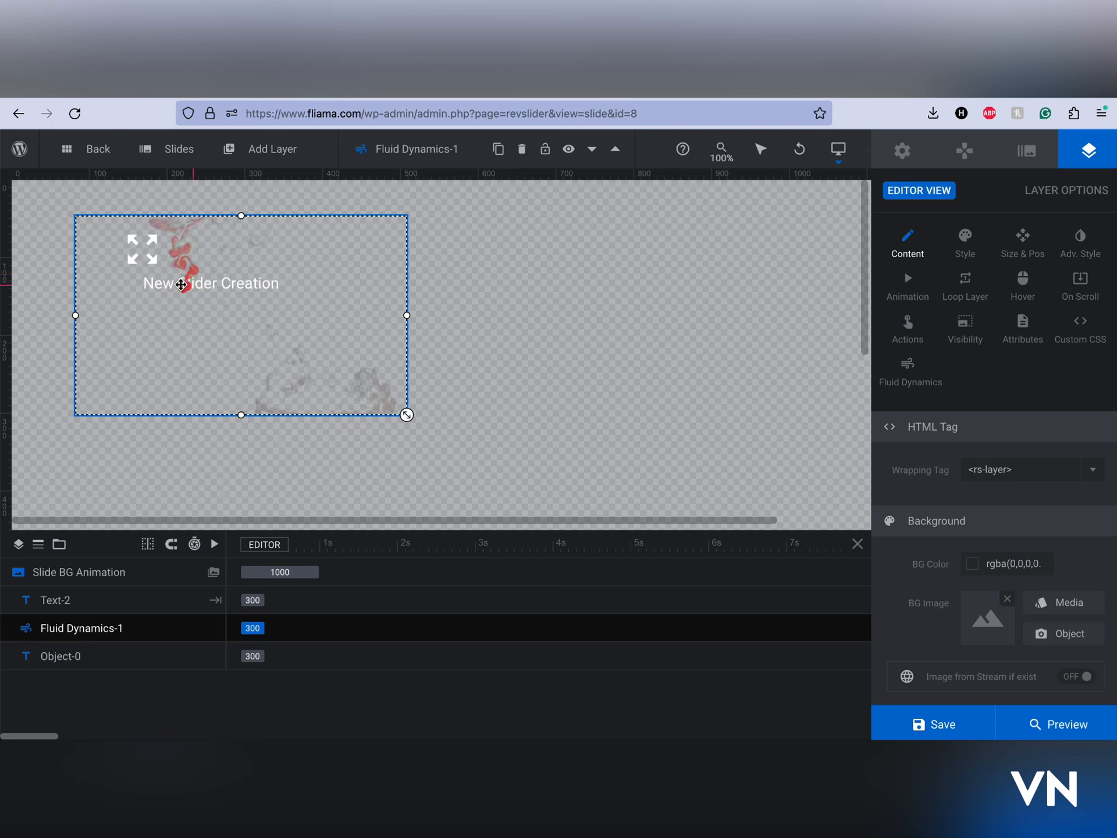
pyautogui.click(464, 295)
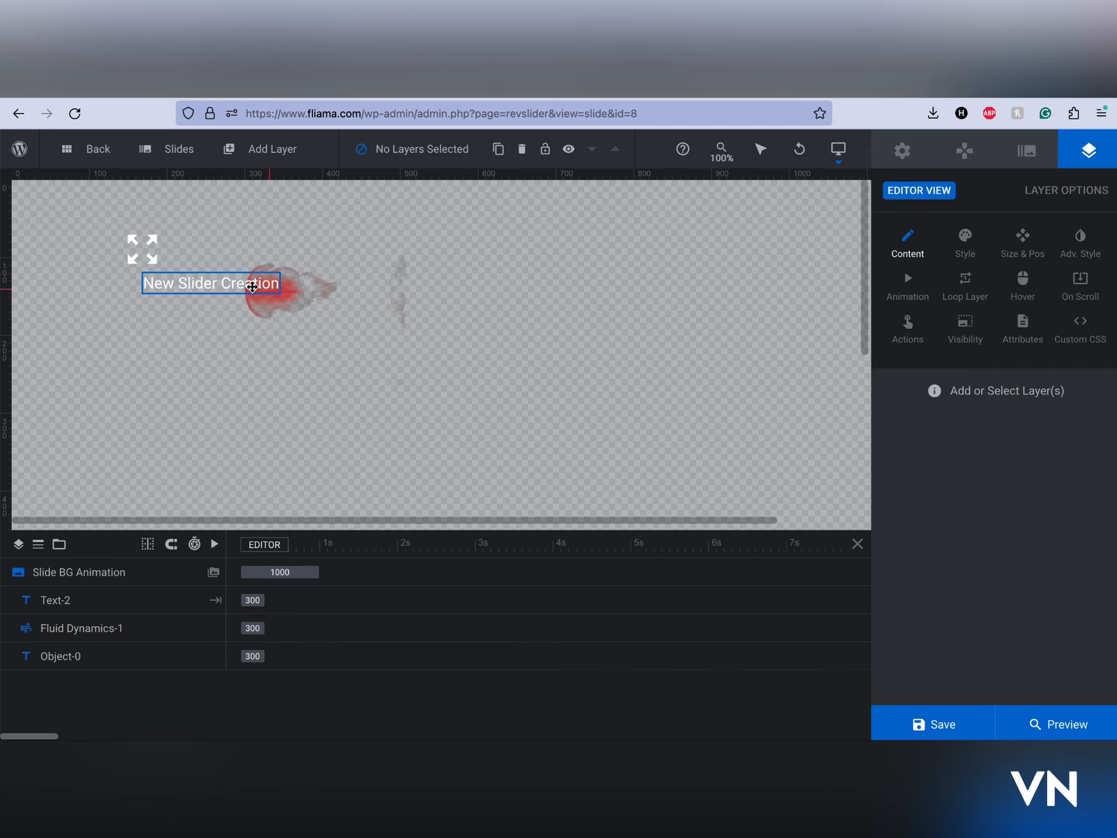
pyautogui.click(287, 289)
pyautogui.moveTo(279, 291); pyautogui.dragTo(431, 312)
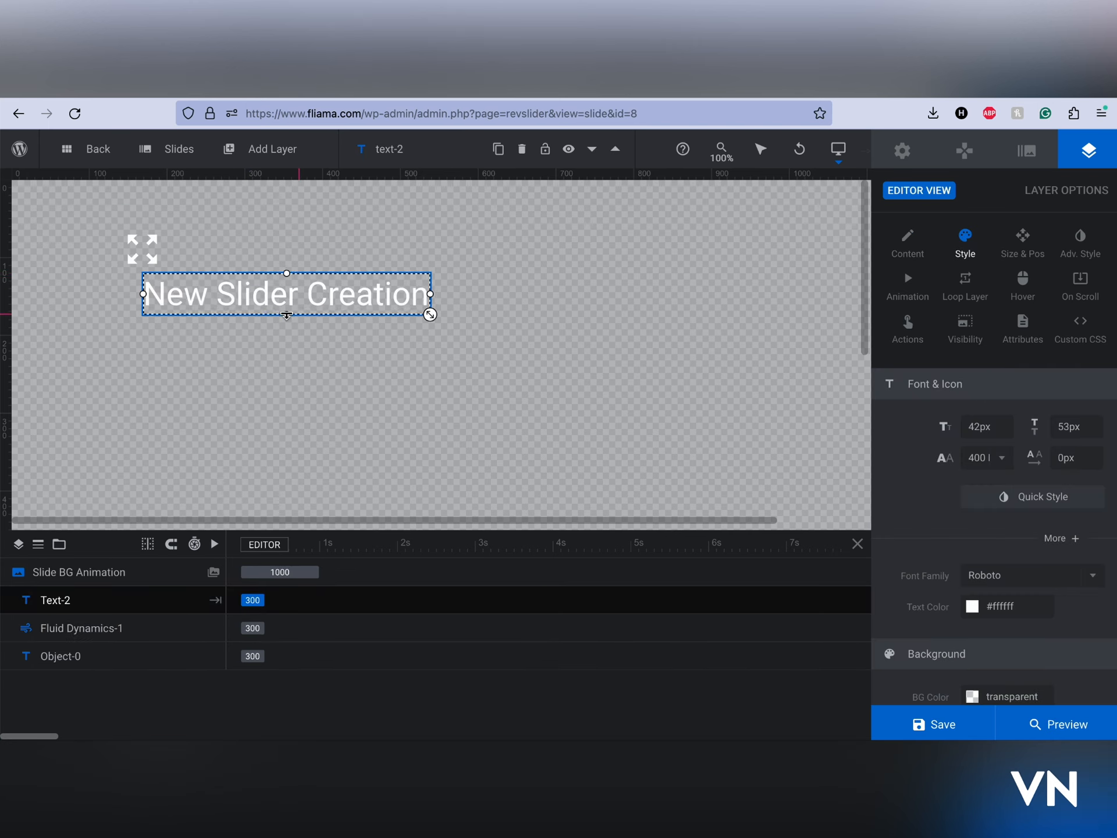
# Step: Widen the Fluid Dynamics layer to about 535 px so that it spans the enlarged text
pyautogui.click(533, 344)
pyautogui.click(284, 327)
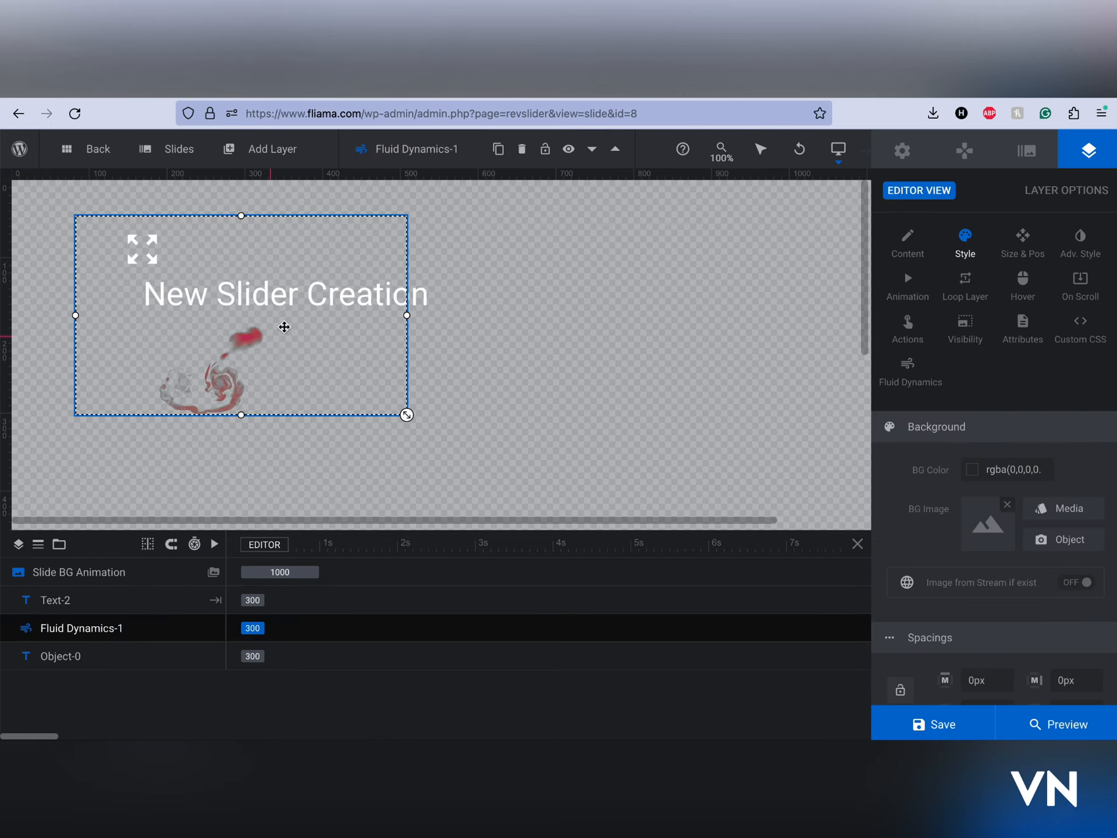
pyautogui.moveTo(407, 315); pyautogui.dragTo(491, 311)
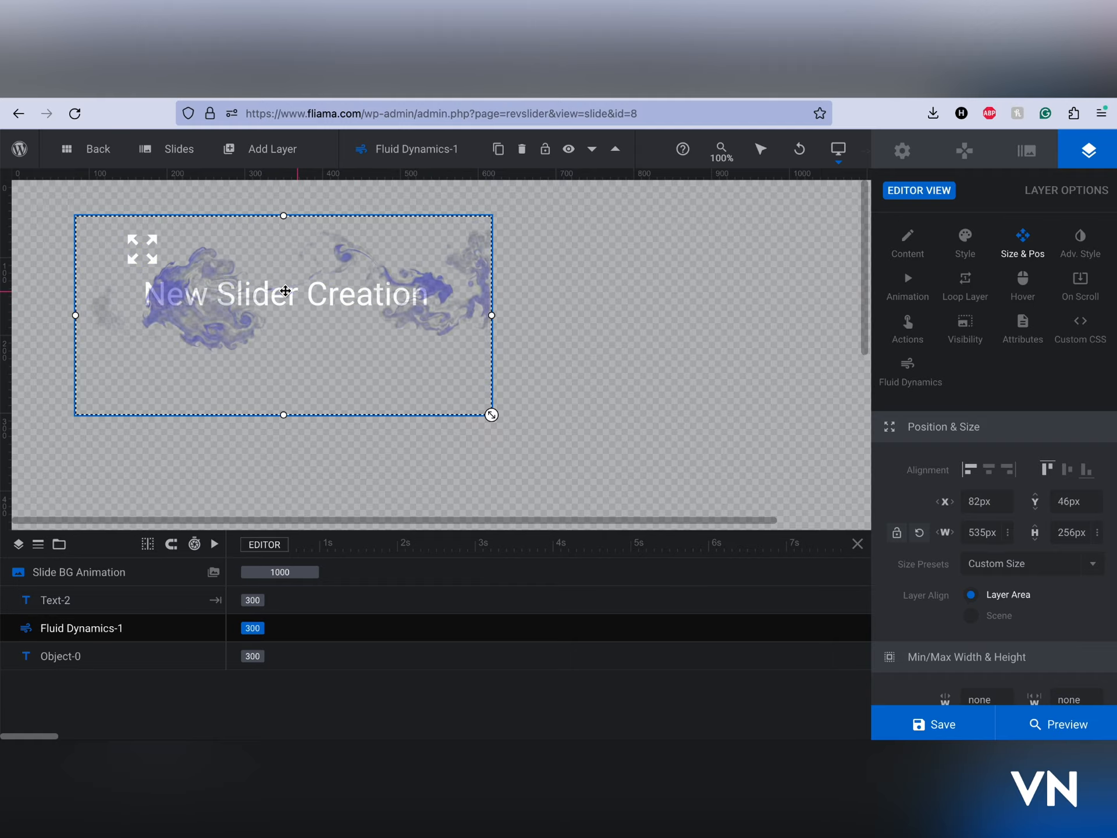
pyautogui.click(613, 331)
pyautogui.moveTo(252, 208)
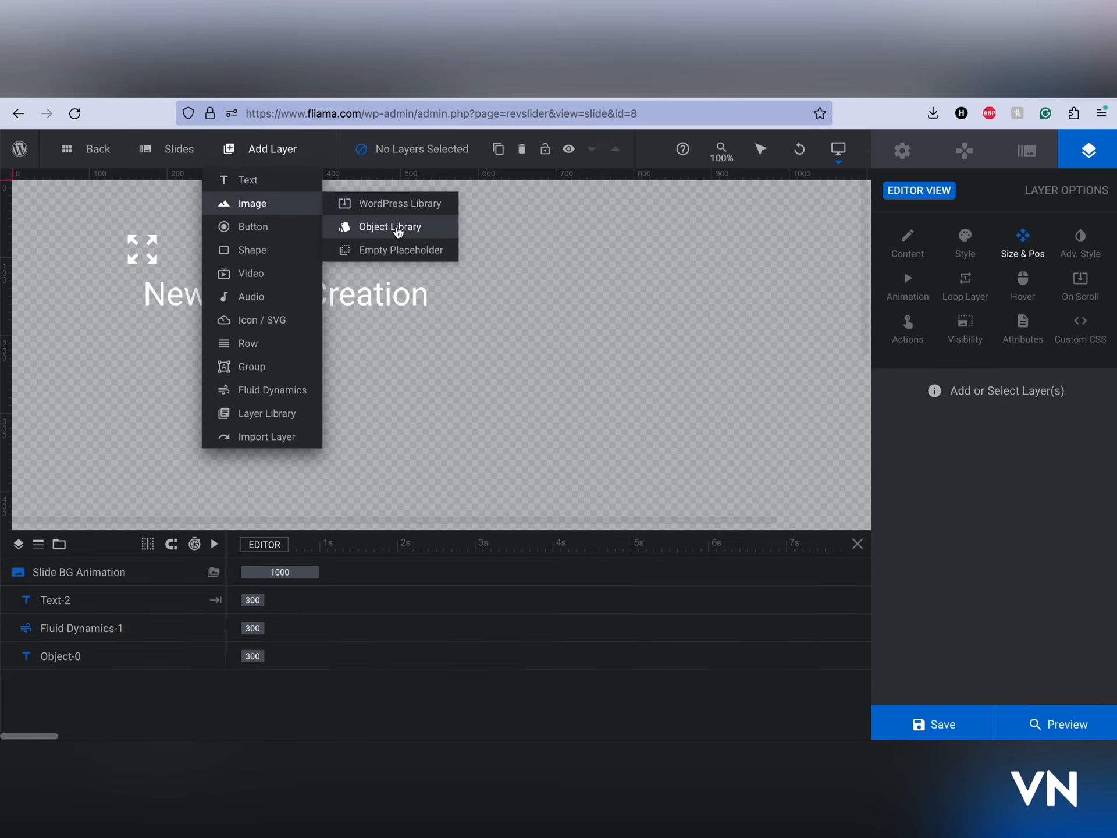
pyautogui.click(398, 227)
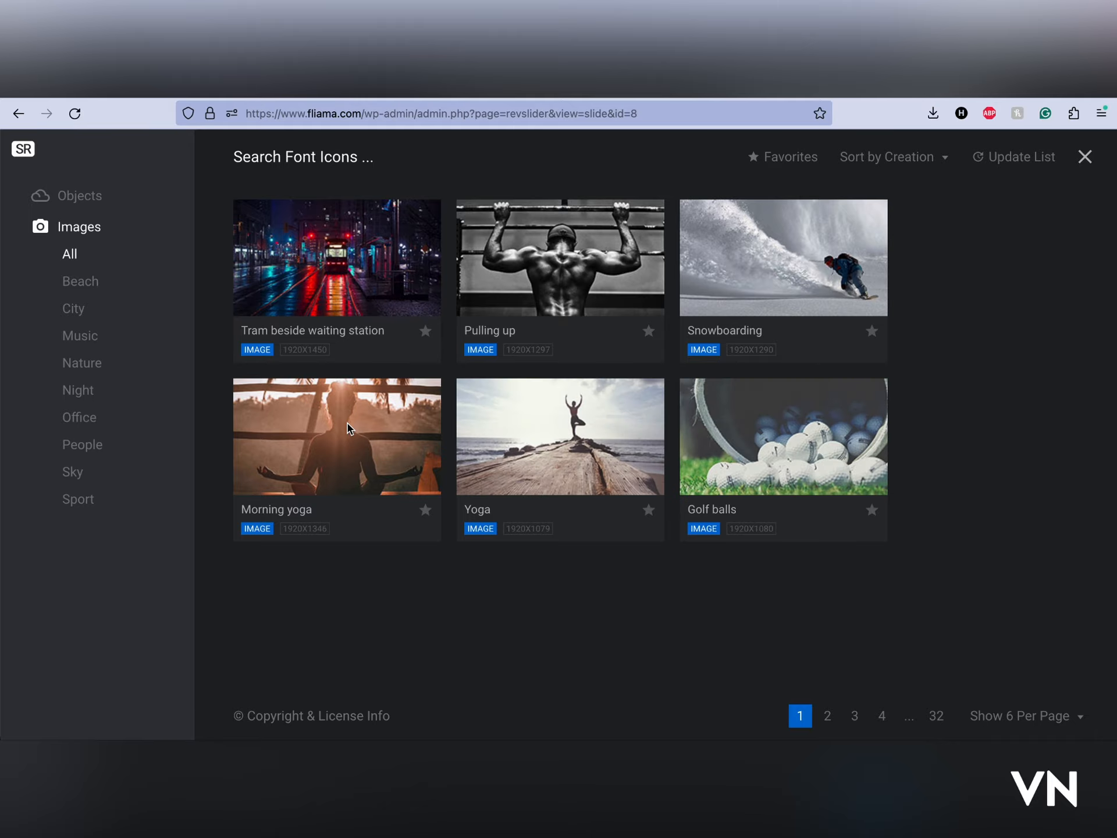
pyautogui.moveTo(794, 265)
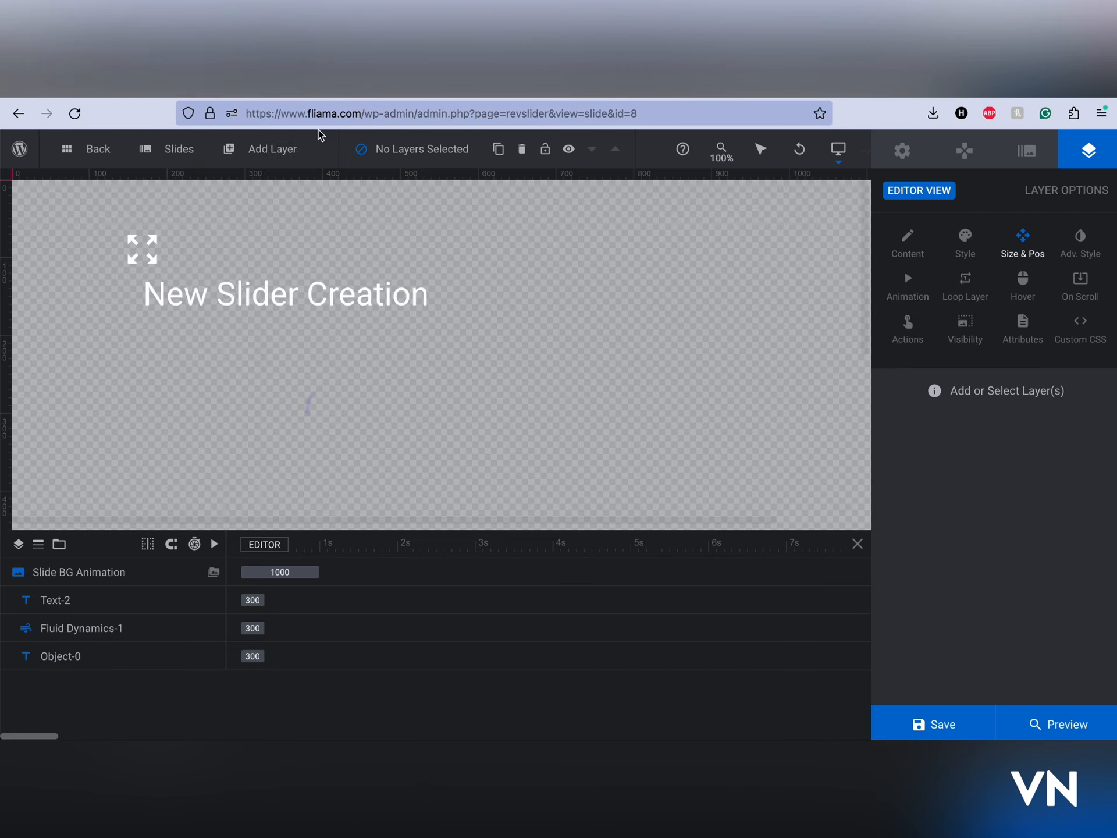
# Step: Add an image layer using the grilled chicken picture from the WordPress media library
pyautogui.moveTo(273, 149)
pyautogui.moveTo(252, 204)
pyautogui.click(362, 206)
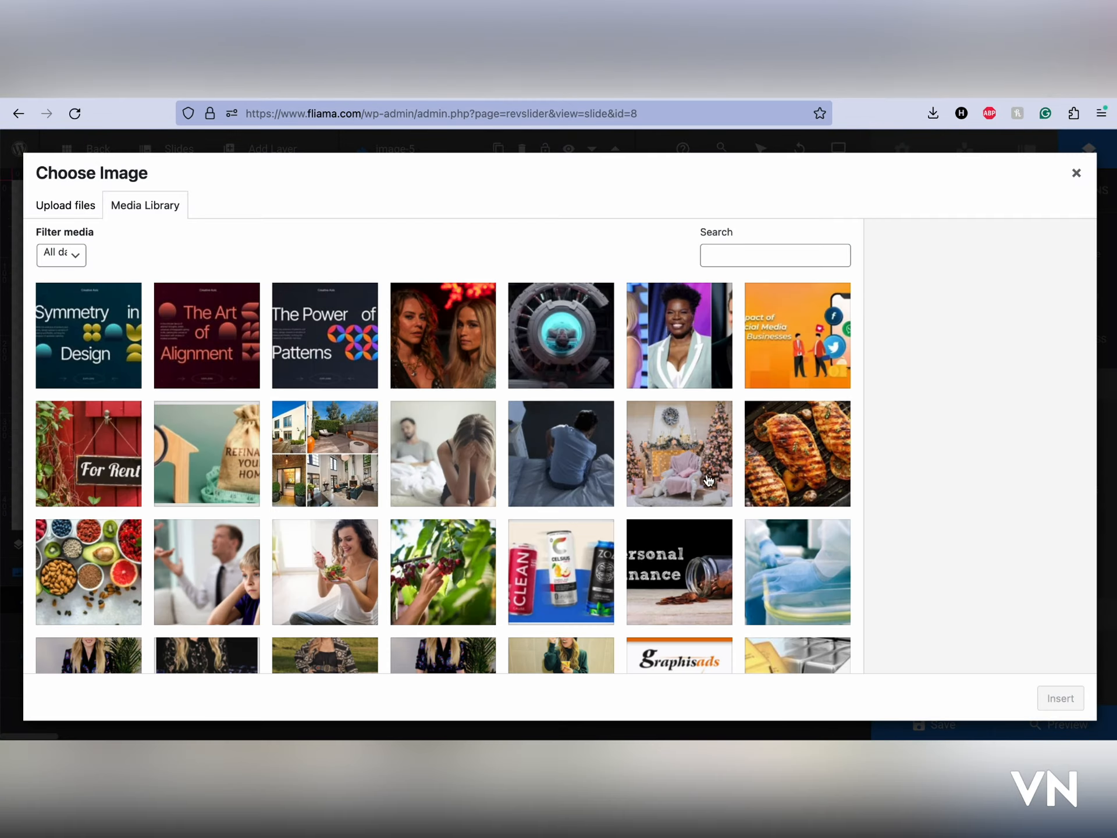
pyautogui.click(797, 453)
pyautogui.click(1060, 698)
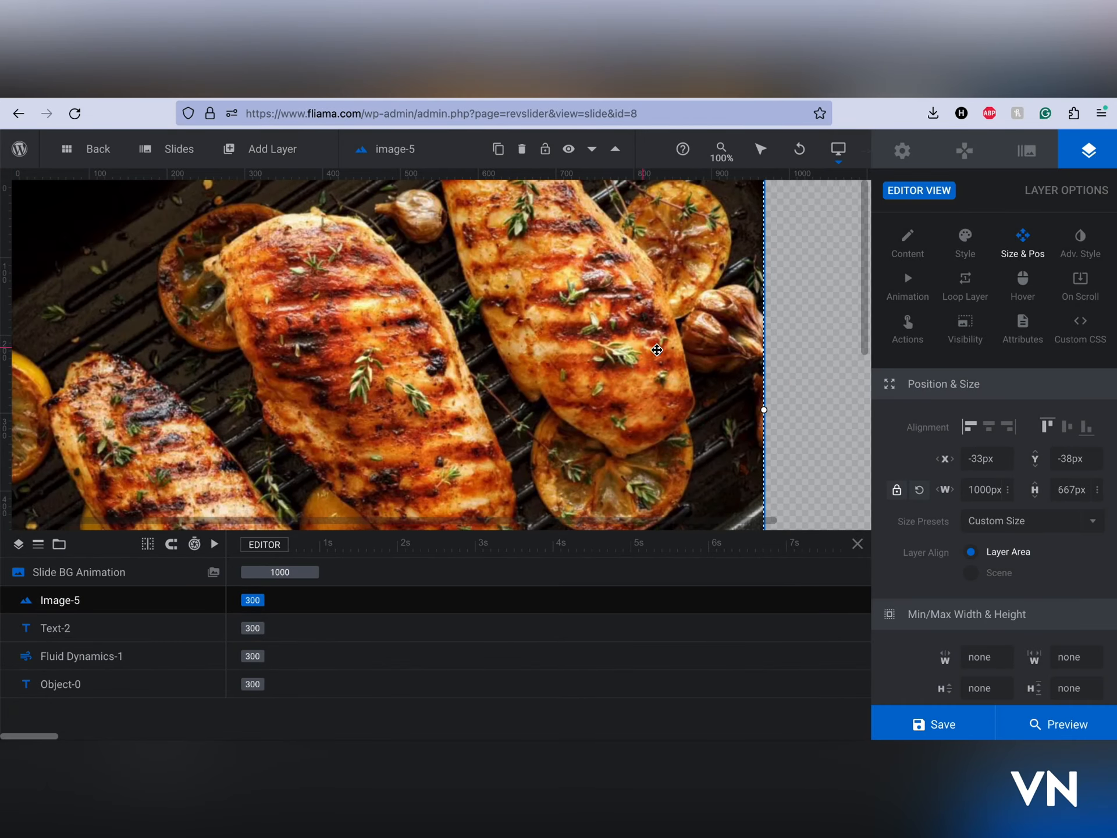
# Step: Enlarge the image layer to about 1160 × 774 px at about X -51, Y -101 px, and place it behind all other layers
pyautogui.moveTo(764, 409); pyautogui.dragTo(880, 400)
pyautogui.moveTo(582, 424); pyautogui.dragTo(581, 385)
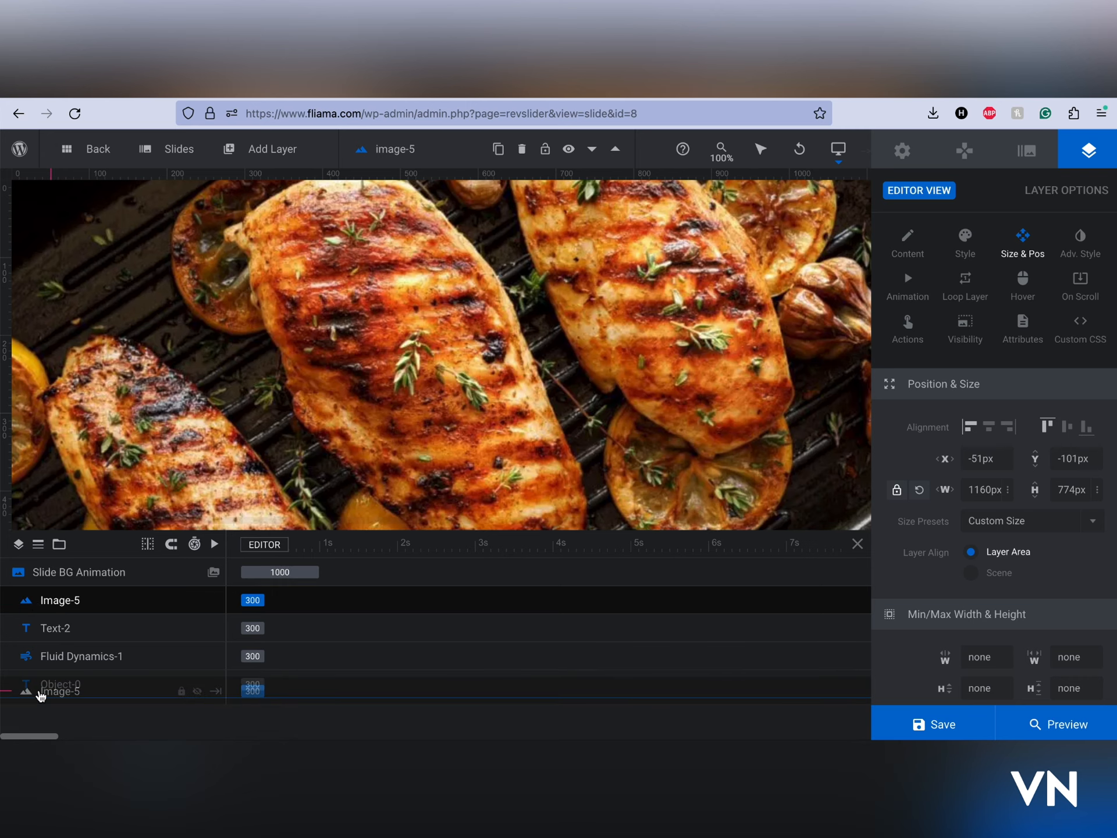
pyautogui.moveTo(40, 696); pyautogui.dragTo(42, 693)
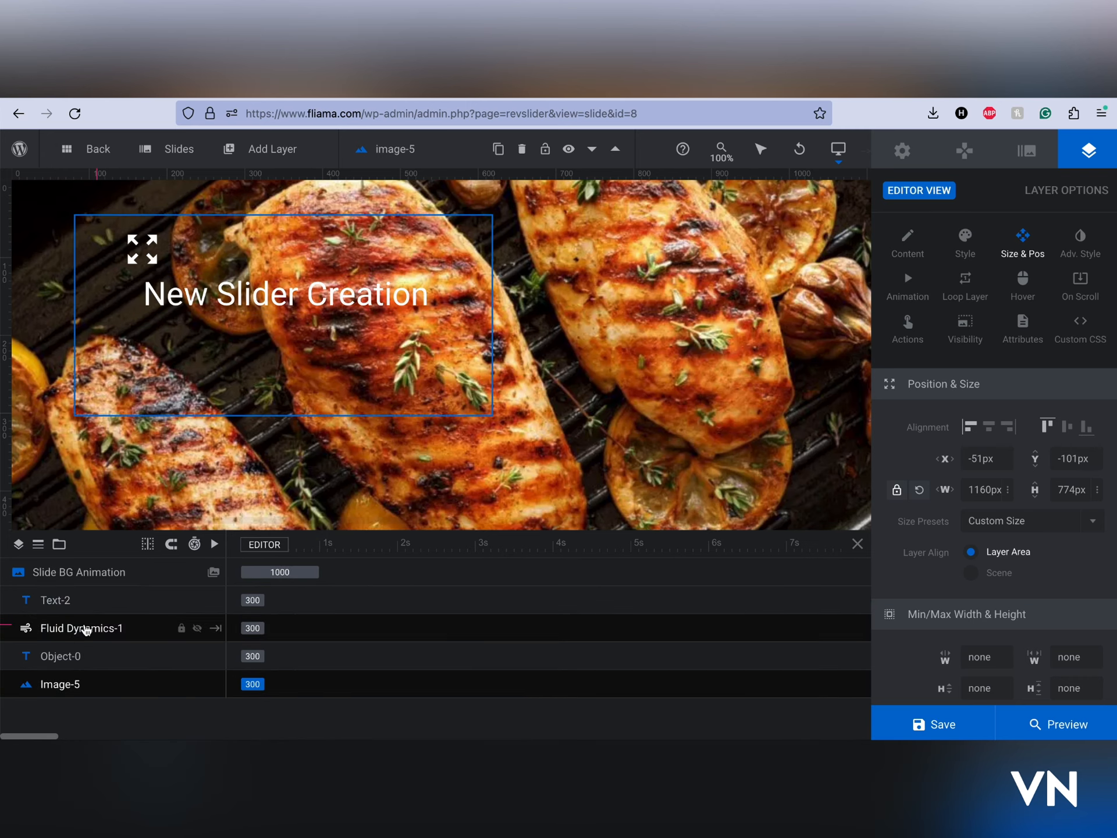
# Step: Examine the Fluid Dynamics, text, icon and image layers one at a time over the new background image
pyautogui.click(85, 630)
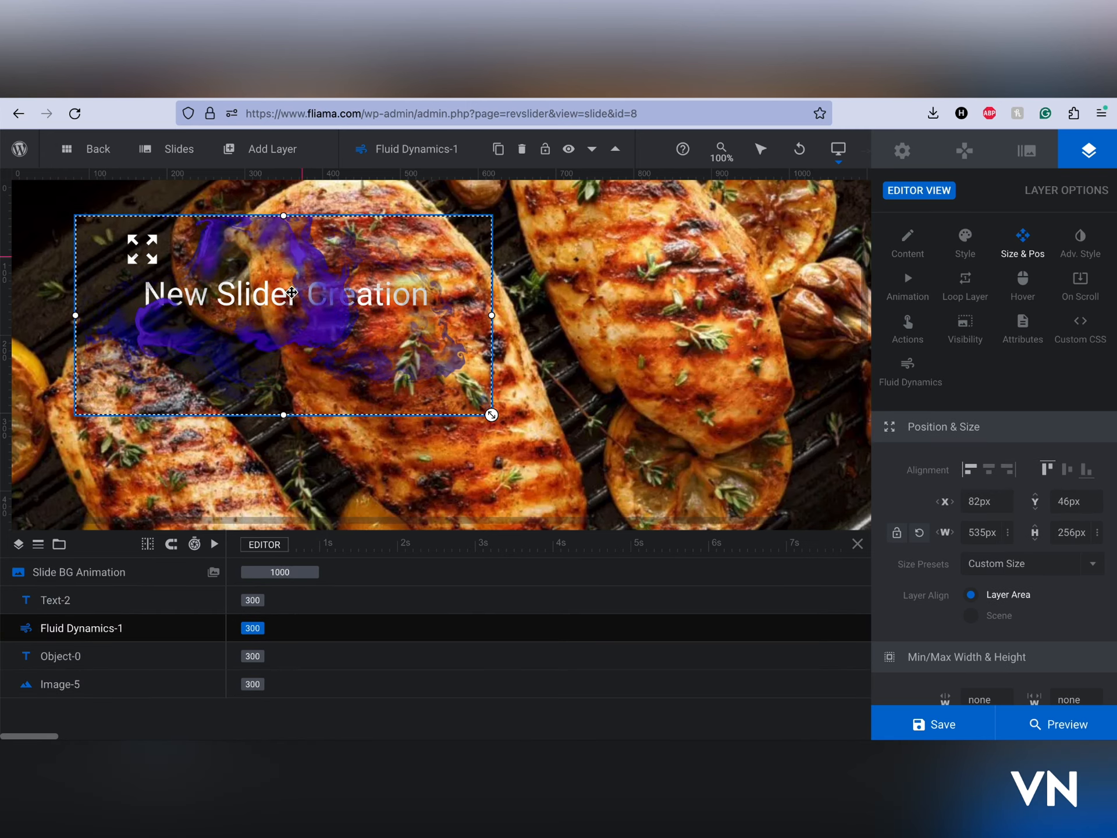
pyautogui.click(143, 256)
pyautogui.click(145, 683)
pyautogui.click(134, 602)
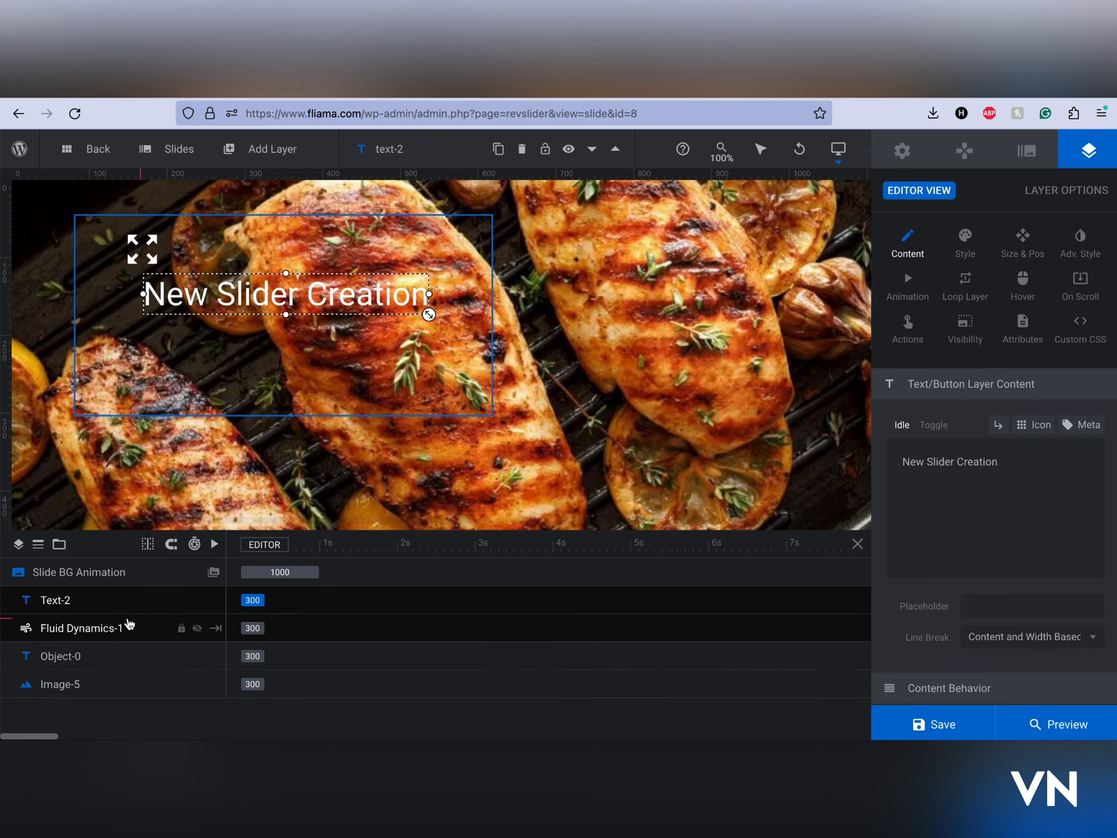
pyautogui.click(127, 627)
pyautogui.click(95, 601)
pyautogui.click(93, 603)
pyautogui.click(91, 606)
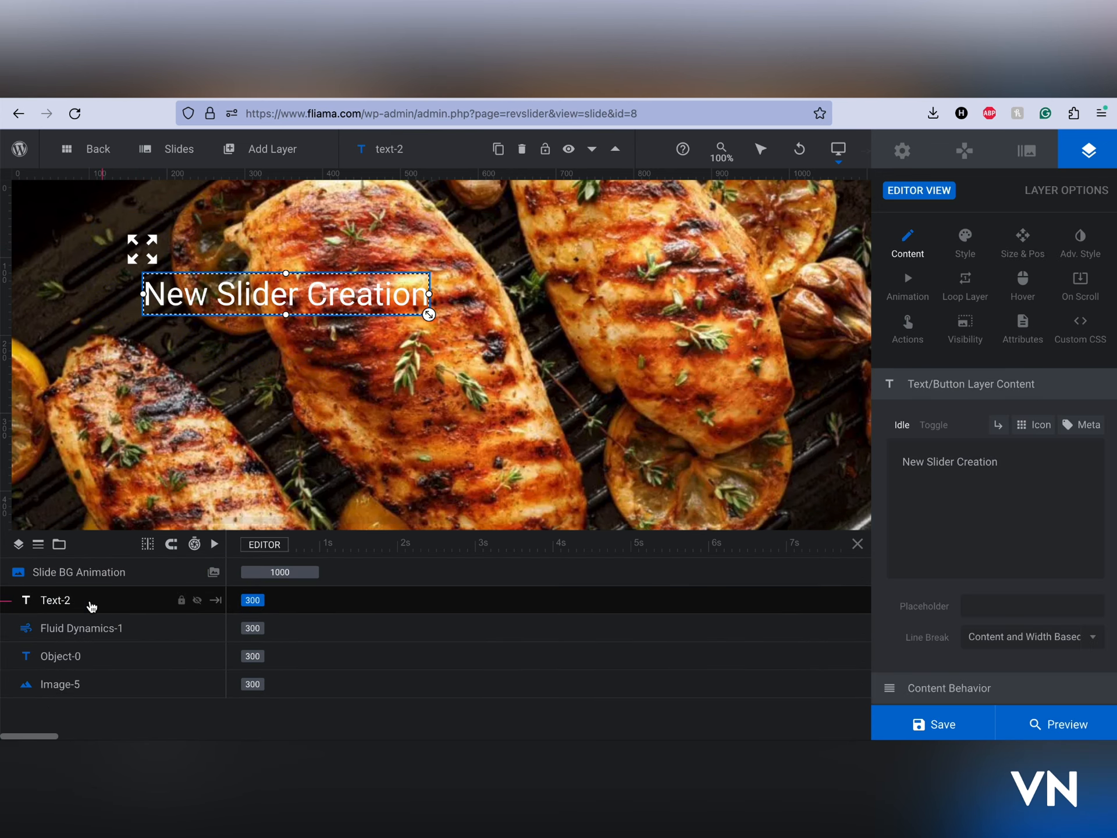
pyautogui.click(90, 628)
# Step: Delete the Zoom Out Map icon layer from the slide
pyautogui.click(90, 653)
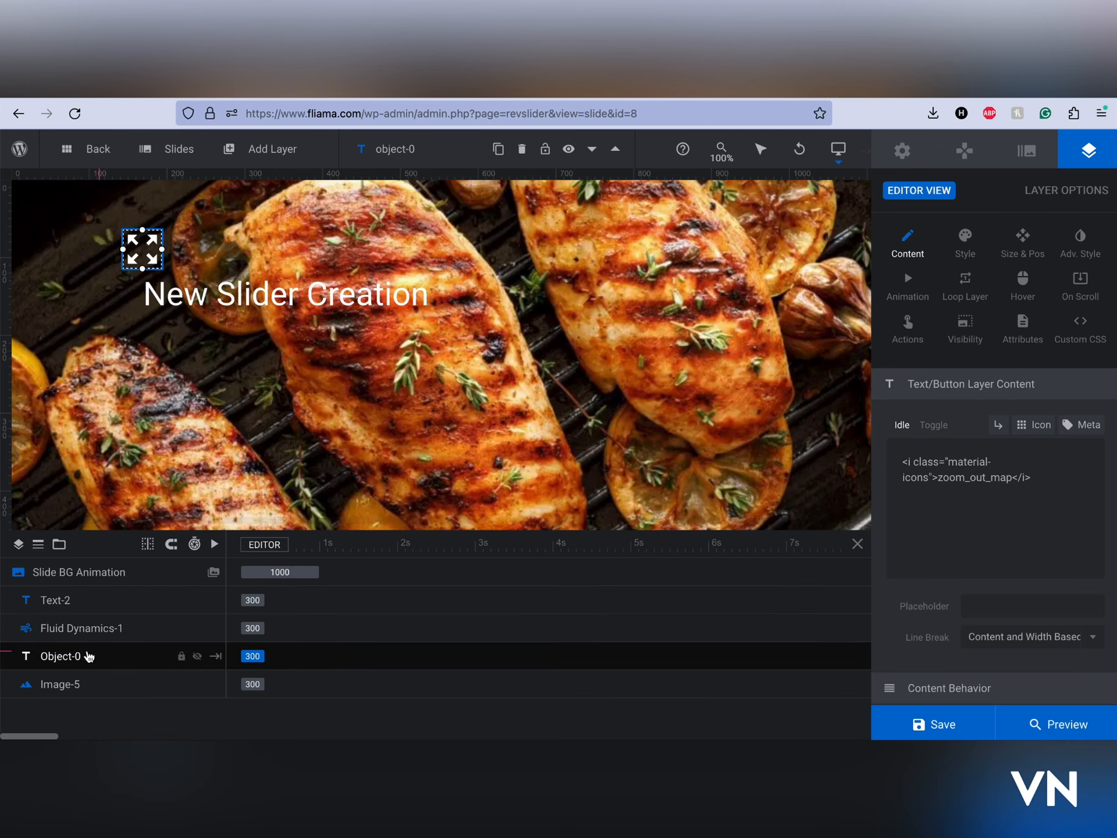
pyautogui.press('Delete')
pyautogui.click(99, 627)
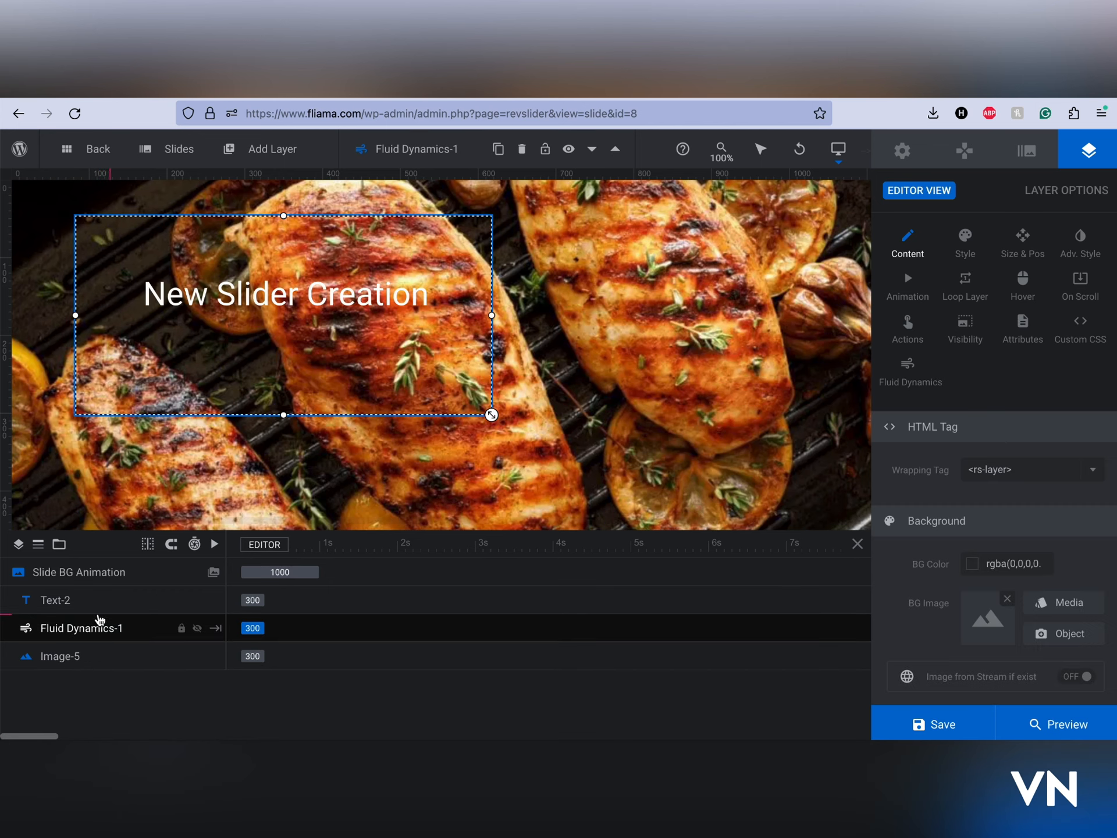
pyautogui.moveTo(179, 153)
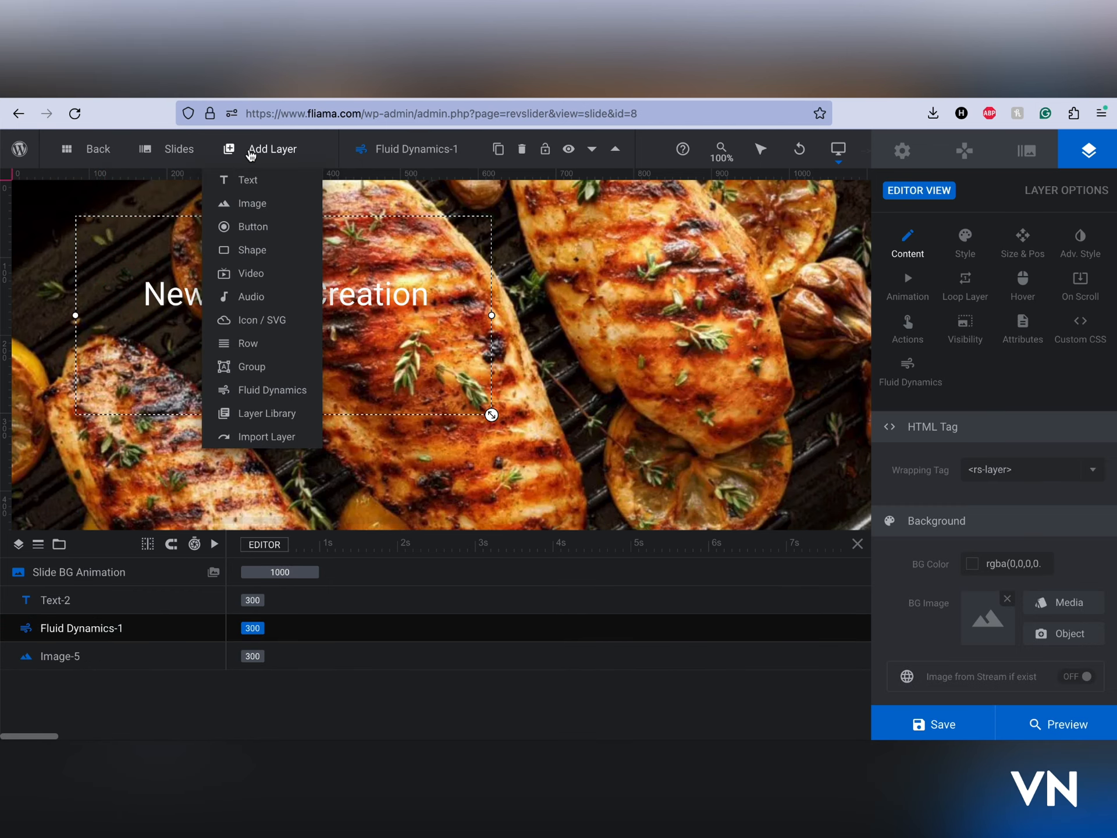
pyautogui.click(690, 474)
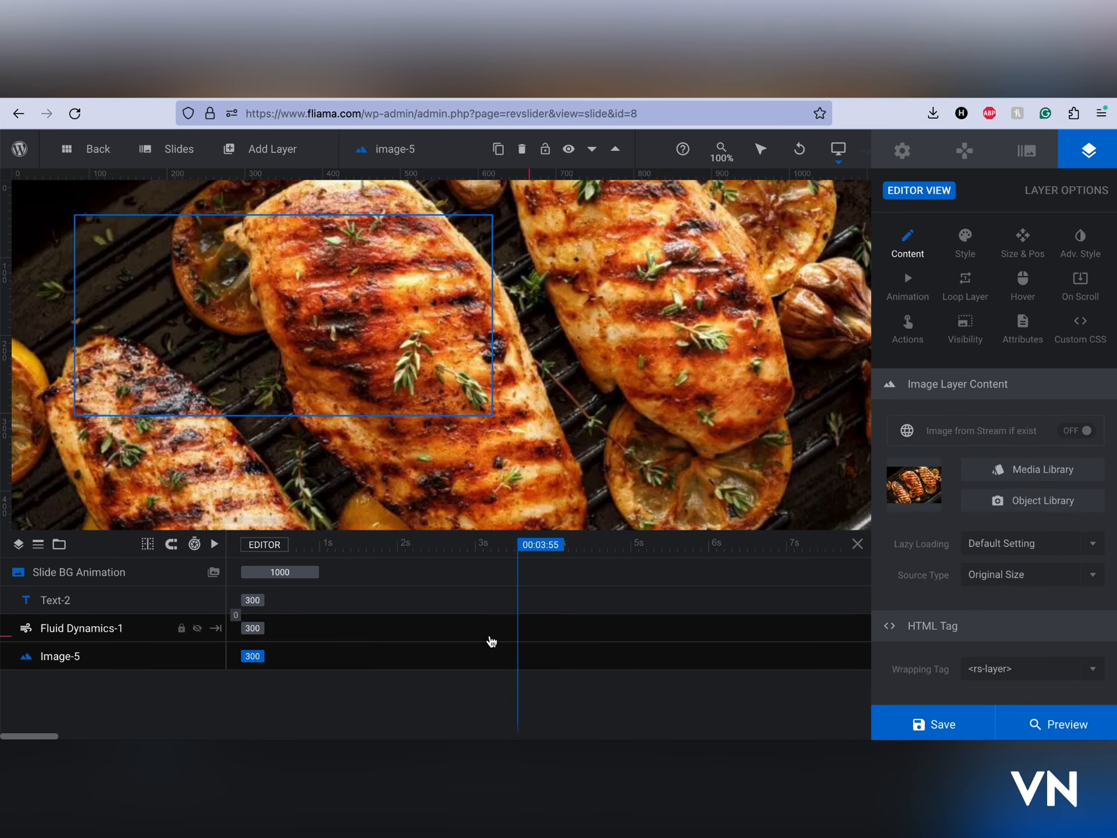
pyautogui.click(90, 630)
pyautogui.rightClick(91, 630)
pyautogui.click(409, 618)
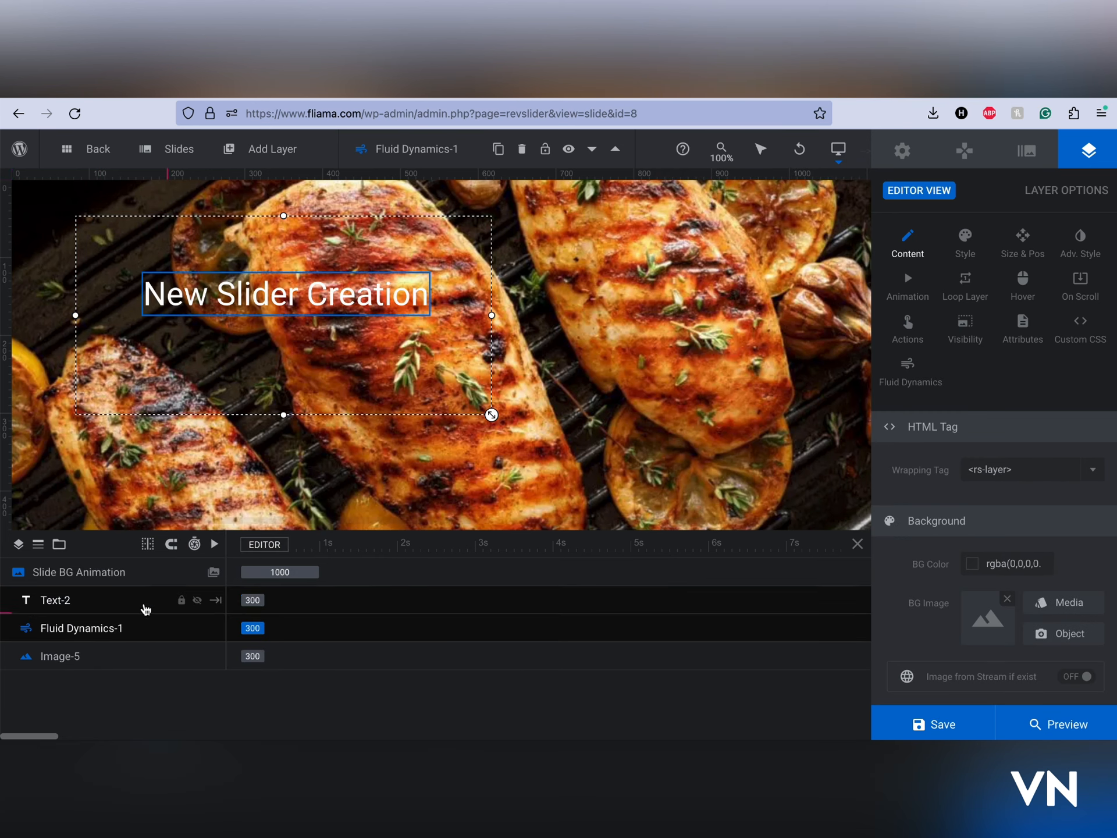
pyautogui.click(130, 603)
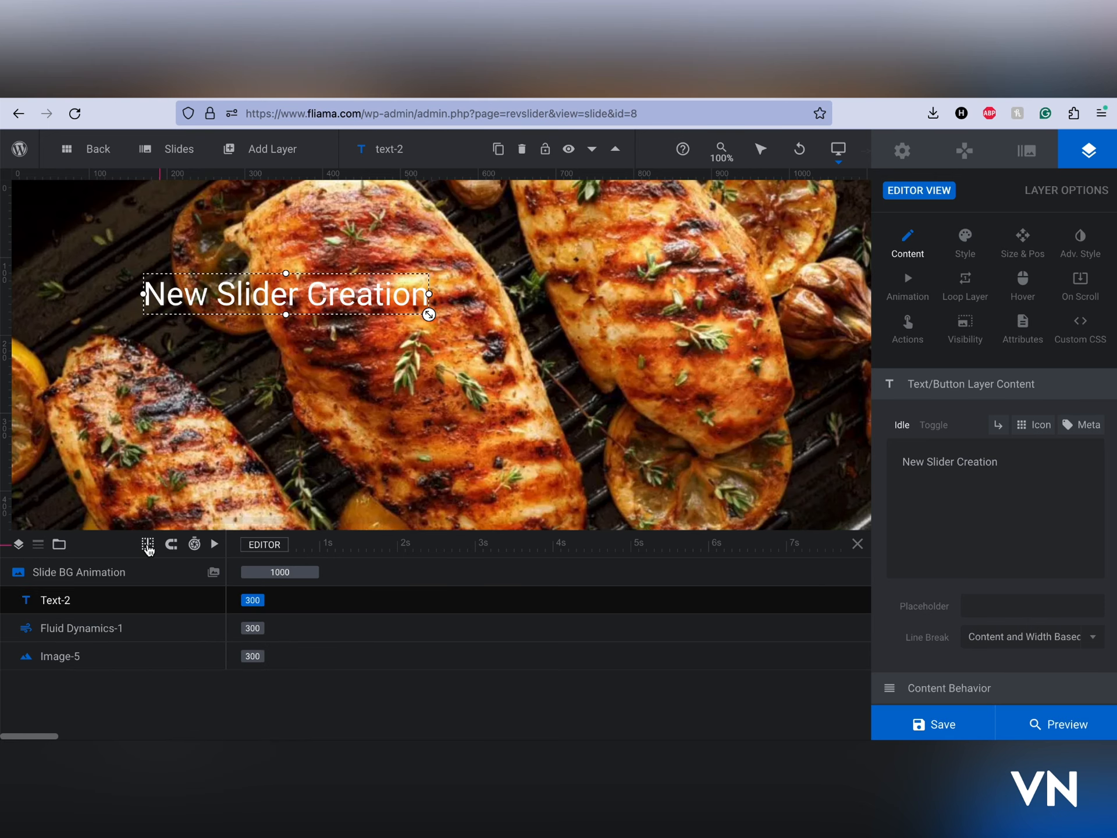
pyautogui.click(213, 546)
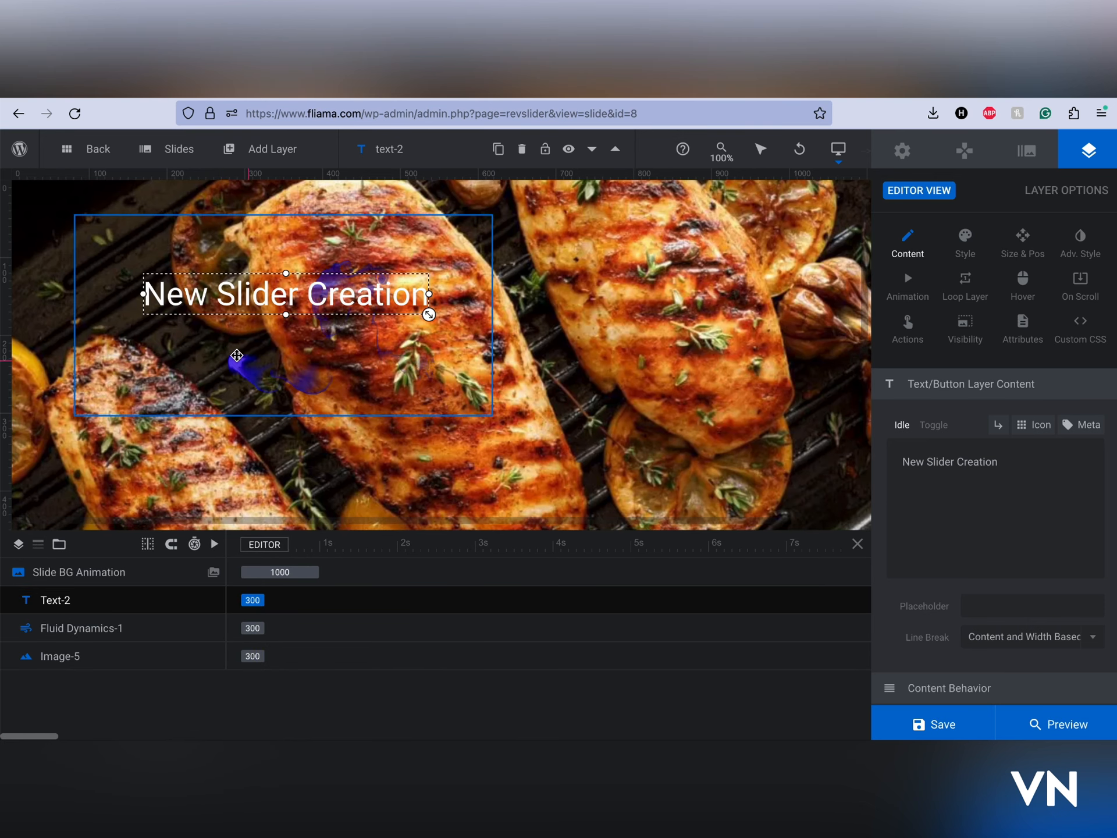
# Step: Enlarge the Fluid Dynamics layer towards the slide's upper-left and lower-right corners so that it covers nearly the whole slide
pyautogui.click(304, 379)
pyautogui.moveTo(492, 416); pyautogui.dragTo(832, 528)
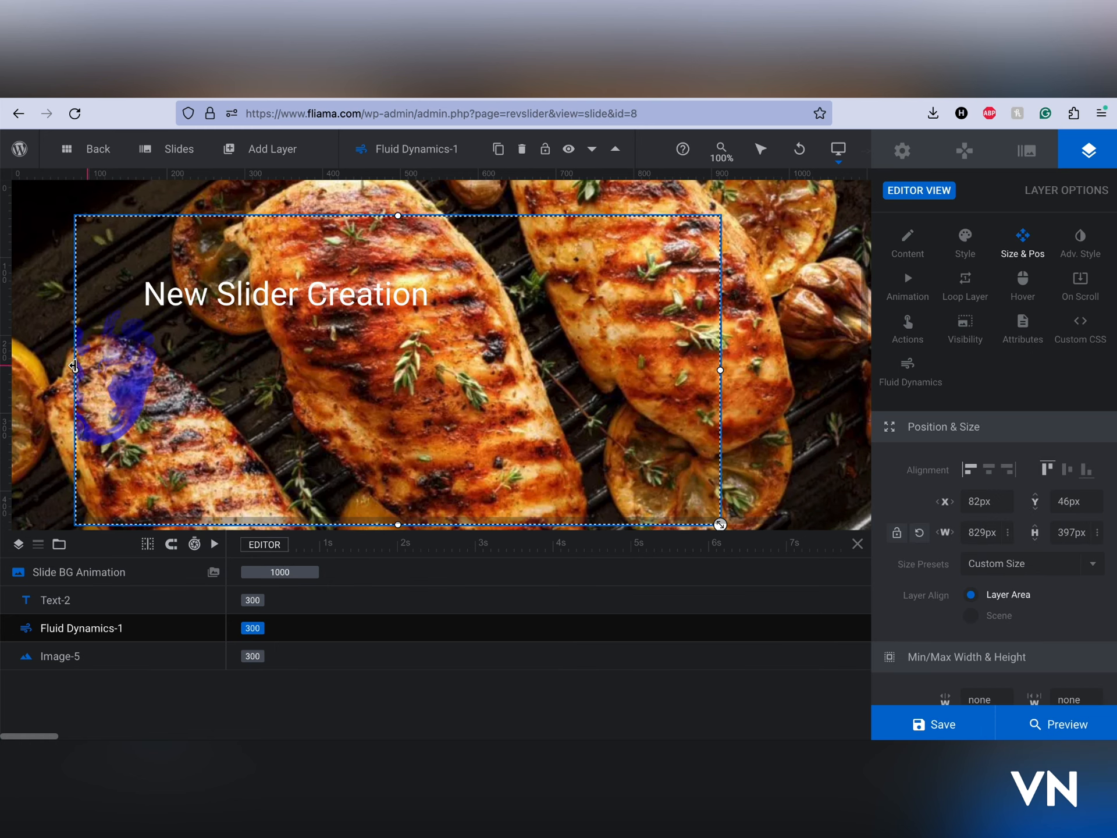
pyautogui.moveTo(76, 370); pyautogui.dragTo(34, 370)
pyautogui.moveTo(267, 429); pyautogui.dragTo(187, 387)
pyautogui.moveTo(756, 484); pyautogui.dragTo(869, 529)
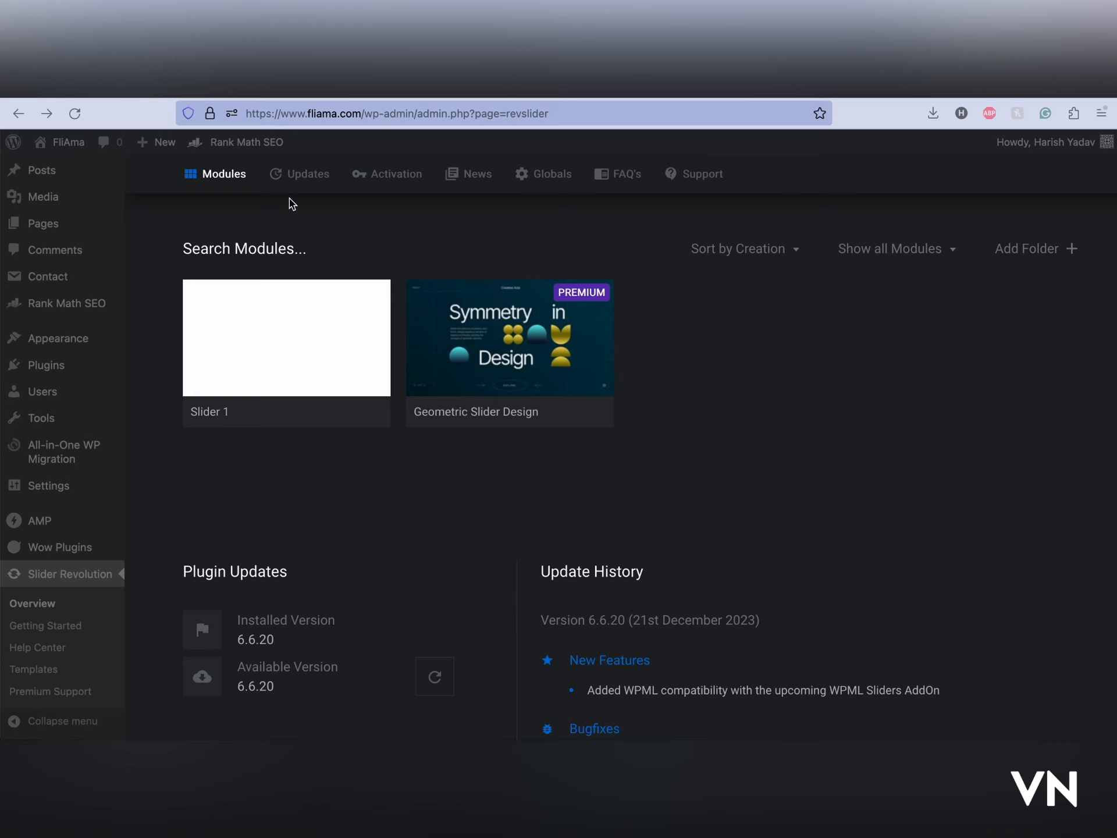
# Step: Delete the Slider 1 module from the module overview
pyautogui.moveTo(341, 425)
pyautogui.click(375, 413)
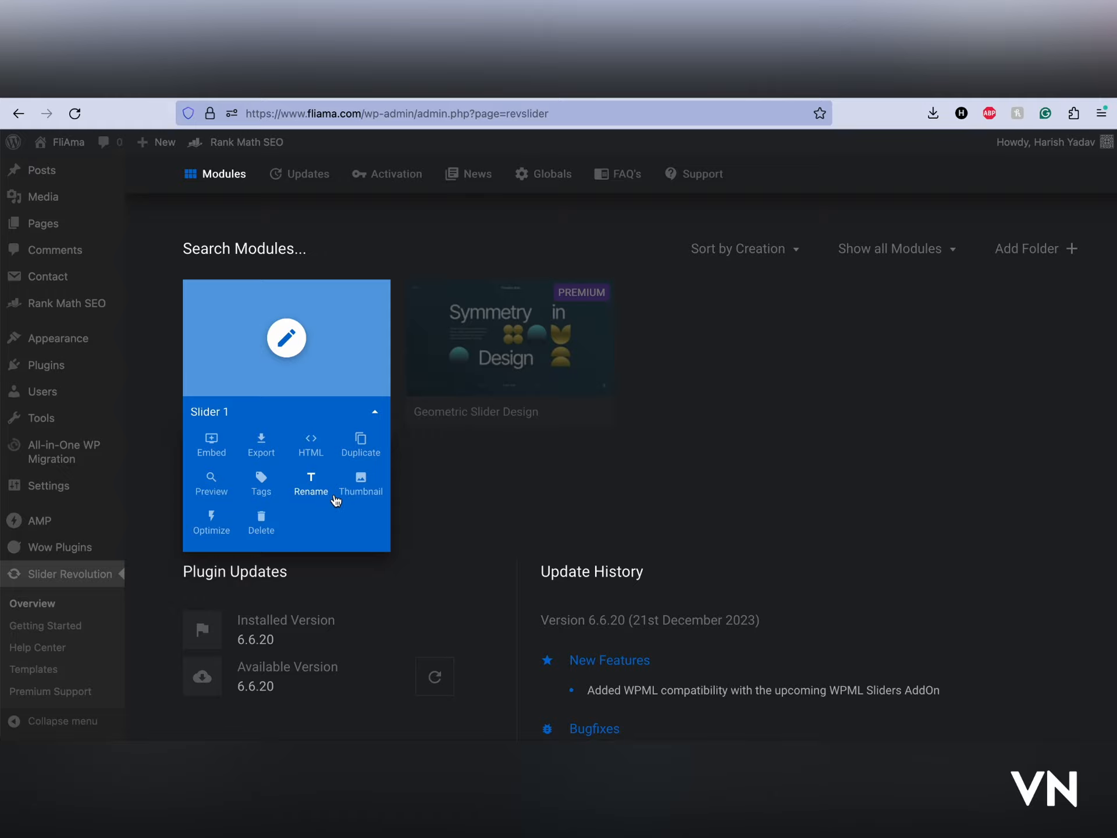
pyautogui.click(258, 527)
pyautogui.click(616, 504)
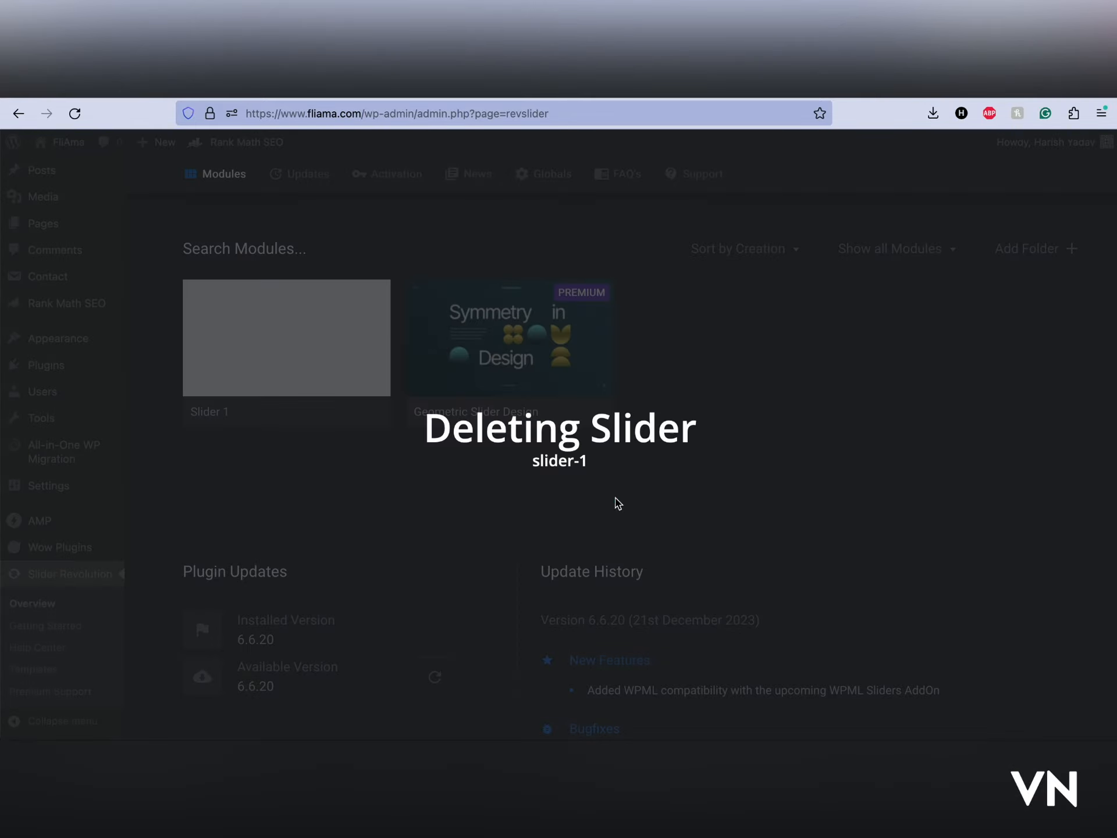
# Step: Copy the Geometric Slider Design module's standard embed shortcode for pages and posts
pyautogui.moveTo(384, 384)
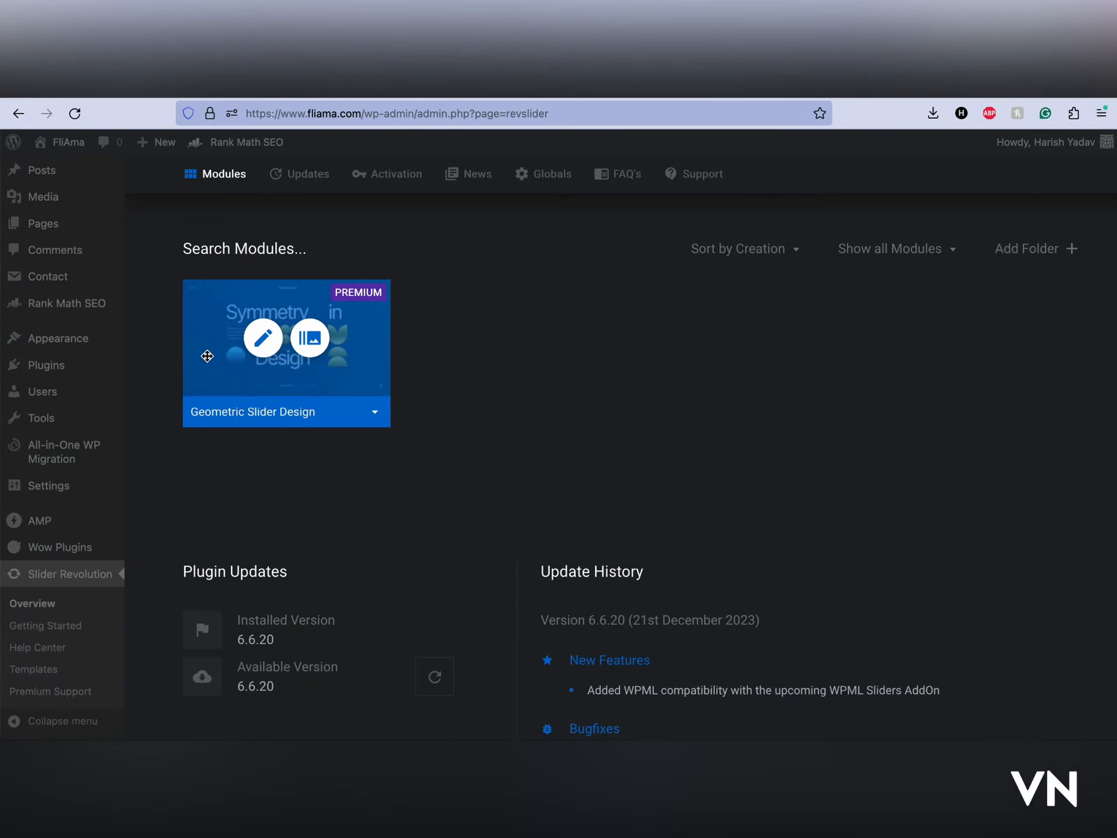
pyautogui.scroll(1, 207, 355)
pyautogui.scroll(-2, 189, 342)
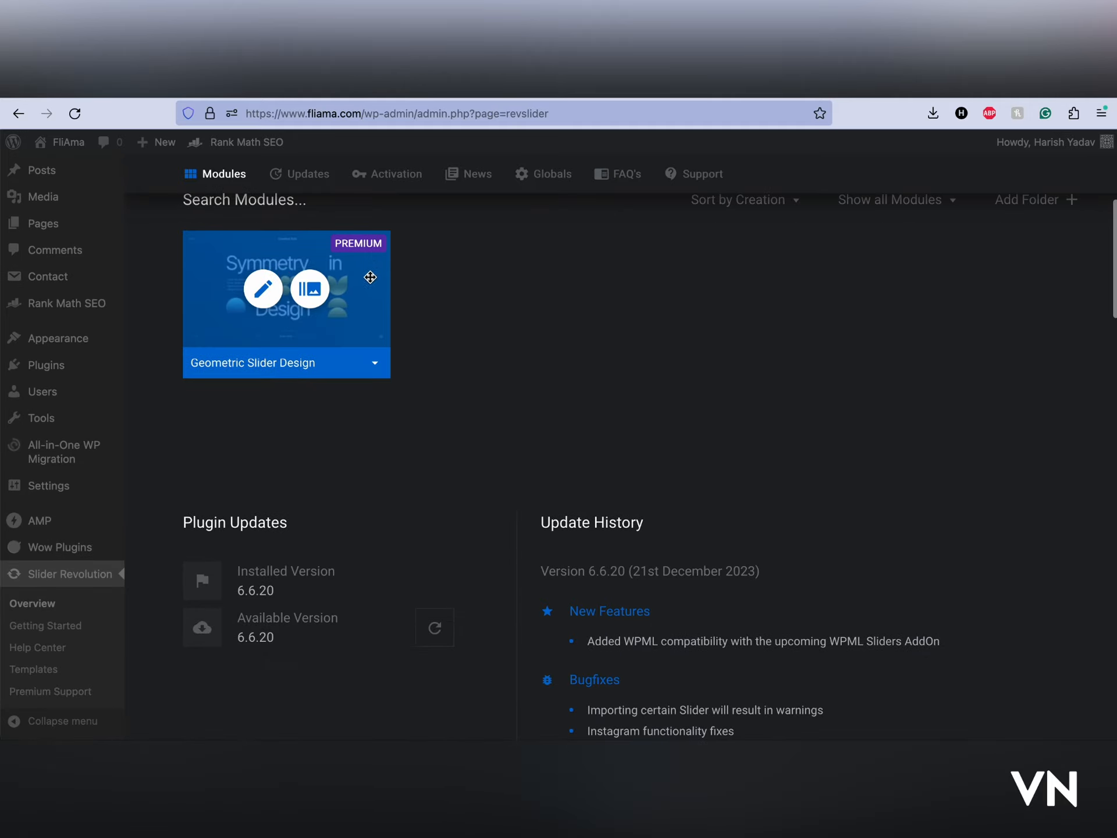
pyautogui.click(375, 362)
pyautogui.click(211, 393)
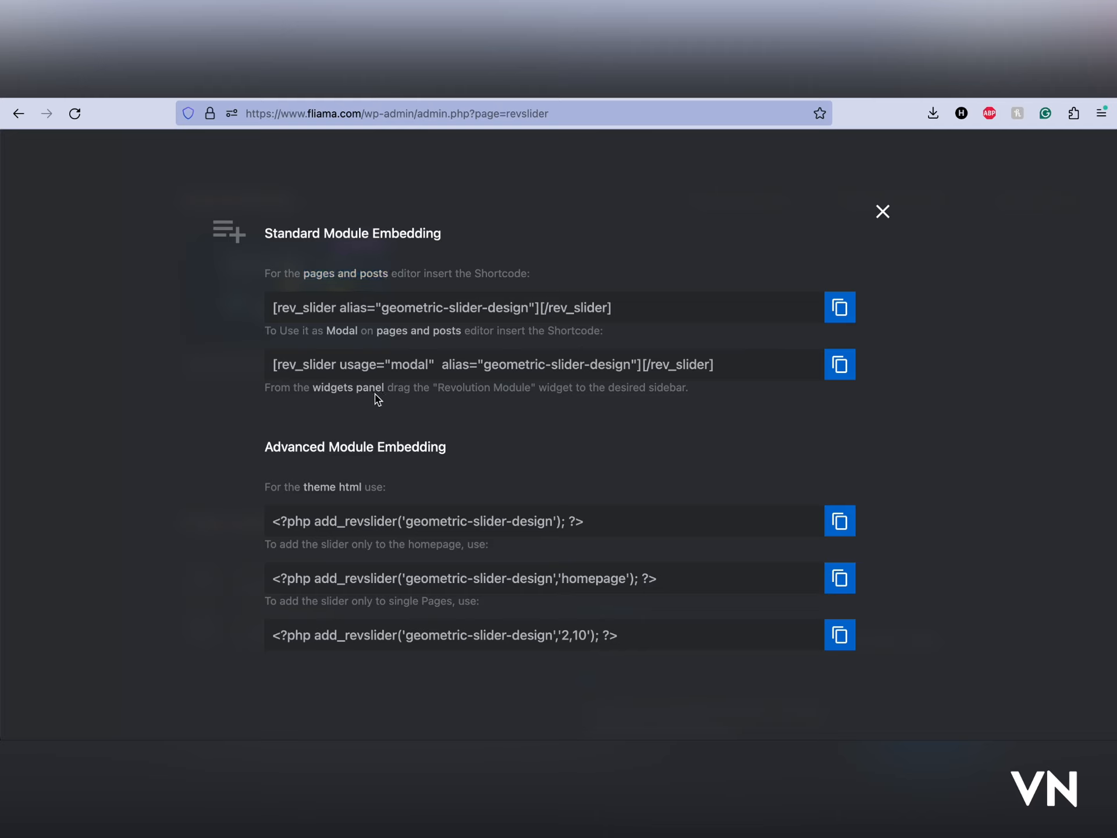
pyautogui.click(840, 307)
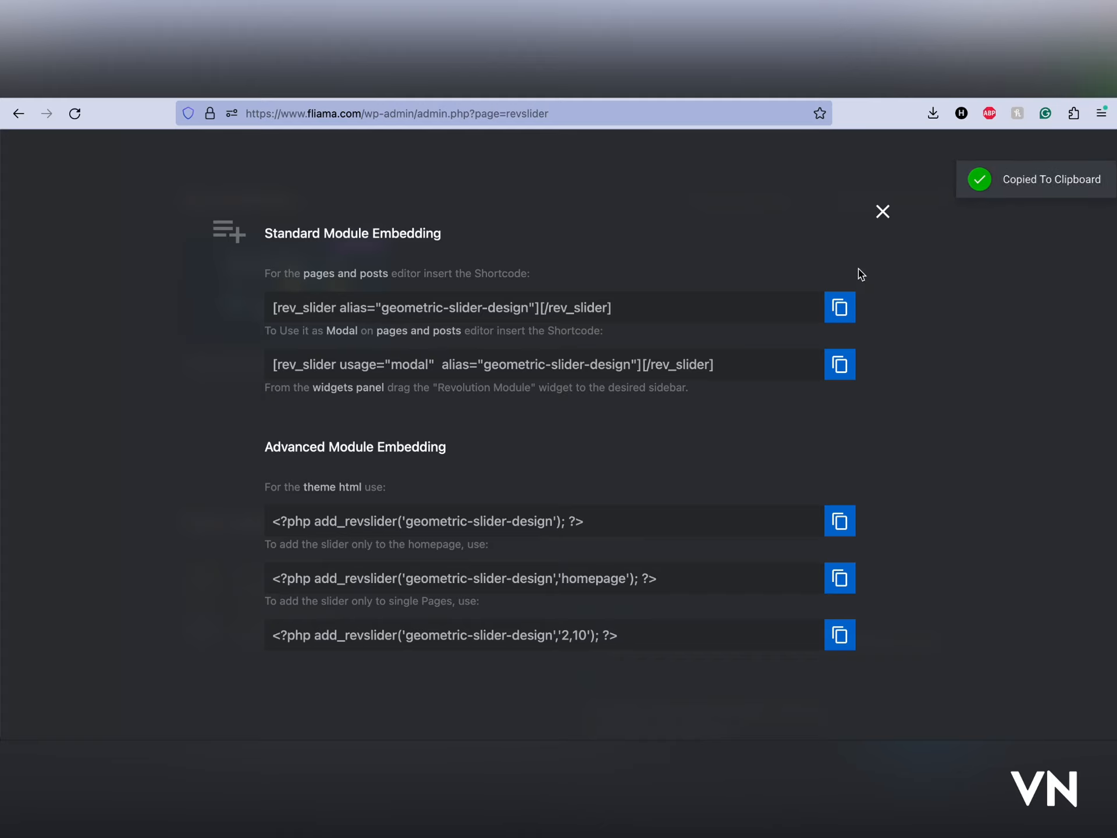
pyautogui.click(883, 211)
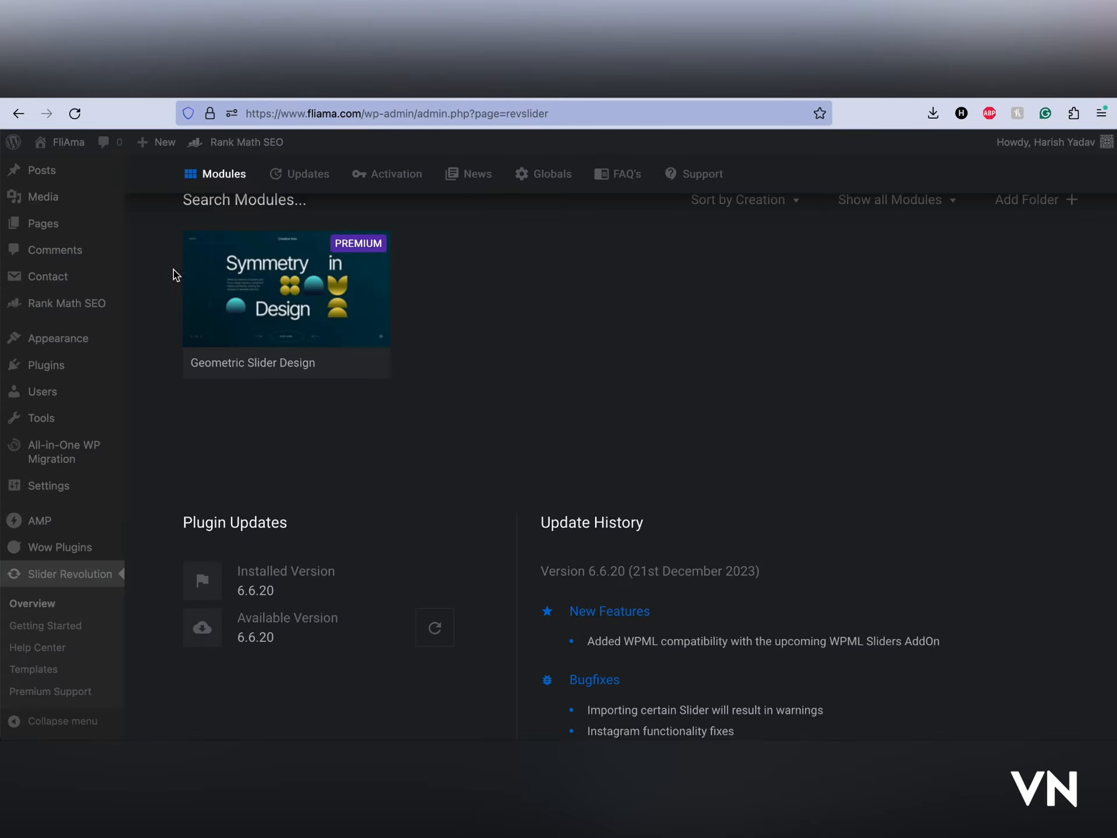
# Step: Create a new page titled "Slider" containing the shortcode [rev_slider alias="geometric-slider-design"][/rev_slider]
pyautogui.click(84, 233)
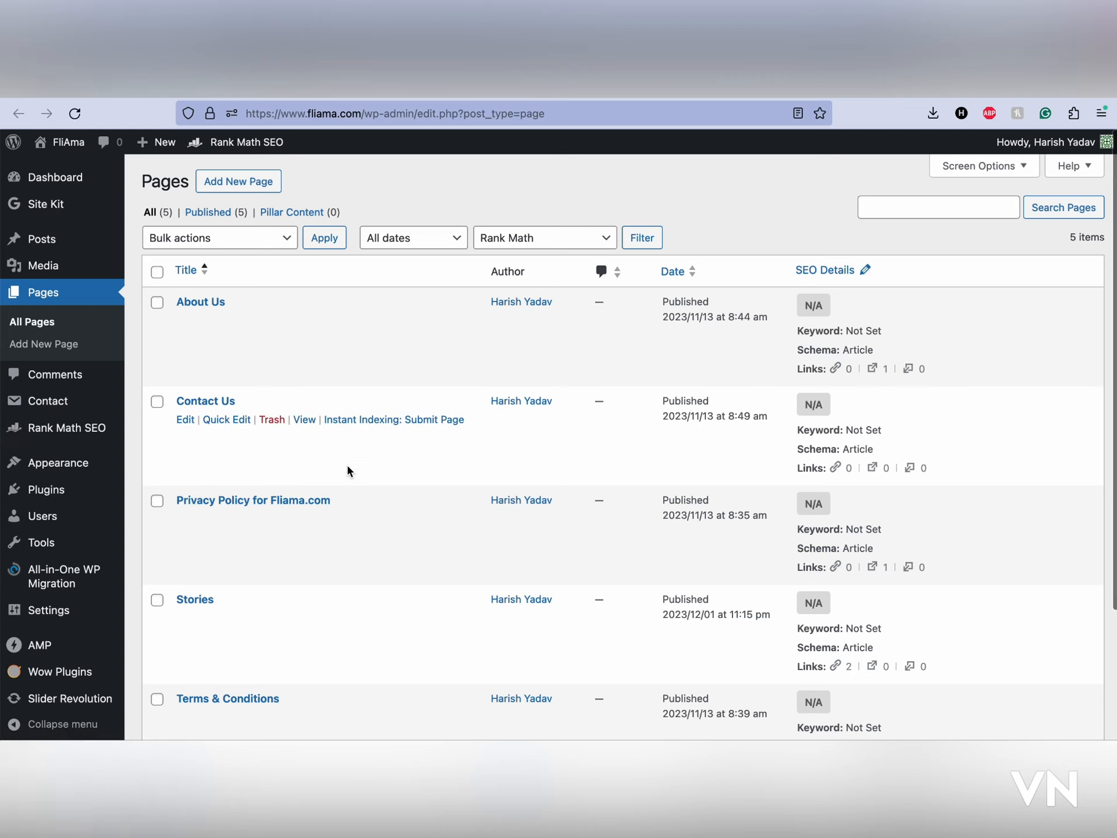
pyautogui.click(252, 185)
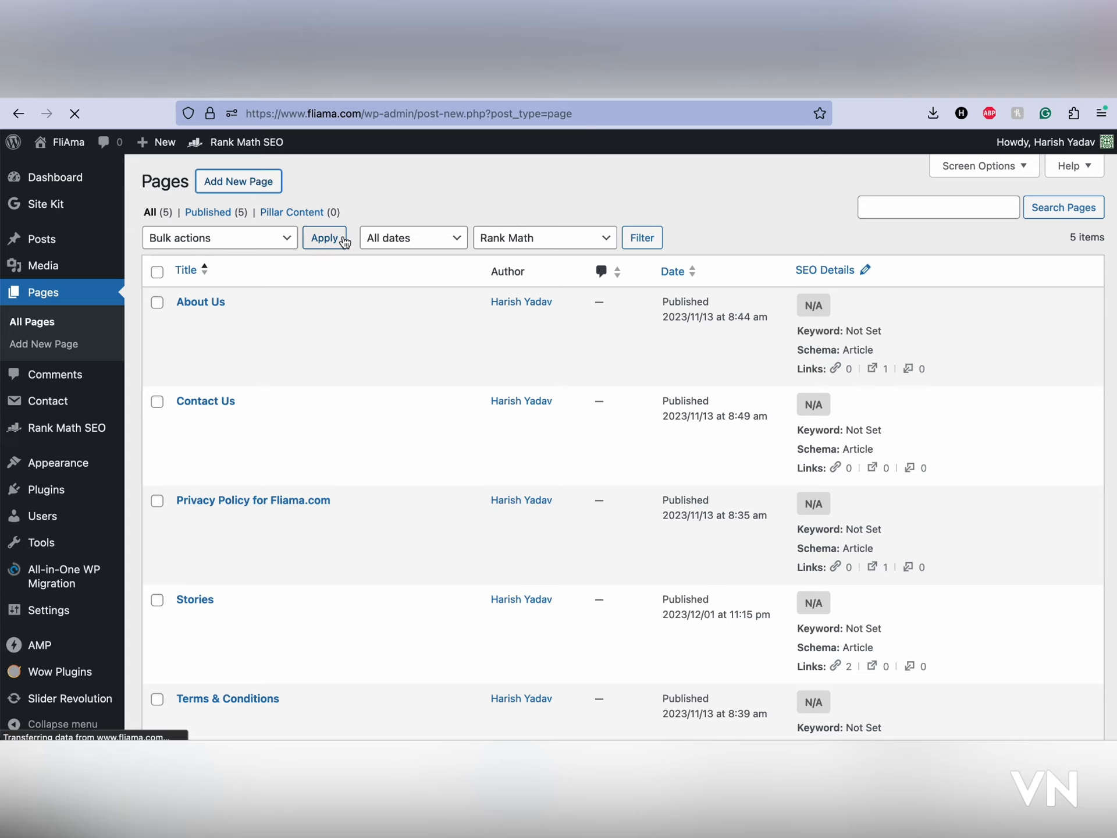
pyautogui.write('Slid')
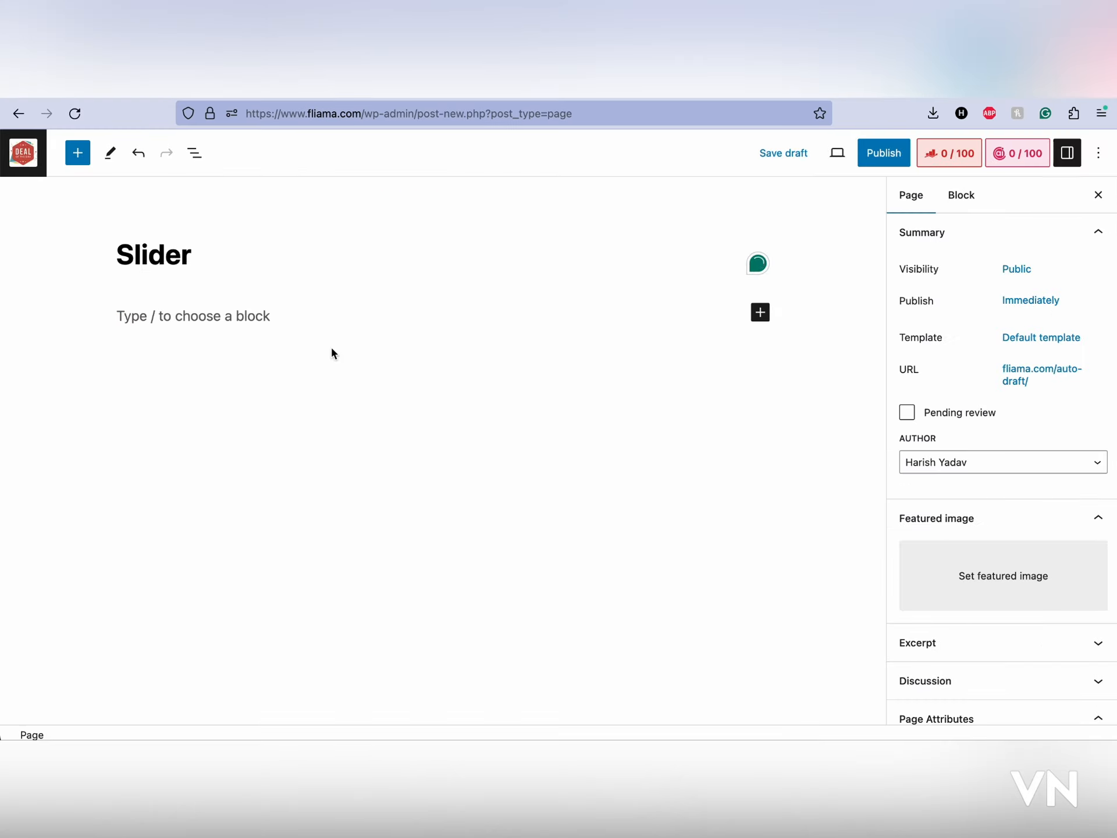
pyautogui.write('er')
pyautogui.press('Return')
pyautogui.write('[rev_slider alias="geometric-slider-design"][/rev_slider]')
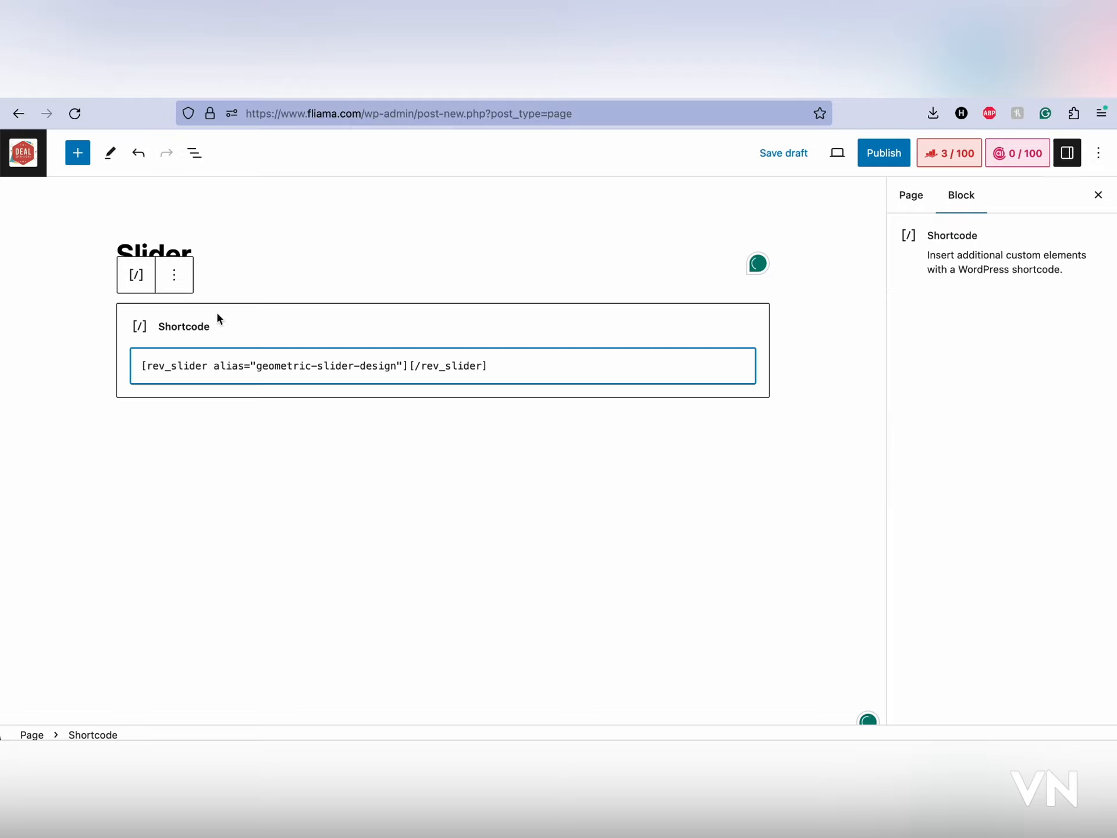
# Step: Publish the Slider page and open it on the live site
pyautogui.click(867, 160)
pyautogui.click(963, 154)
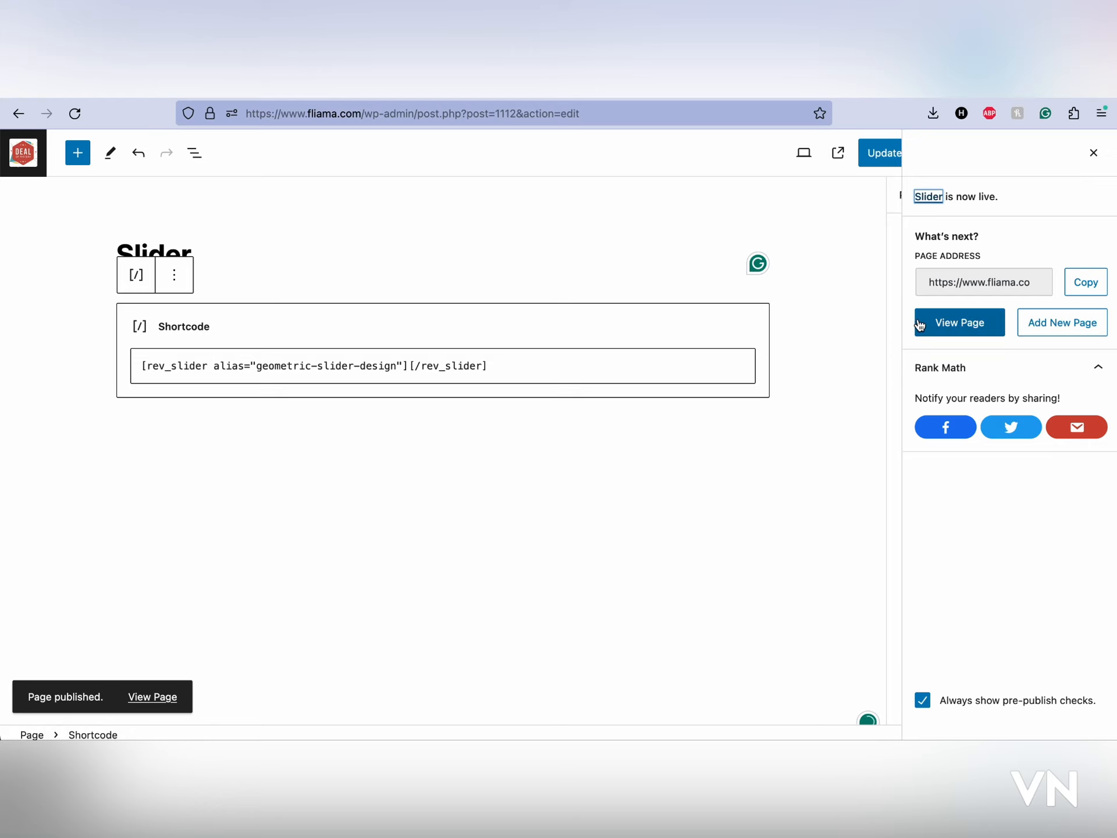
pyautogui.click(959, 325)
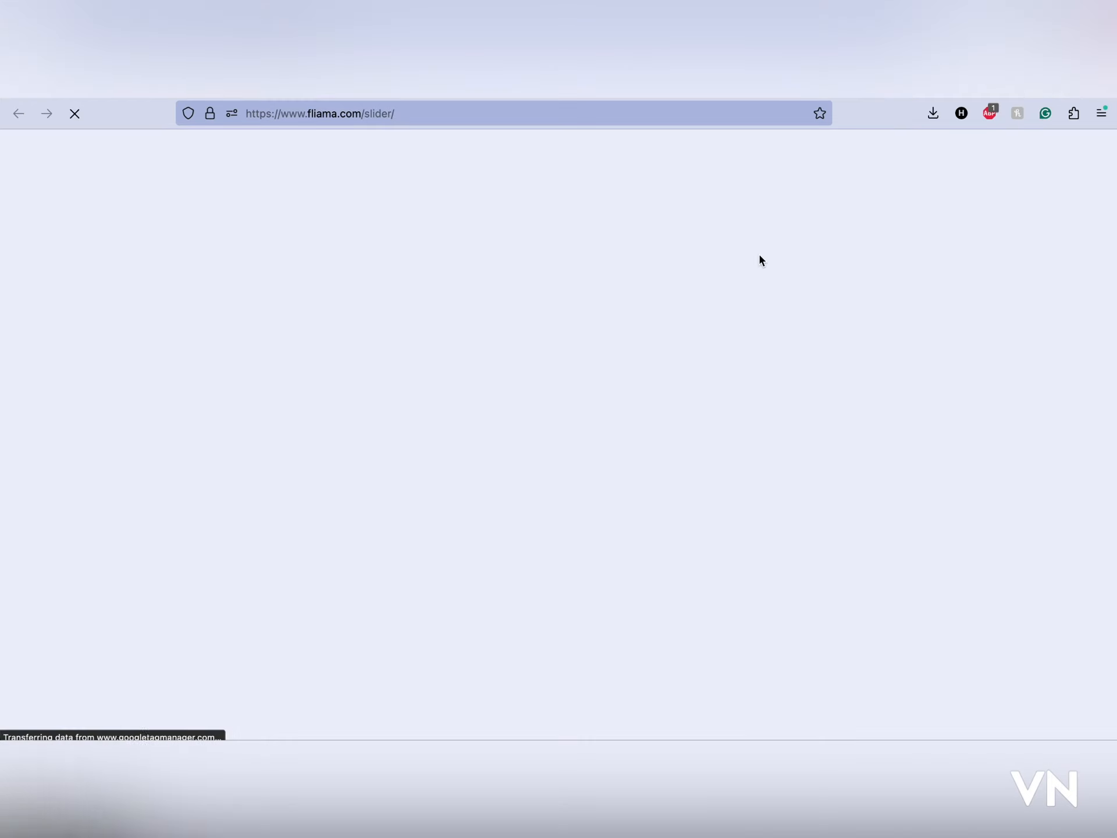
# Step: Step through all slides of the published slider and examine how they display on the desktop page
pyautogui.scroll(-3, 431, 395)
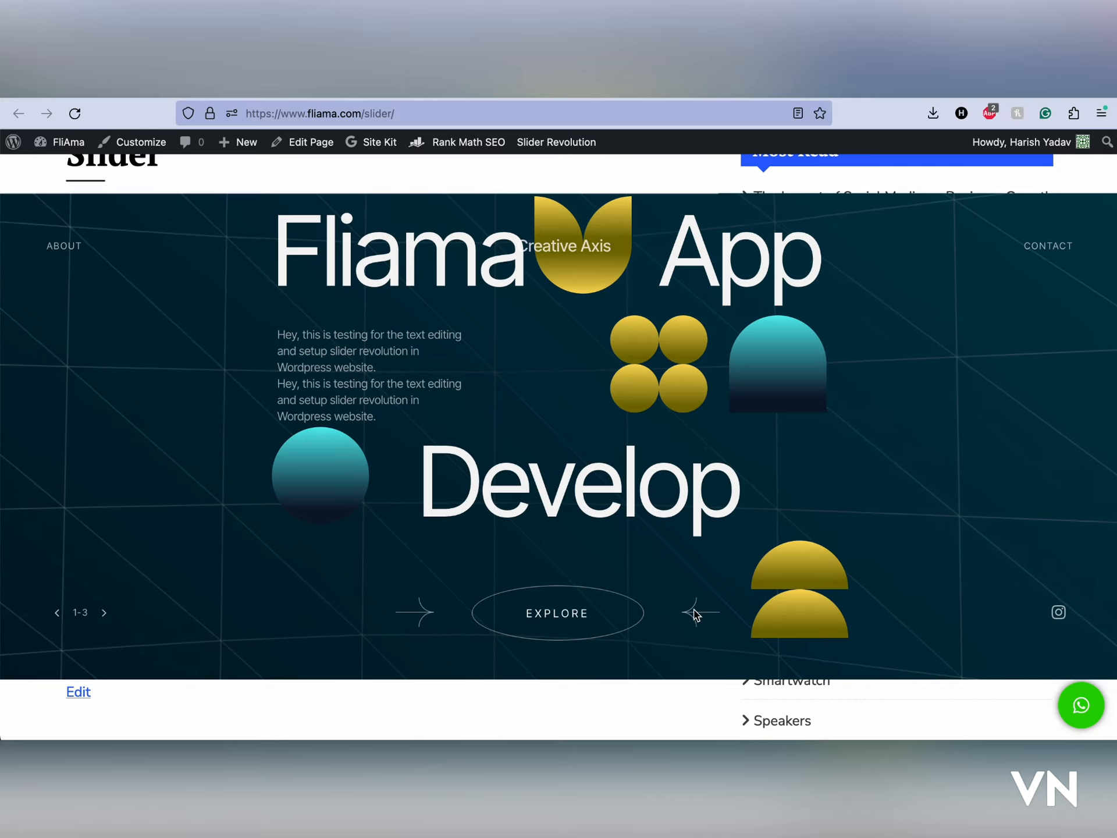
pyautogui.click(105, 614)
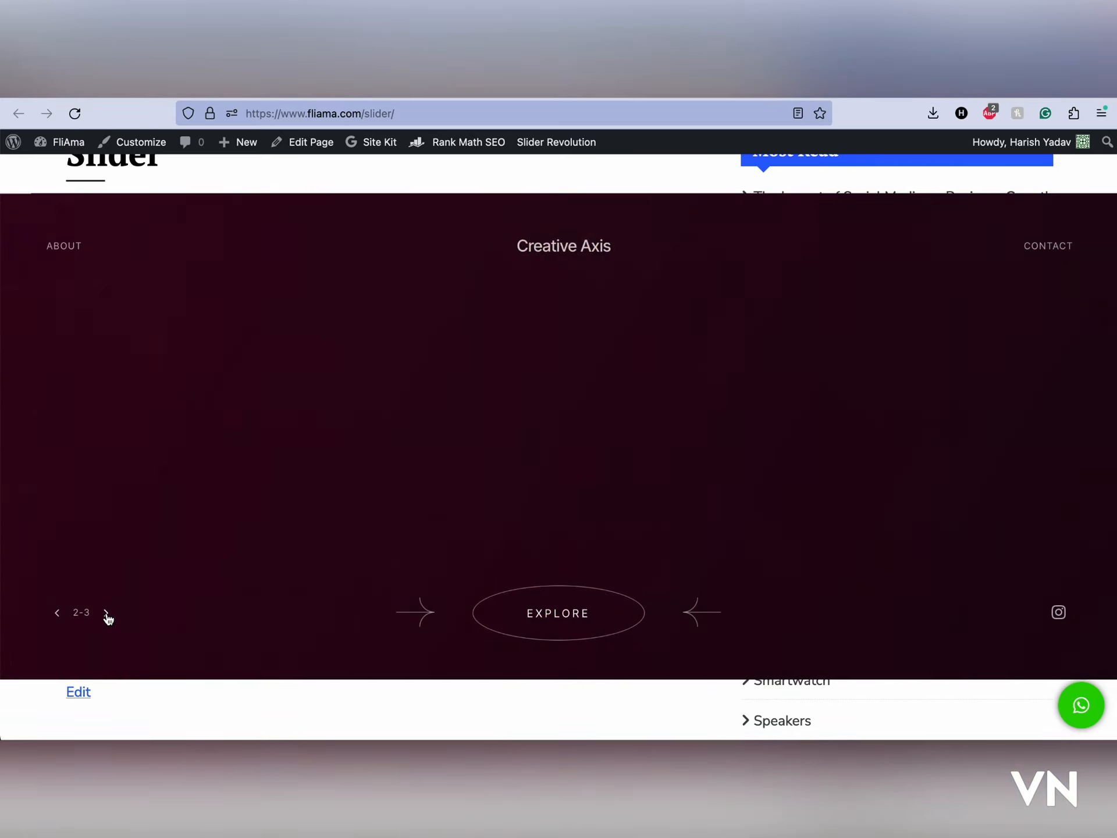
pyautogui.click(106, 613)
pyautogui.scroll(2, 105, 615)
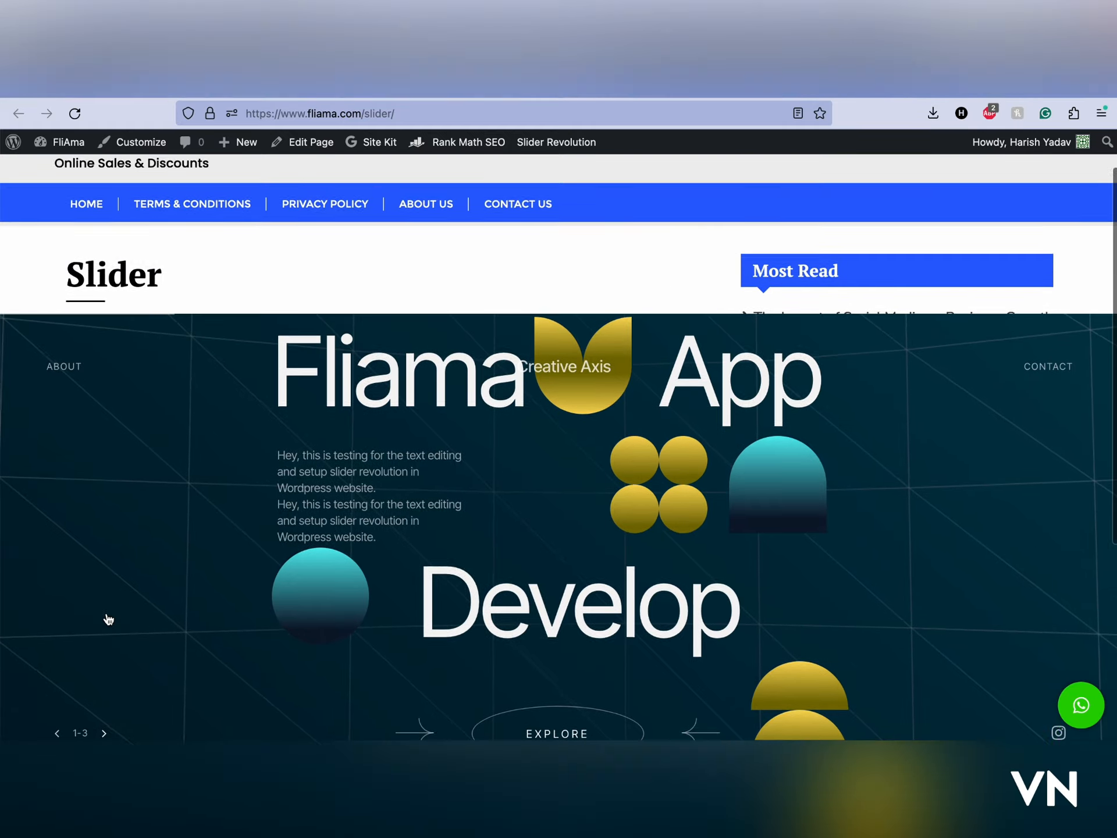
pyautogui.scroll(-2, 105, 616)
pyautogui.click(104, 625)
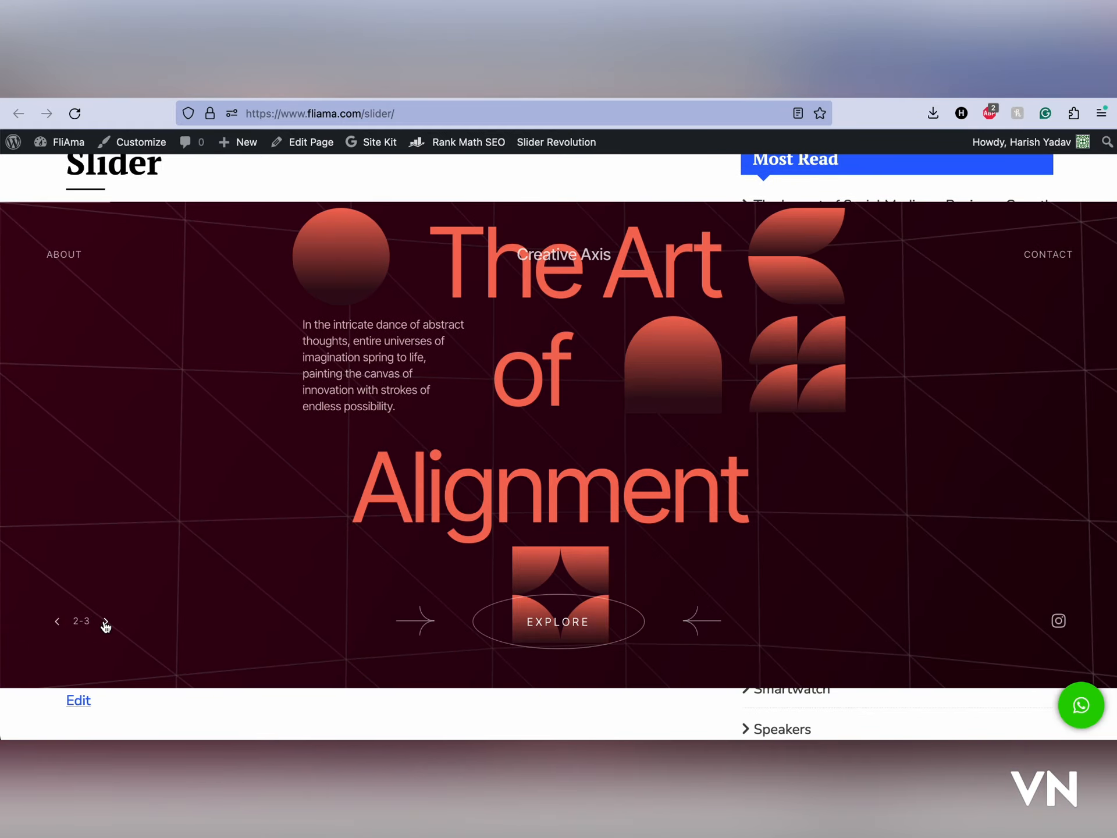
pyautogui.click(105, 624)
pyautogui.click(105, 624)
pyautogui.scroll(2, 105, 626)
pyautogui.scroll(-2, 105, 627)
# Step: Examine the Slider page and its slides in the browser's responsive phone view at 412 × 915
pyautogui.press('super+alt+m')
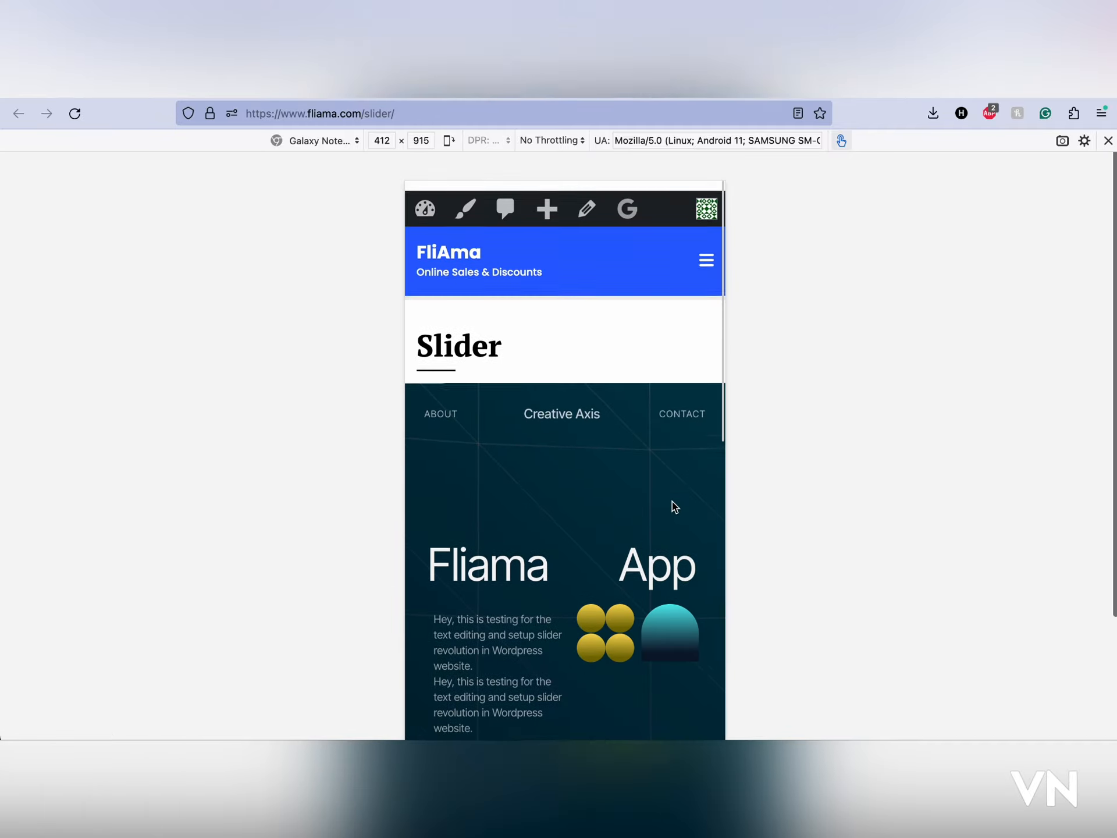
pyautogui.press('super+alt+m')
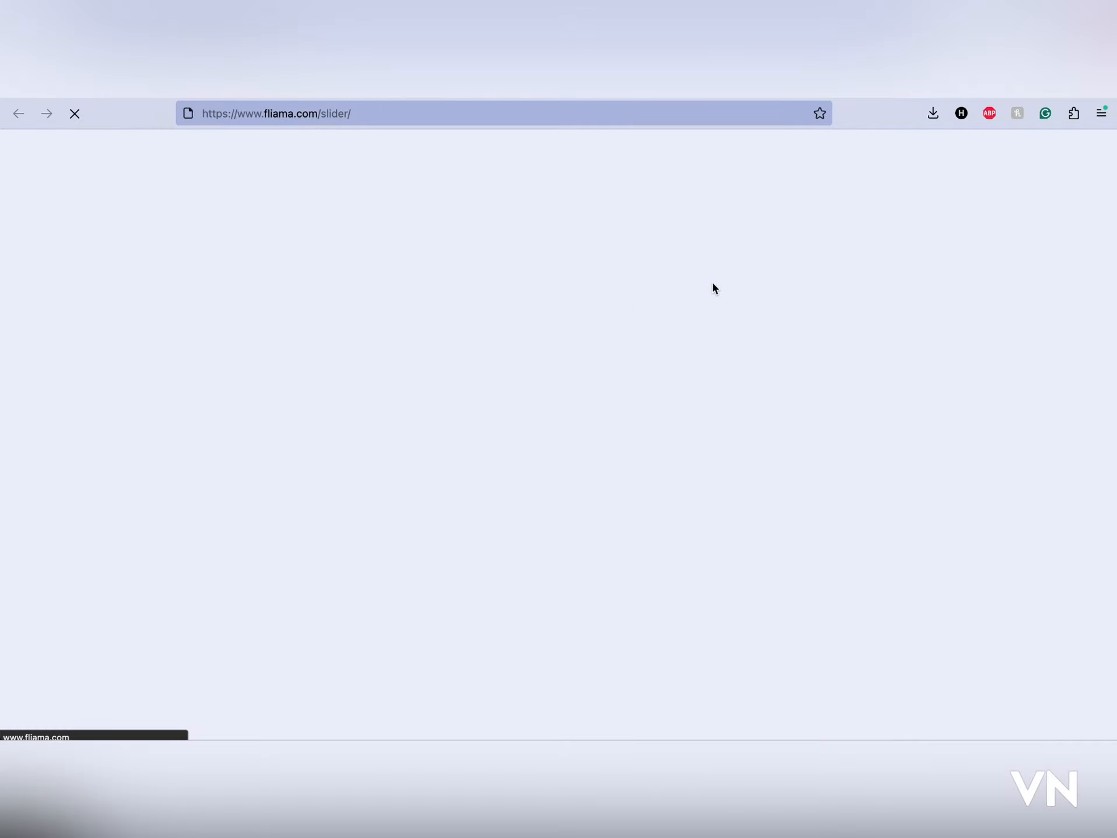
pyautogui.press('super+alt+m')
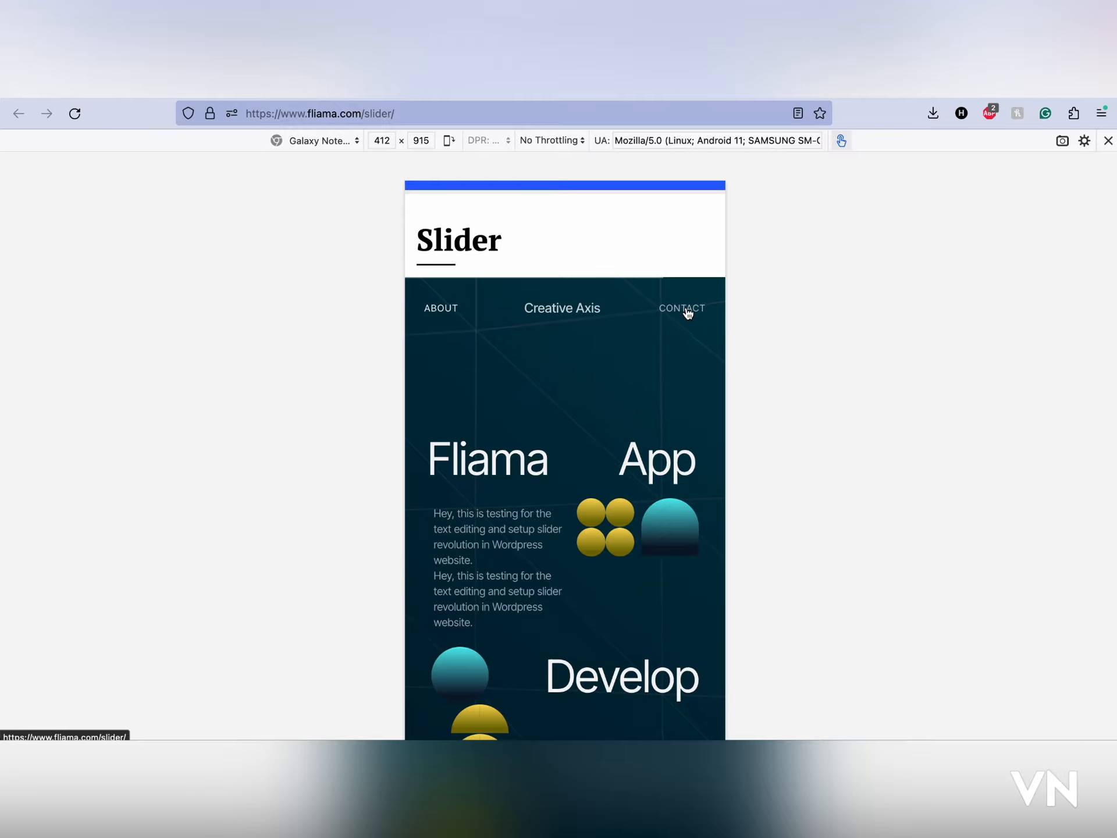
pyautogui.scroll(-10, 486, 326)
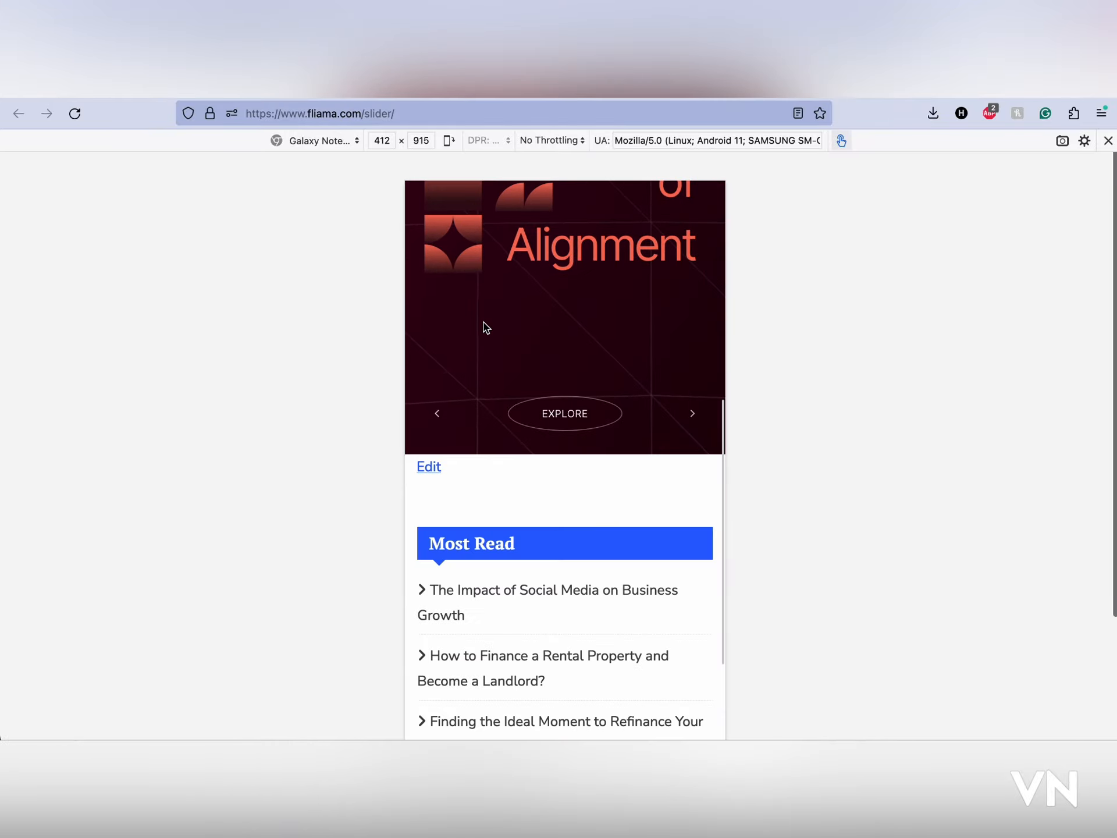
pyautogui.scroll(-4, 571, 423)
pyautogui.scroll(10, 573, 419)
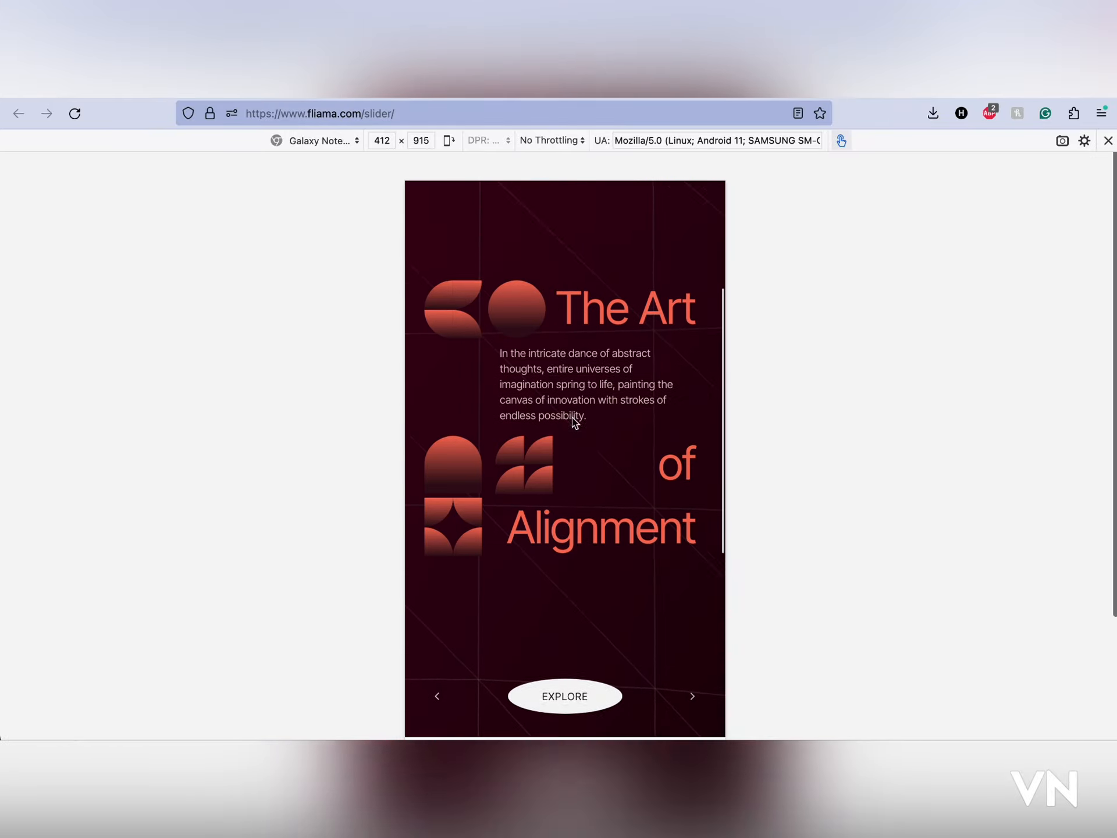
pyautogui.scroll(-2, 574, 423)
pyautogui.click(695, 649)
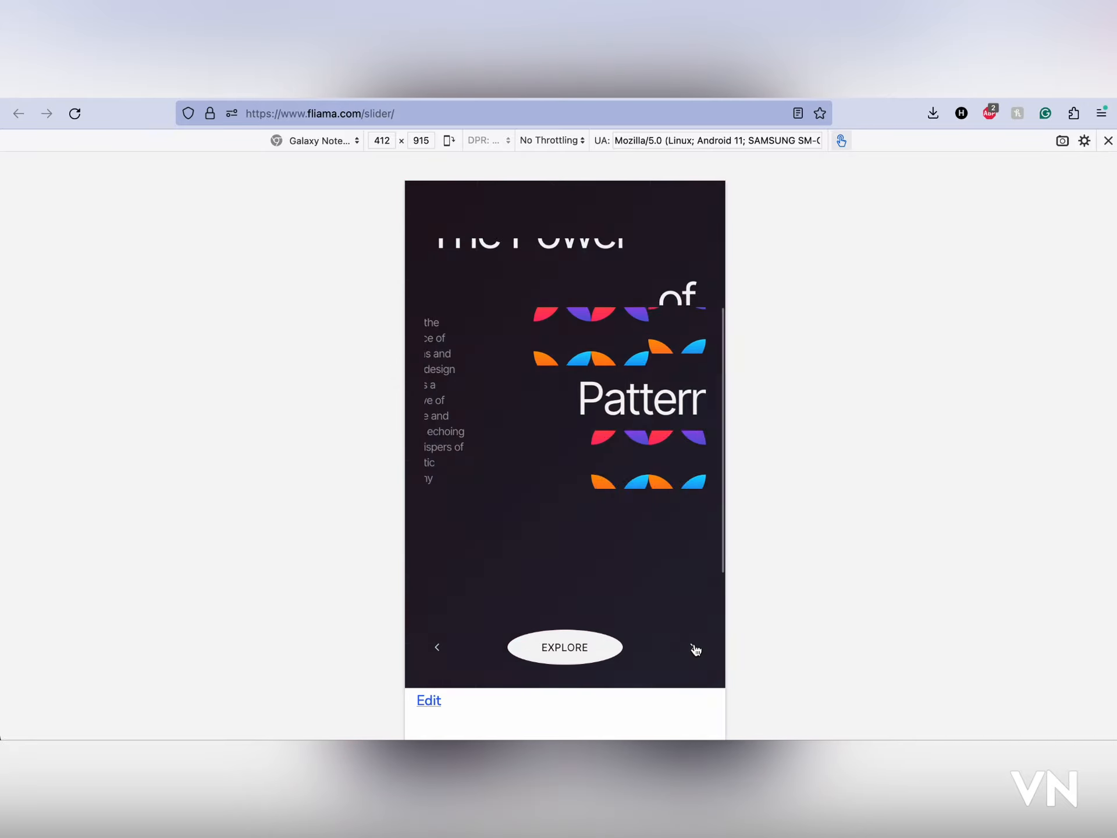
pyautogui.scroll(5, 680, 617)
pyautogui.scroll(1, 669, 542)
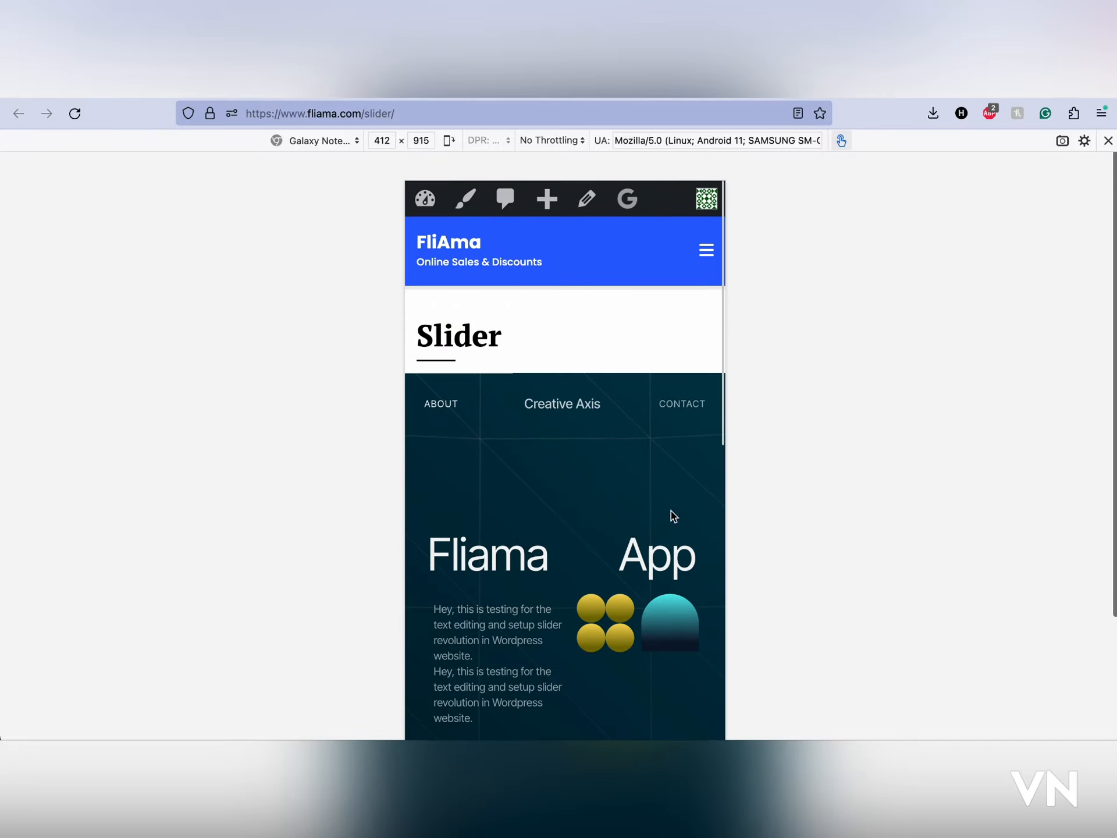
# Step: Leave the responsive phone view, reload the Slider page and check the slider's desktop layout
pyautogui.click(1108, 140)
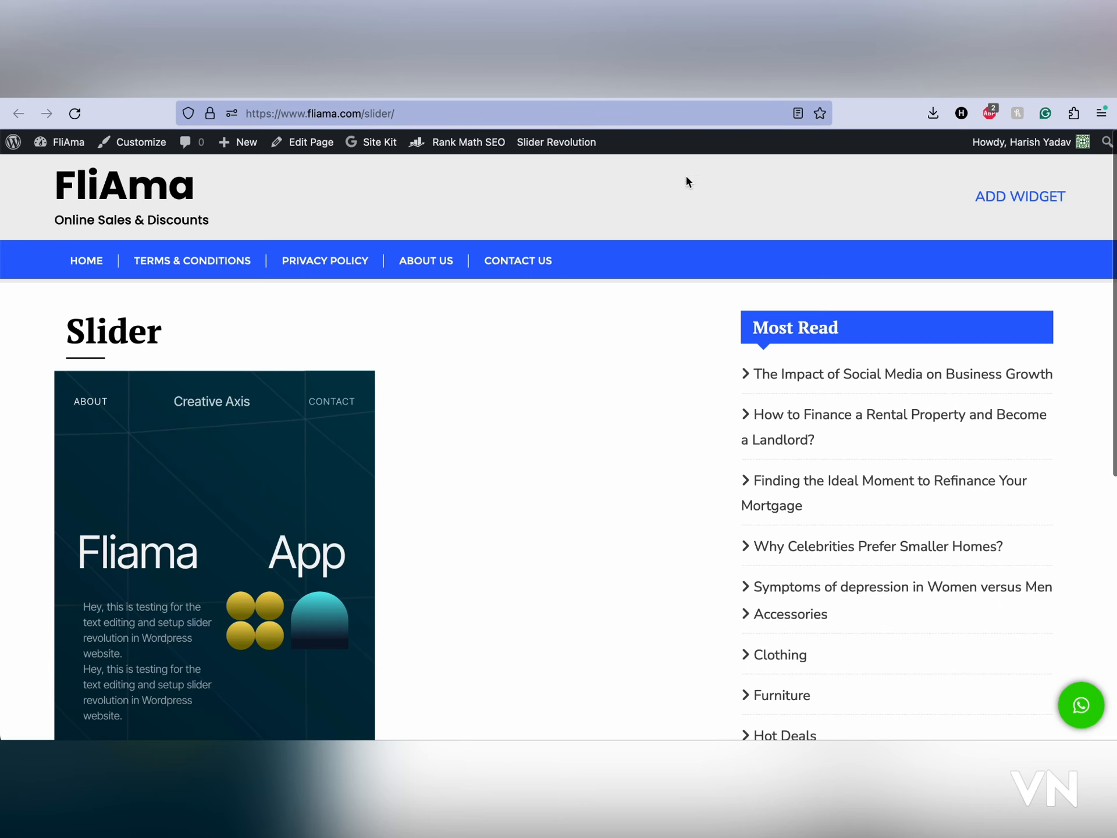
pyautogui.click(74, 114)
pyautogui.scroll(-3, 461, 399)
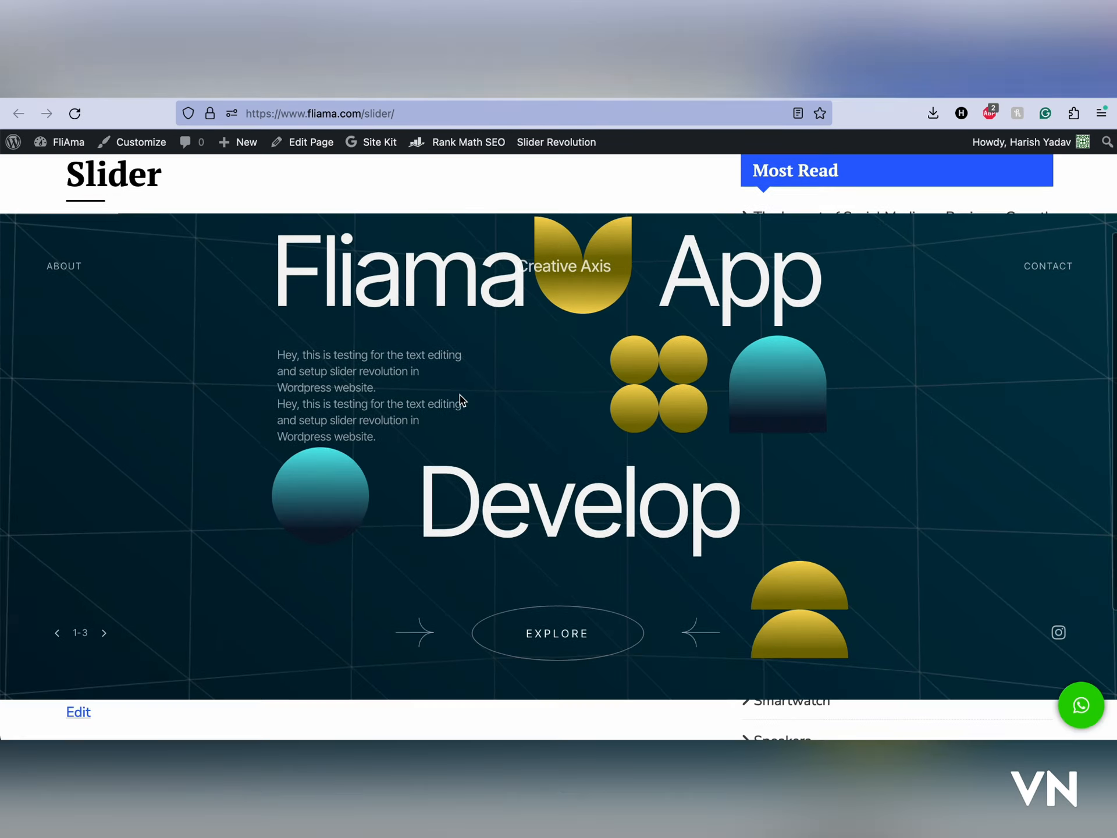
pyautogui.scroll(2, 462, 400)
pyautogui.scroll(-2, 461, 399)
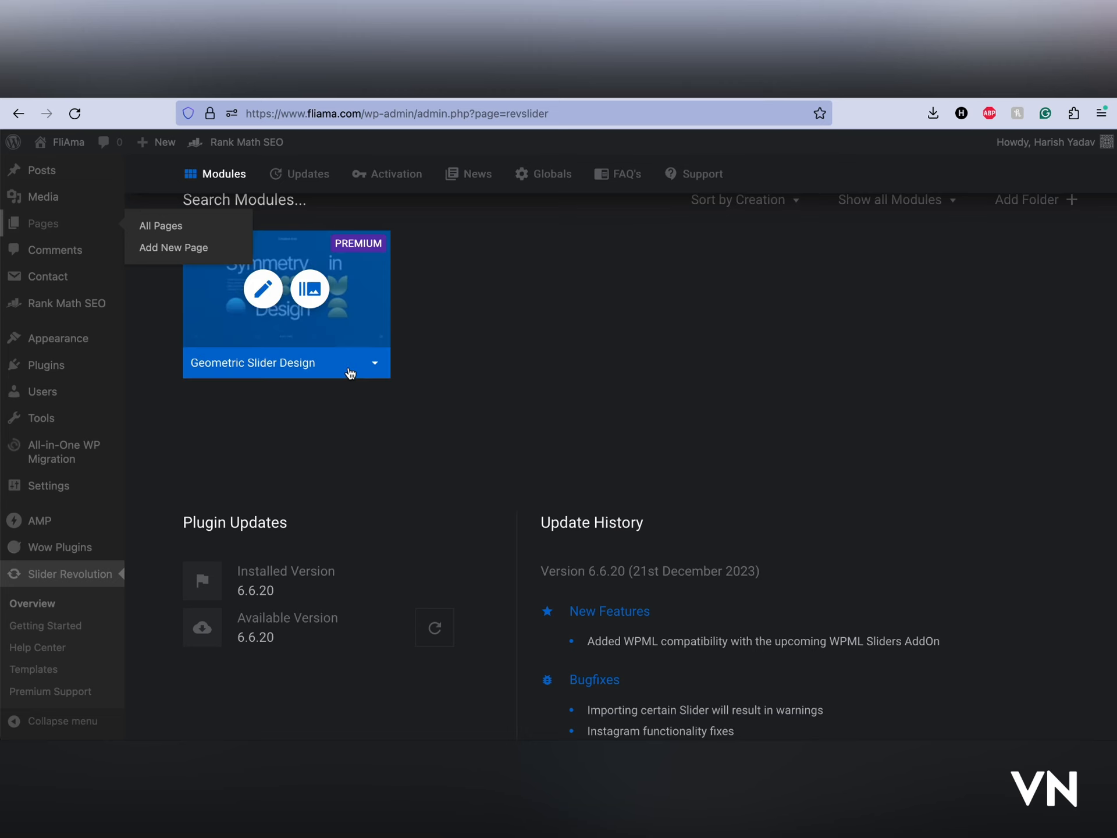
# Step: Copy the Geometric Slider Design module's theme HTML embed code, <?php add_revslider('geometric-slider-design'); ?>
pyautogui.click(349, 367)
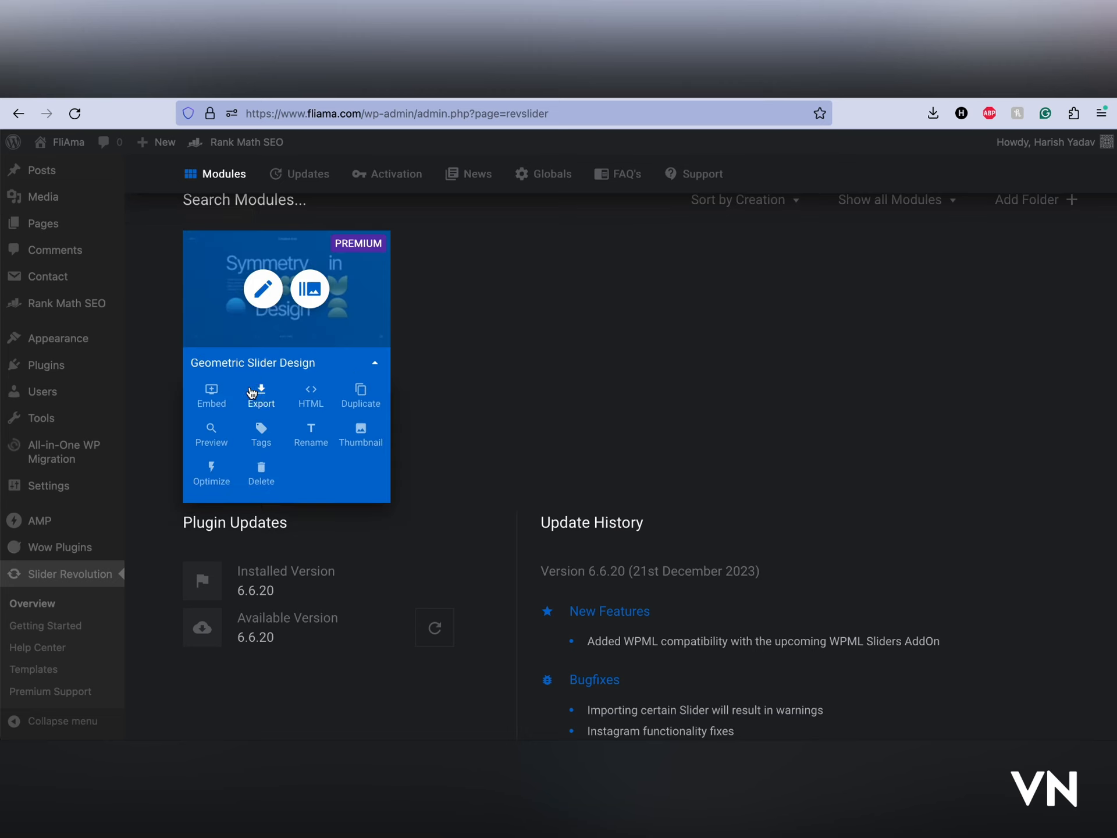
pyautogui.click(209, 399)
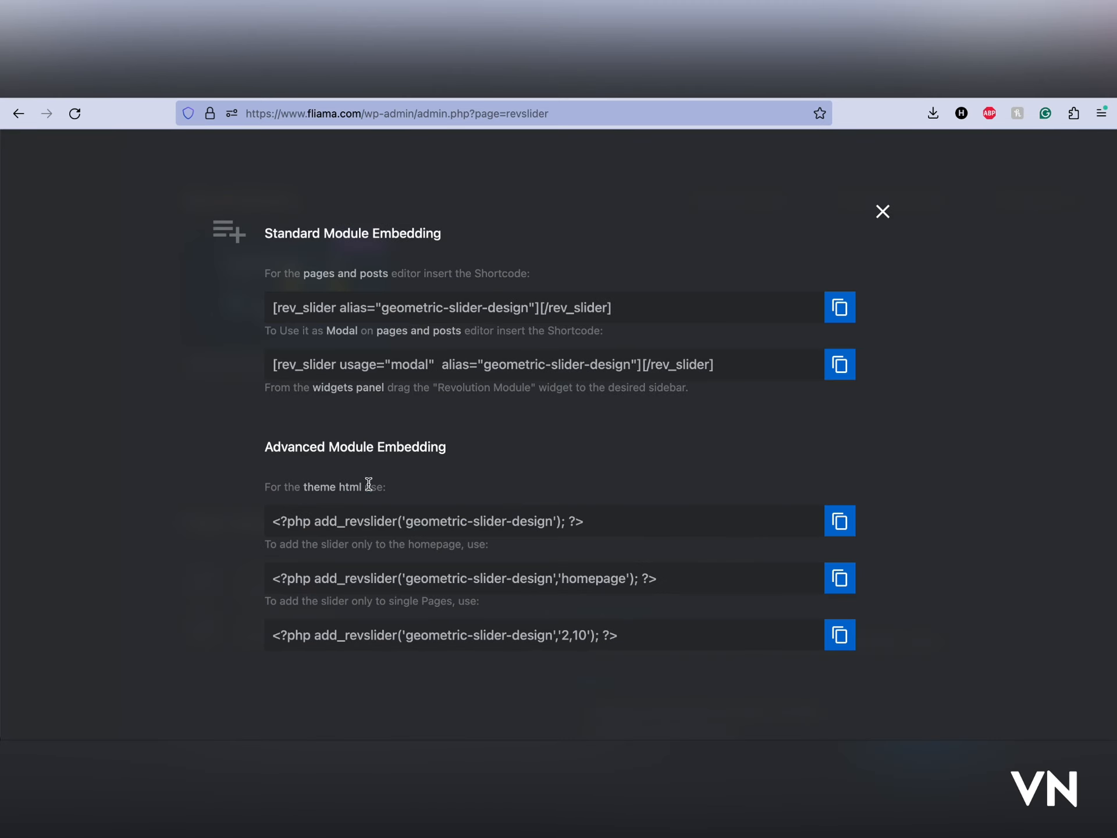
pyautogui.moveTo(398, 521); pyautogui.dragTo(627, 527)
pyautogui.click(841, 523)
pyautogui.click(842, 523)
pyautogui.click(882, 211)
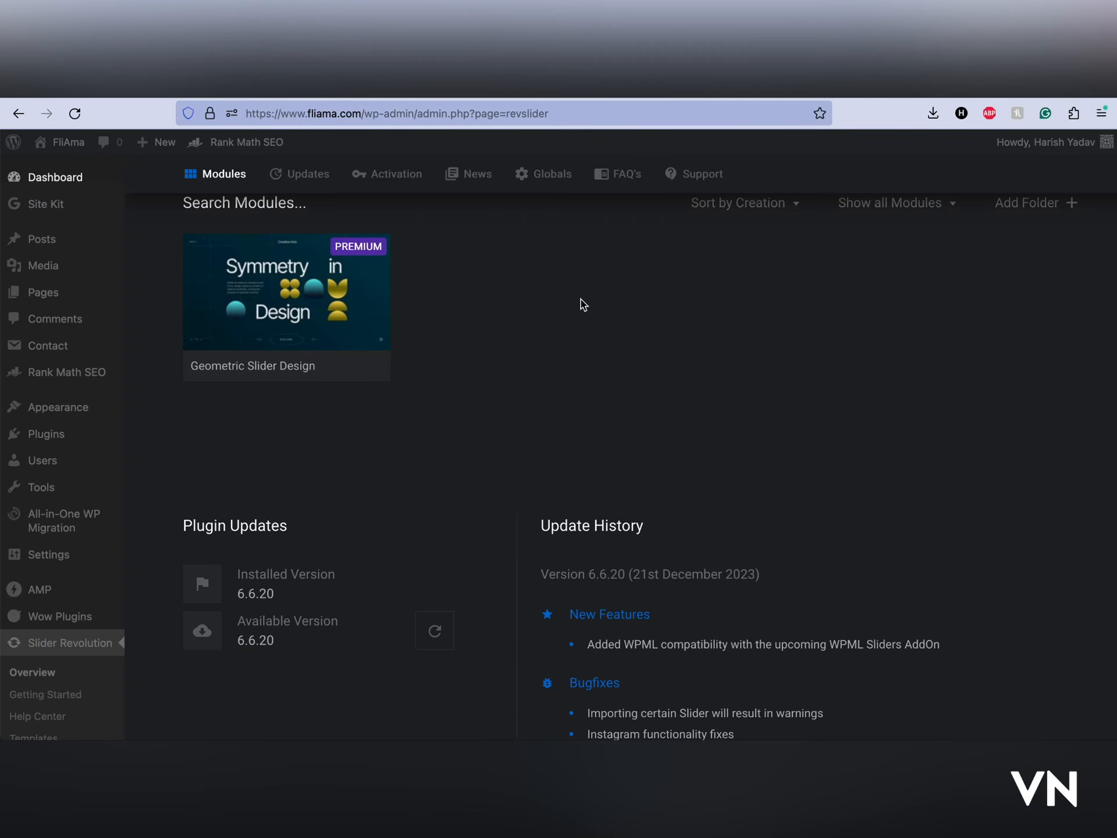
# Step: Open the Bizberg theme's page.php in the theme file editor and expand its page-templates folder
pyautogui.click(172, 536)
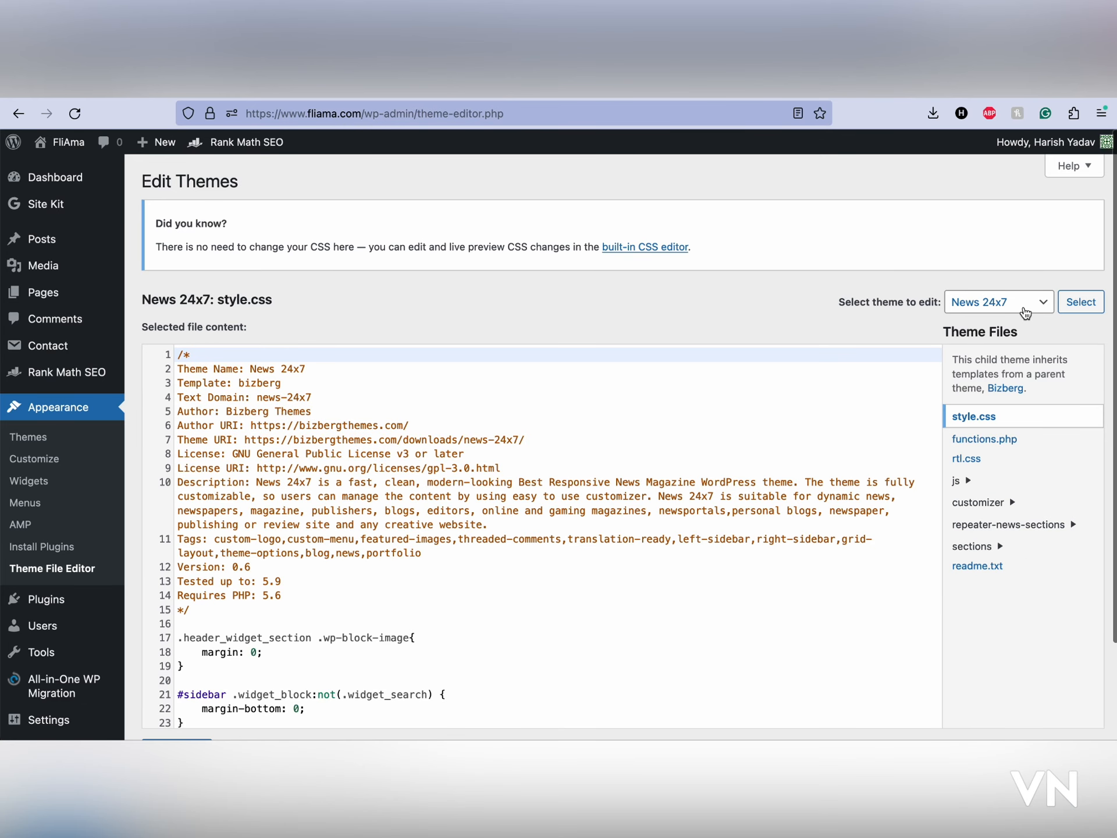
pyautogui.click(1025, 313)
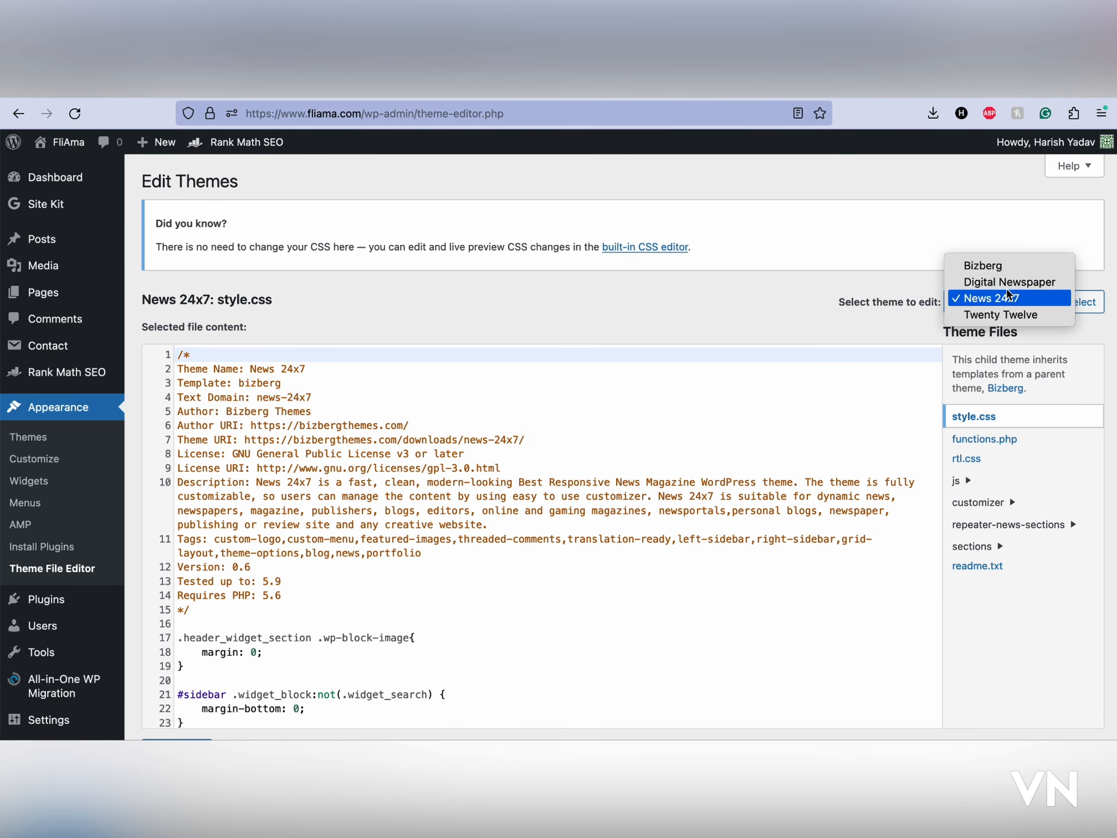
pyautogui.click(1007, 262)
pyautogui.click(1065, 301)
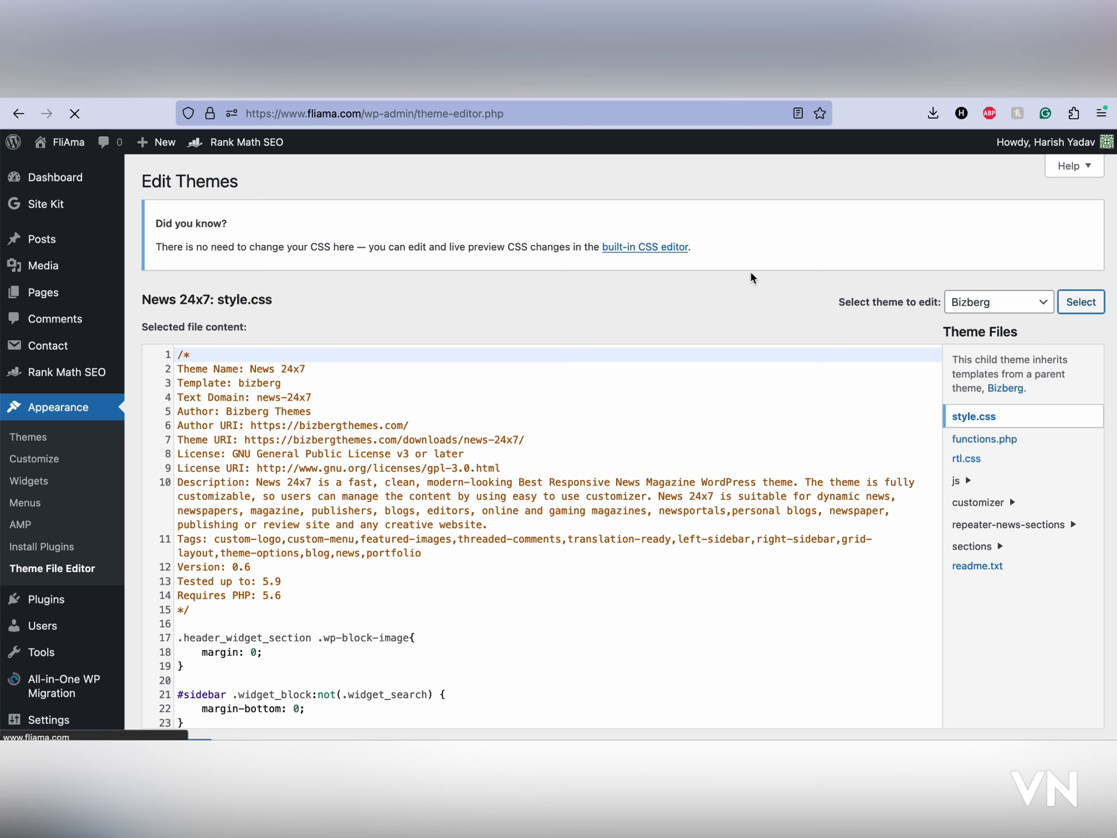
pyautogui.scroll(-1, 1001, 577)
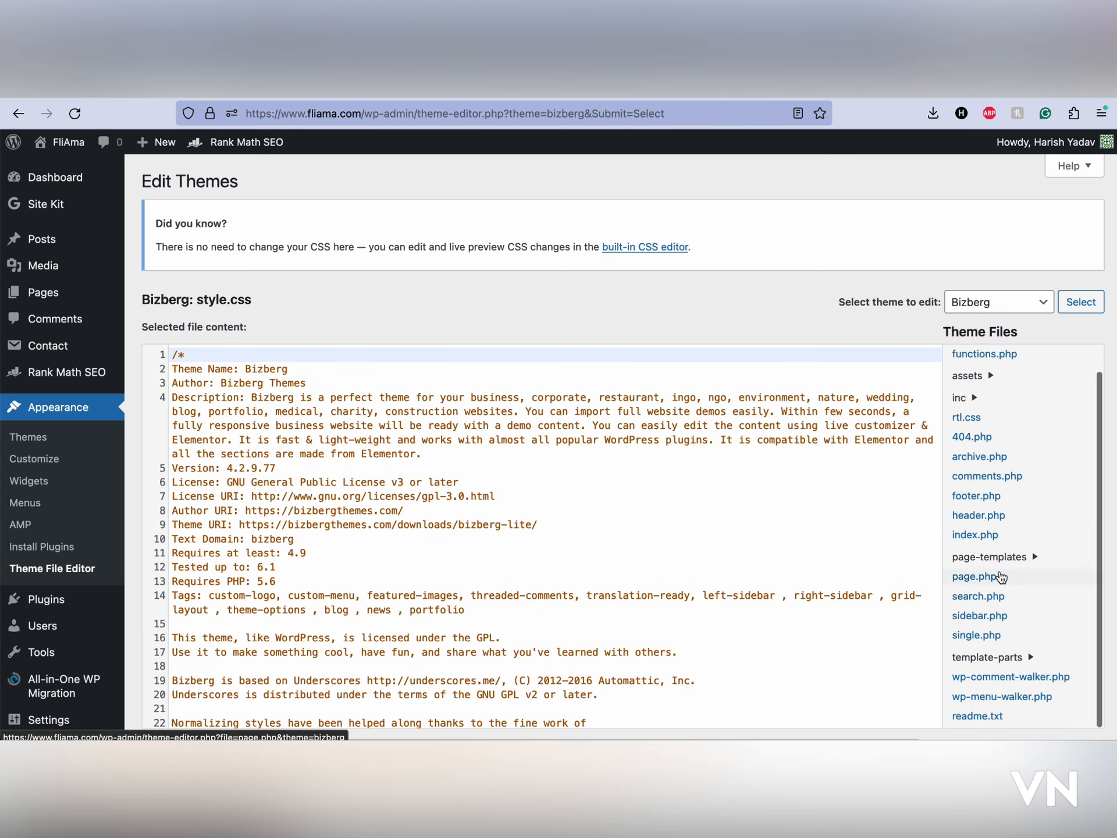
pyautogui.click(1029, 494)
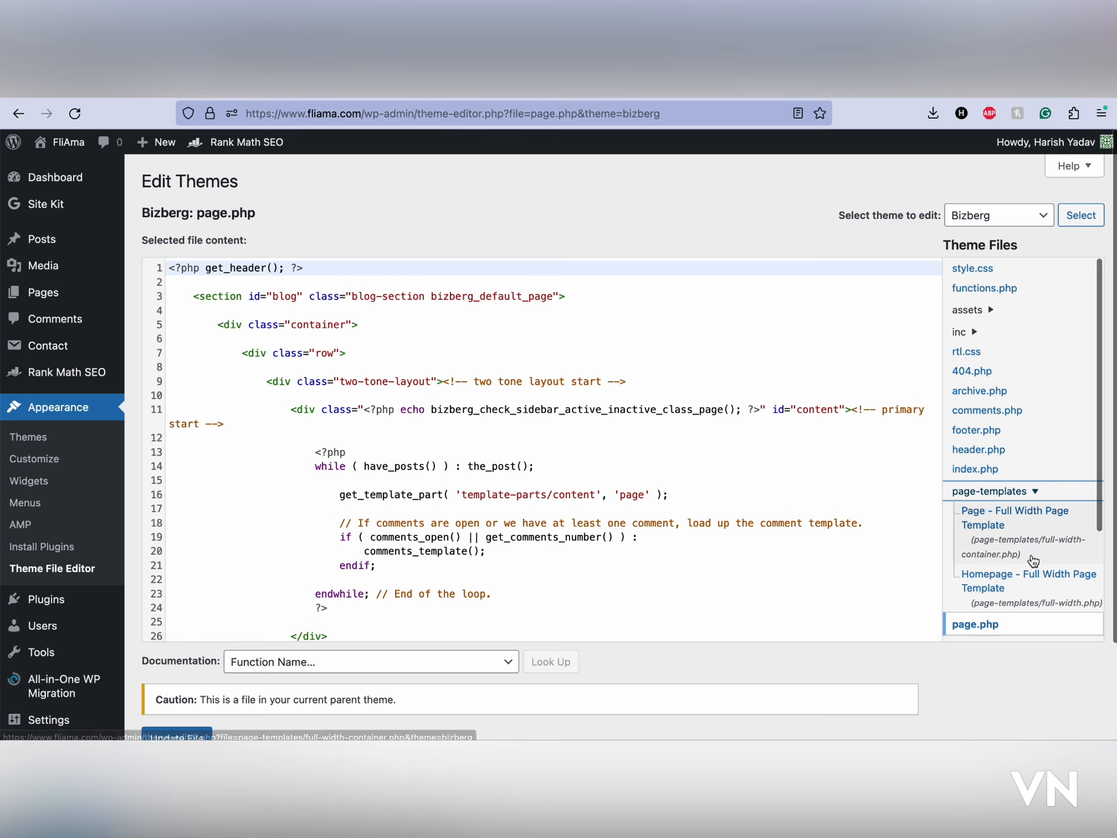
pyautogui.scroll(-2, 1033, 547)
pyautogui.scroll(-2, 983, 523)
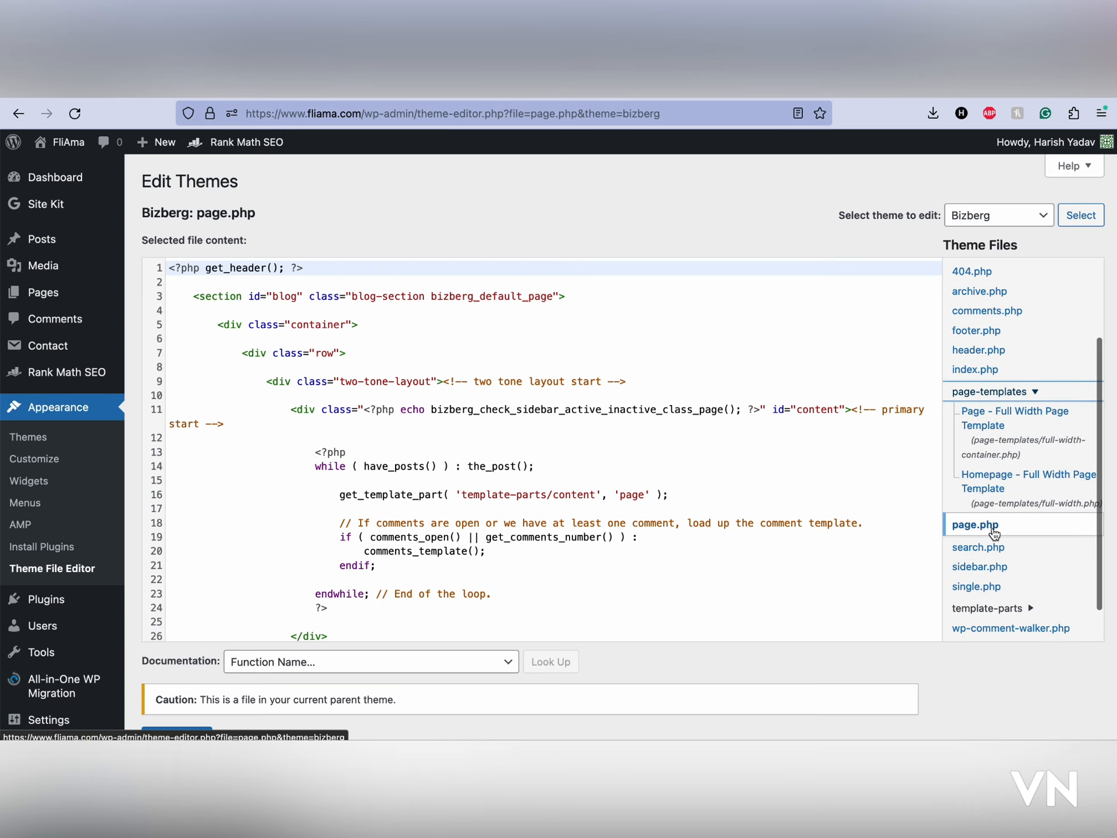
pyautogui.scroll(-1, 465, 434)
pyautogui.scroll(1, 408, 418)
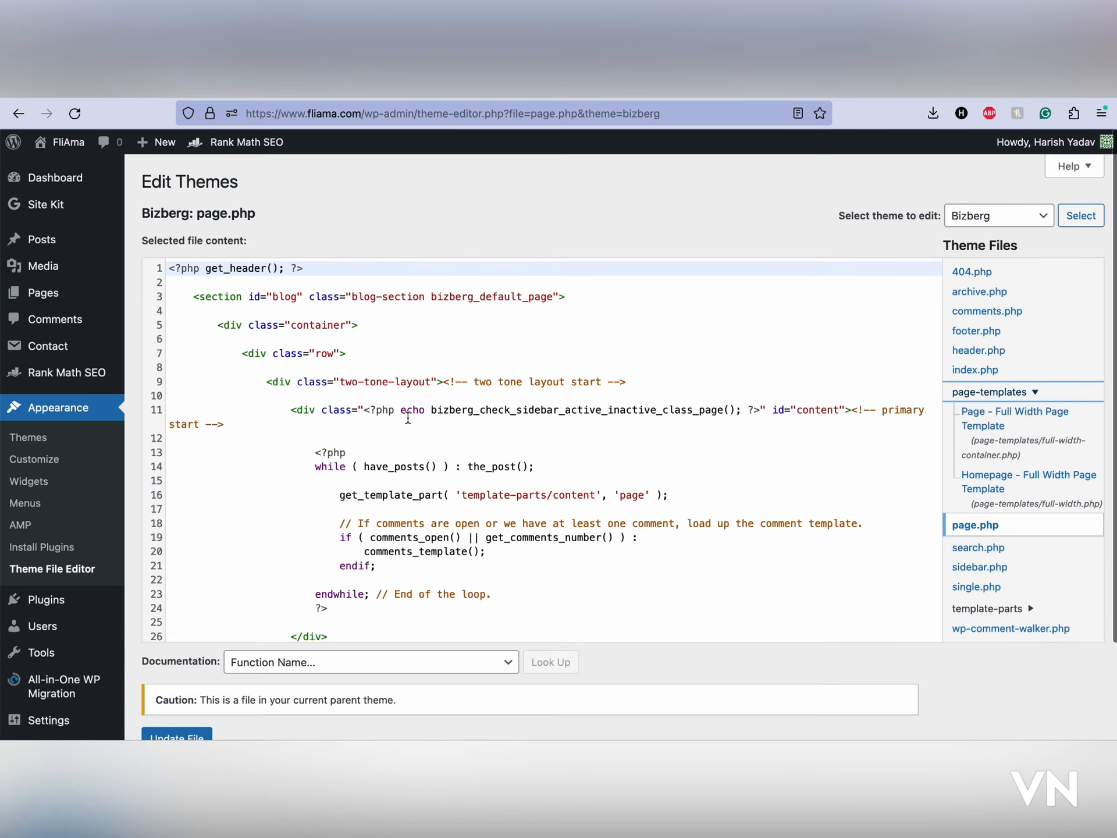
# Step: Add the copied slider PHP code on a new line above the content loop in page.php and update the file
pyautogui.click(383, 327)
pyautogui.click(396, 351)
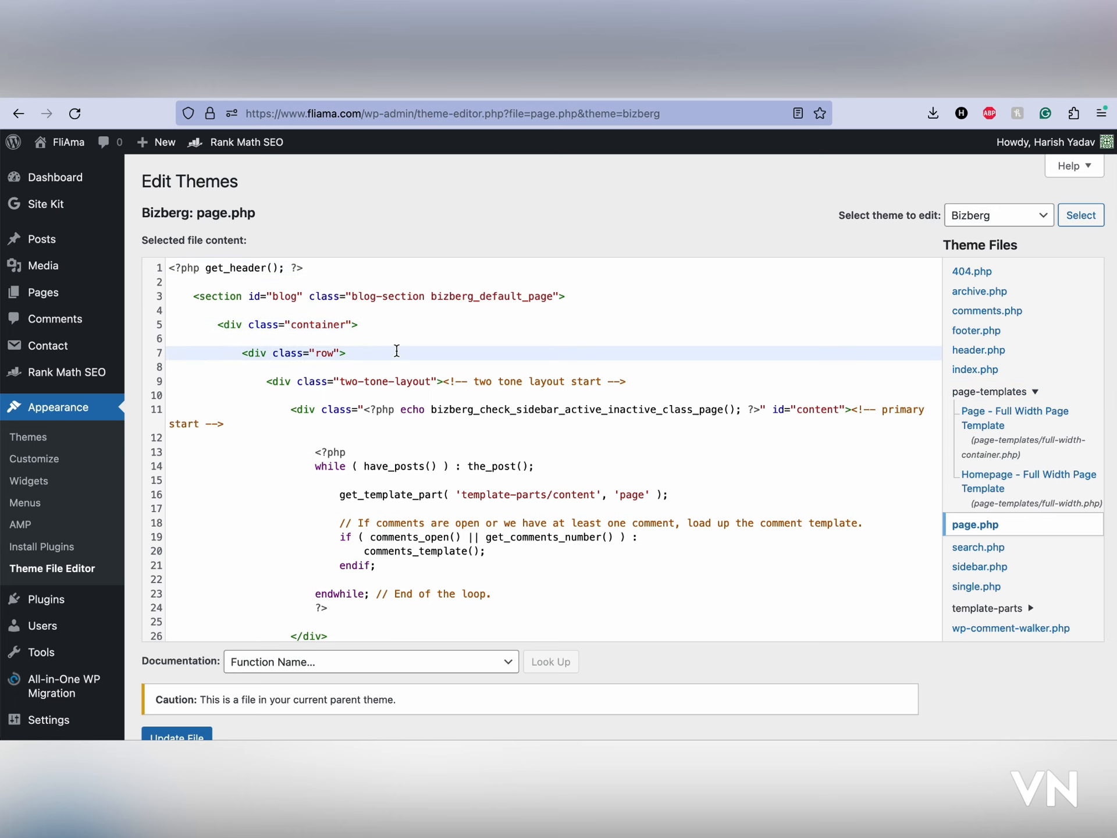
pyautogui.scroll(-2, 396, 350)
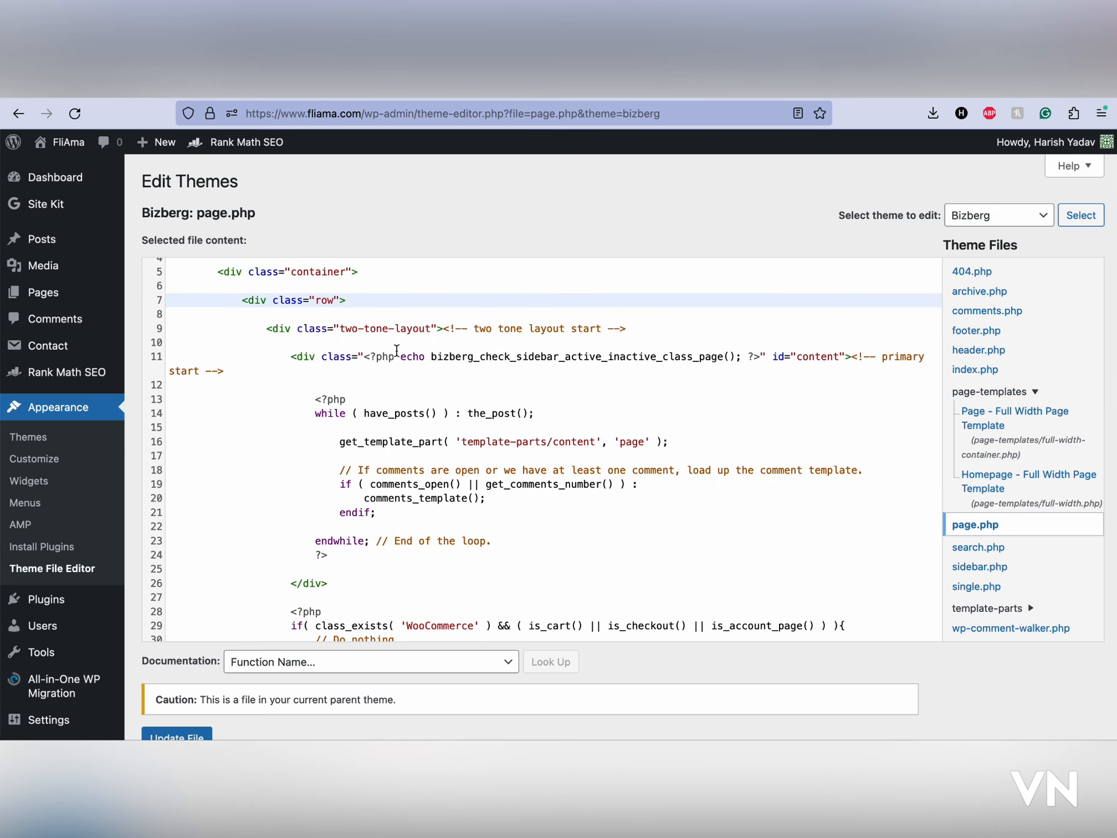
pyautogui.click(373, 383)
pyautogui.press('Return')
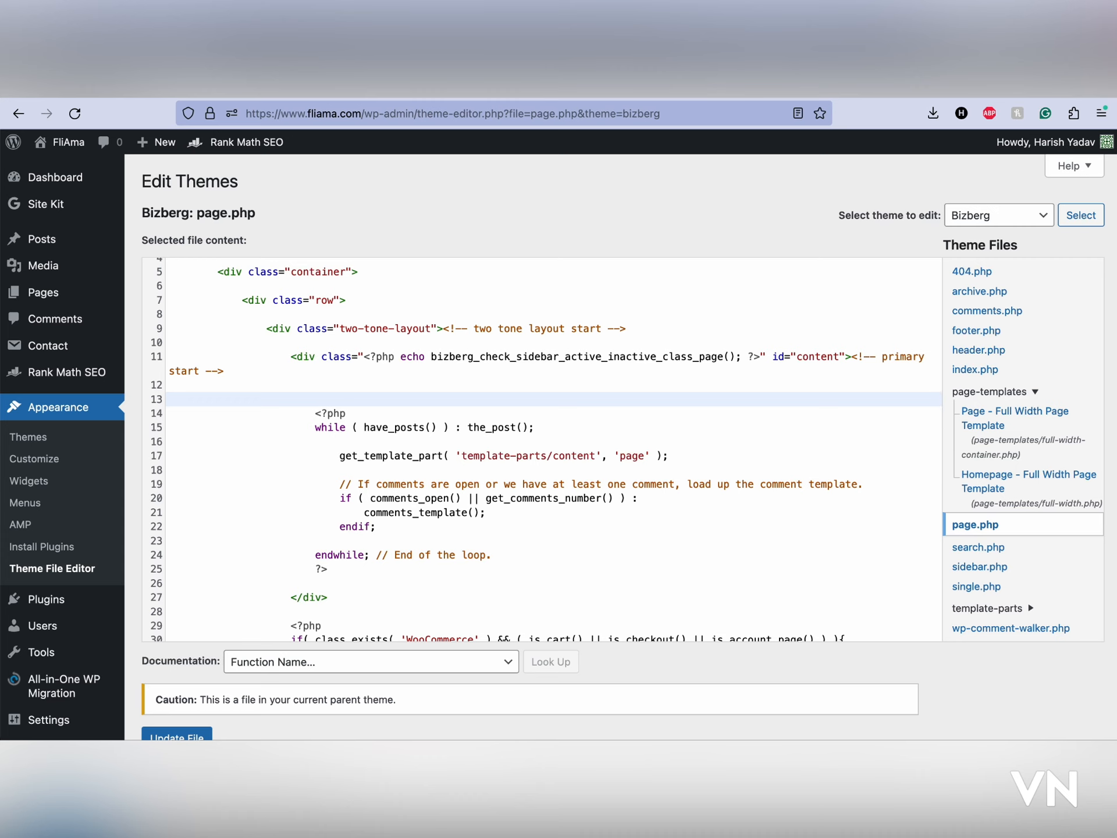
pyautogui.scroll(-3, 301, 514)
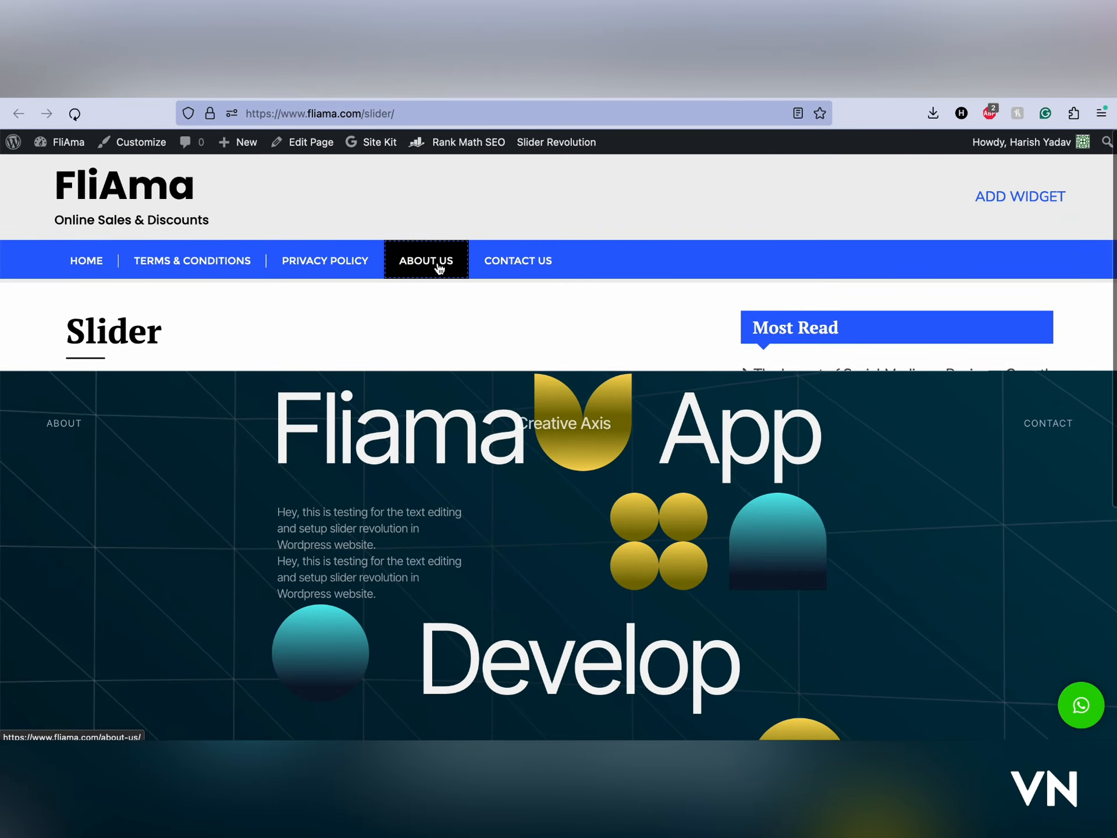
# Step: Check how the embedded slider displays on the About Us and Contact Us pages, and open the Home page
pyautogui.click(439, 268)
pyautogui.scroll(-3, 482, 459)
pyautogui.scroll(2, 482, 463)
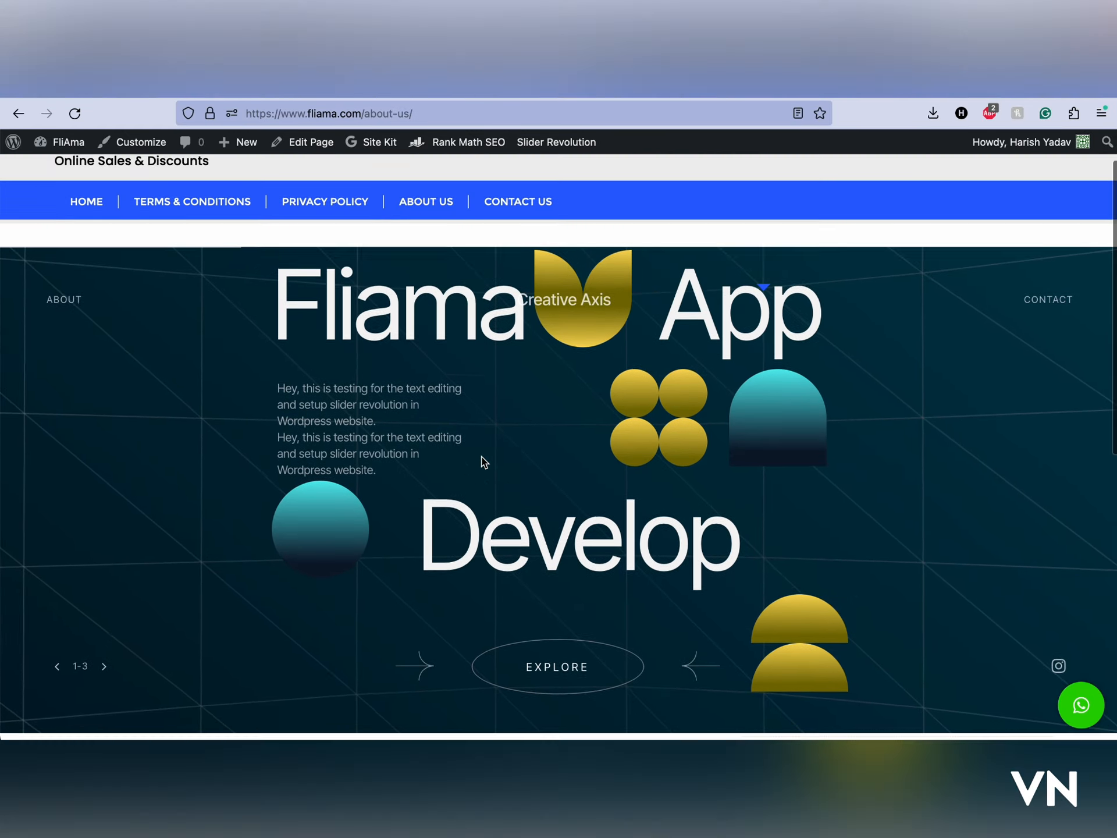
pyautogui.scroll(-4, 483, 460)
pyautogui.scroll(3, 481, 458)
pyautogui.scroll(-3, 482, 463)
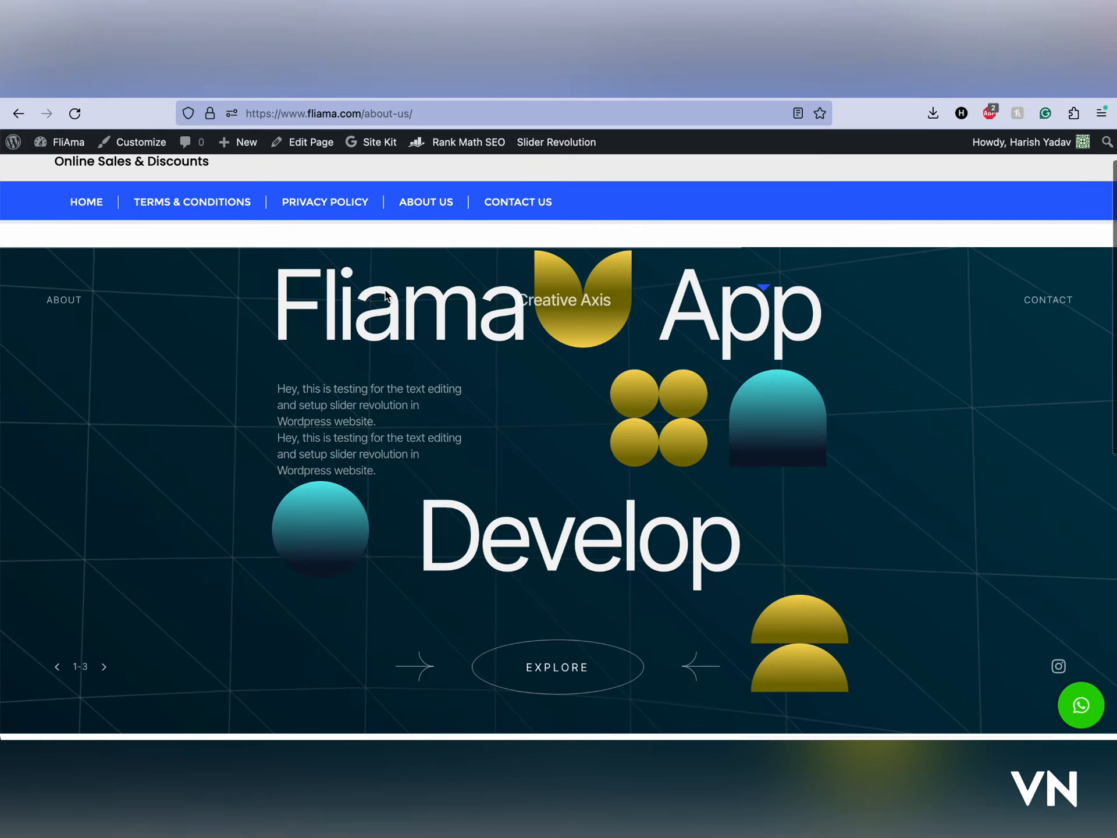
pyautogui.scroll(3, 474, 412)
pyautogui.click(499, 257)
pyautogui.scroll(-4, 567, 364)
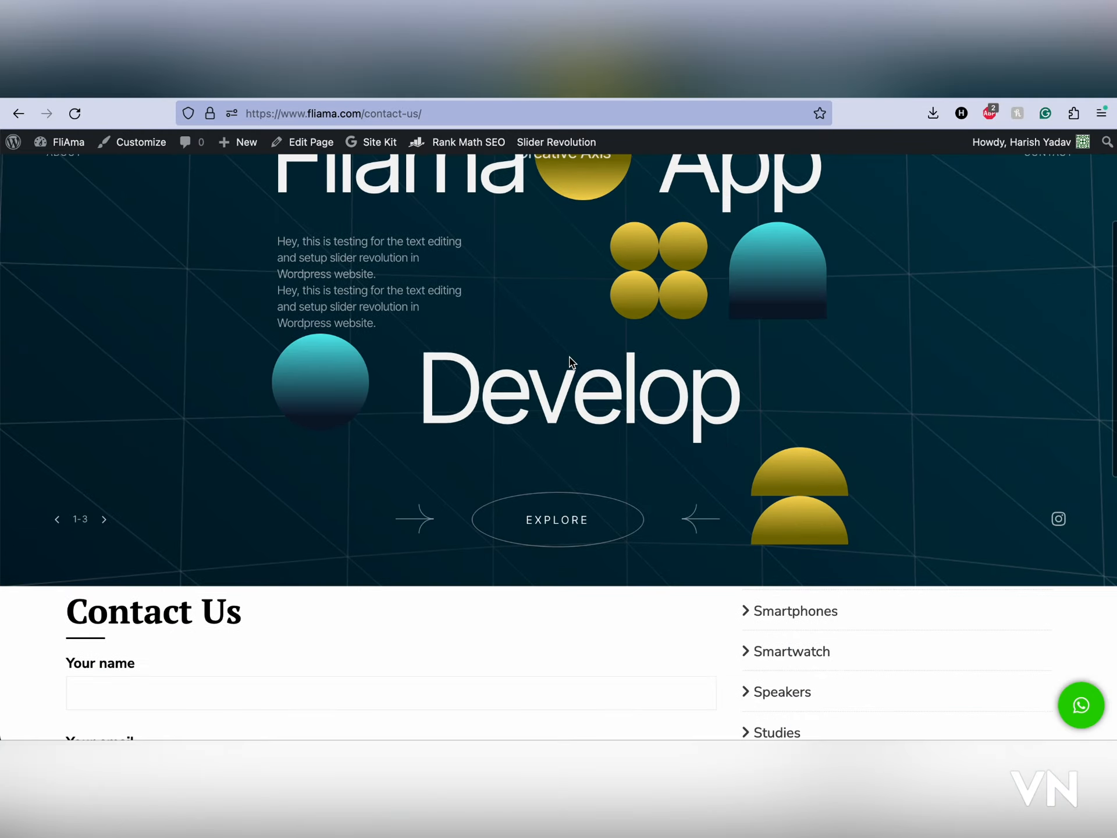
pyautogui.scroll(4, 571, 367)
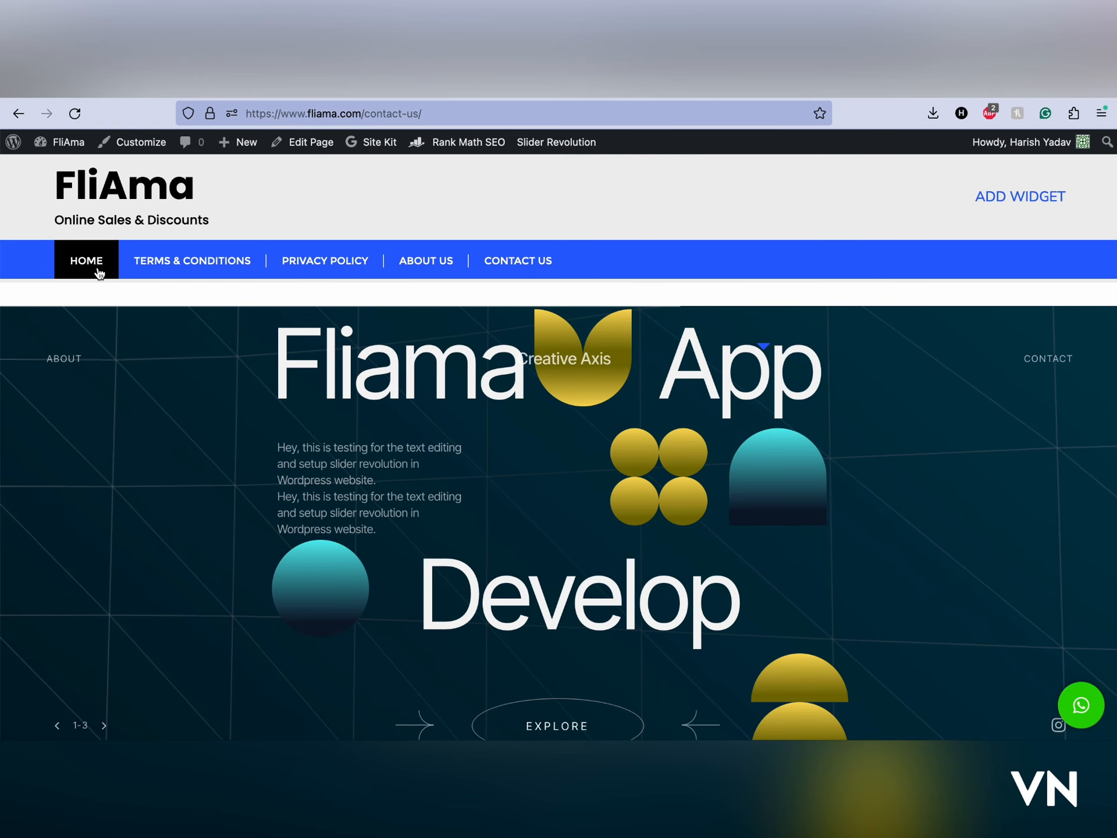
pyautogui.click(98, 274)
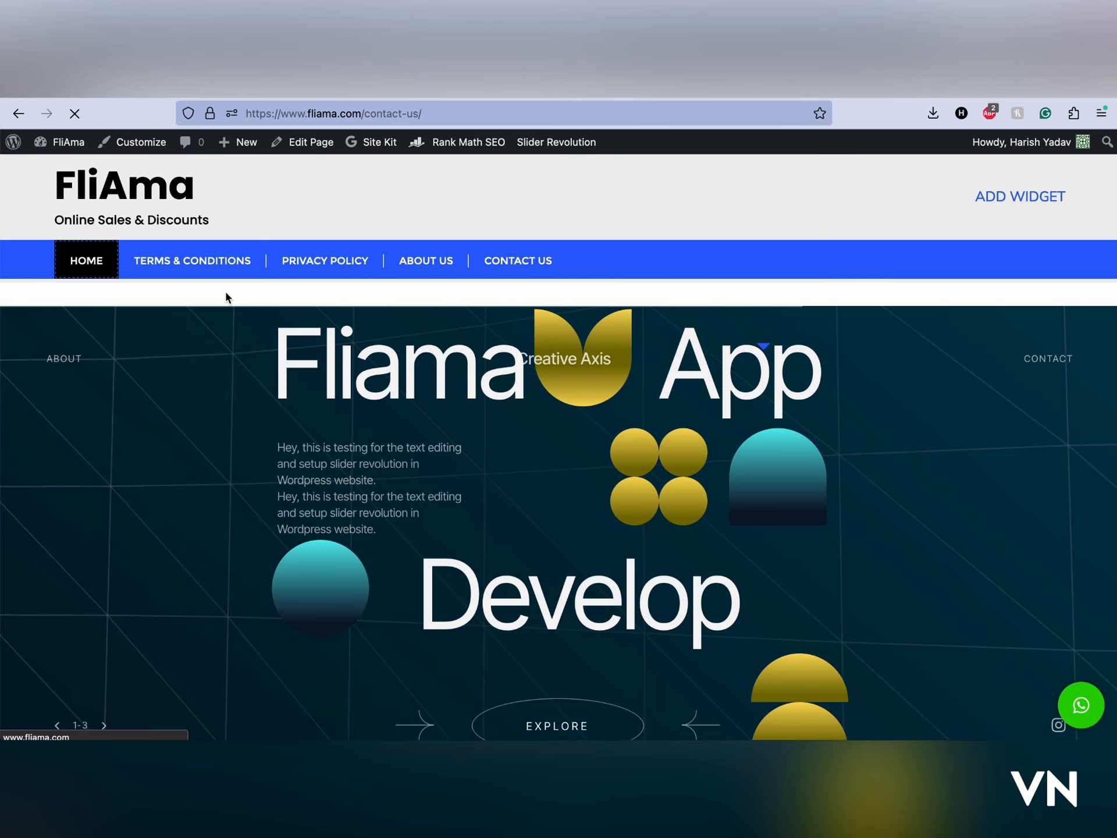
# Step: Open the How to Finance a Rental Property and Become a Landlord? post from the Home page and look through it
pyautogui.scroll(-2, 750, 378)
pyautogui.click(749, 378)
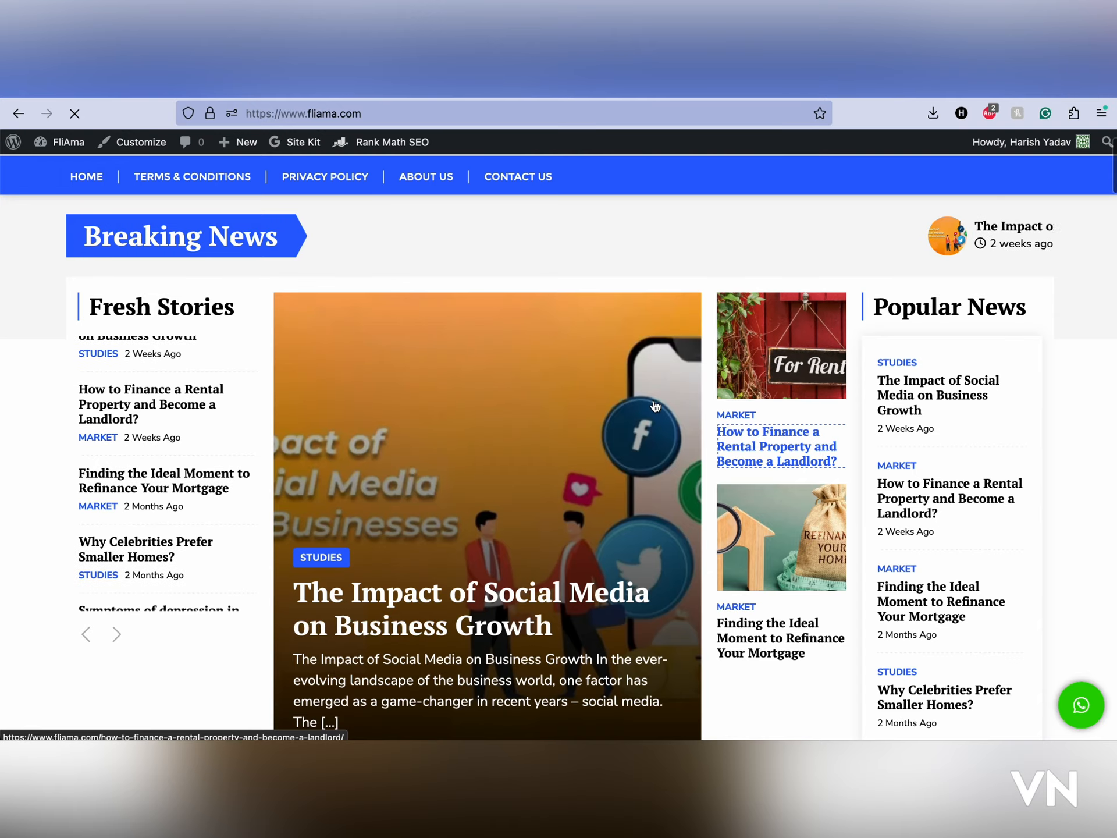
pyautogui.scroll(-6, 449, 421)
pyautogui.scroll(8, 452, 429)
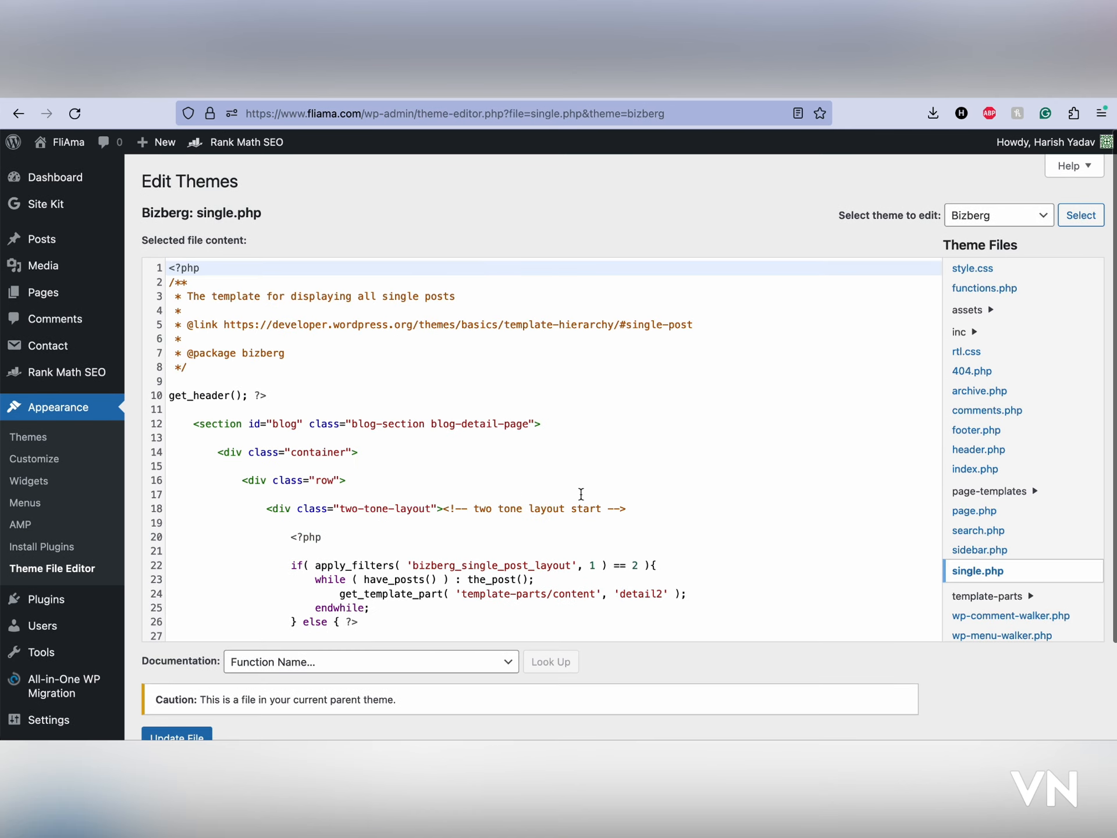
# Step: Add the copied slider PHP code on a new line below the two tone layout start comment in single.php and update the file
pyautogui.click(642, 506)
pyautogui.press('Return')
pyautogui.press('Return')
pyautogui.scroll(-5, 549, 684)
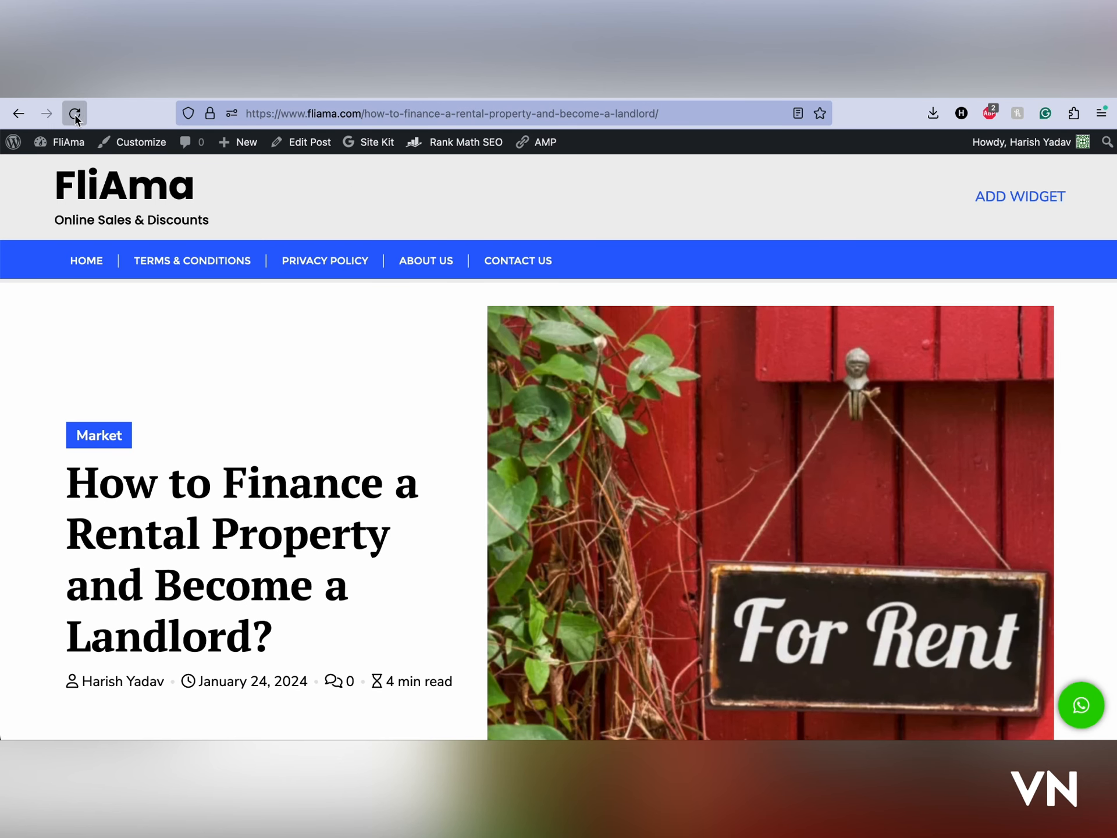
# Step: Reload the rental property post and check its embedded slider, advancing it to the second slide
pyautogui.click(75, 114)
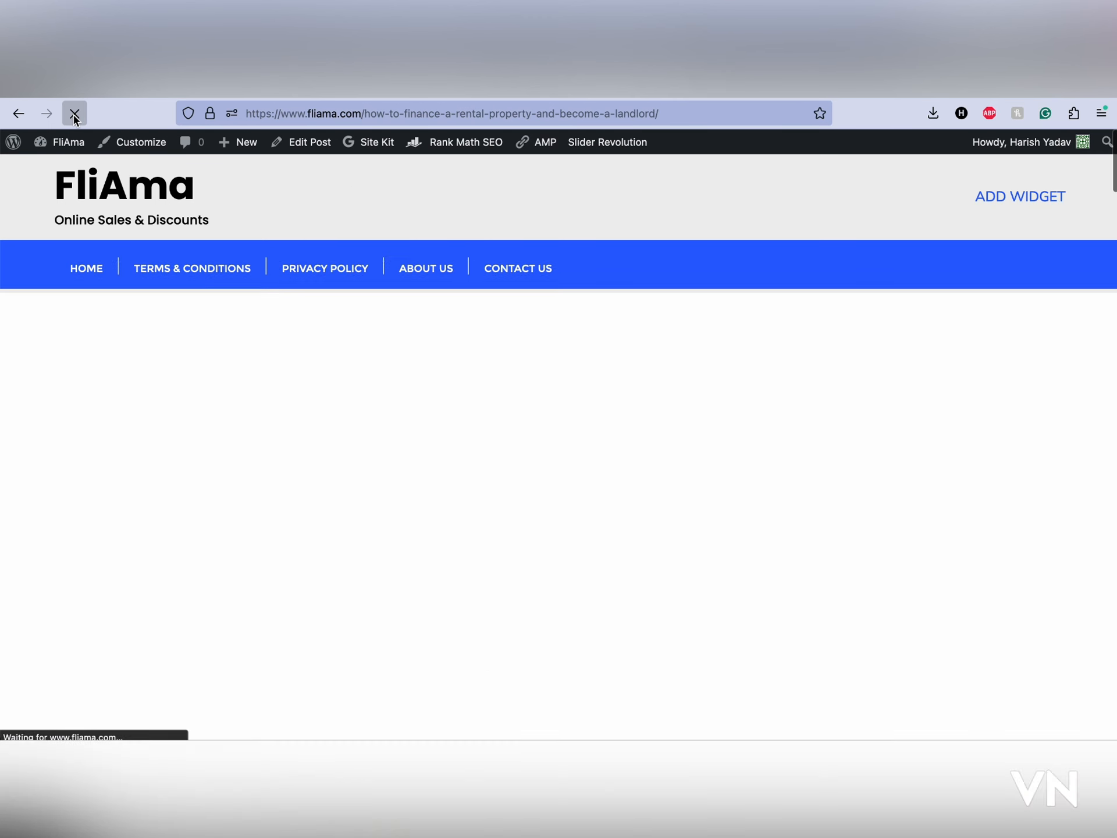
pyautogui.scroll(-2, 554, 417)
pyautogui.scroll(1, 554, 416)
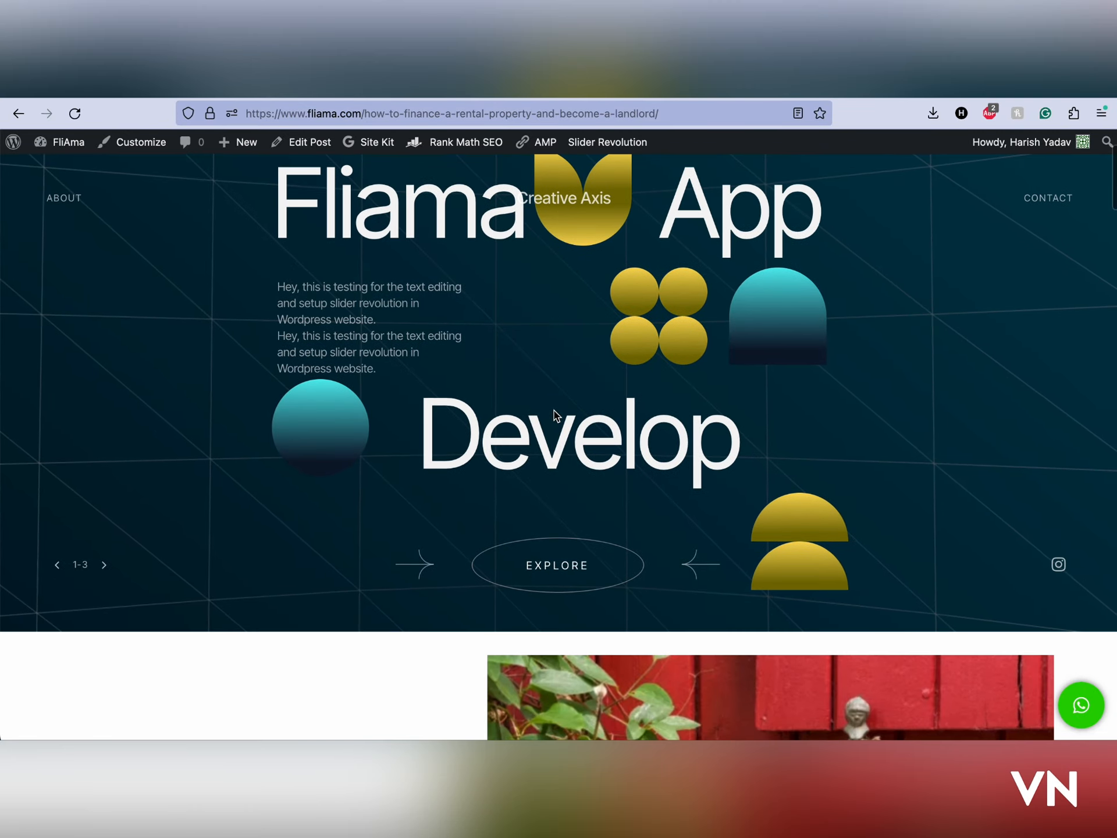
pyautogui.click(104, 564)
pyautogui.scroll(3, 505, 383)
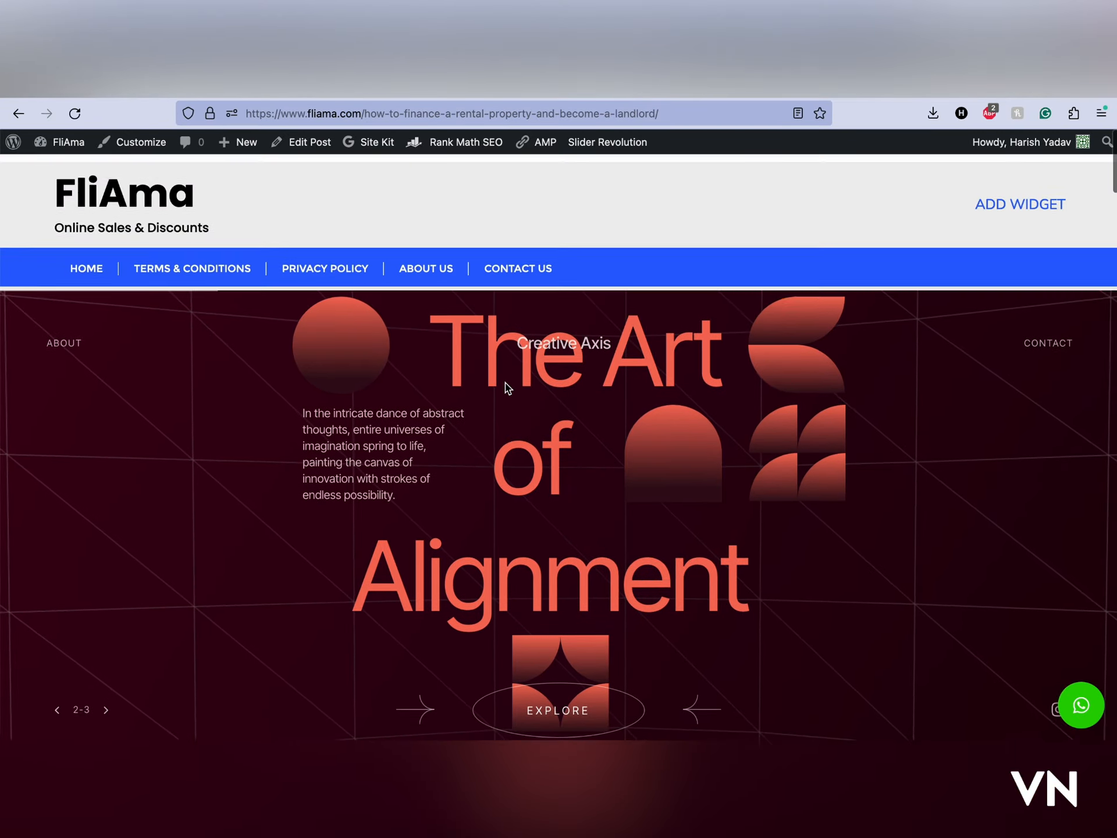
# Step: Check how the slider displays on the previous articles, Finding the Ideal Moment to Refinance Your Mortgage and Why Celebrities Prefer Smaller Homes?
pyautogui.scroll(-20, 505, 383)
pyautogui.scroll(-20, 505, 384)
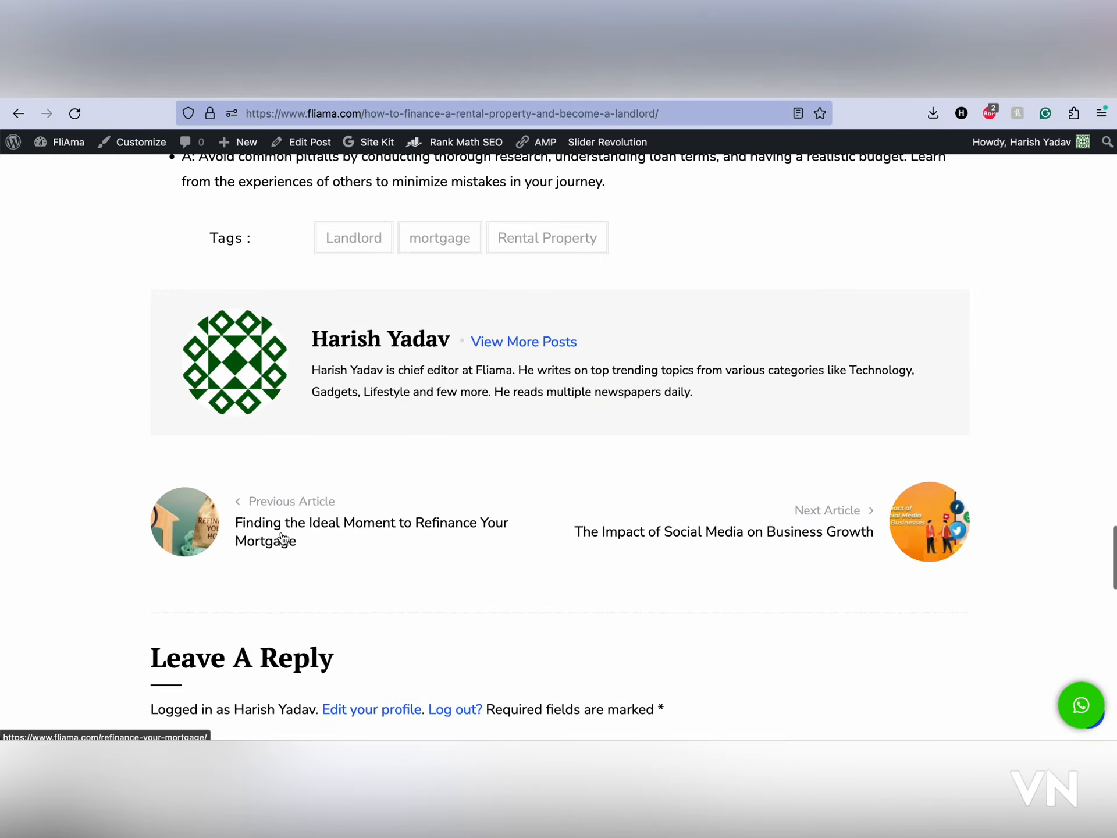
pyautogui.scroll(-7, 270, 525)
pyautogui.scroll(7, 347, 555)
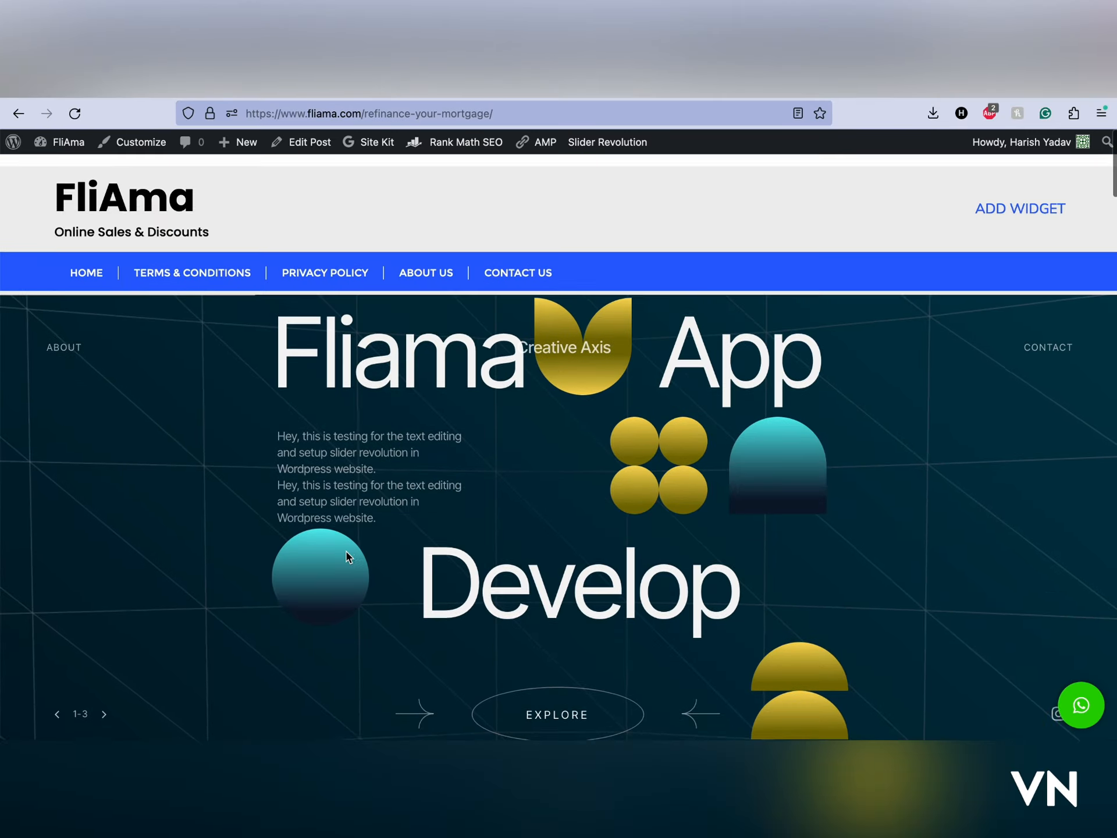
pyautogui.scroll(-8, 346, 556)
pyautogui.scroll(-20, 346, 557)
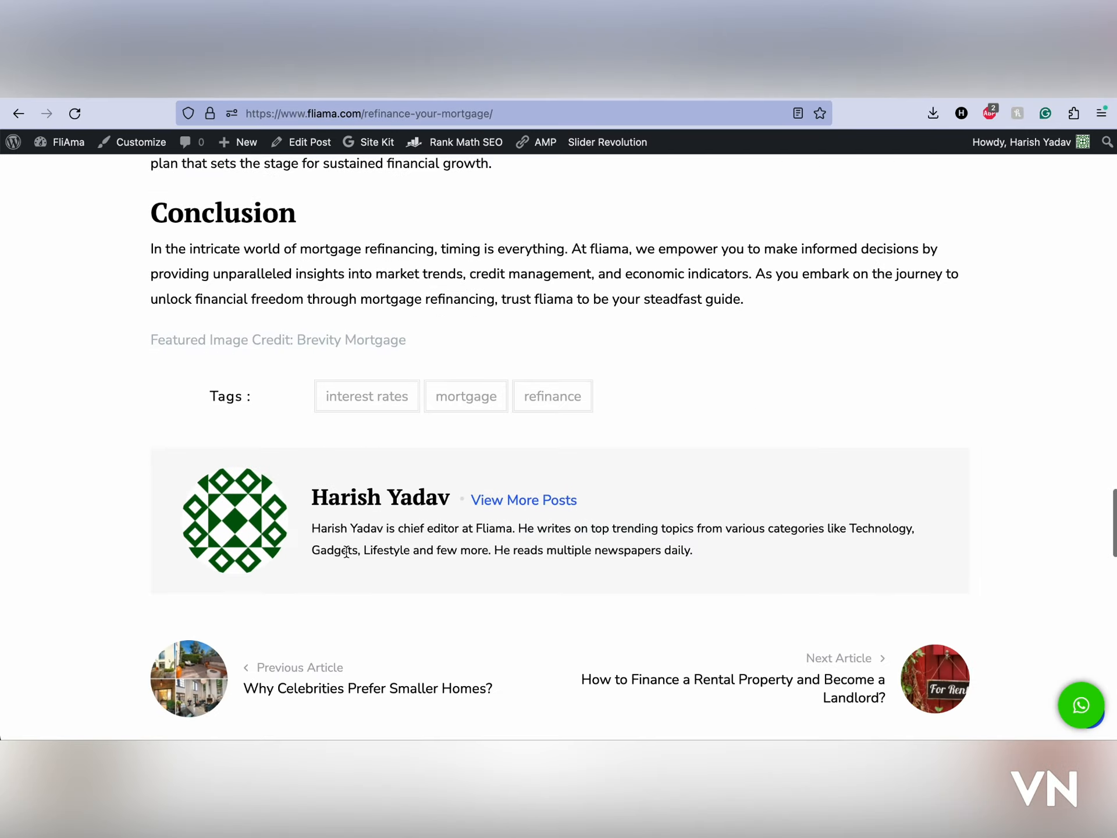
pyautogui.click(299, 615)
pyautogui.scroll(-10, 481, 559)
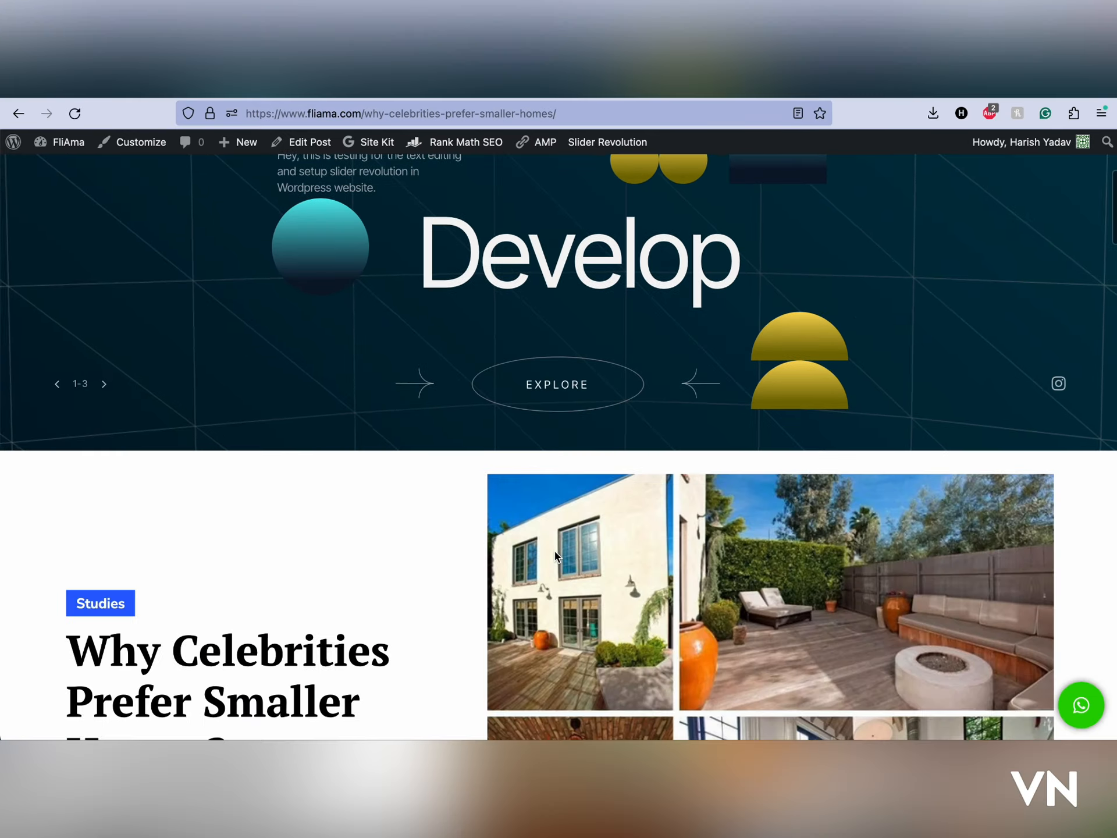
pyautogui.scroll(-20, 430, 502)
pyautogui.scroll(20, 429, 501)
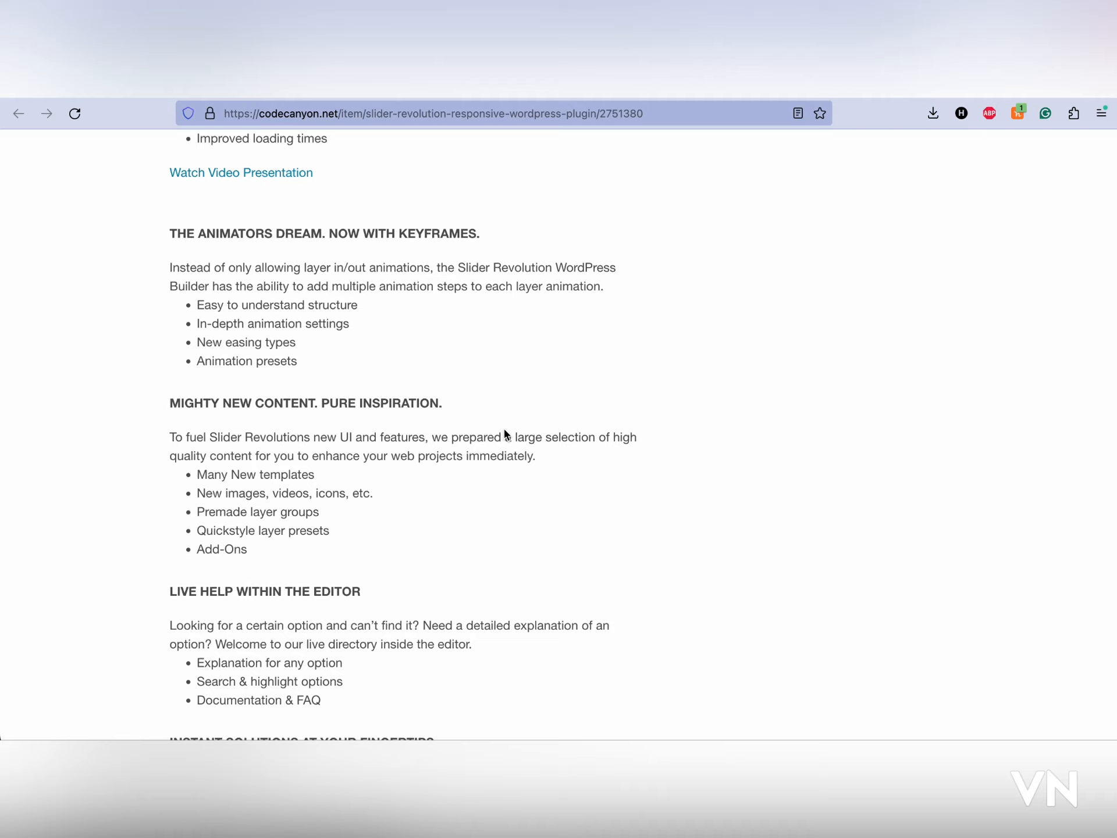
# Step: Review the features, license price and compatibility details on the Slider Revolution plugin's CodeCanyon page
pyautogui.scroll(15, 505, 434)
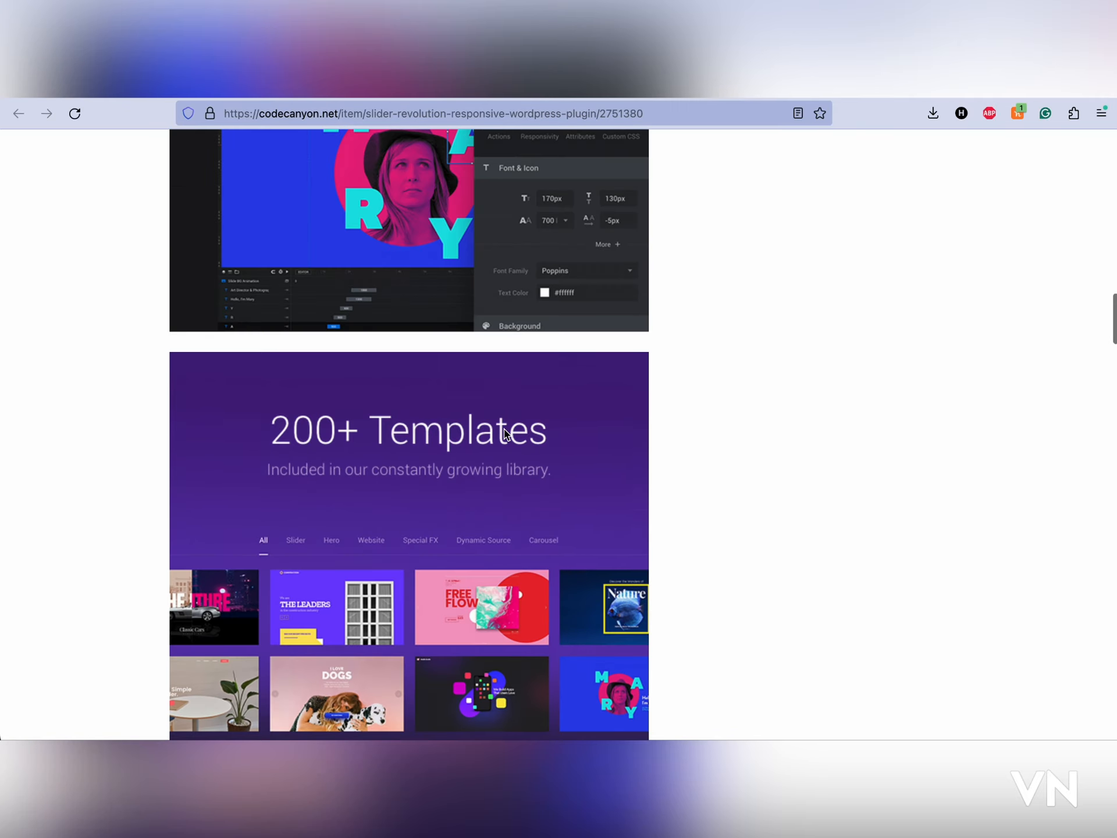
pyautogui.scroll(5, 505, 433)
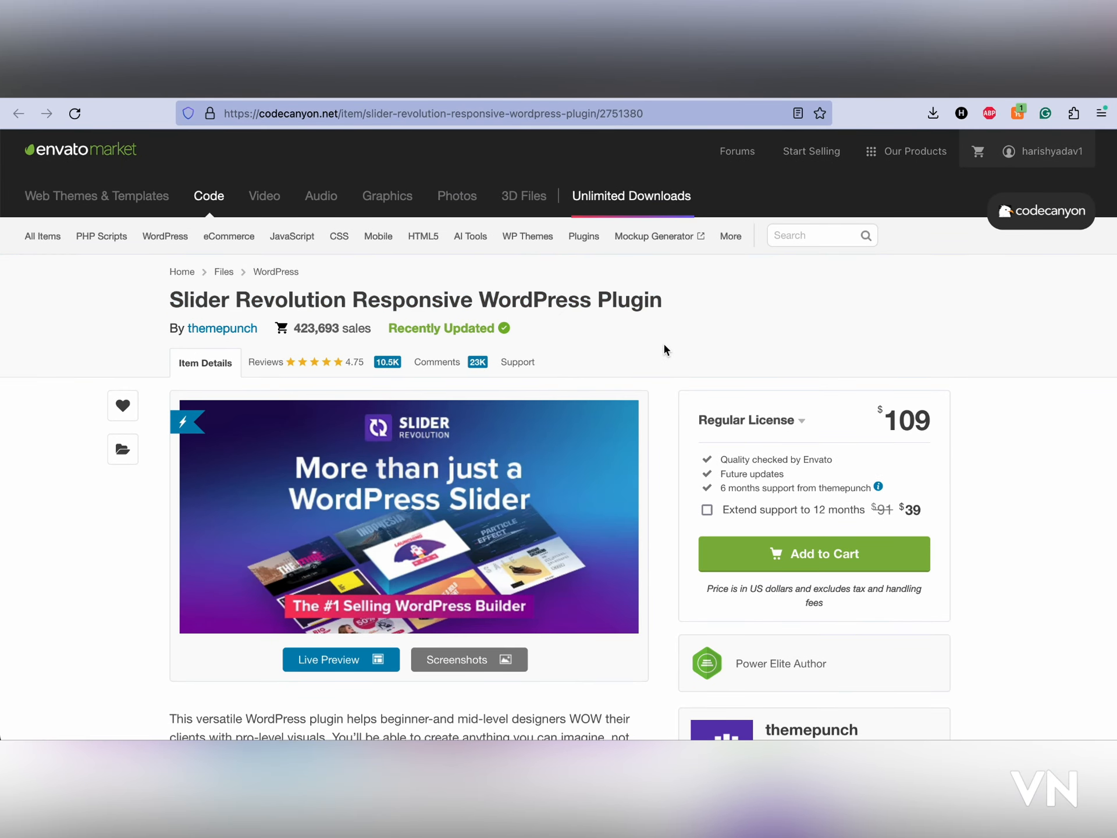
pyautogui.scroll(-1, 674, 387)
pyautogui.scroll(-12, 670, 424)
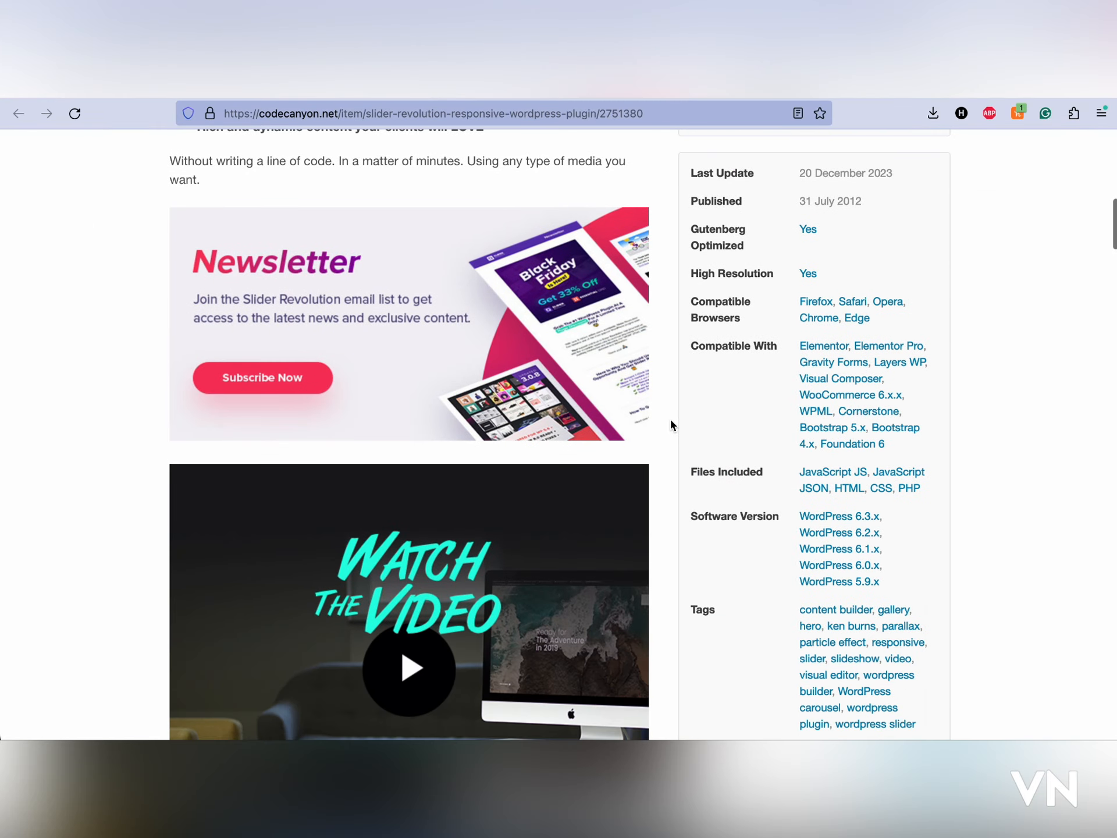
pyautogui.scroll(13, 671, 424)
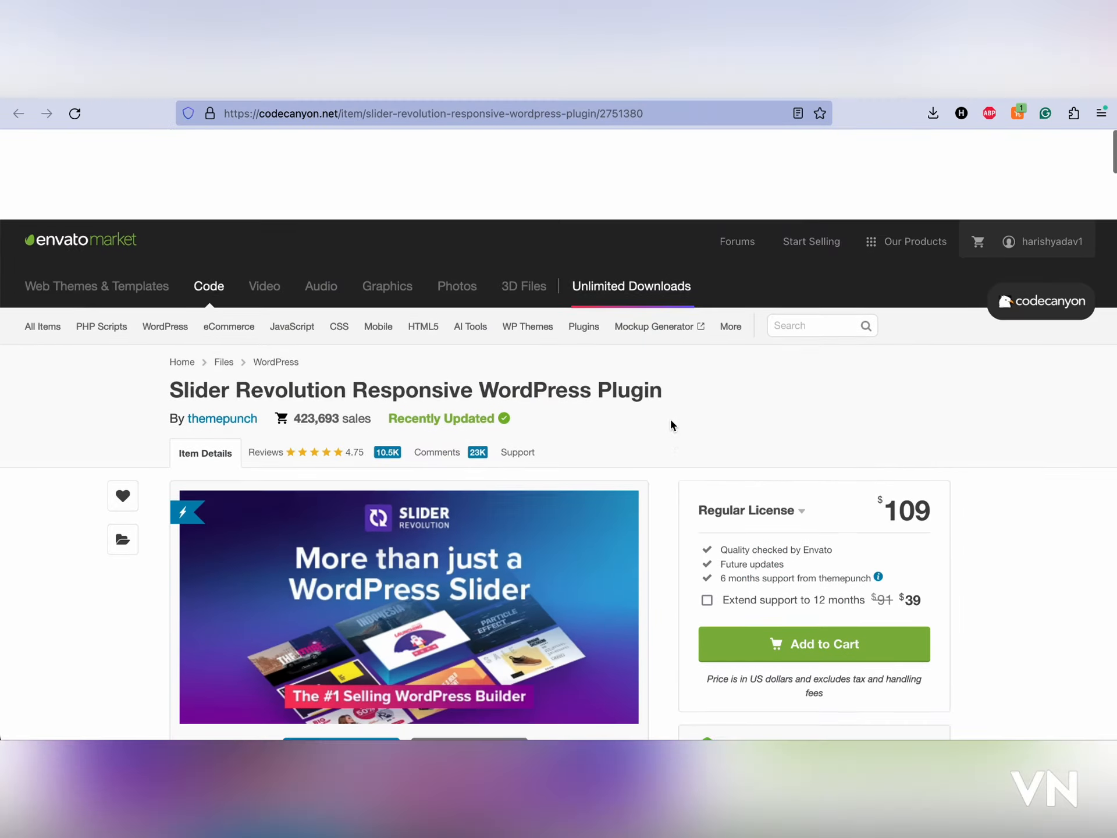
pyautogui.scroll(-2, 671, 425)
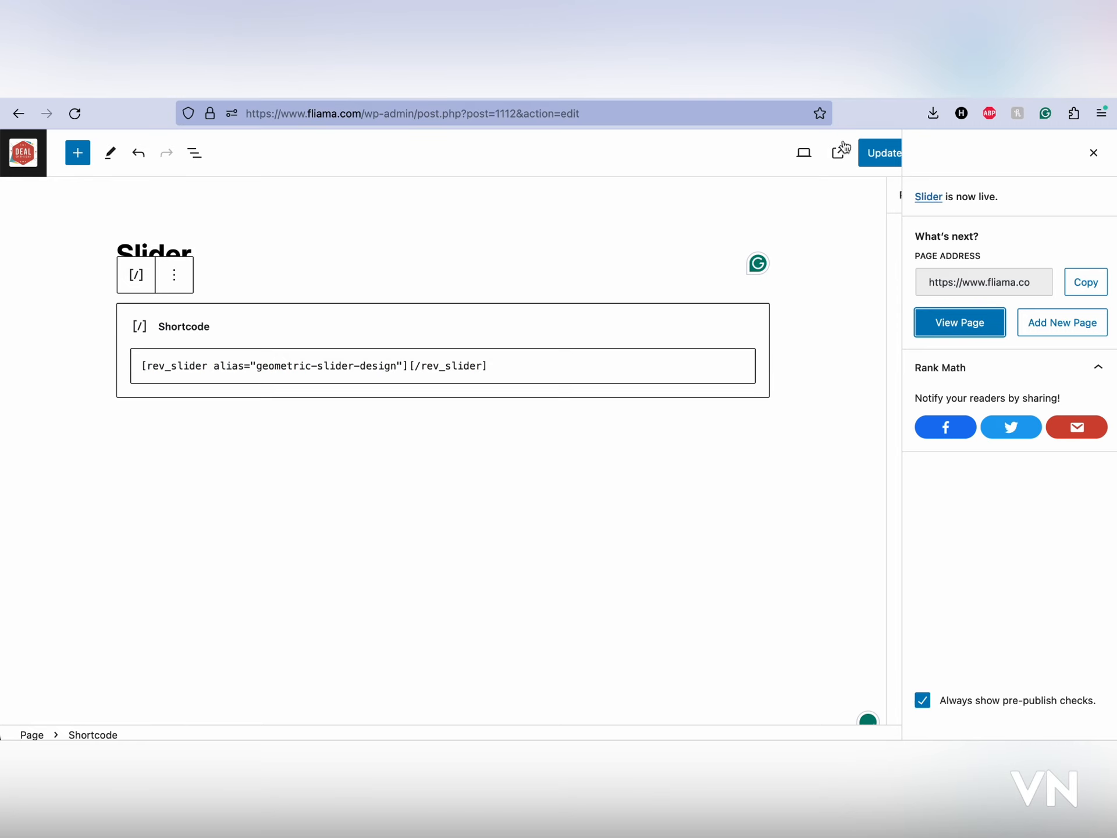